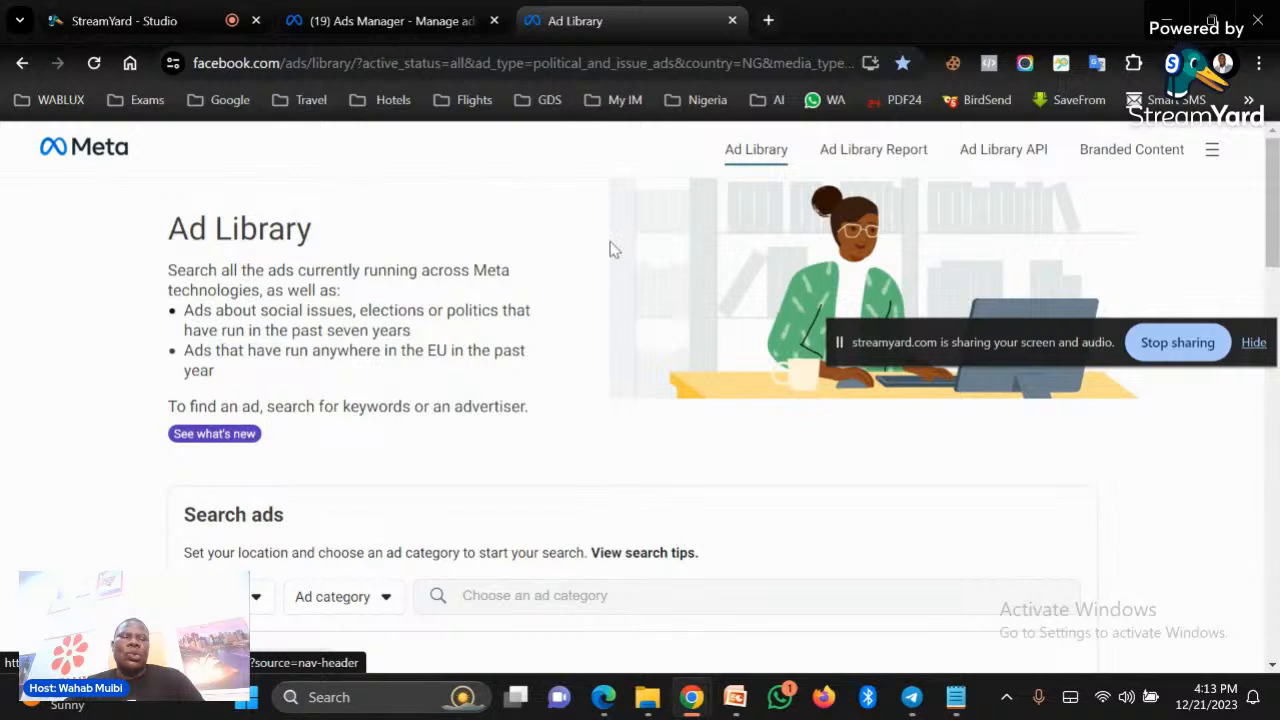
# Zoom the Ad Library page to 110% and scroll down to the Search ads form
pyautogui.hotkey('ctrl', '+')
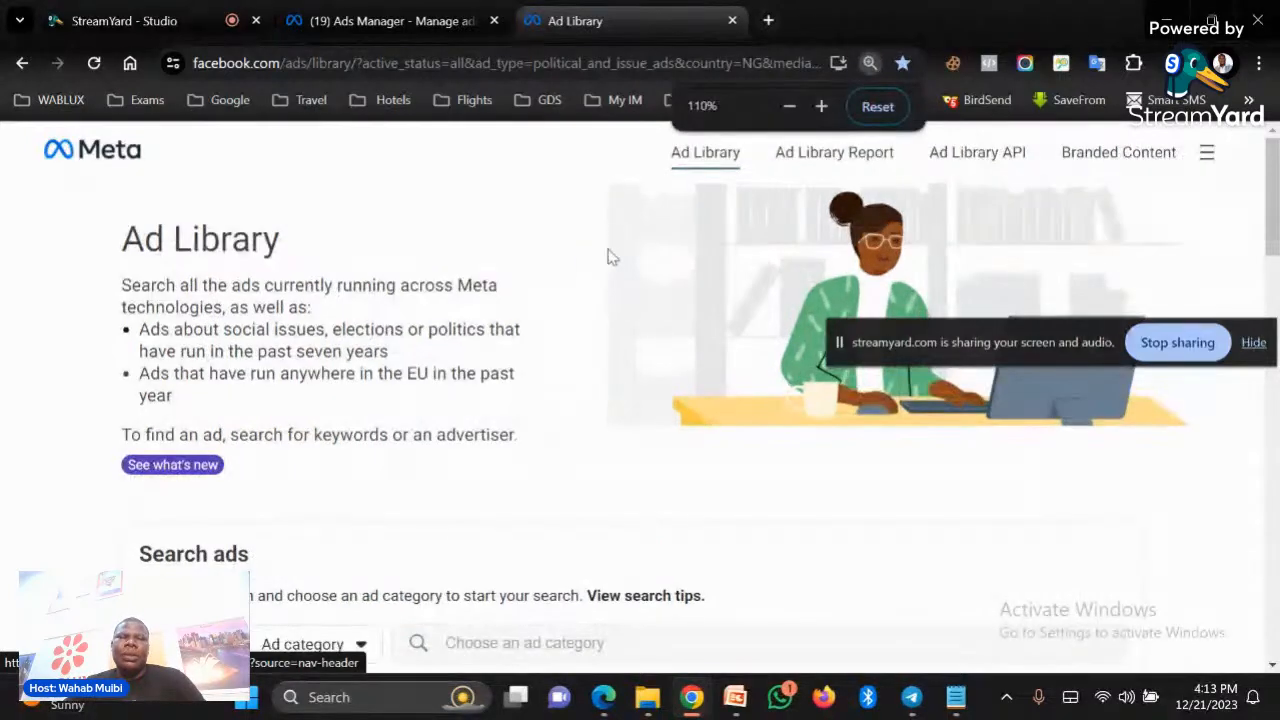
pyautogui.scroll(-3, 394, 251)
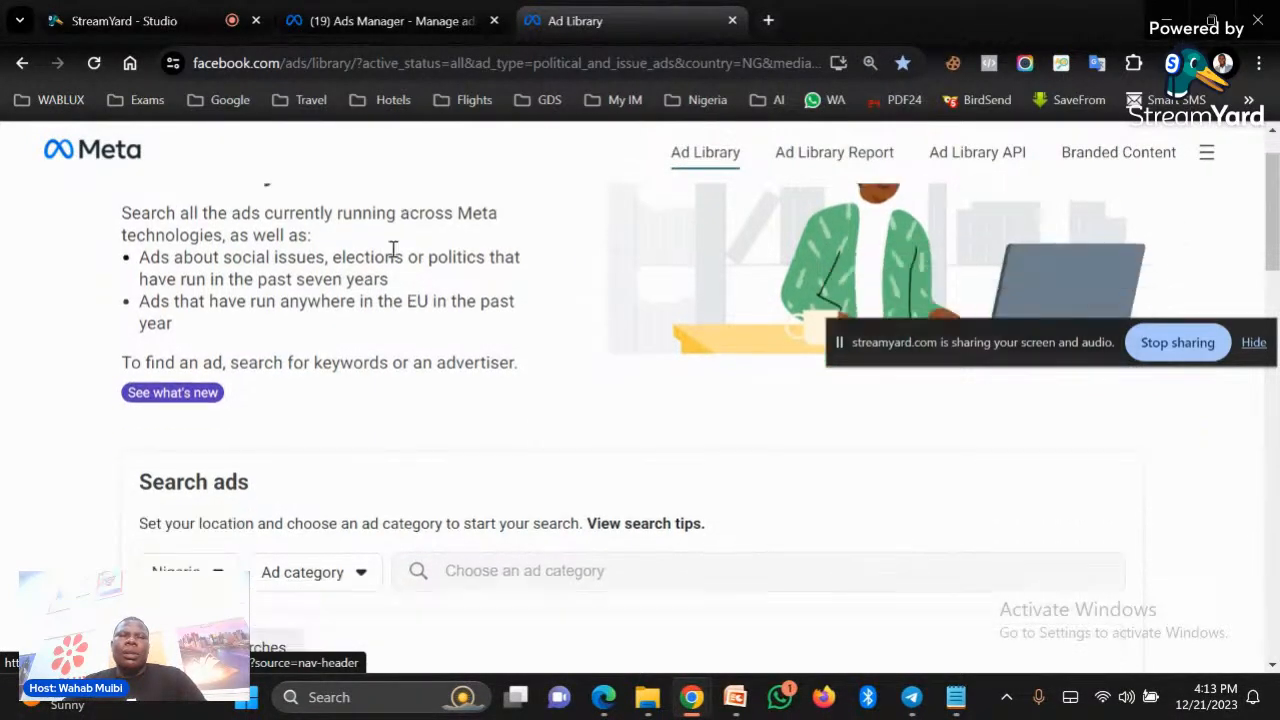
pyautogui.scroll(1, 486, 277)
pyautogui.scroll(2, 512, 262)
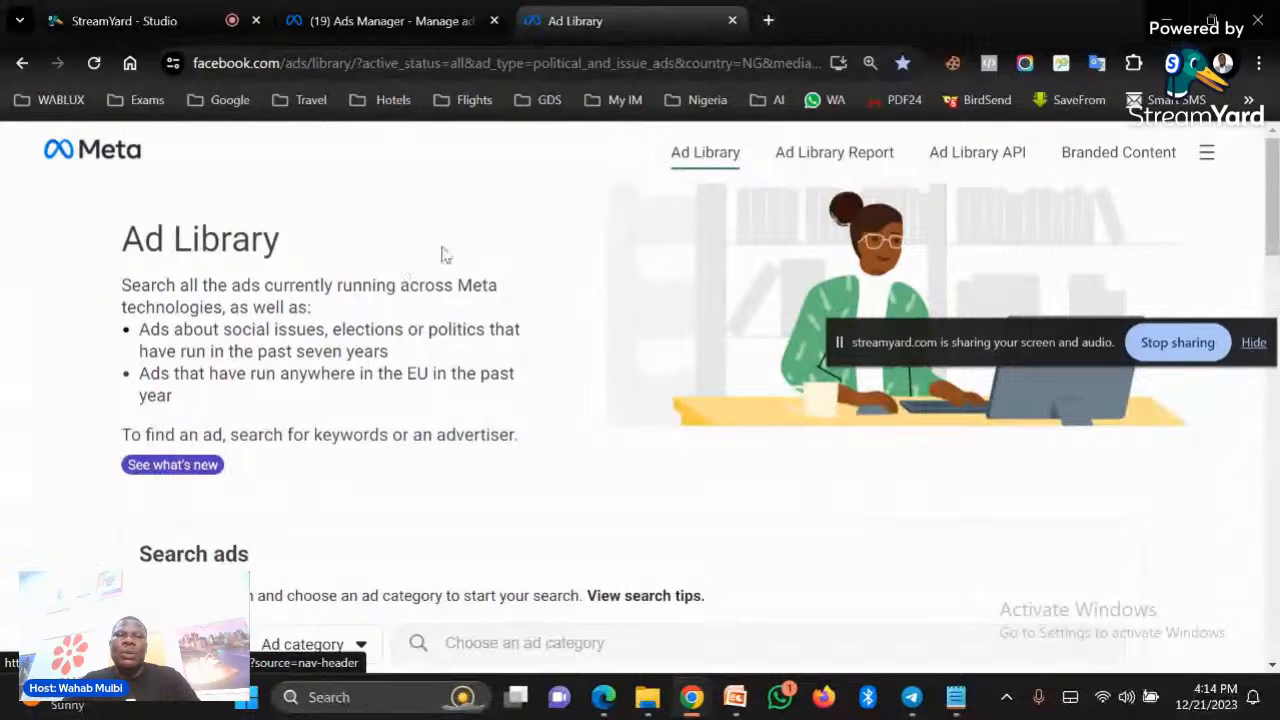
pyautogui.scroll(-1, 400, 240)
pyautogui.scroll(1, 300, 210)
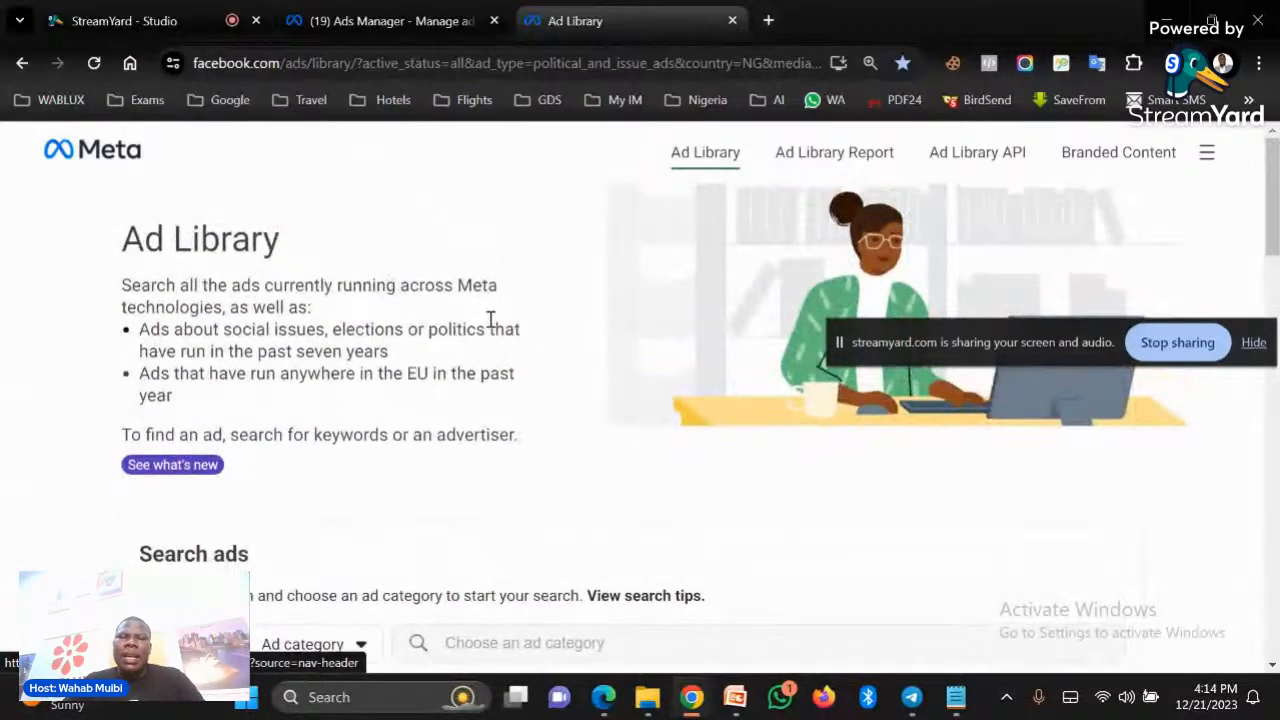
pyautogui.scroll(-3, 492, 320)
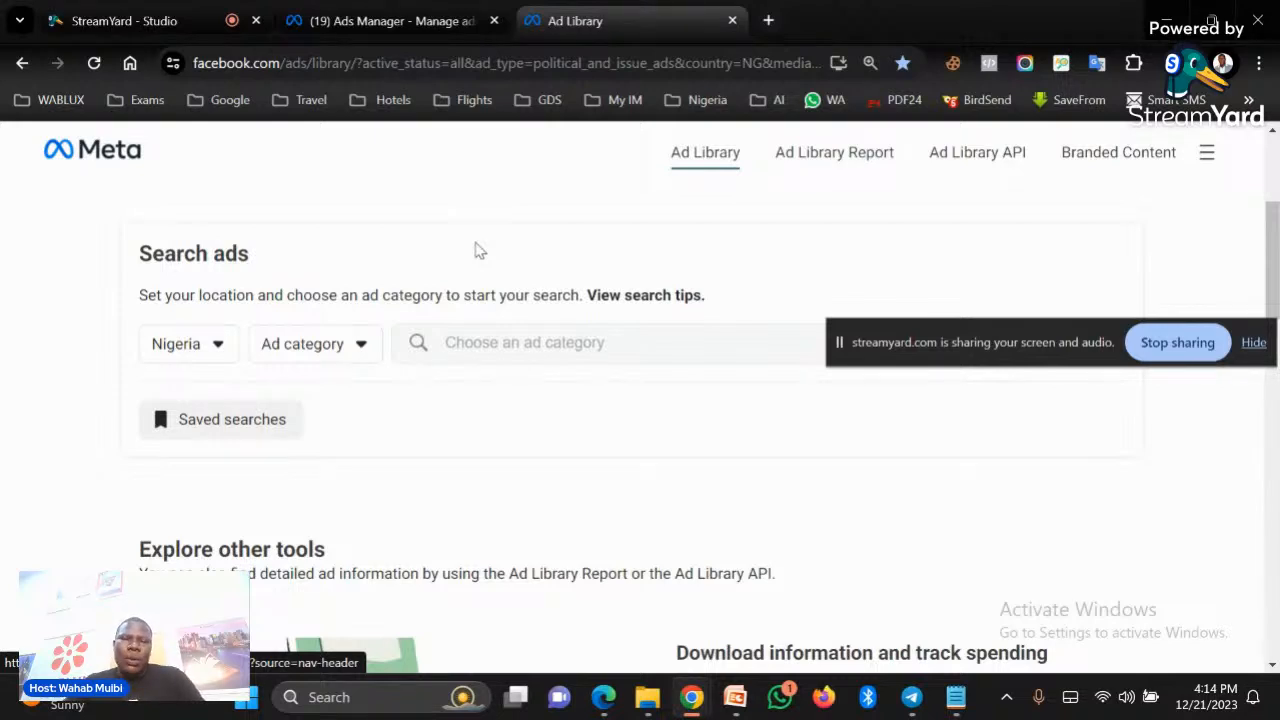
# Change the country filter from Nigeria to All and the ad category to All ads
pyautogui.click(205, 344)
pyautogui.click(267, 441)
pyautogui.write('niger')
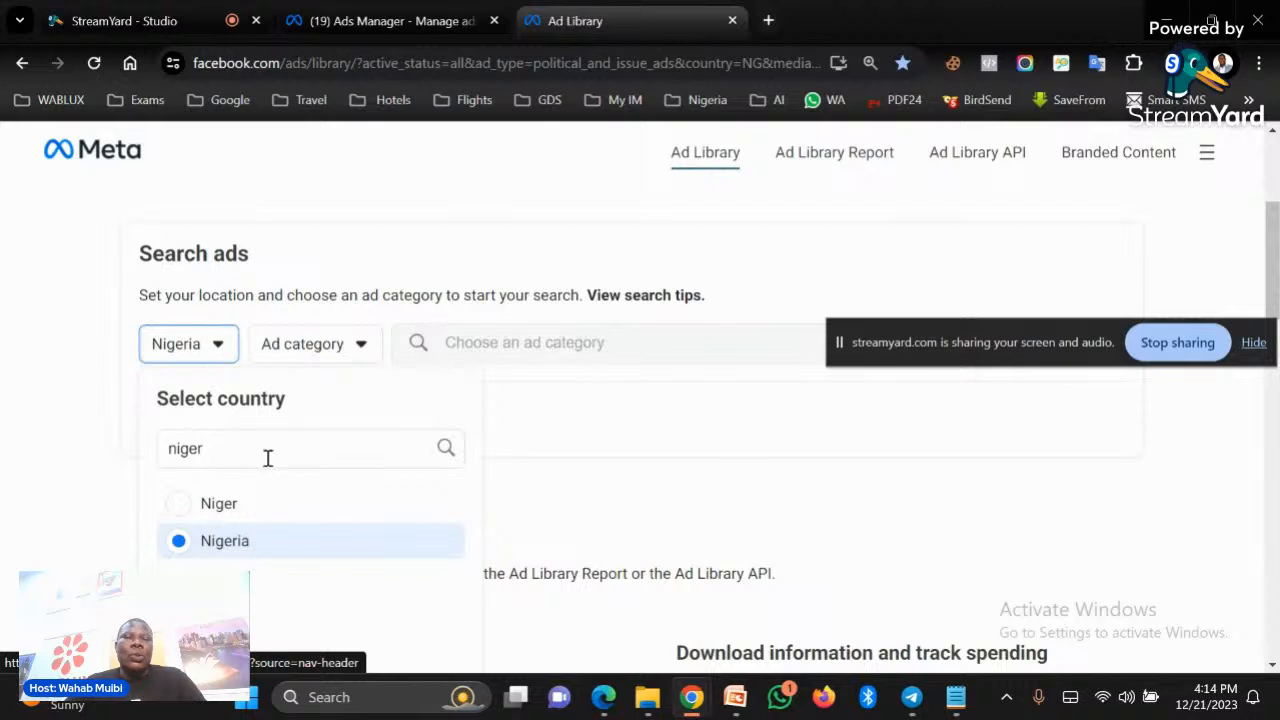
pyautogui.press('BackSpace')
pyautogui.press('BackSpace')
pyautogui.press('BackSpace')
pyautogui.press('BackSpace')
pyautogui.press('BackSpace')
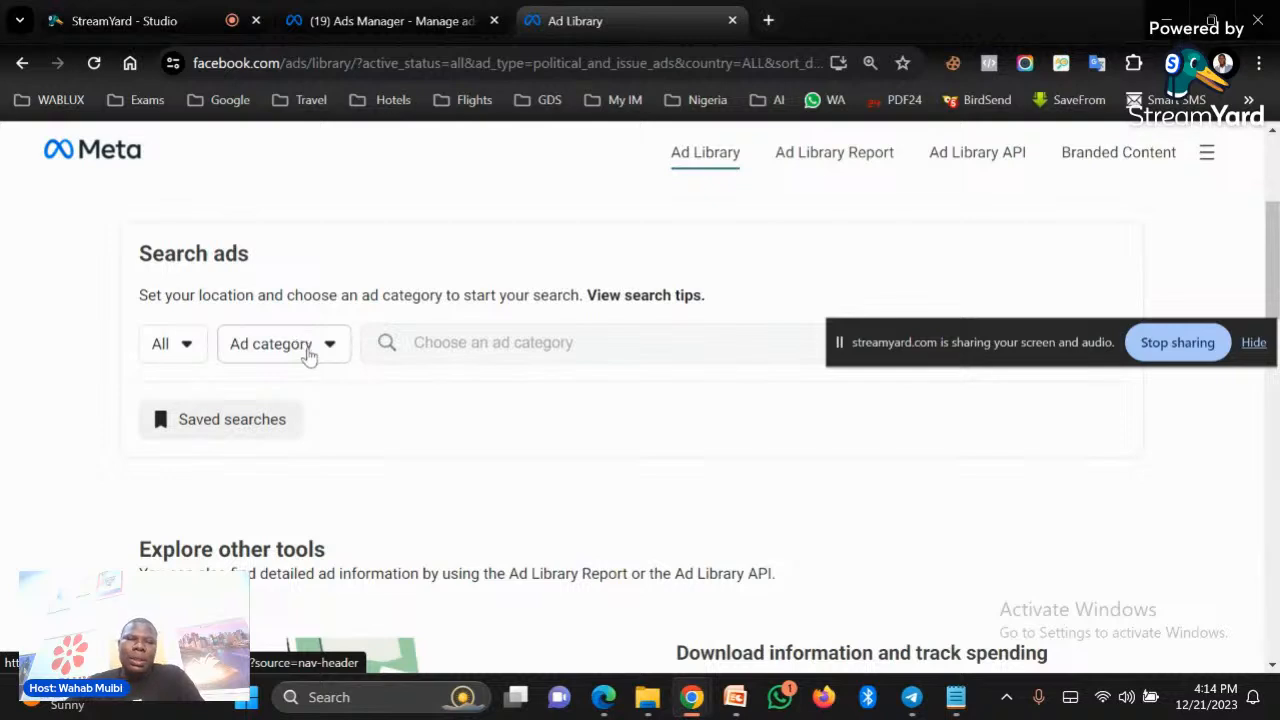
pyautogui.click(322, 353)
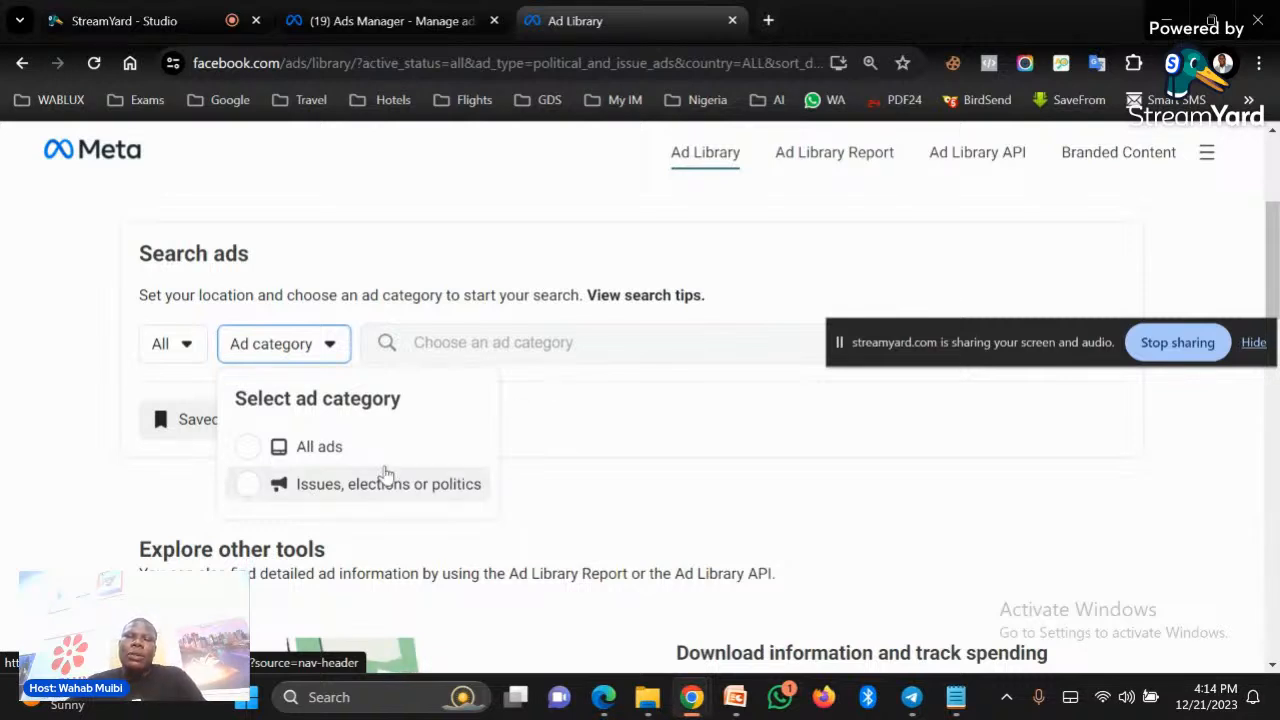
pyautogui.click(325, 452)
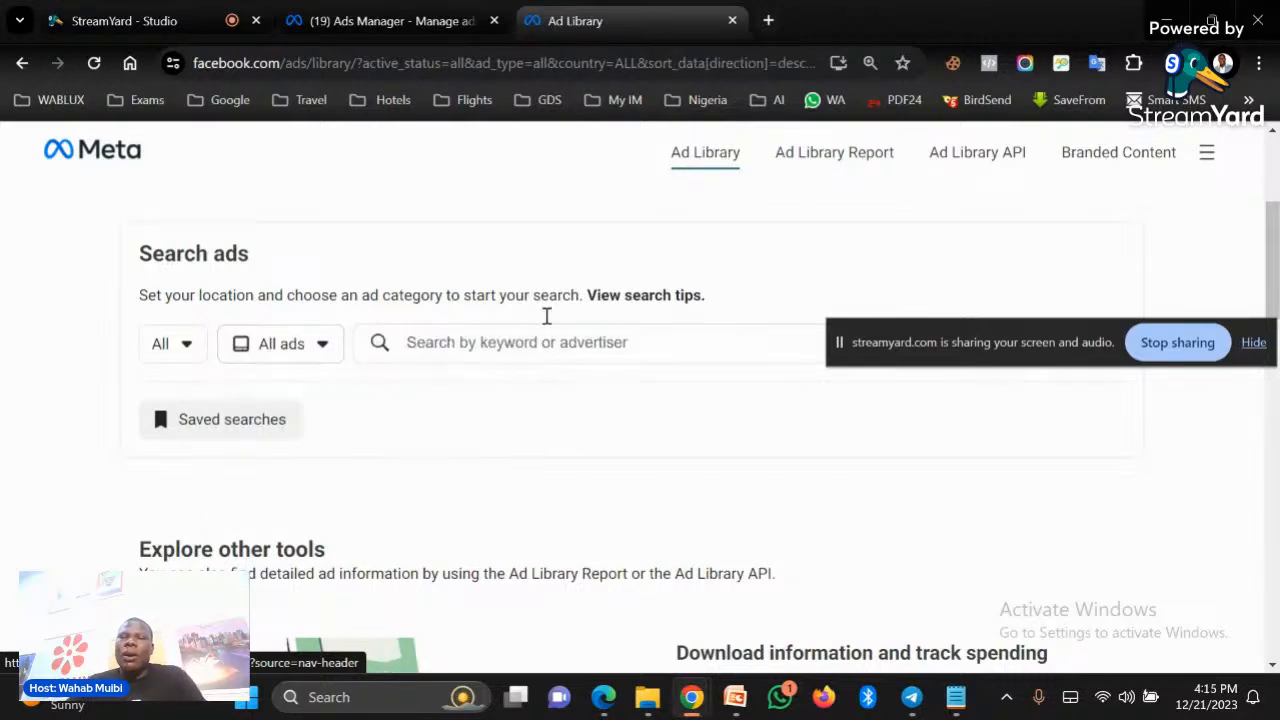
# Search the Ad Library for the keyword 'rechargeable mini fan'
pyautogui.click(514, 345)
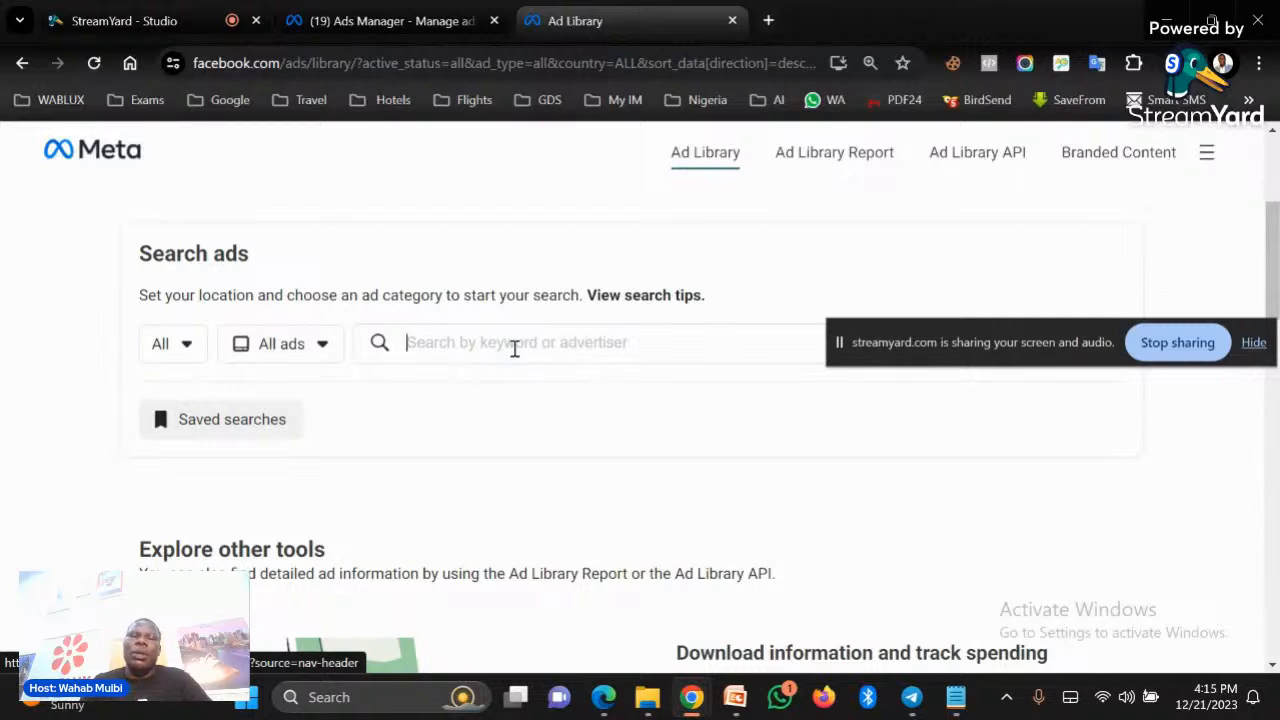
pyautogui.write('rech')
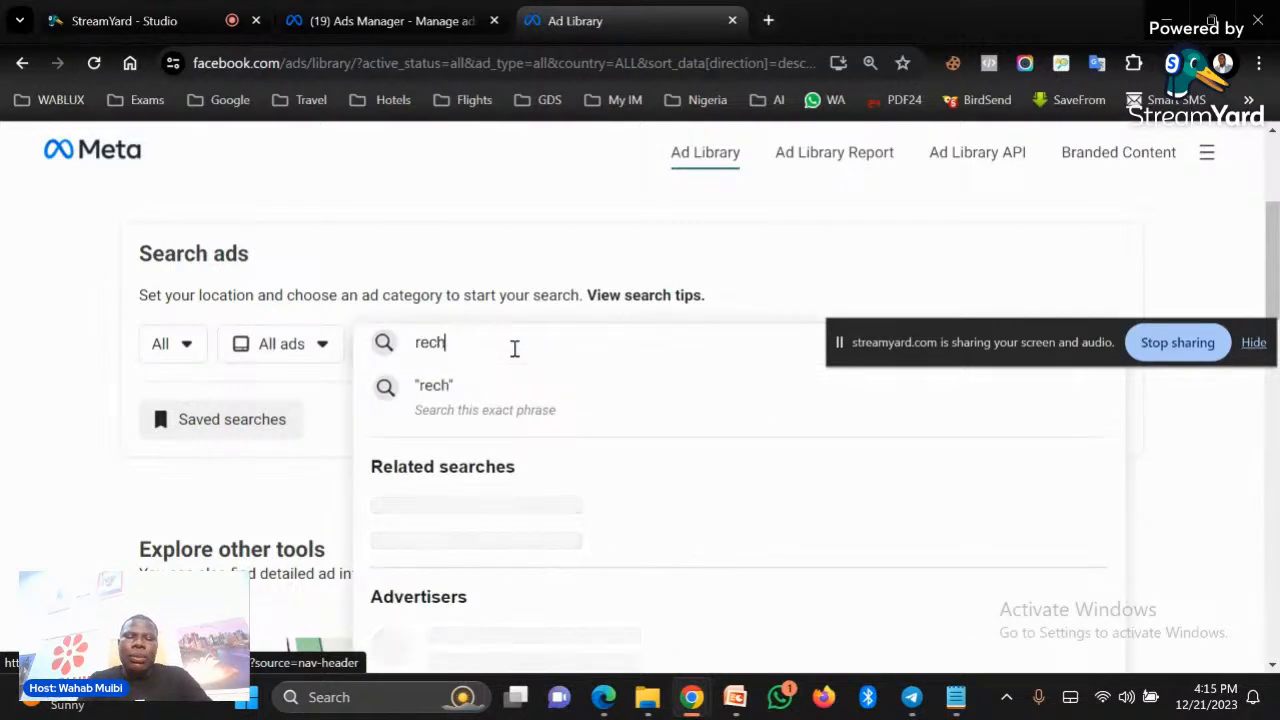
pyautogui.write('arge')
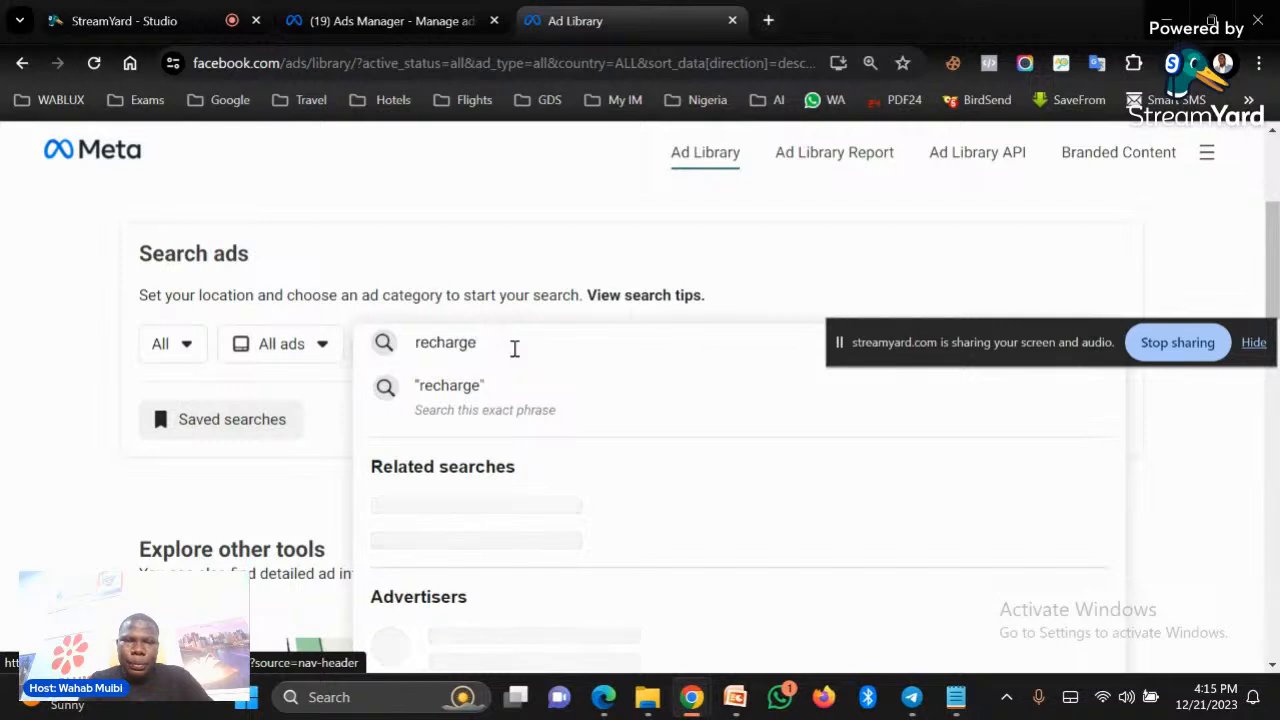
pyautogui.write('able')
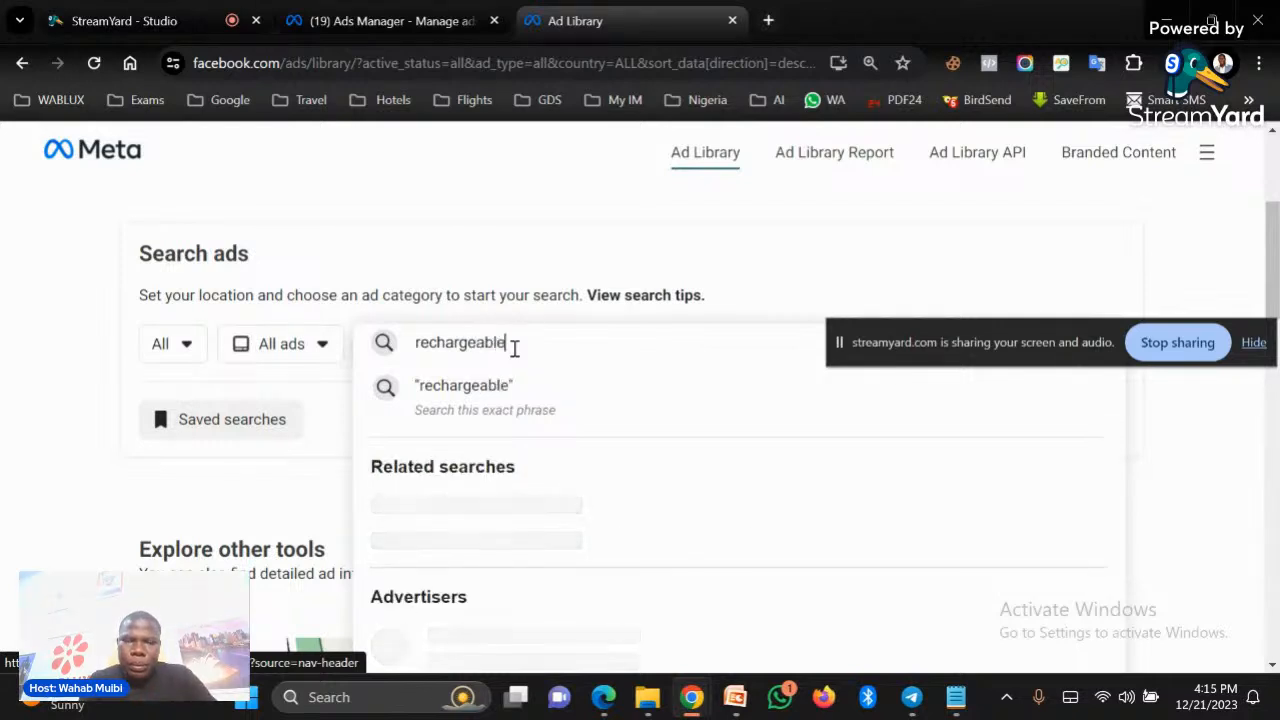
pyautogui.write(' mini fan')
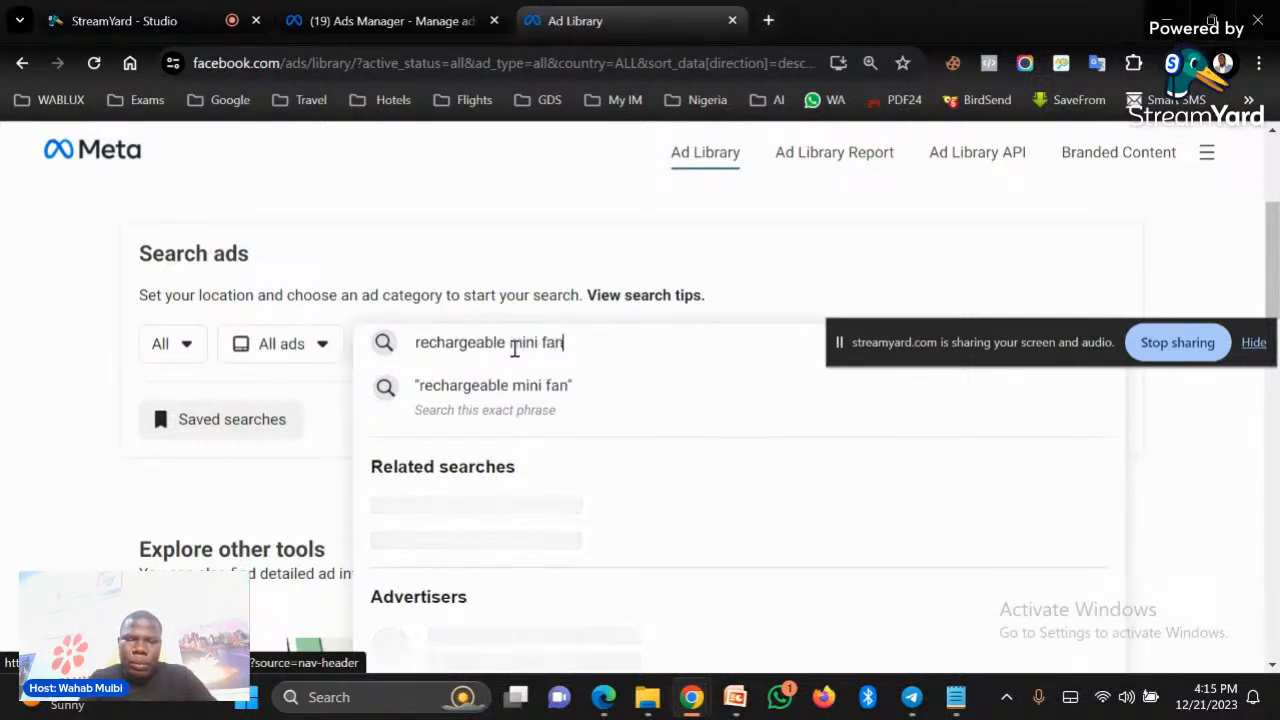
pyautogui.press('Return')
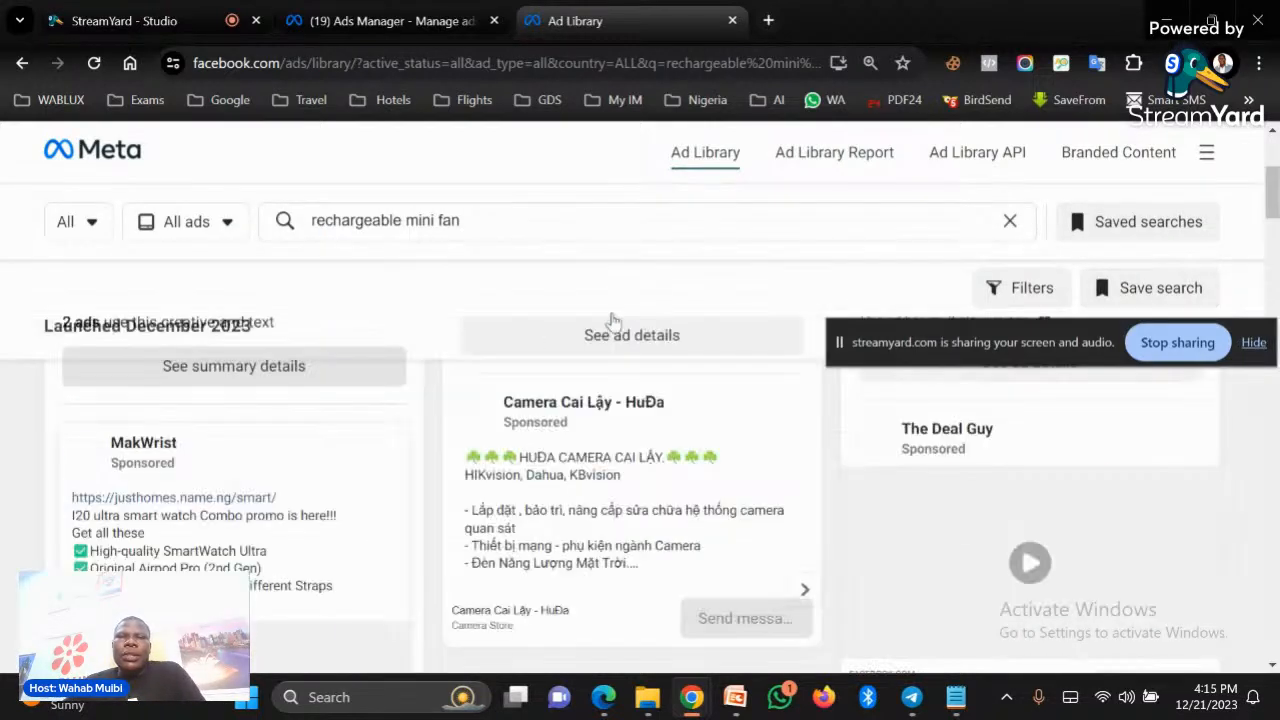
pyautogui.scroll(-3, 727, 443)
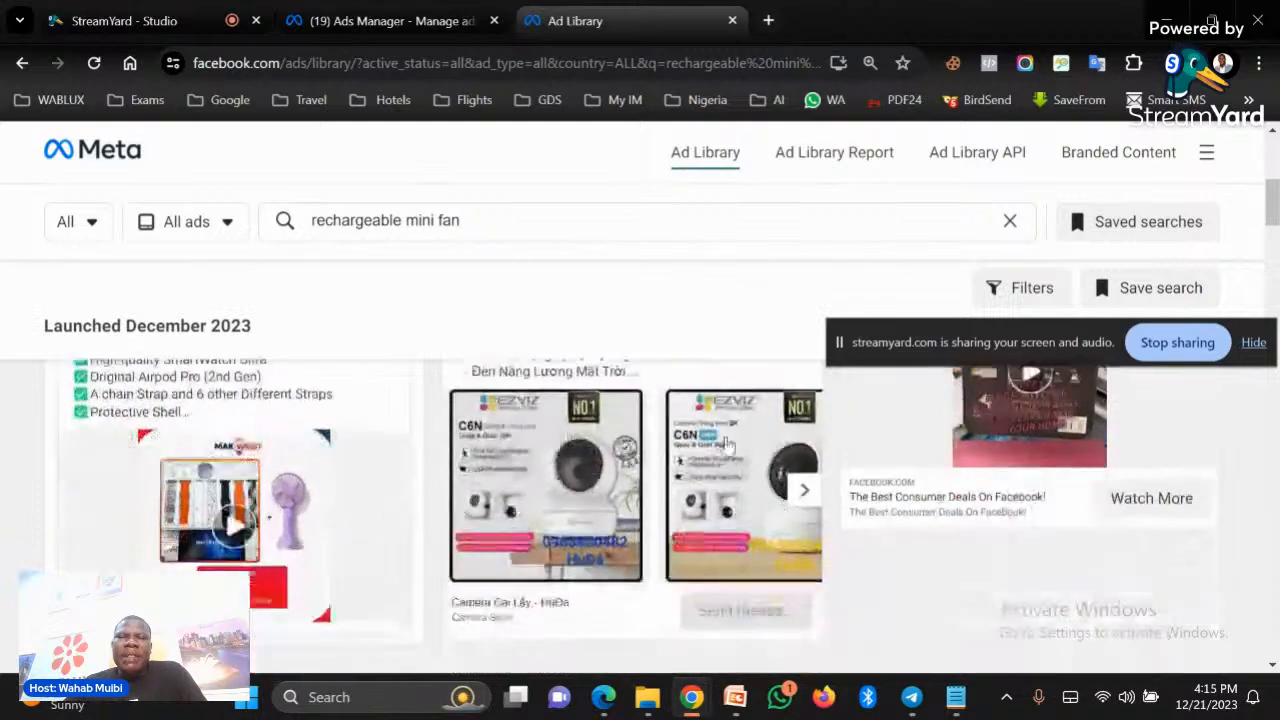
pyautogui.scroll(5, 677, 478)
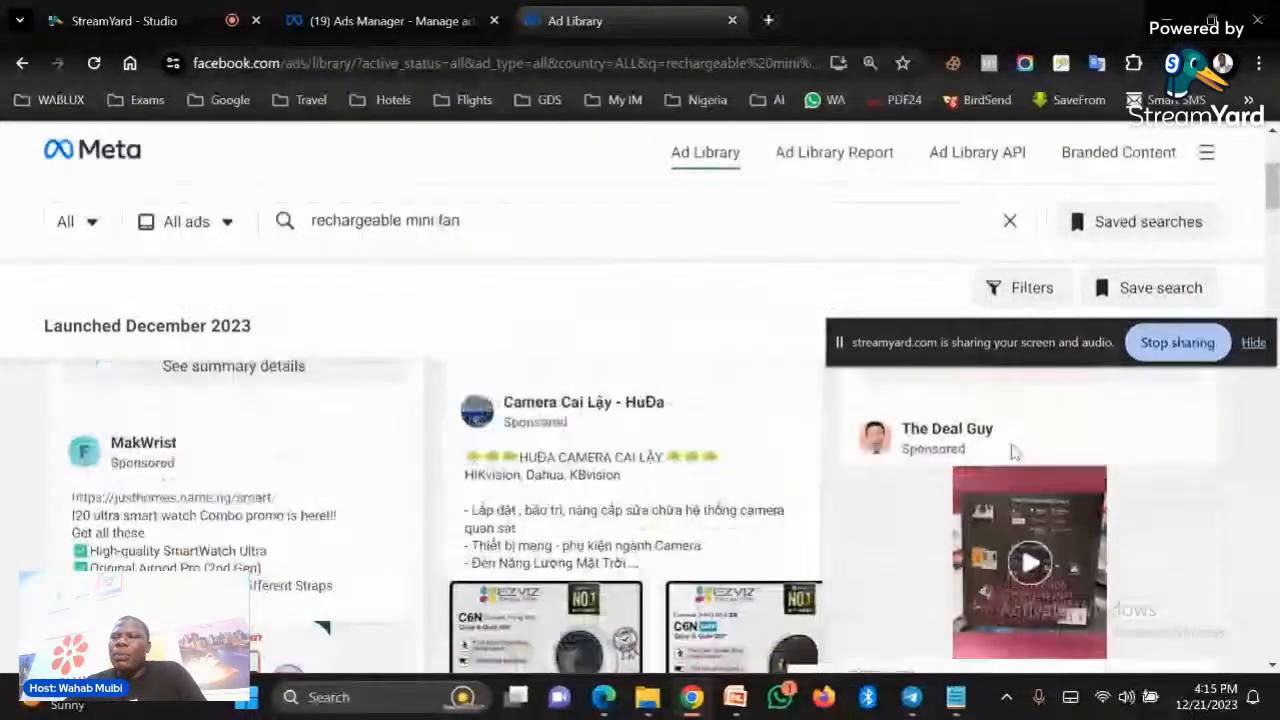
pyautogui.scroll(-2, 800, 291)
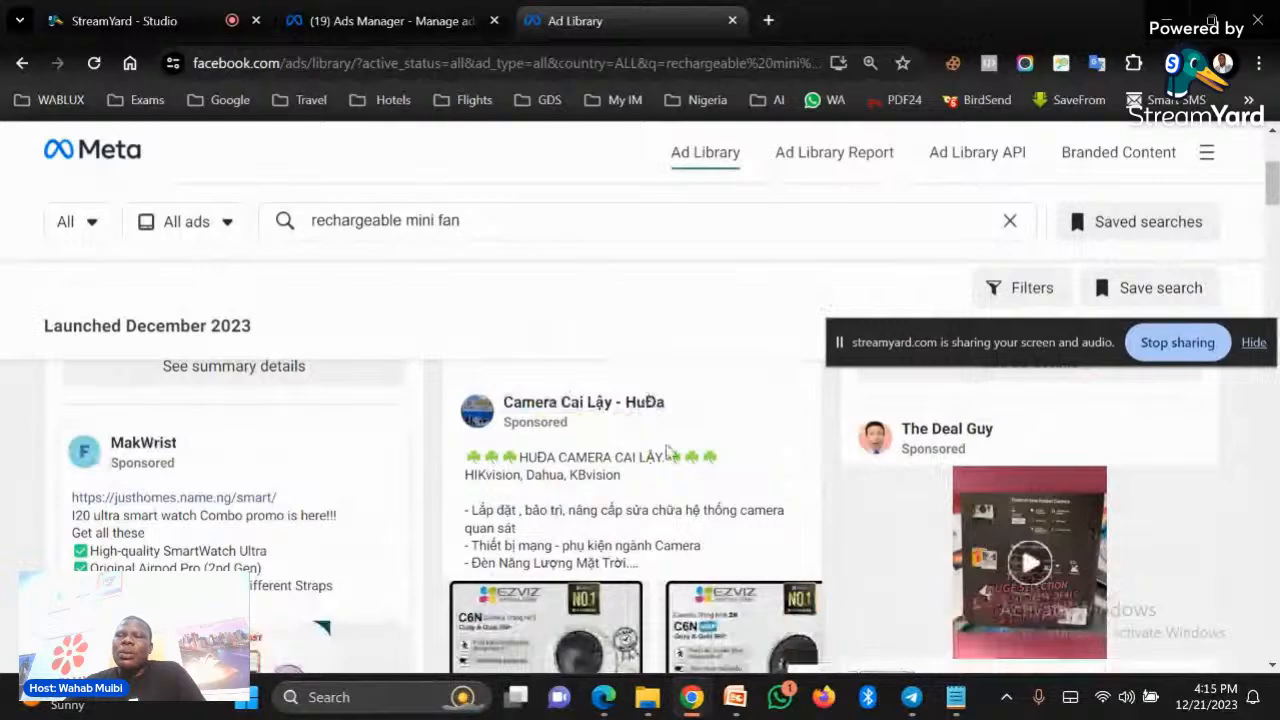
pyautogui.scroll(-3, 667, 453)
pyautogui.scroll(-5, 600, 456)
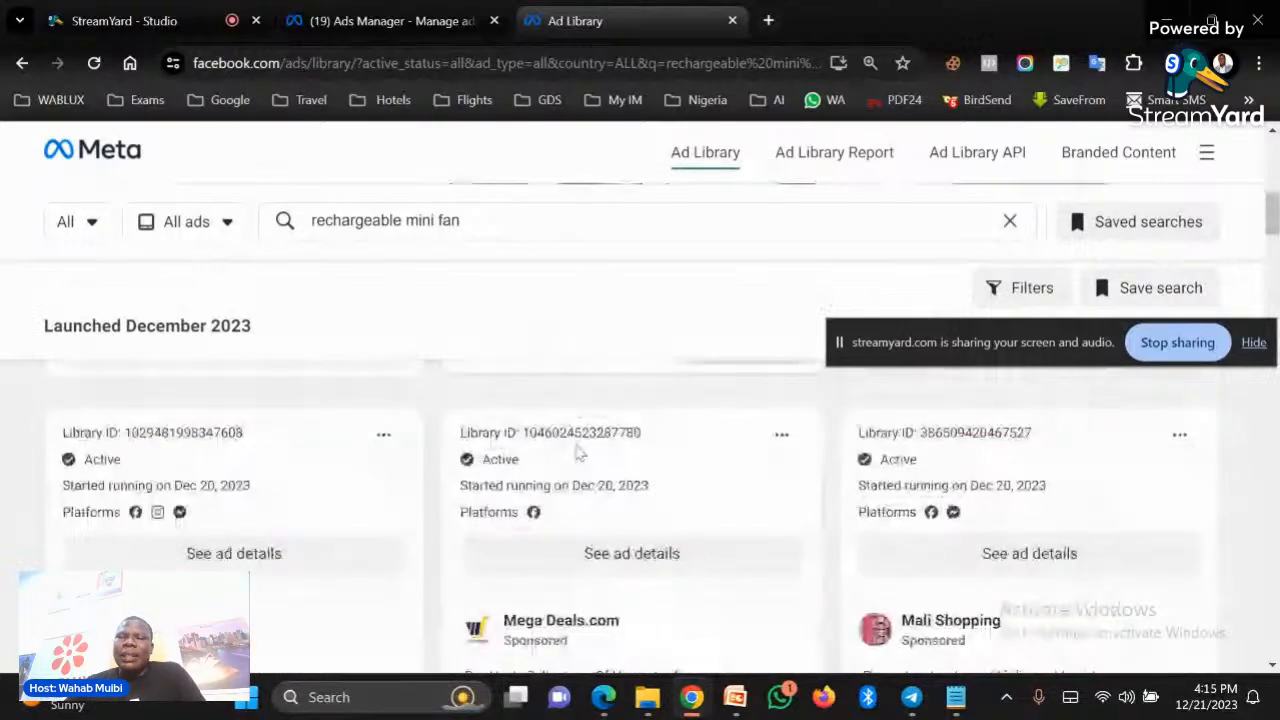
pyautogui.scroll(-4, 727, 484)
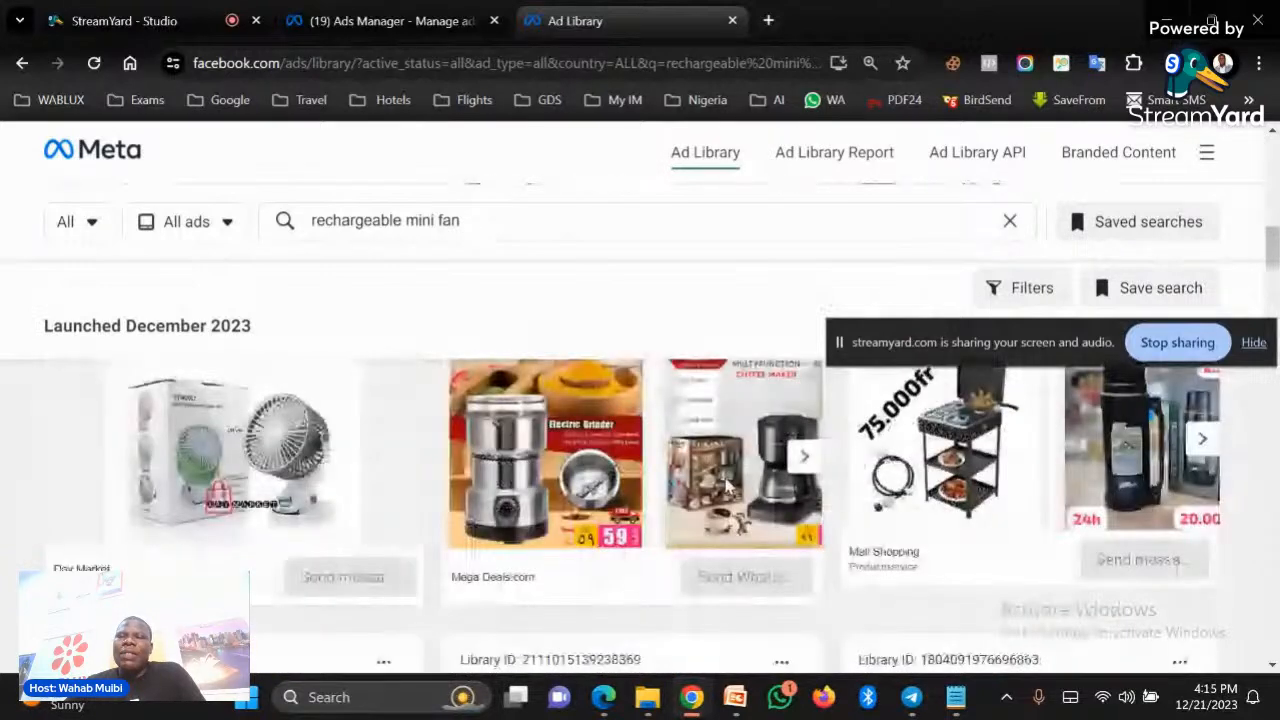
pyautogui.scroll(1, 727, 484)
pyautogui.scroll(-4, 497, 400)
pyautogui.scroll(3, 540, 420)
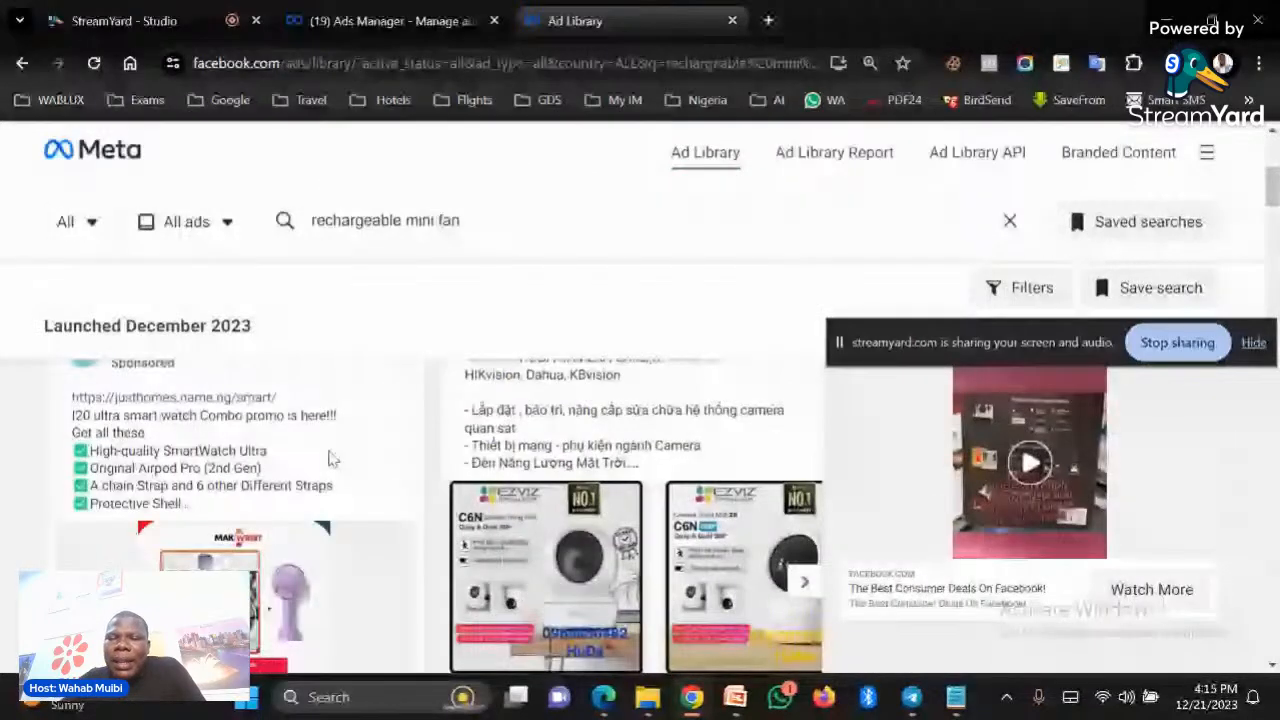
pyautogui.scroll(-3, 333, 458)
pyautogui.scroll(3, 880, 530)
pyautogui.scroll(-3, 880, 530)
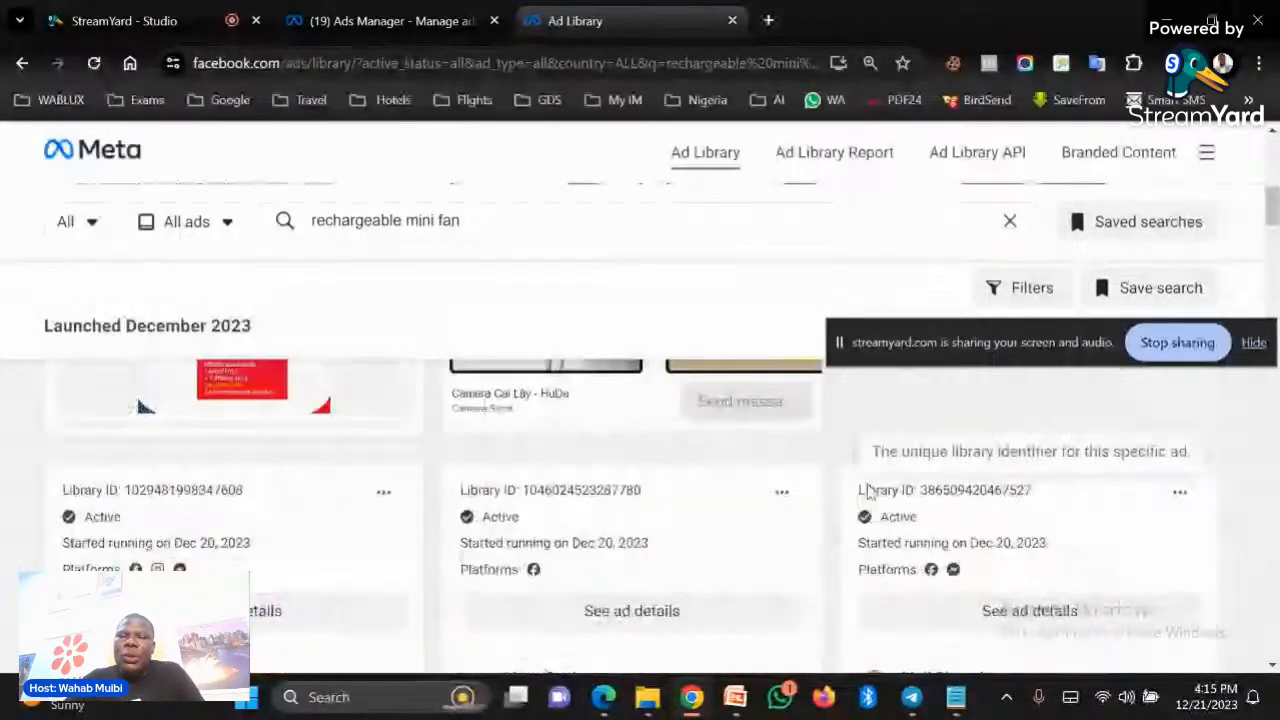
pyautogui.scroll(-3, 867, 490)
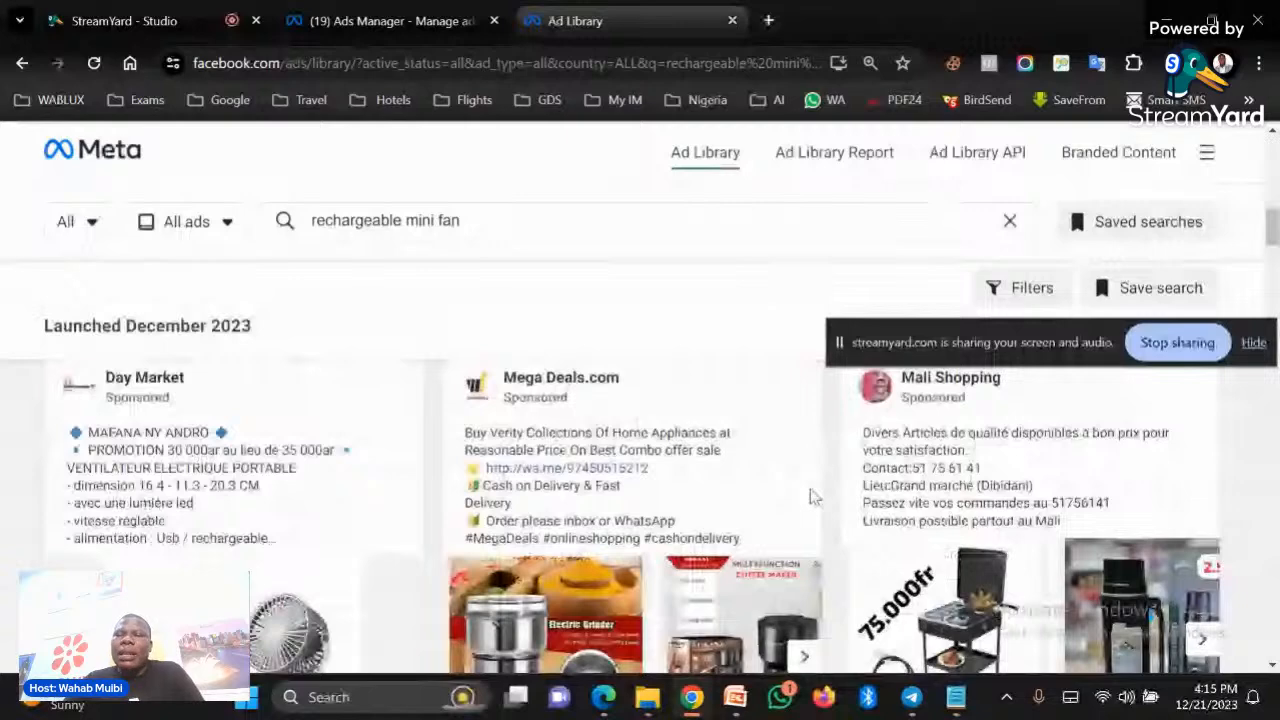
pyautogui.scroll(-1, 700, 470)
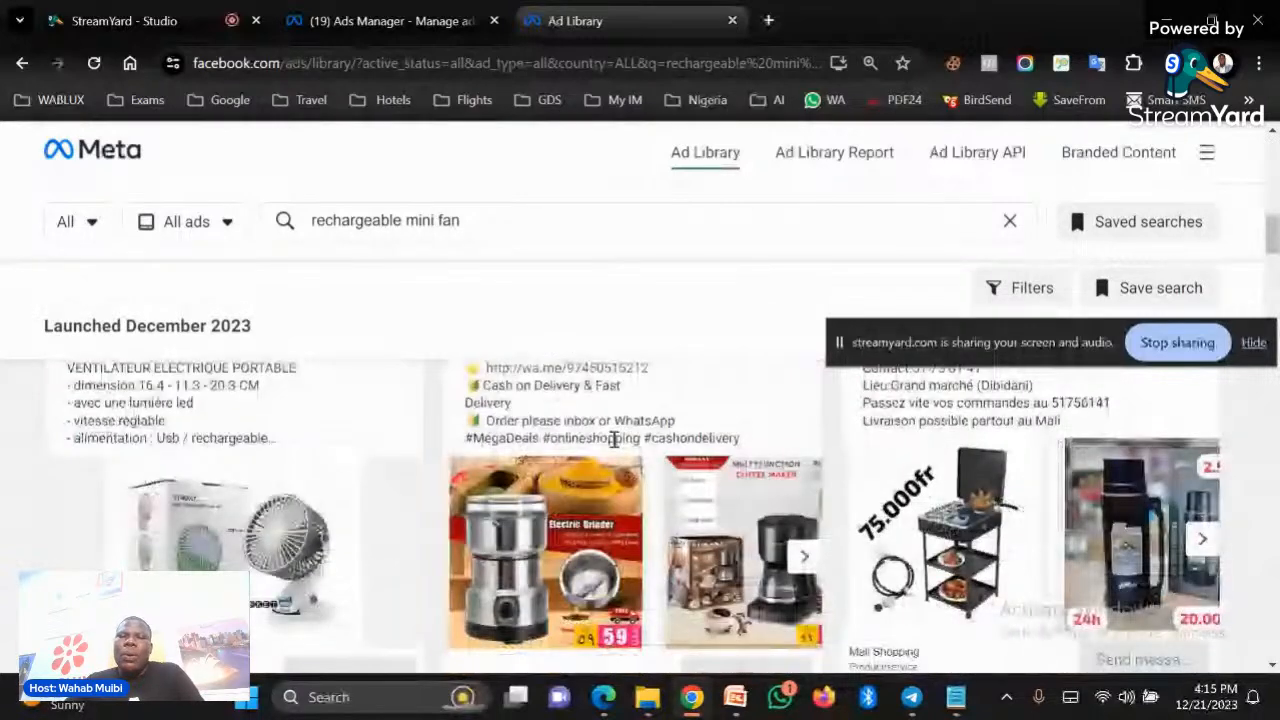
pyautogui.scroll(-2, 640, 470)
pyautogui.scroll(-3, 670, 508)
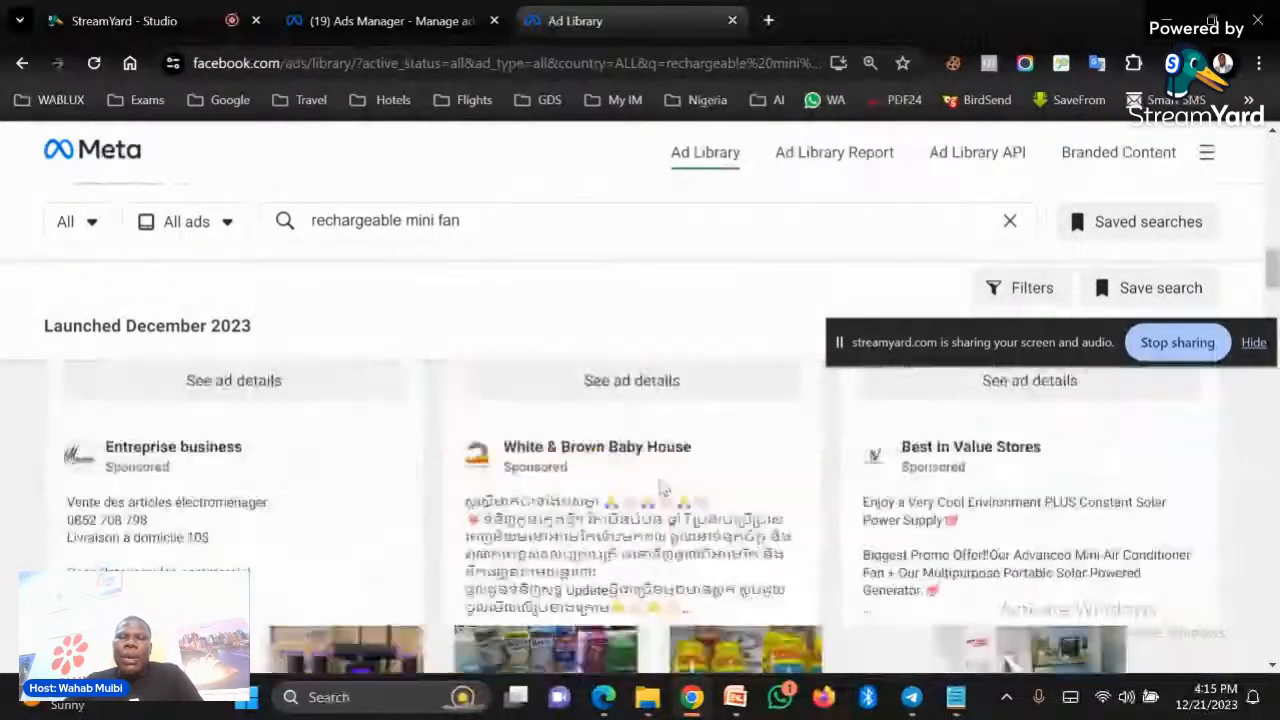
pyautogui.scroll(-3, 659, 497)
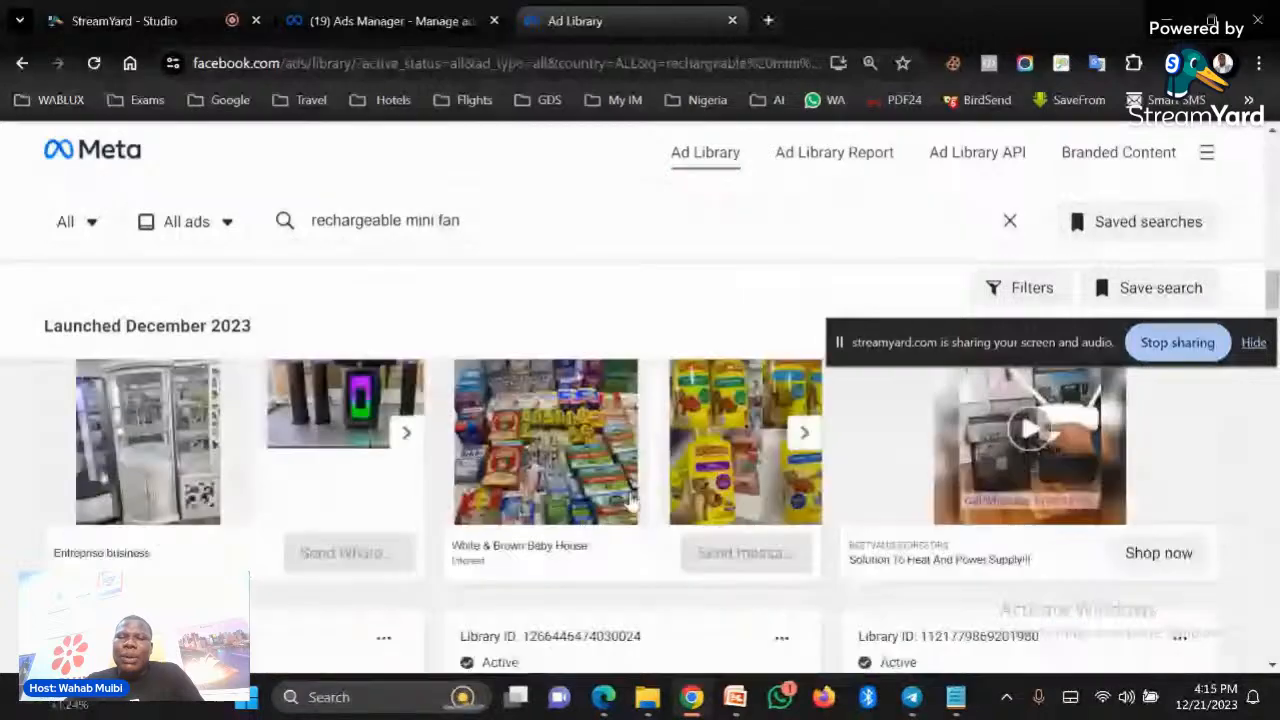
pyautogui.scroll(-5, 600, 475)
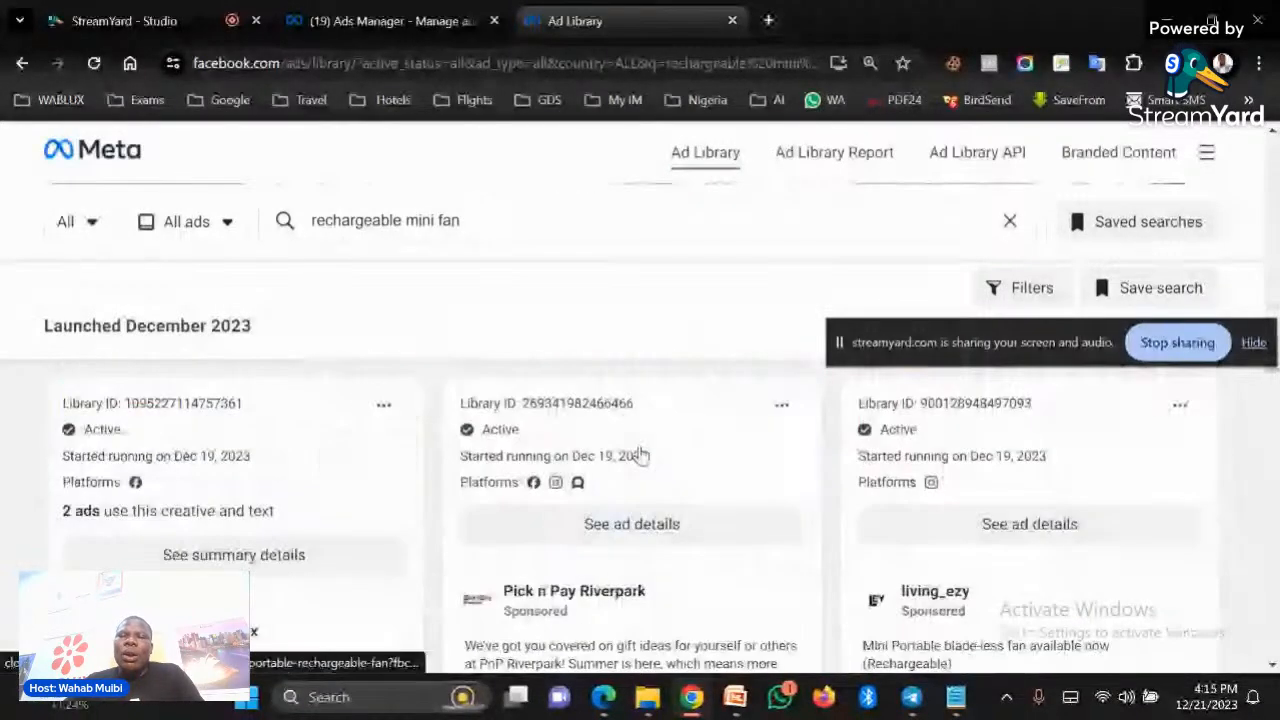
pyautogui.scroll(-5, 642, 452)
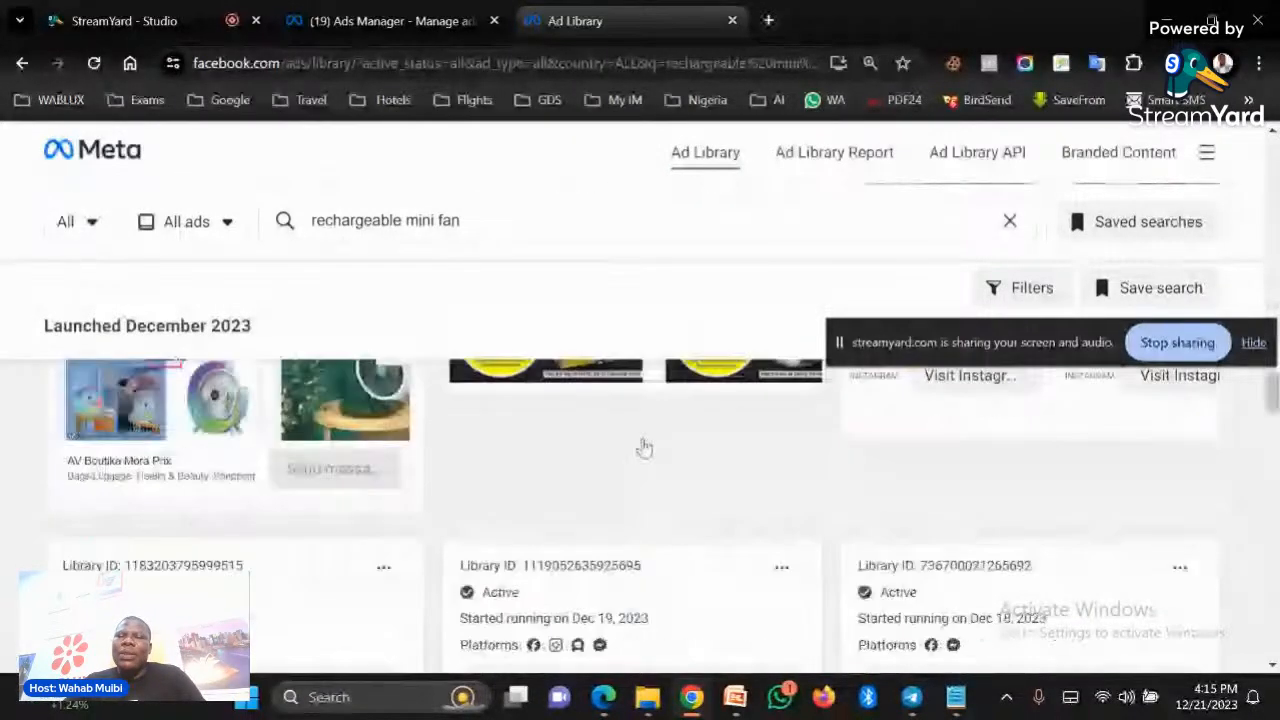
pyautogui.scroll(-6, 650, 450)
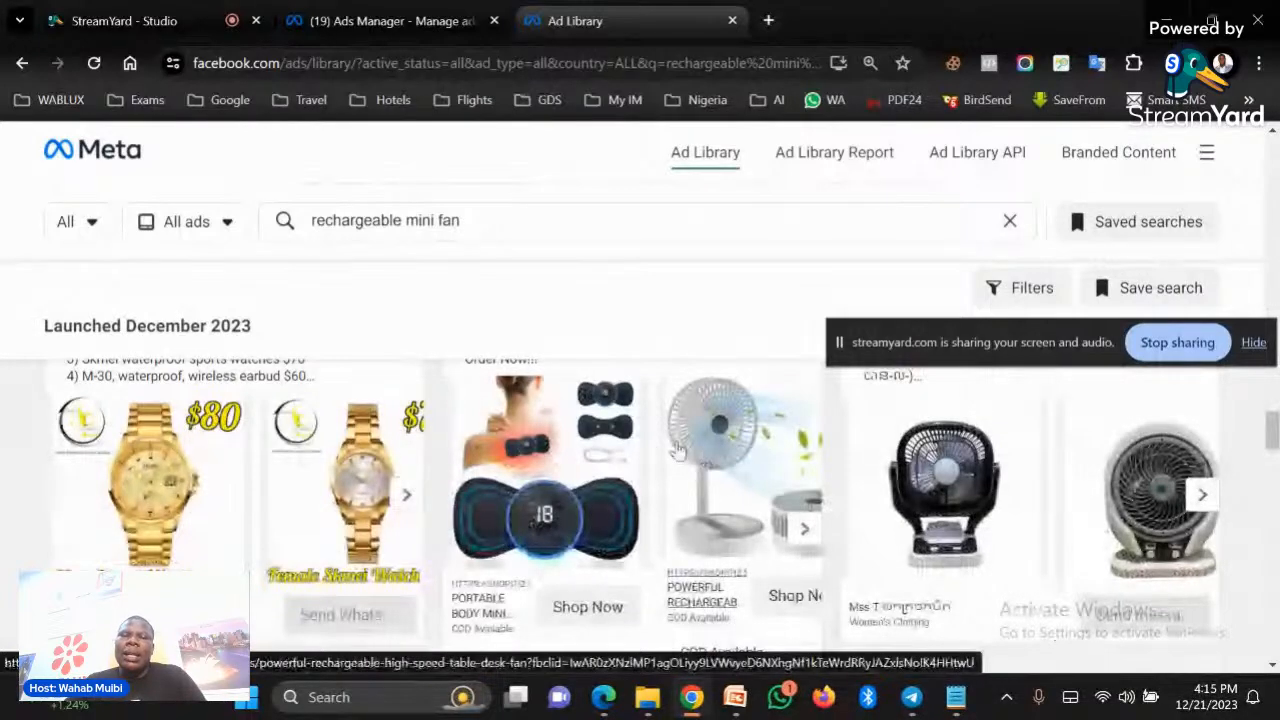
pyautogui.scroll(1, 660, 442)
pyautogui.scroll(10, 660, 442)
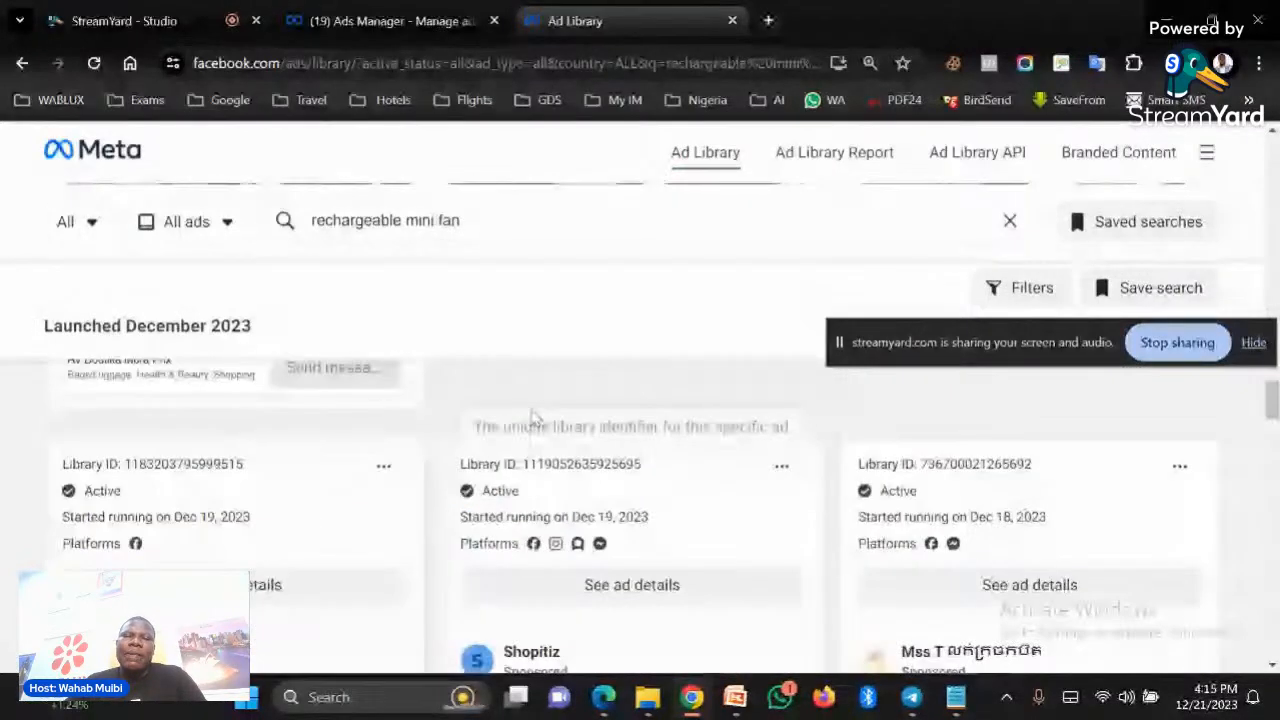
pyautogui.scroll(5, 566, 403)
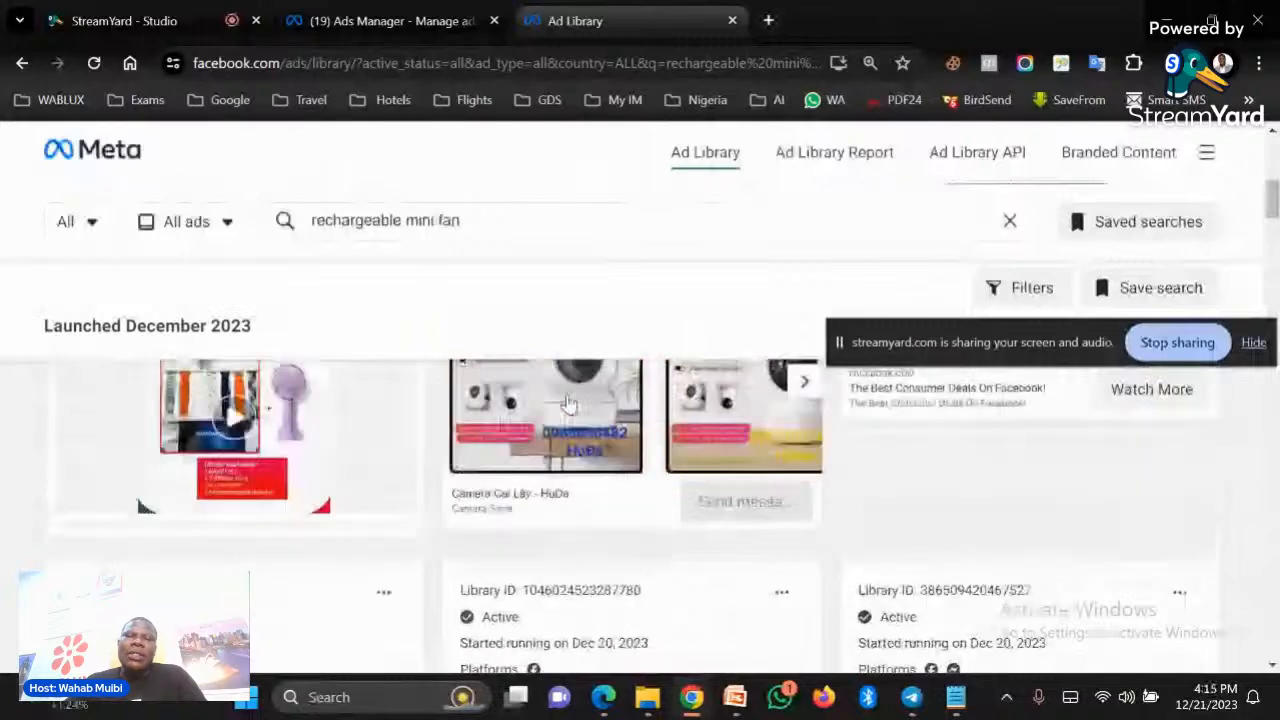
pyautogui.scroll(4, 566, 403)
pyautogui.scroll(3, 300, 460)
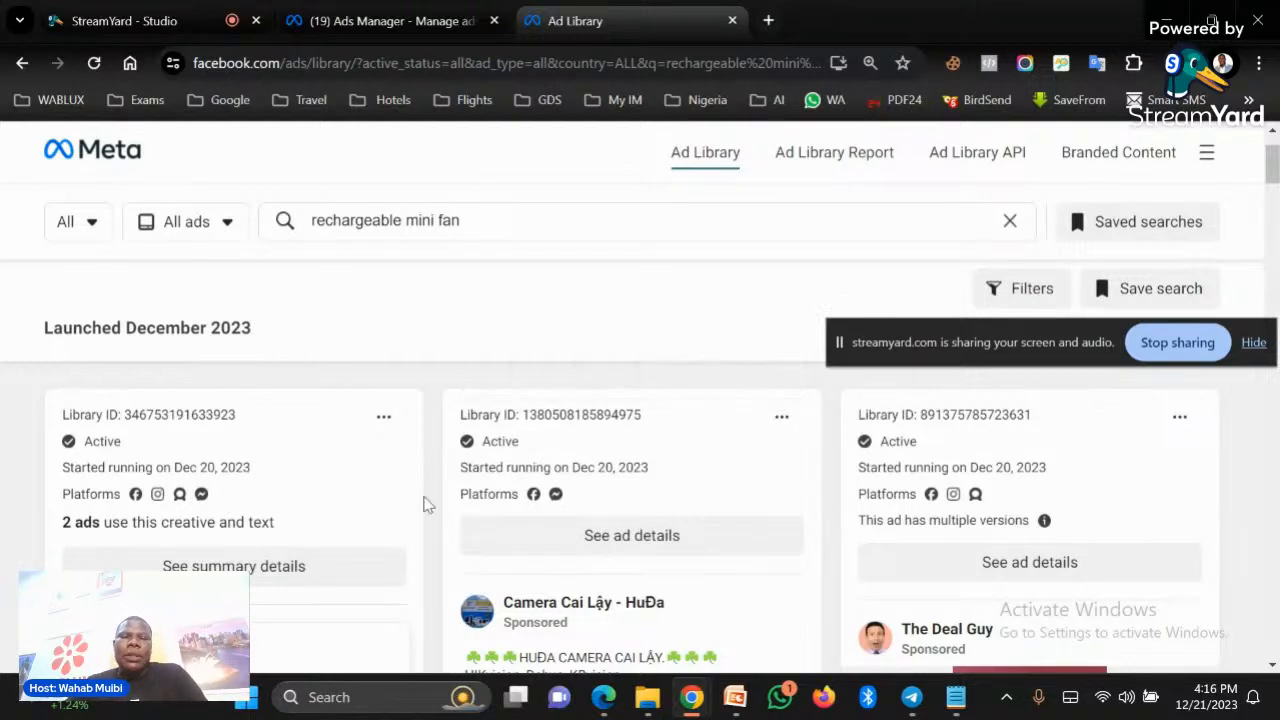
pyautogui.scroll(-1, 437, 503)
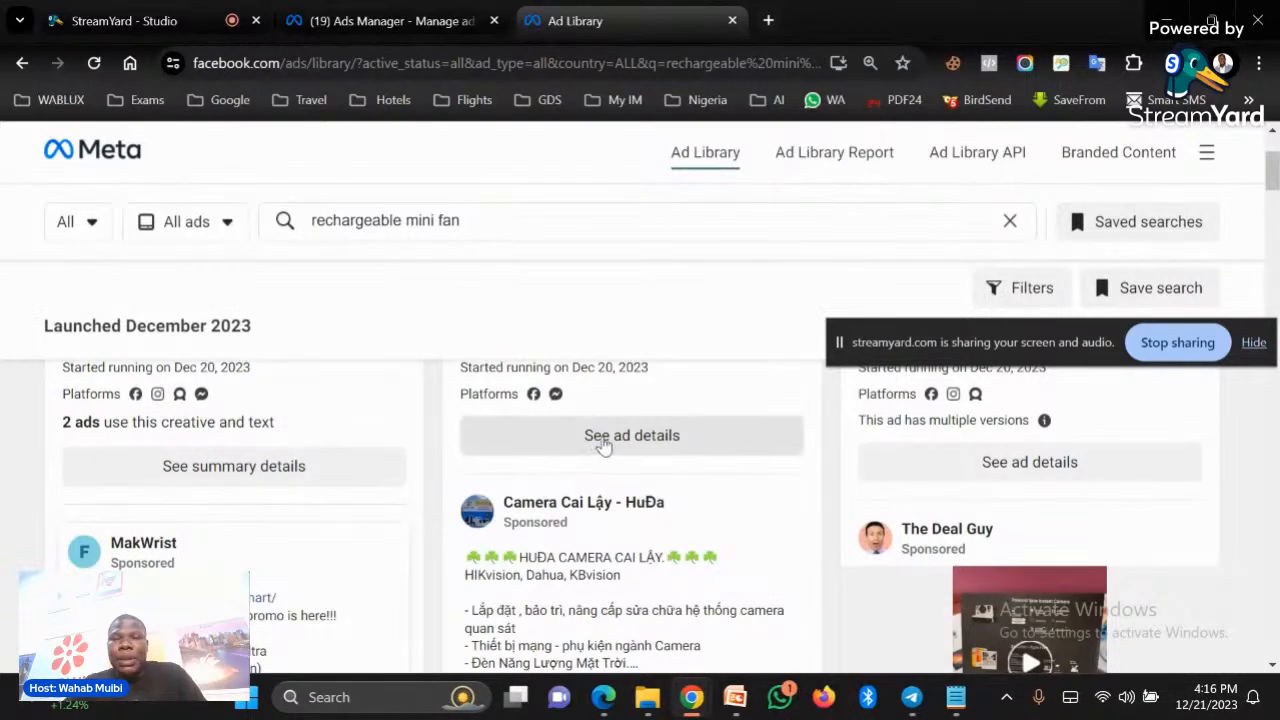
pyautogui.scroll(2, 437, 505)
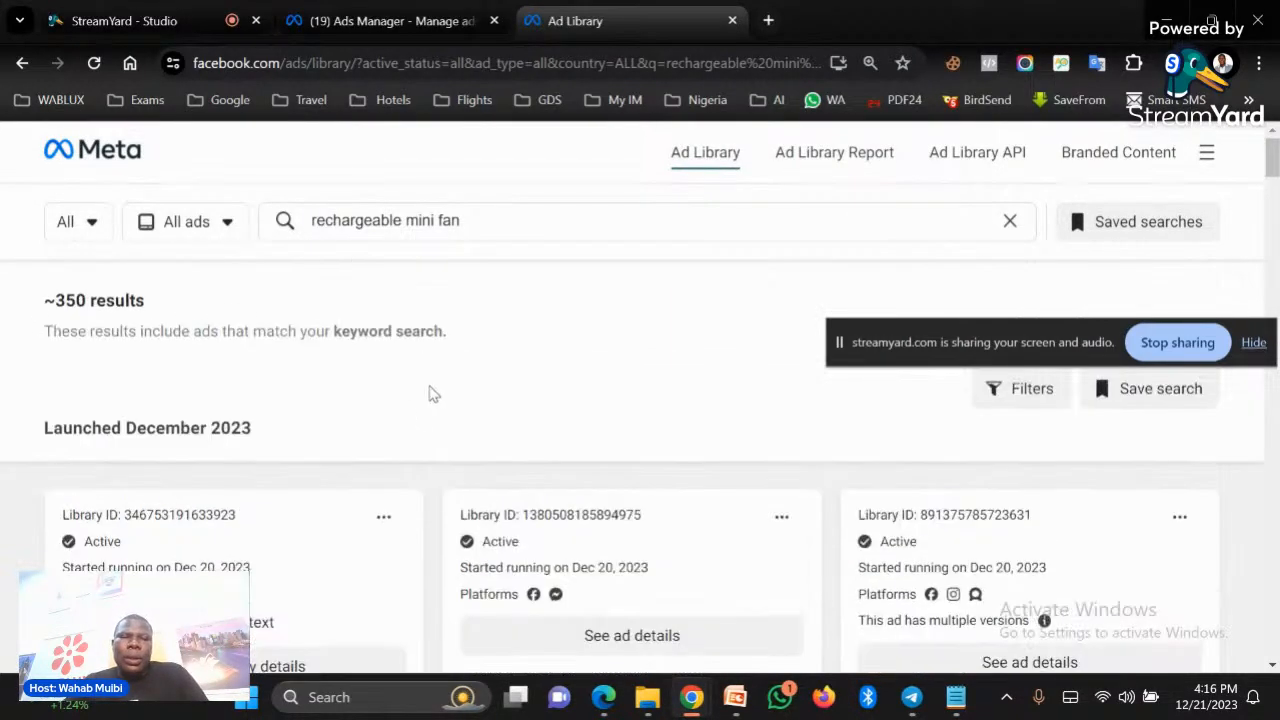
pyautogui.scroll(-1, 734, 451)
pyautogui.scroll(1, 487, 383)
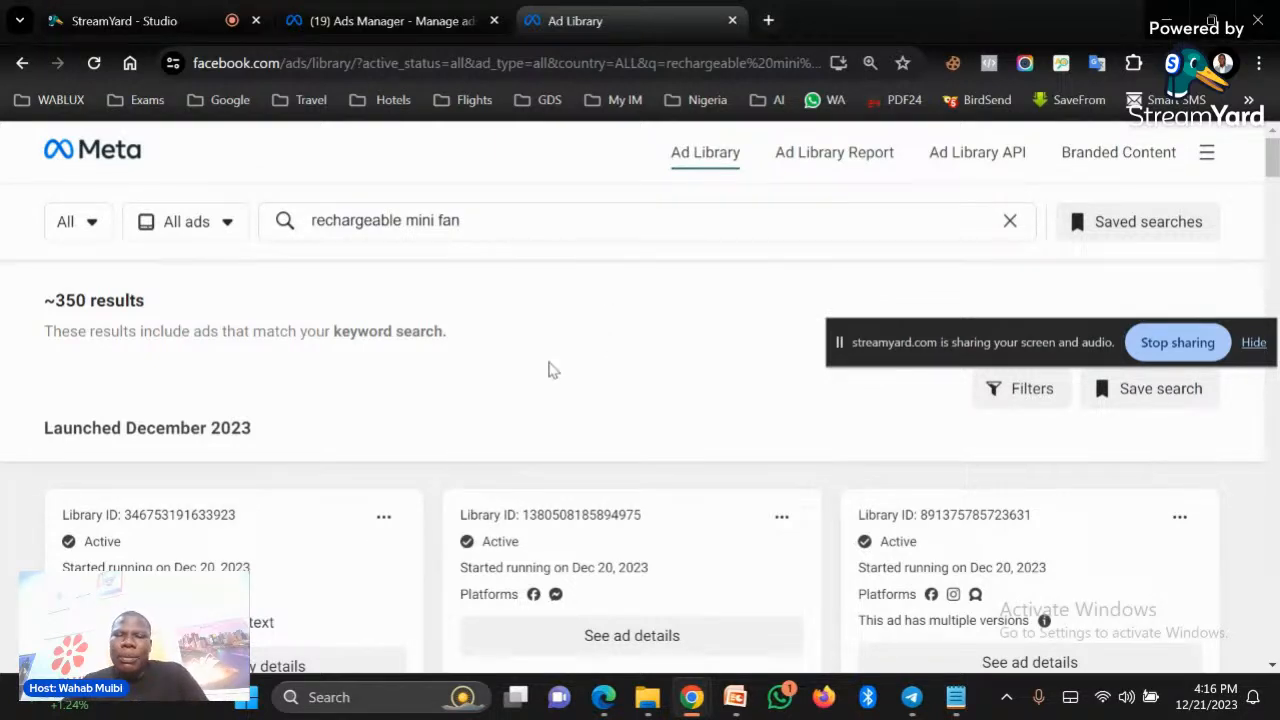
pyautogui.scroll(-1, 461, 494)
pyautogui.scroll(-9, 455, 496)
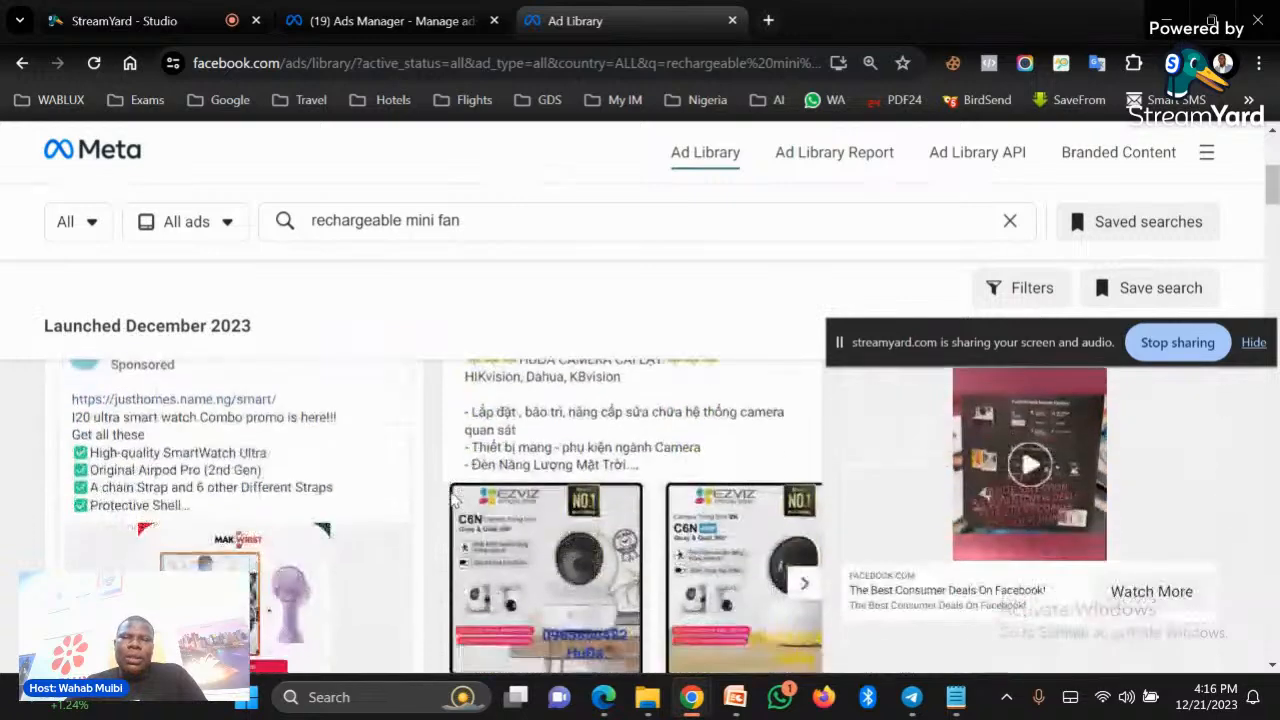
pyautogui.scroll(4, 802, 533)
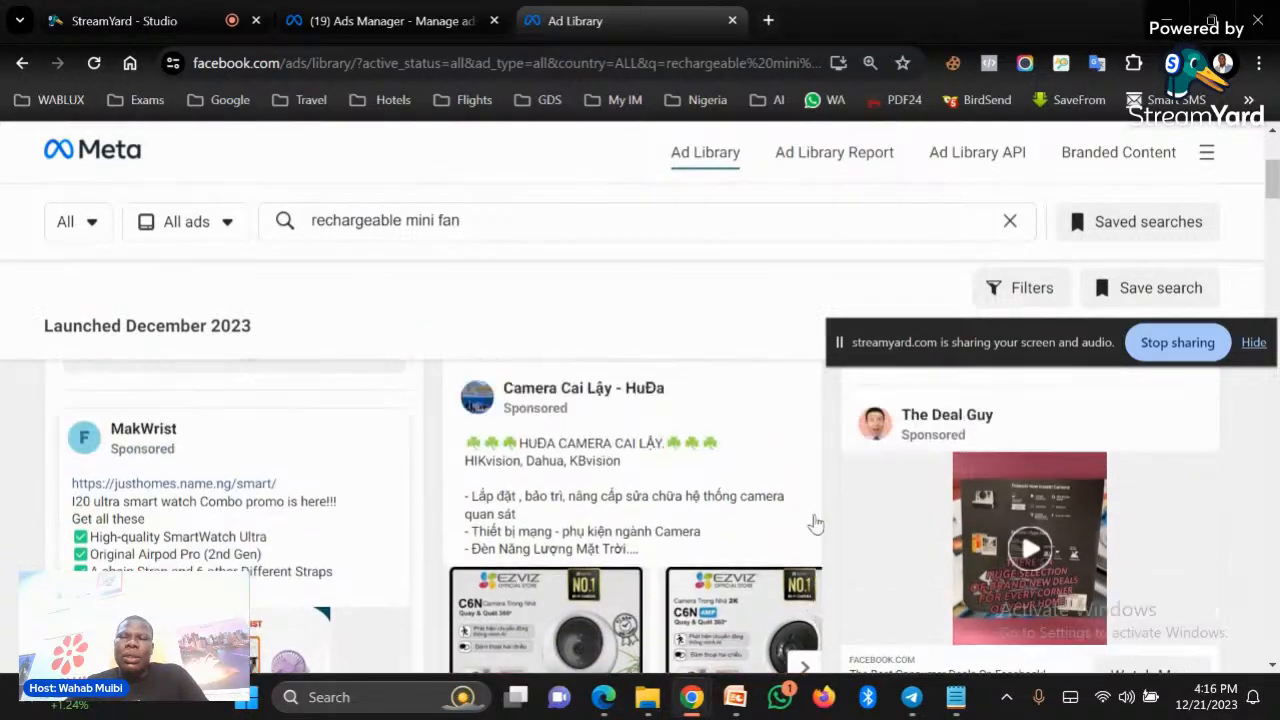
pyautogui.scroll(-2, 708, 551)
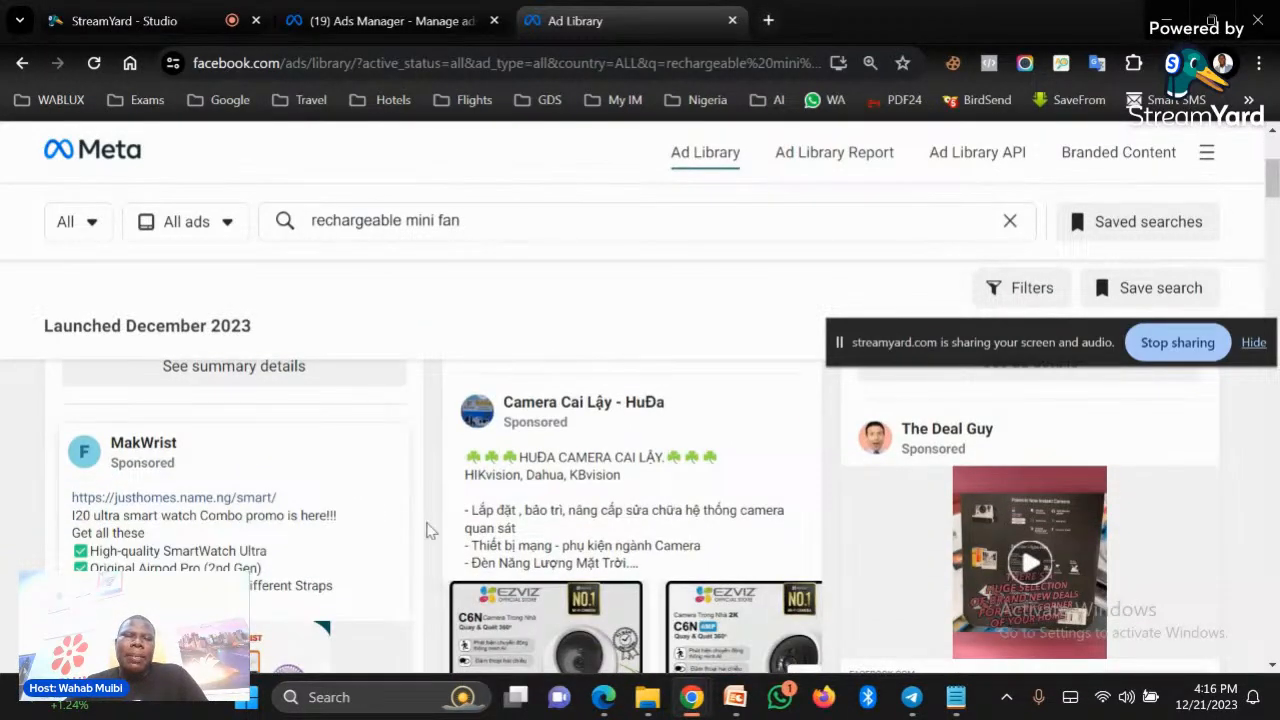
pyautogui.scroll(-2, 425, 527)
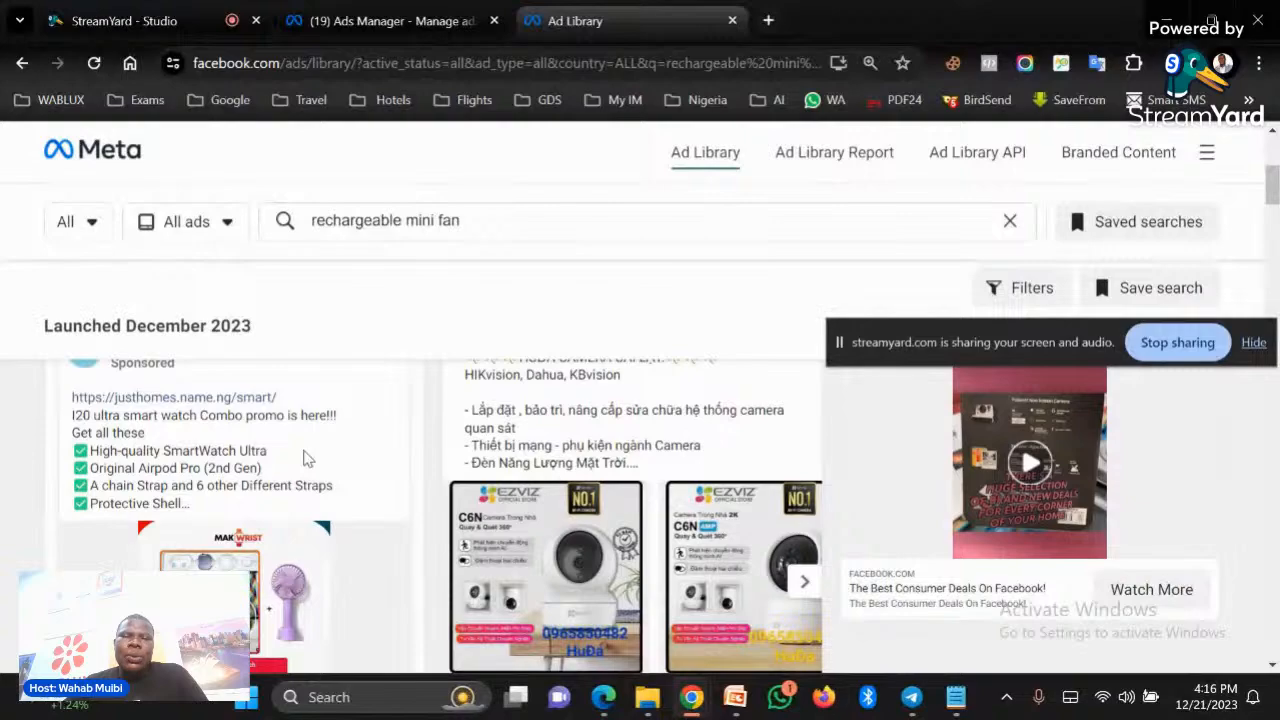
pyautogui.scroll(-3, 420, 455)
pyautogui.scroll(-6, 427, 452)
pyautogui.scroll(3, 548, 470)
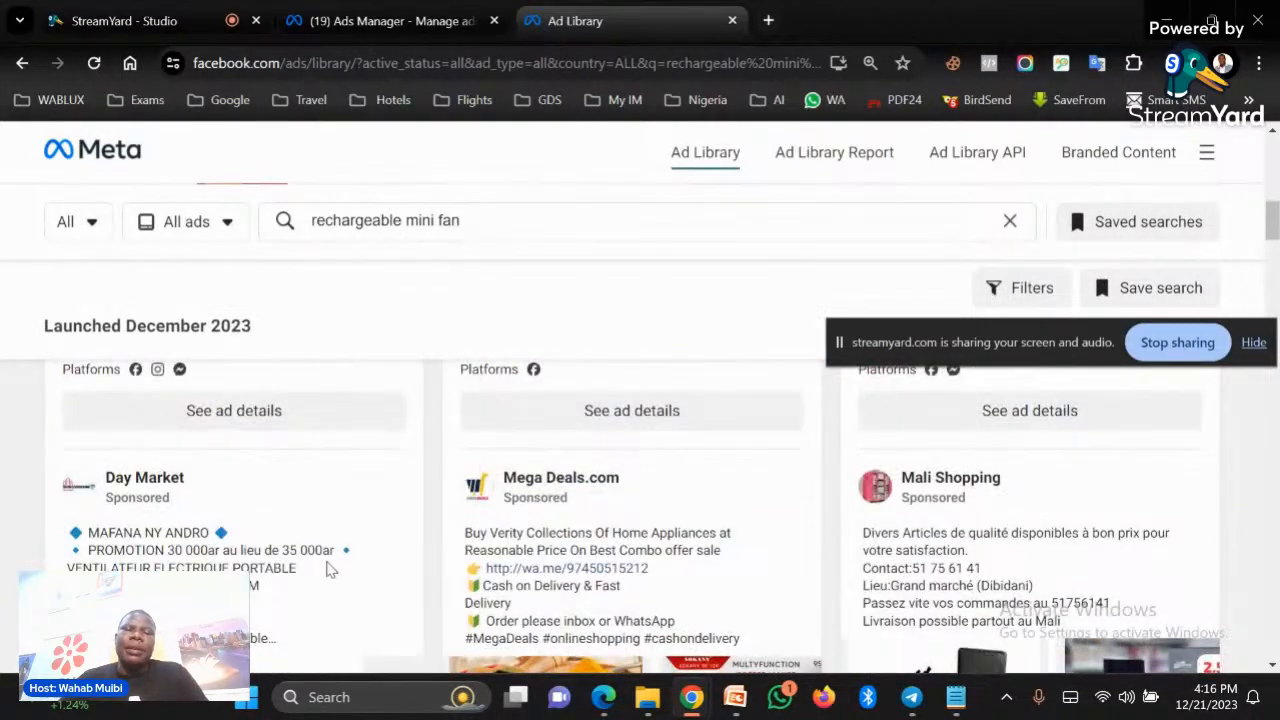
pyautogui.scroll(-4, 333, 570)
pyautogui.scroll(-2, 606, 551)
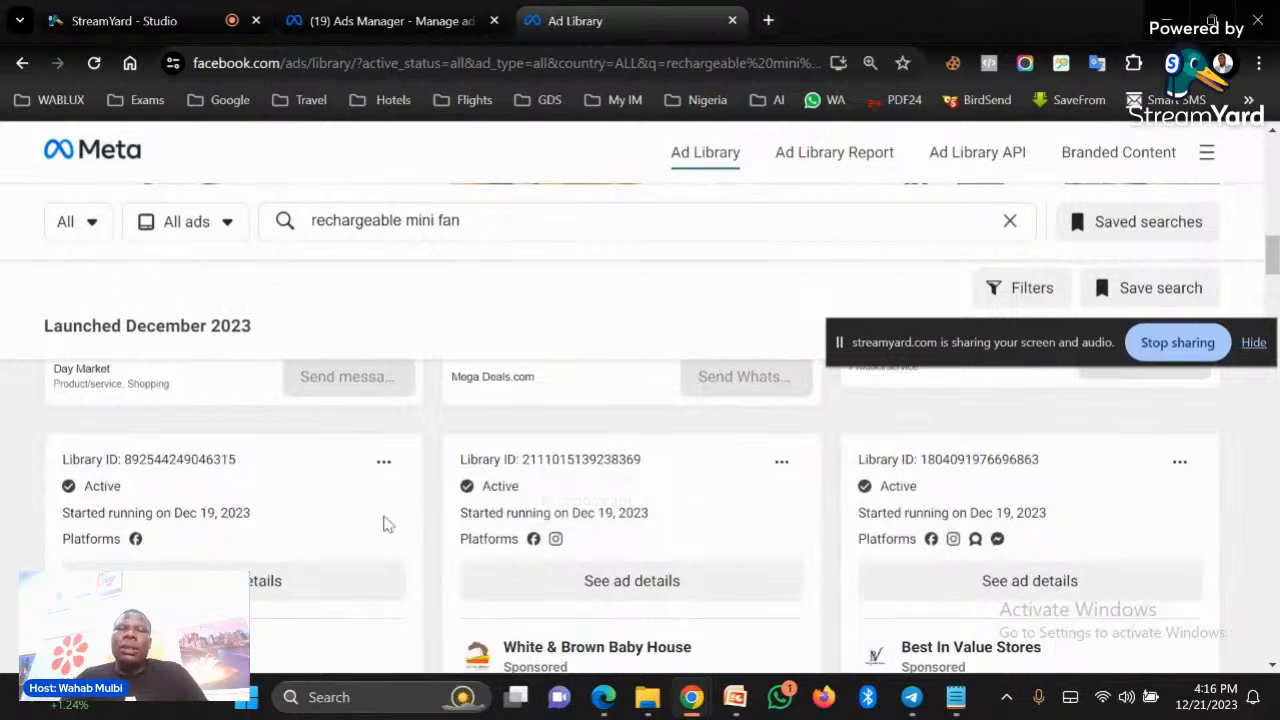
pyautogui.scroll(5, 545, 487)
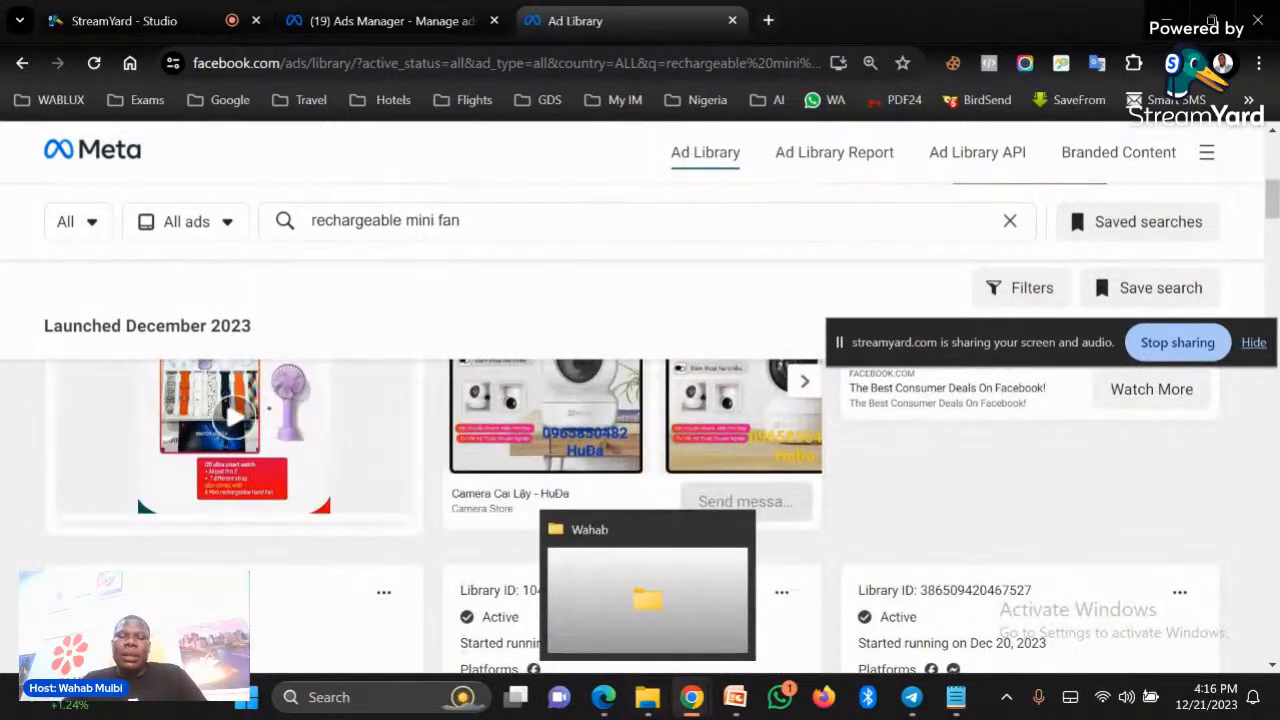
# Return to PowerPoint's slide show on the 'How to Use Facebook Ad Library Tool for Research' slide
pyautogui.hotkey('alt', 'Tab')
pyautogui.hotkey('alt', 'Tab')
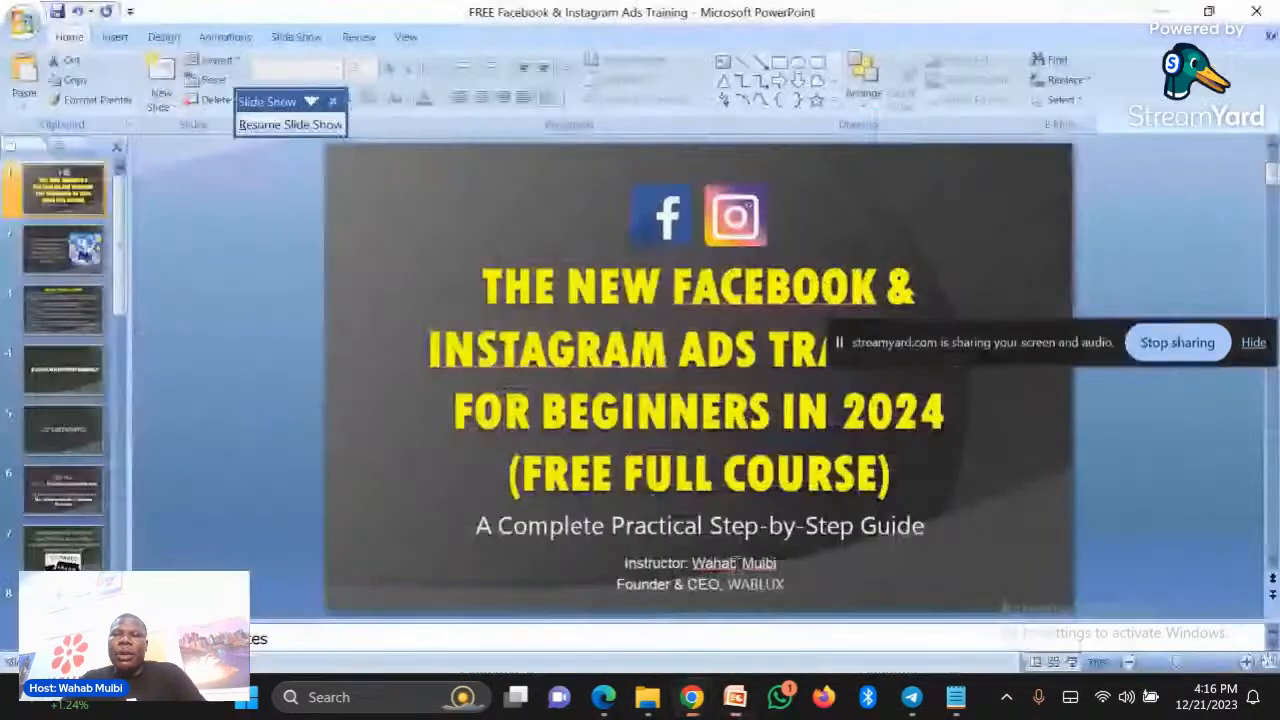
pyautogui.hotkey('alt', 'Tab')
pyautogui.hotkey('alt', 'Tab')
pyautogui.hotkey('alt', 'Tab')
pyautogui.moveTo(1004, 345); pyautogui.dragTo(1028, 190)
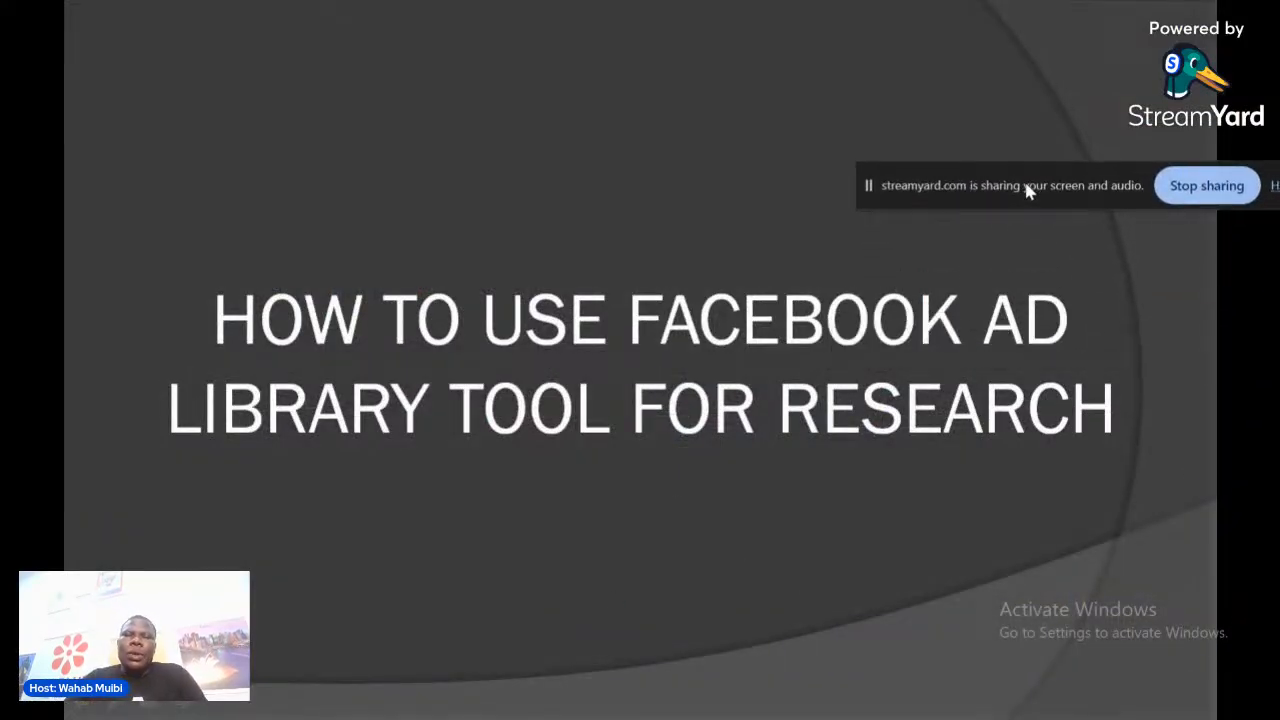
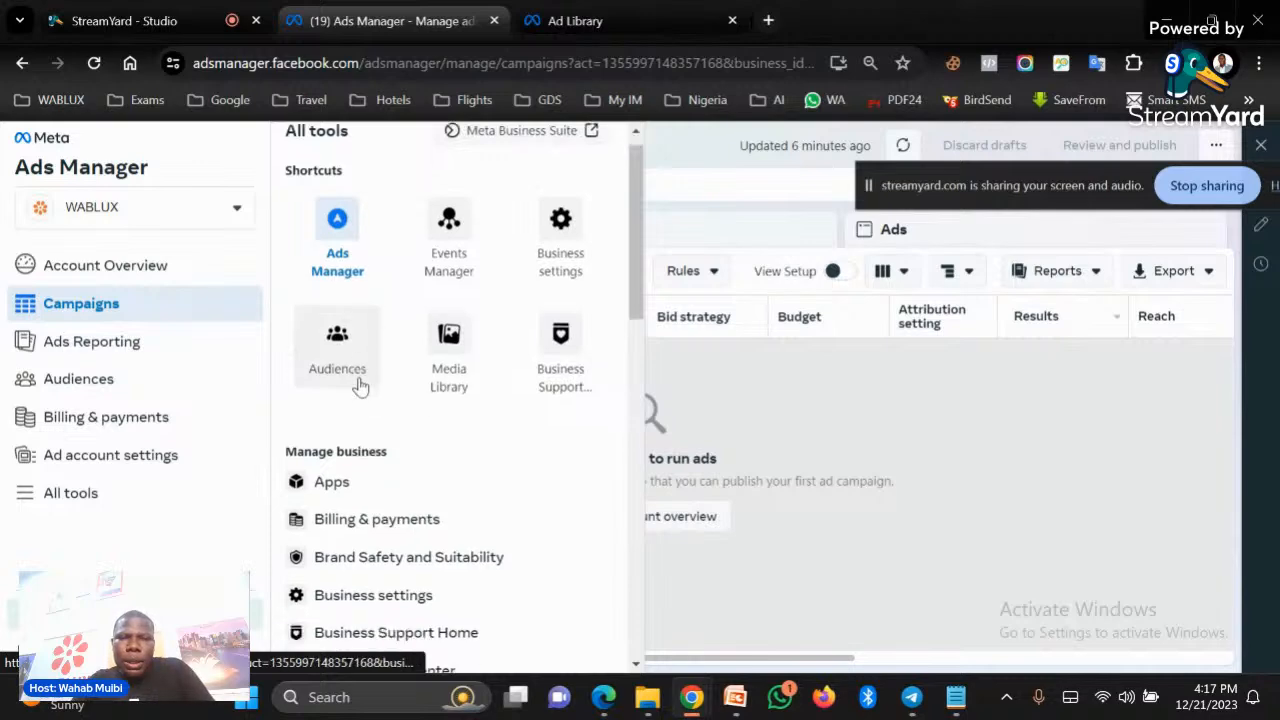
# Open Audience Insights from All tools for the WABLUX business
pyautogui.scroll(-4, 380, 380)
pyautogui.scroll(-5, 400, 427)
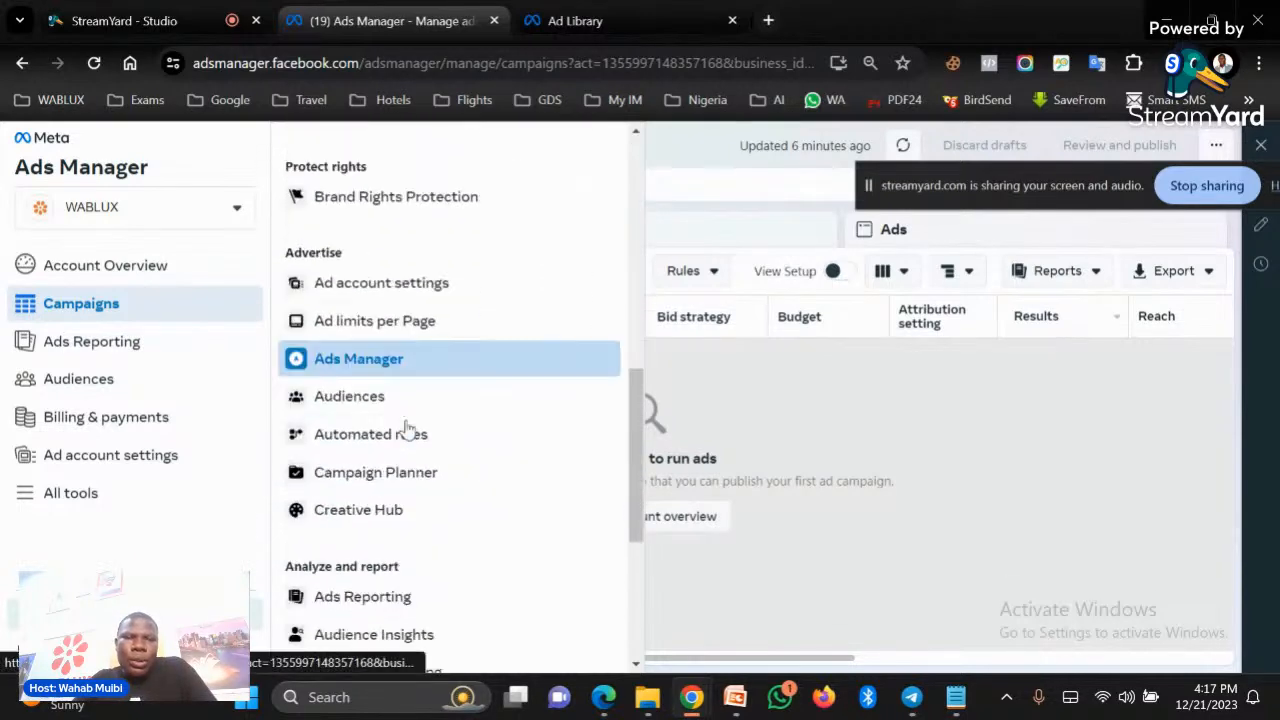
pyautogui.scroll(-1, 430, 405)
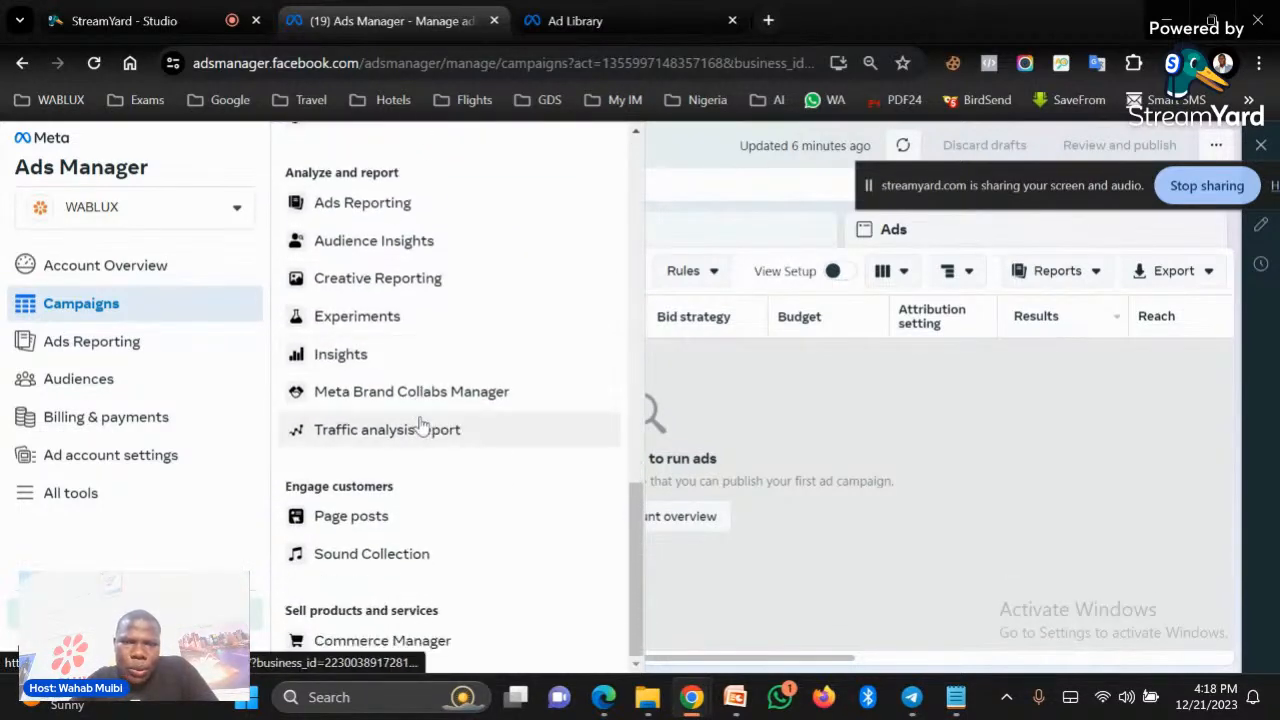
pyautogui.scroll(2, 434, 391)
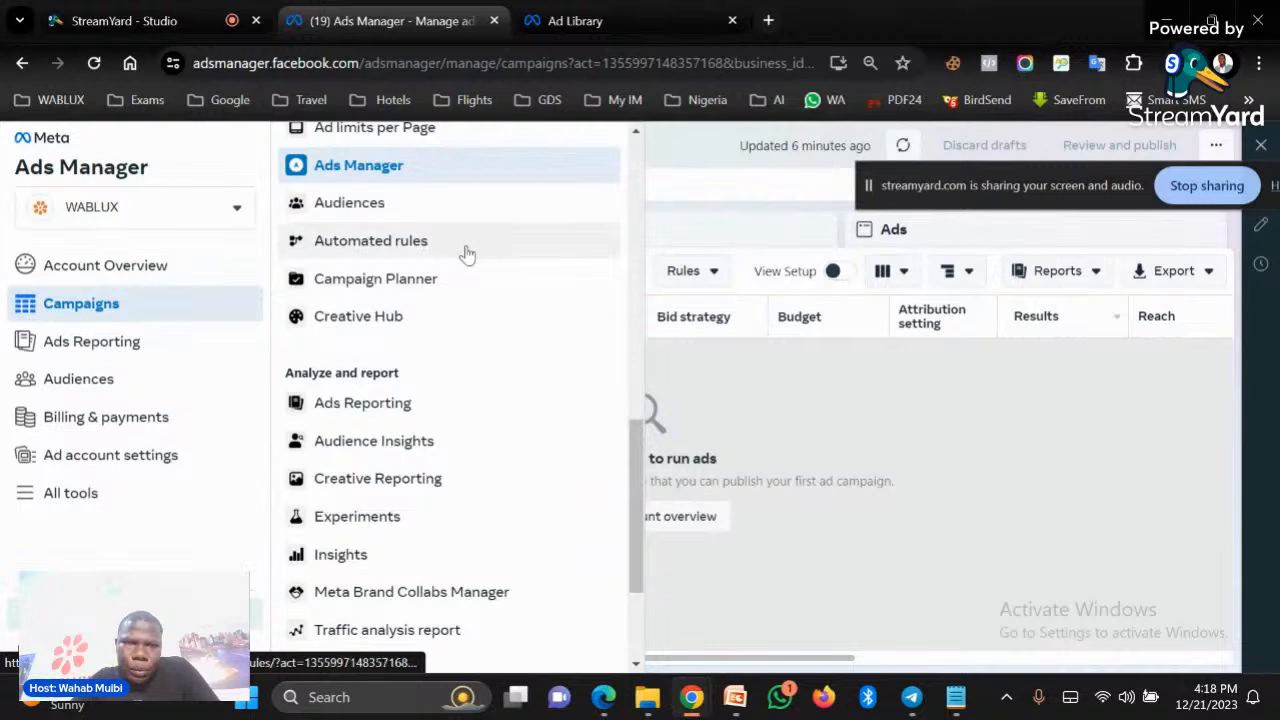
pyautogui.scroll(2, 466, 251)
pyautogui.scroll(3, 466, 253)
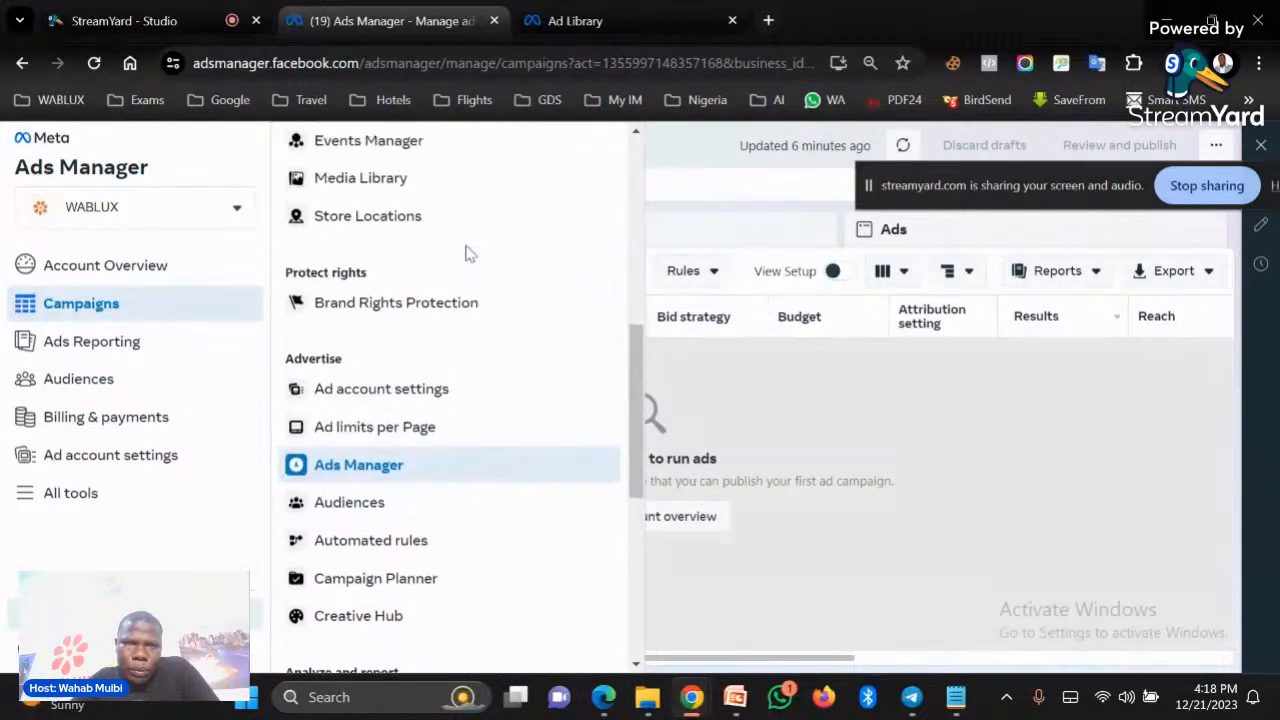
pyautogui.scroll(3, 466, 253)
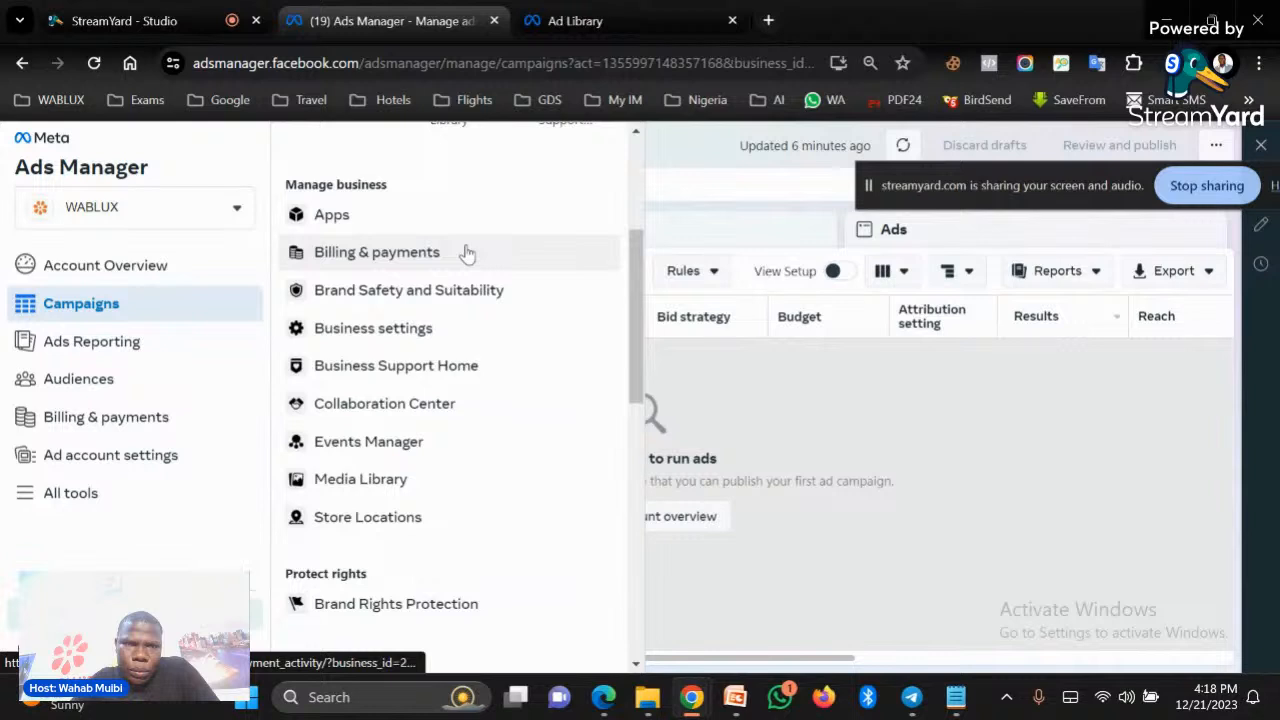
pyautogui.scroll(-4, 466, 253)
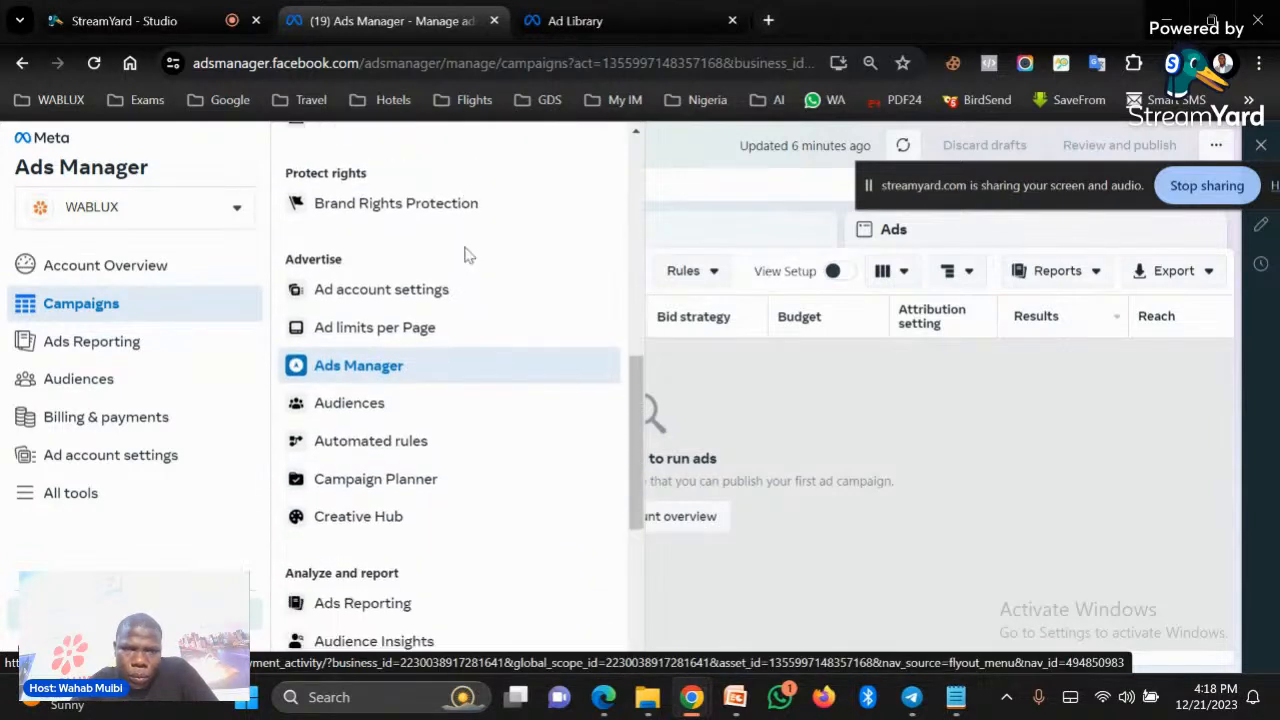
pyautogui.scroll(-1, 464, 280)
pyautogui.scroll(-1, 478, 360)
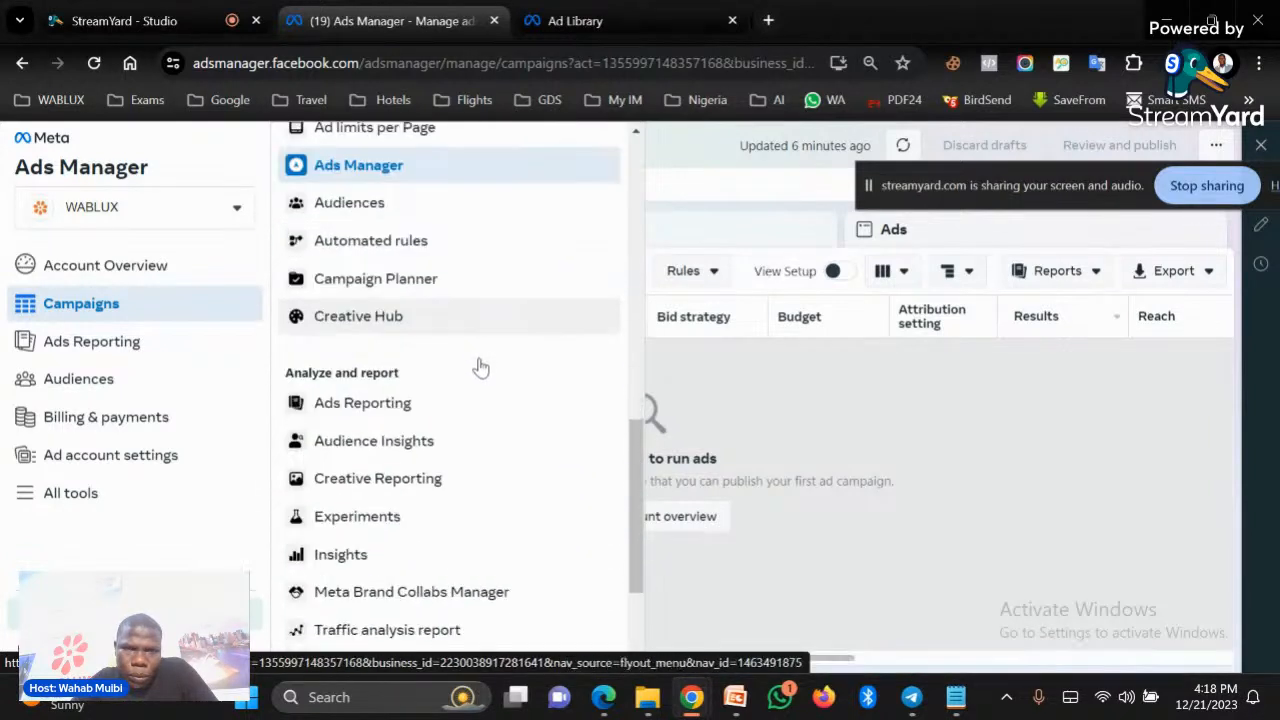
pyautogui.click(400, 446)
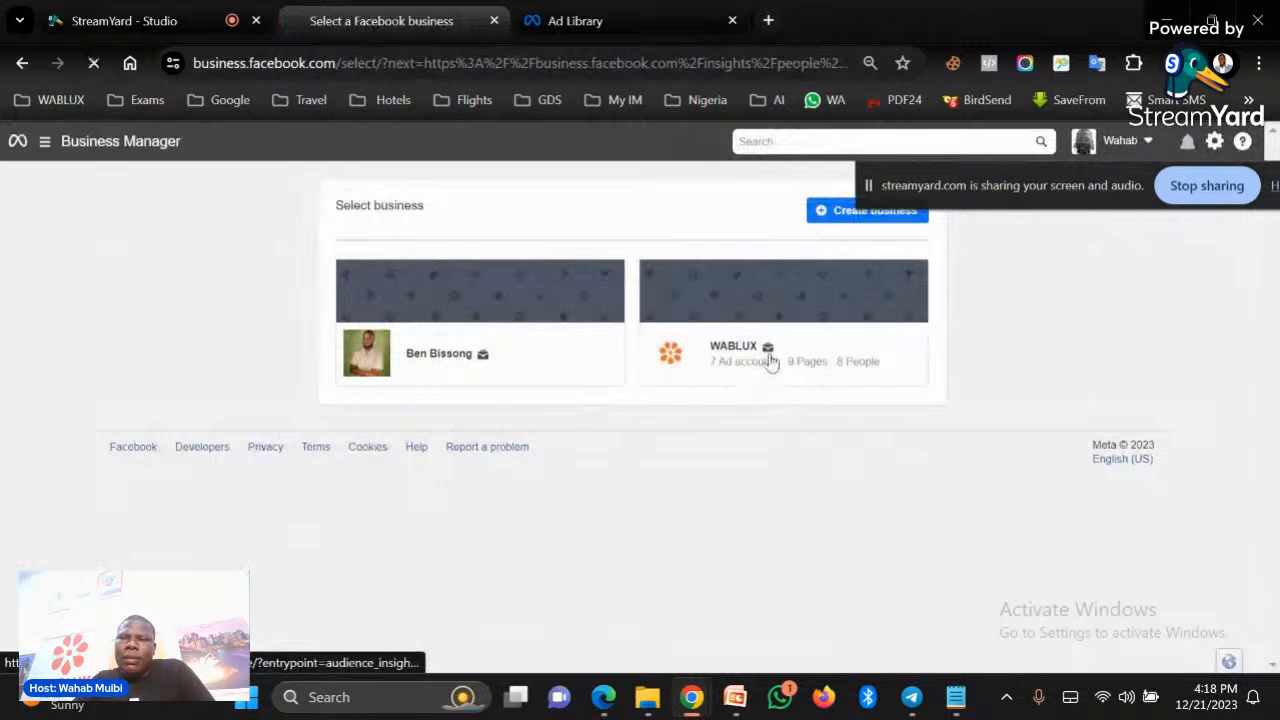
pyautogui.click(768, 360)
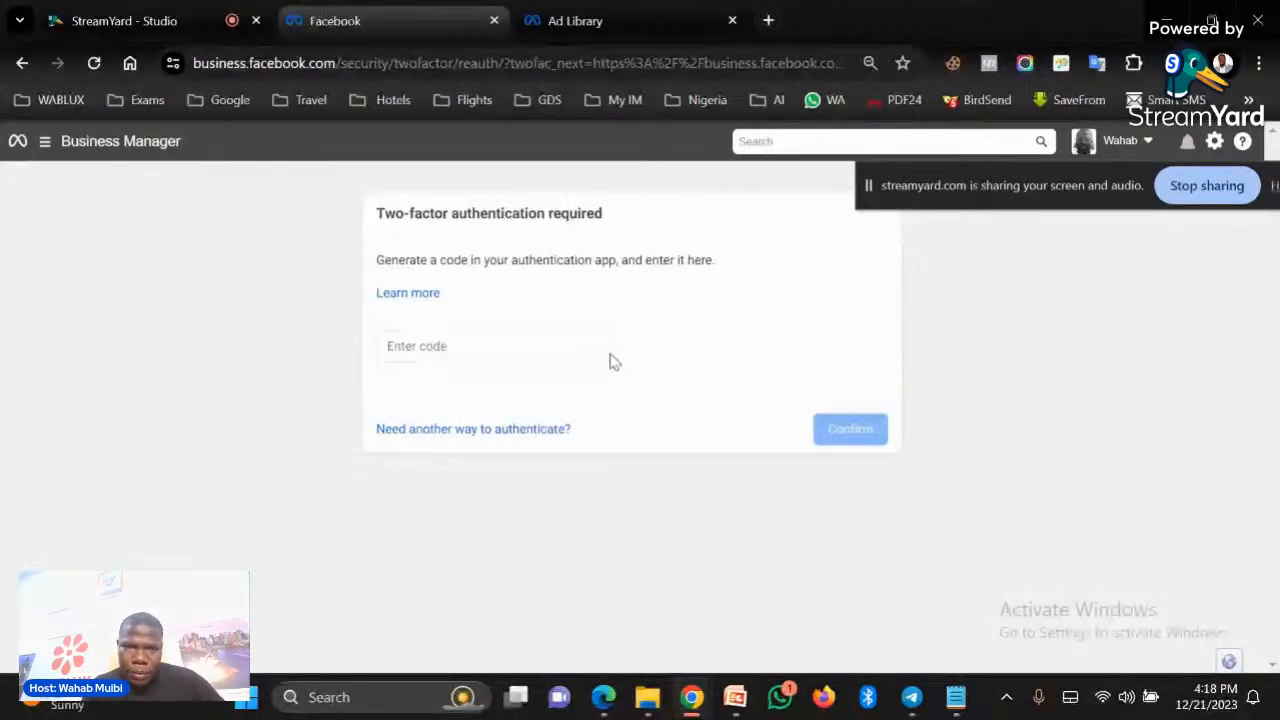
# Enter the two-factor authentication code and confirm it
pyautogui.click(507, 342)
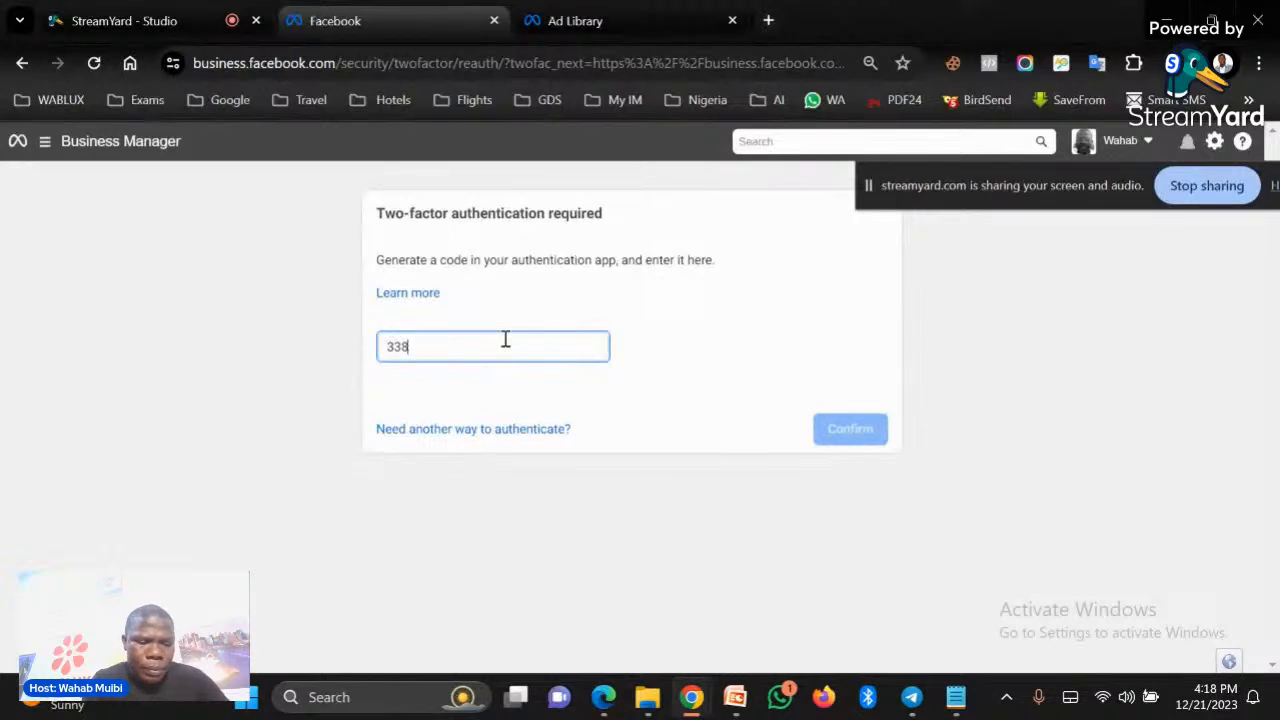
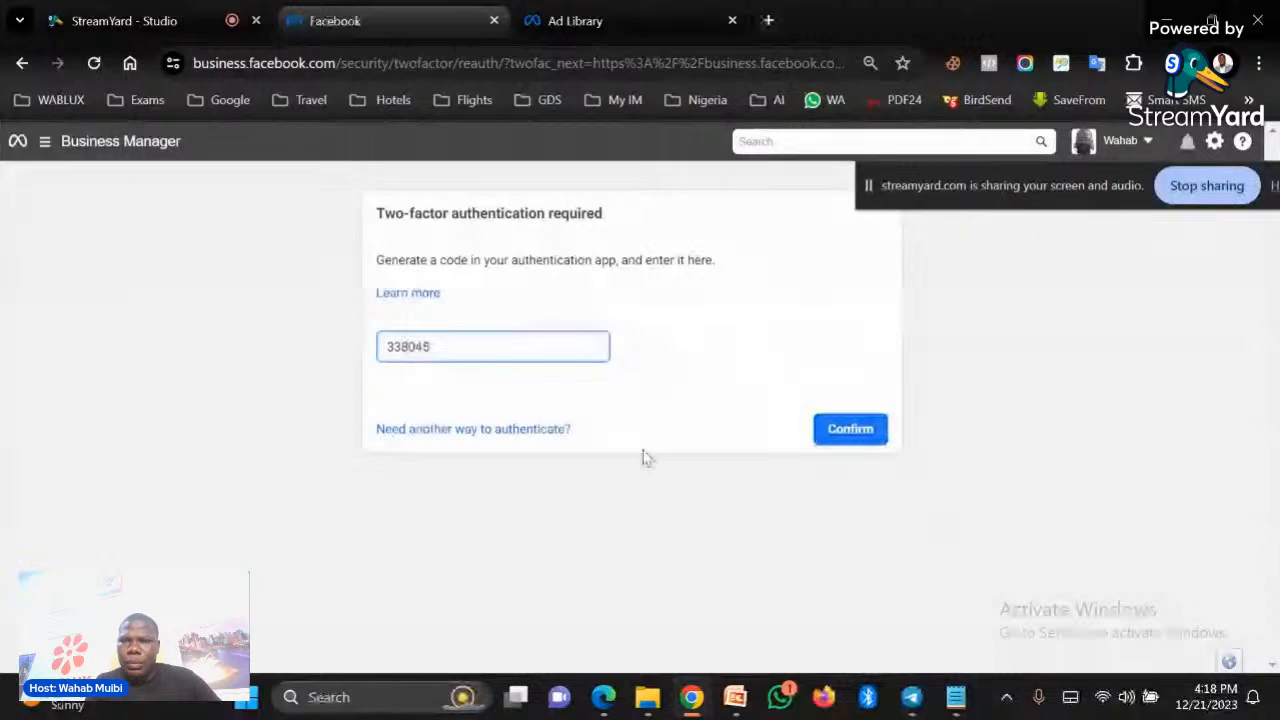
pyautogui.click(853, 428)
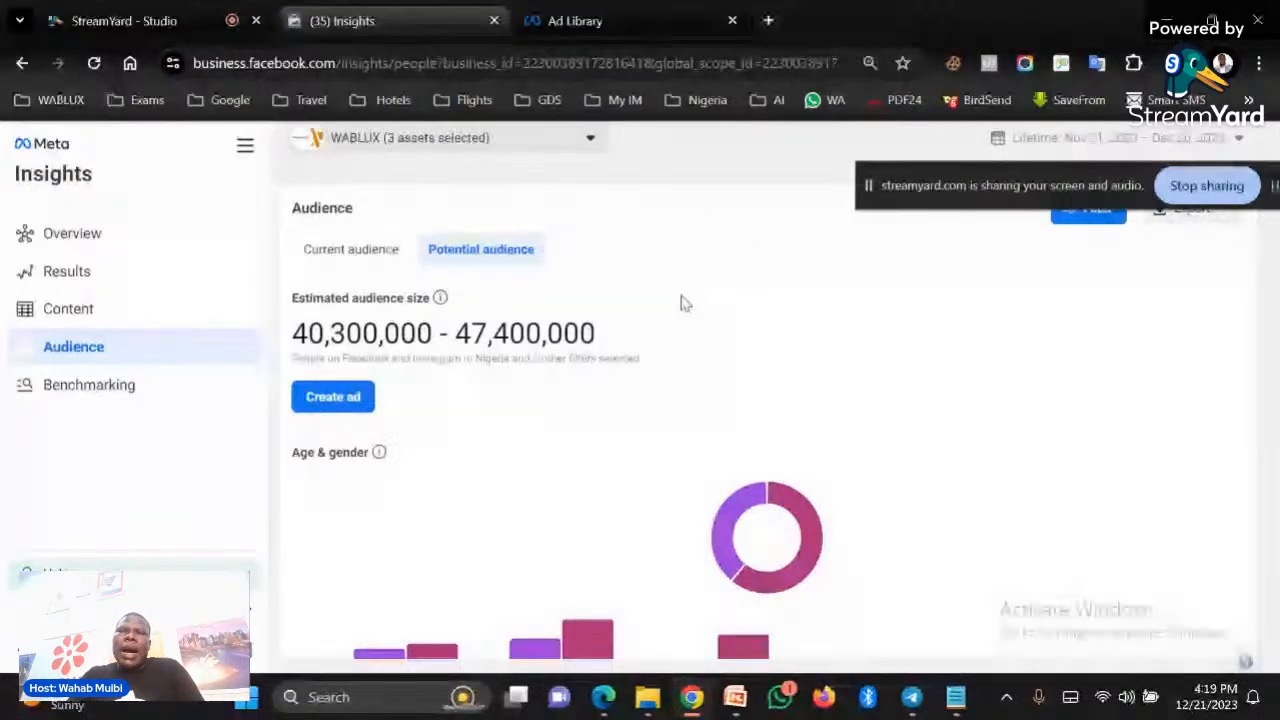
# Scroll through the Potential audience tab to review its size and age and gender breakdown (61% men, 39% women, 25-34 largest)
pyautogui.moveTo(1023, 190); pyautogui.dragTo(1006, 94)
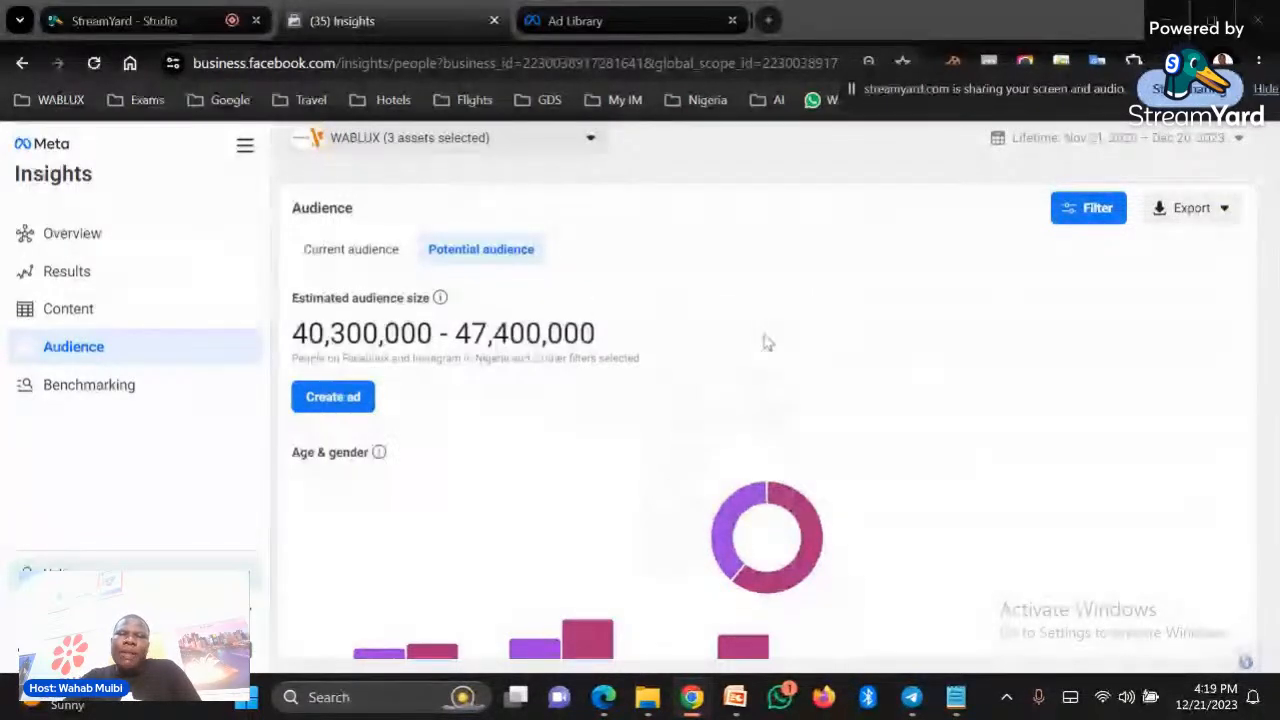
pyautogui.scroll(-1, 401, 322)
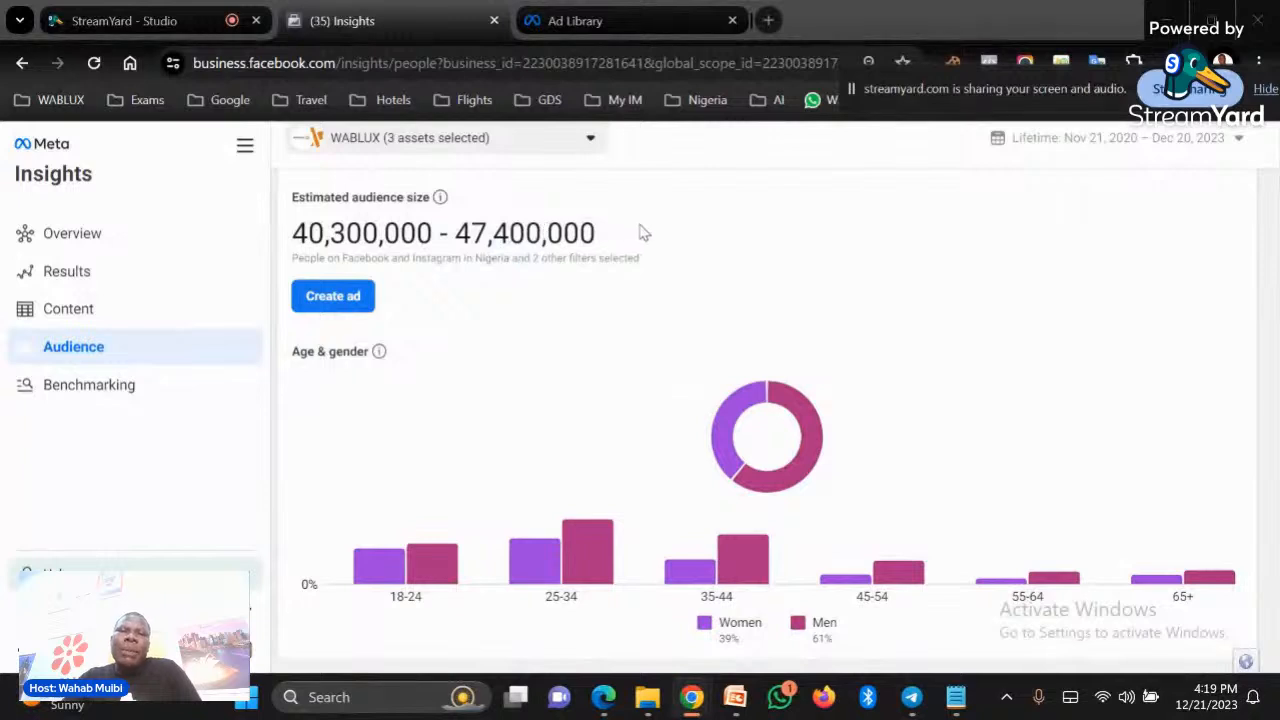
pyautogui.scroll(1, 893, 266)
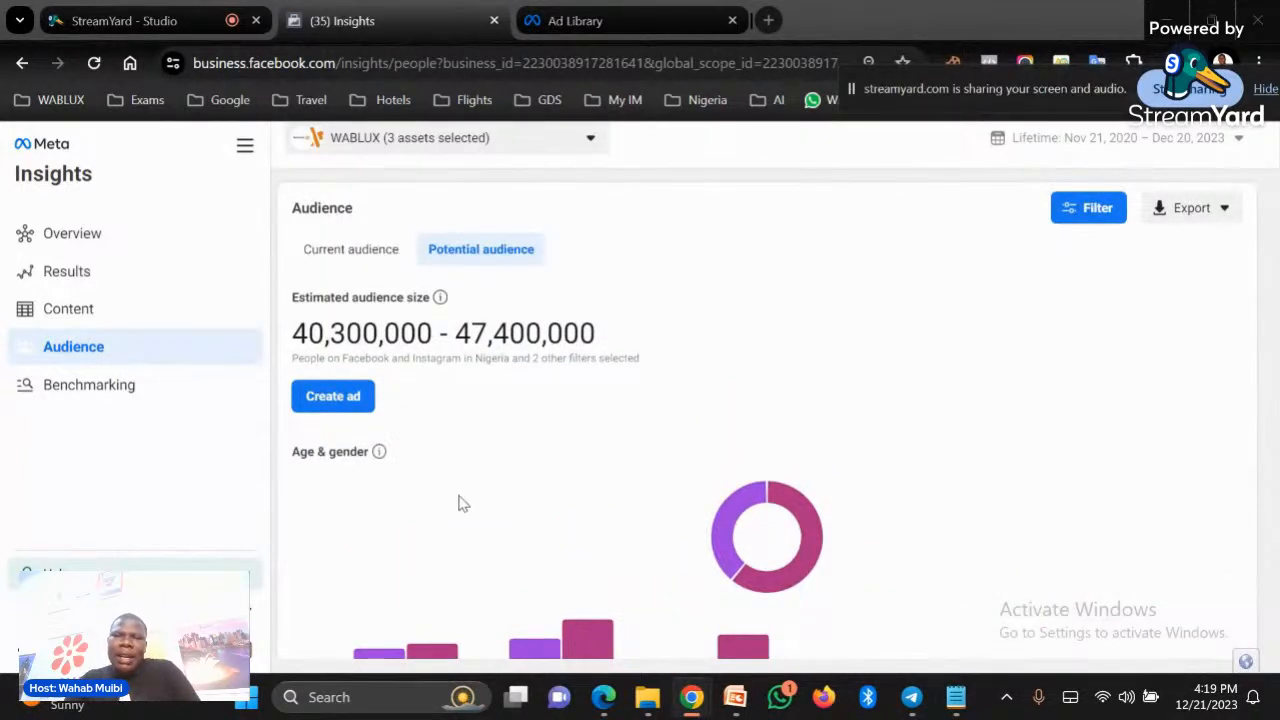
pyautogui.scroll(-1, 686, 354)
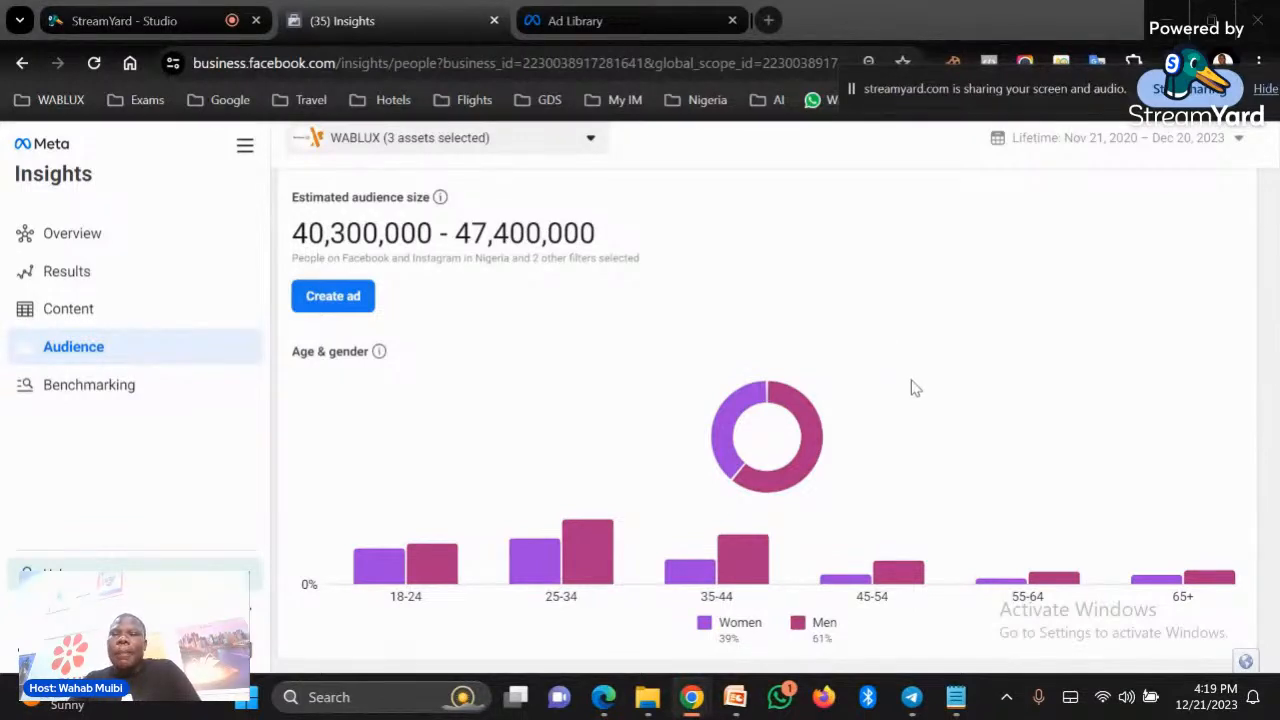
pyautogui.scroll(1, 900, 380)
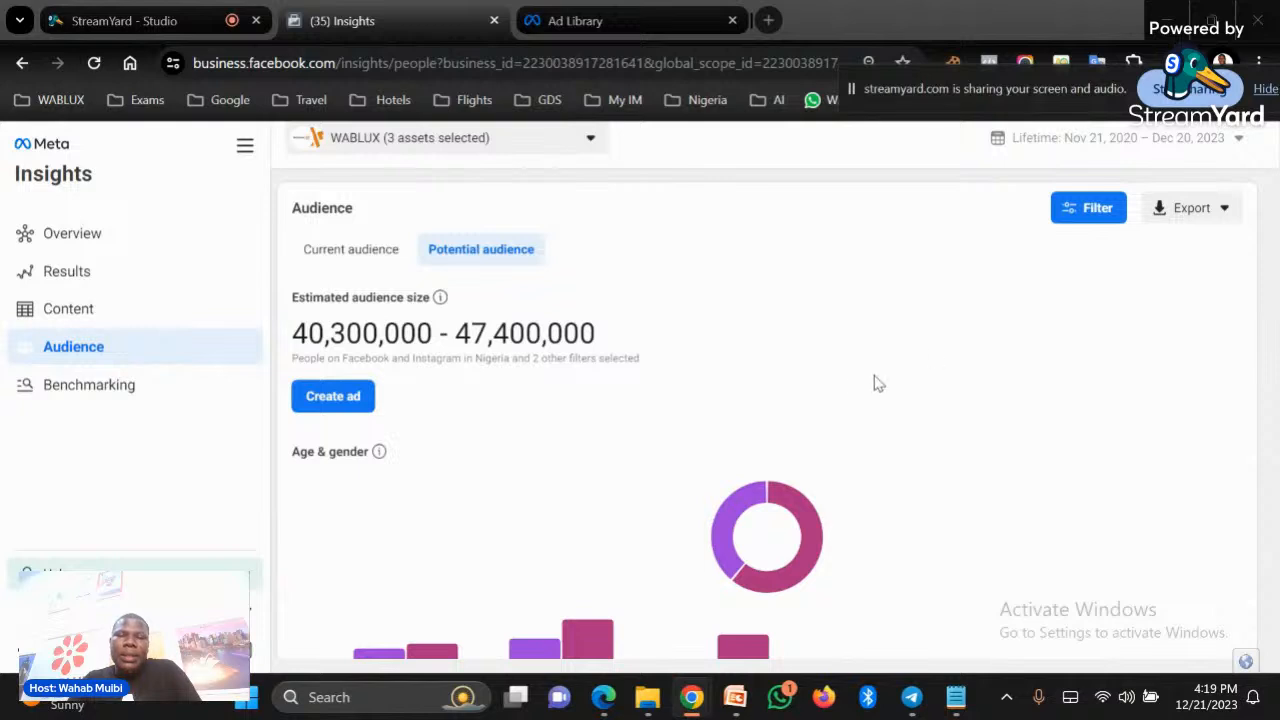
pyautogui.scroll(-1, 843, 381)
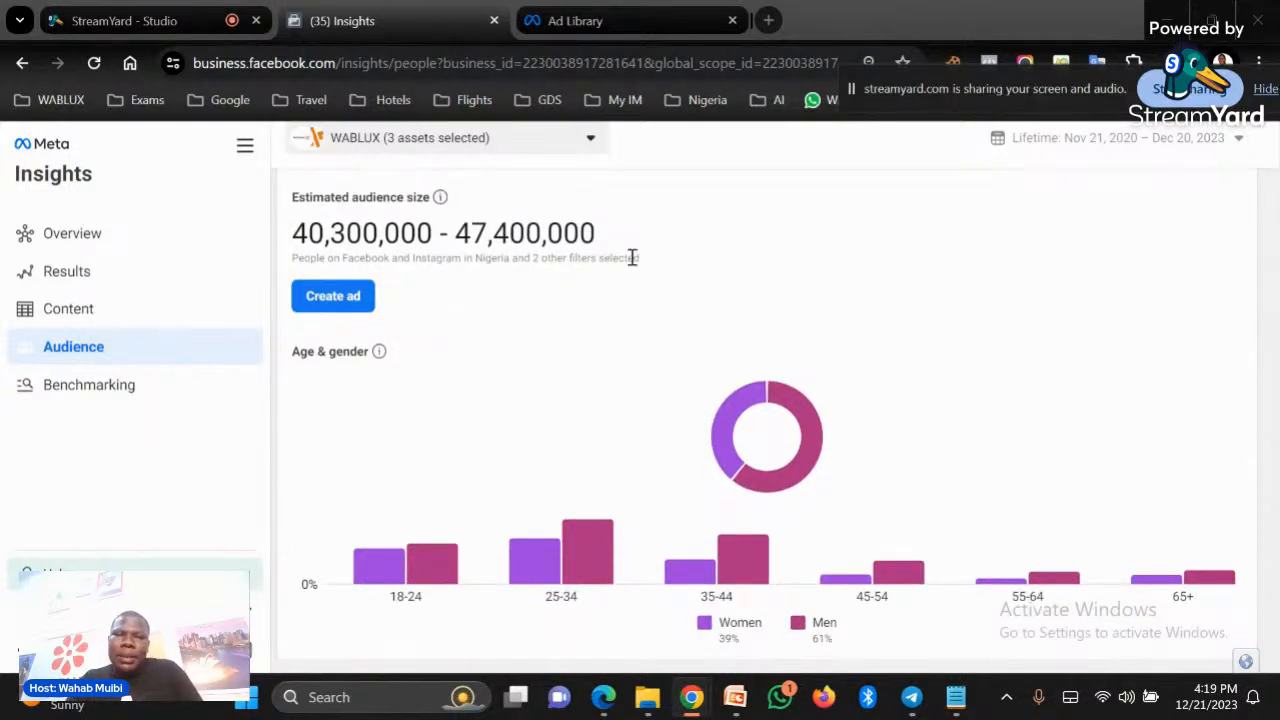
pyautogui.scroll(1, 615, 275)
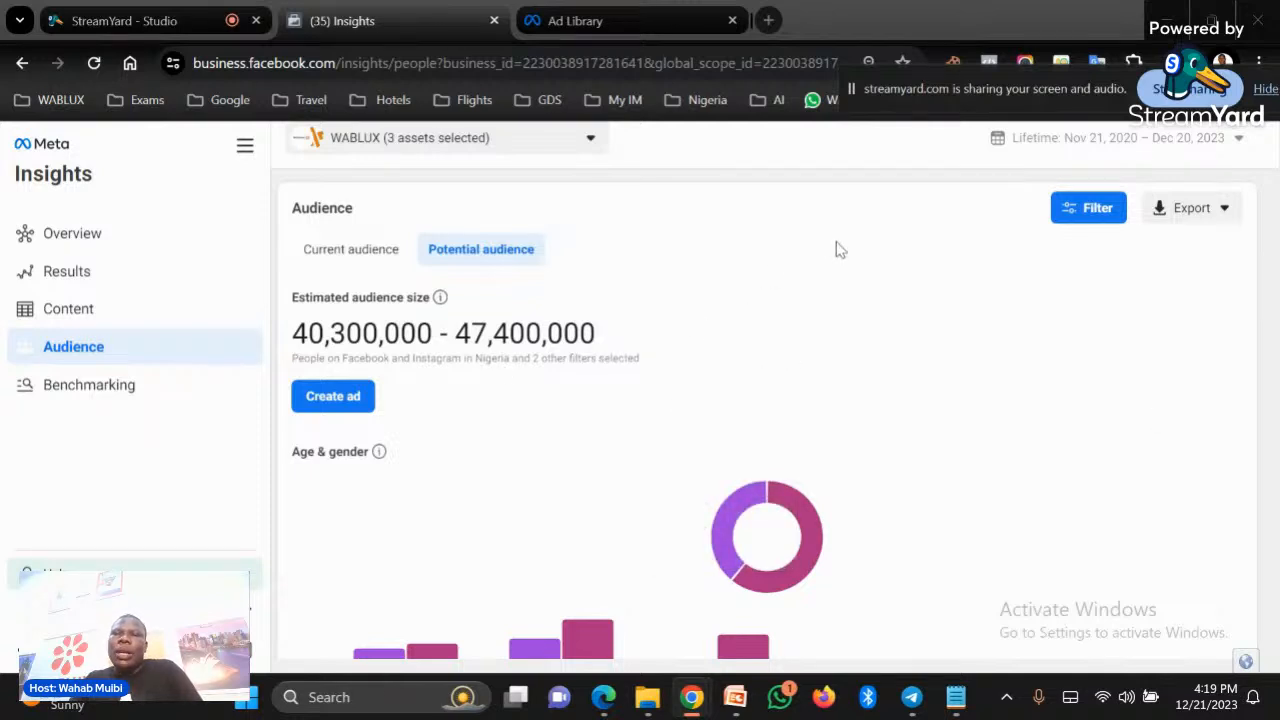
# In the Filter panel, try Nigeria and then Lagos, Lagos State as the audience location
pyautogui.click(1090, 216)
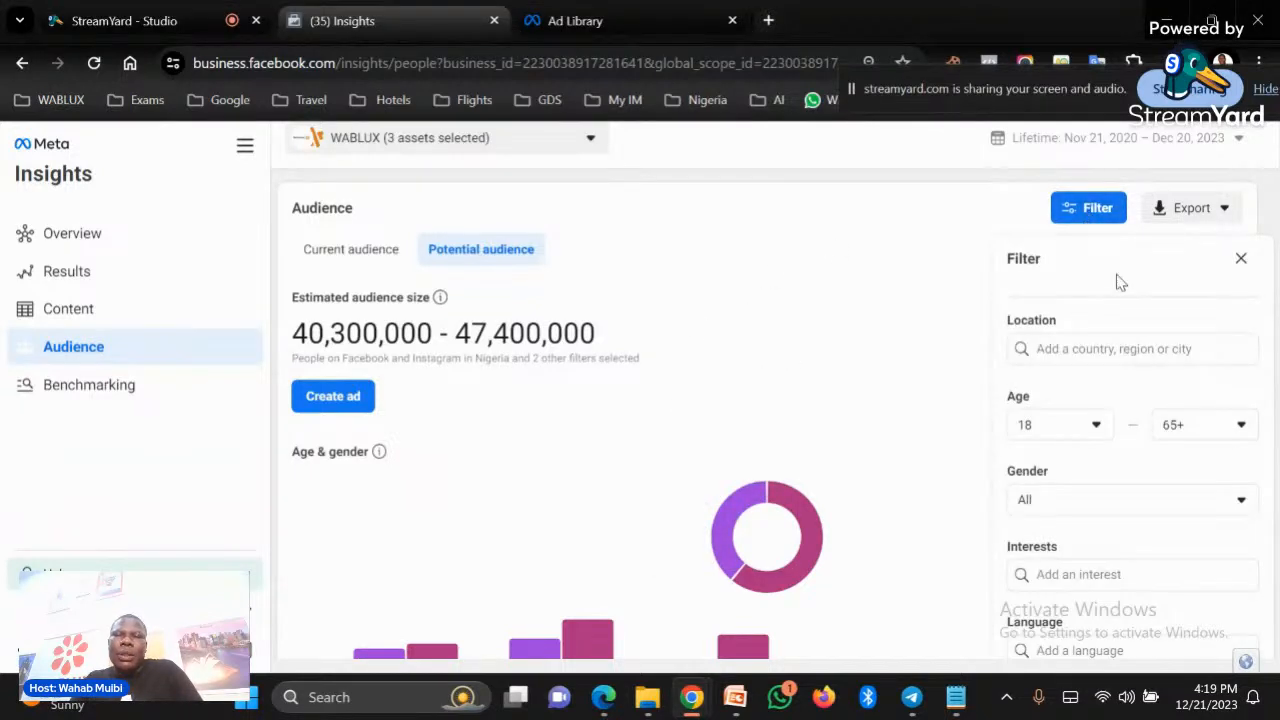
pyautogui.click(1068, 347)
pyautogui.write('locca')
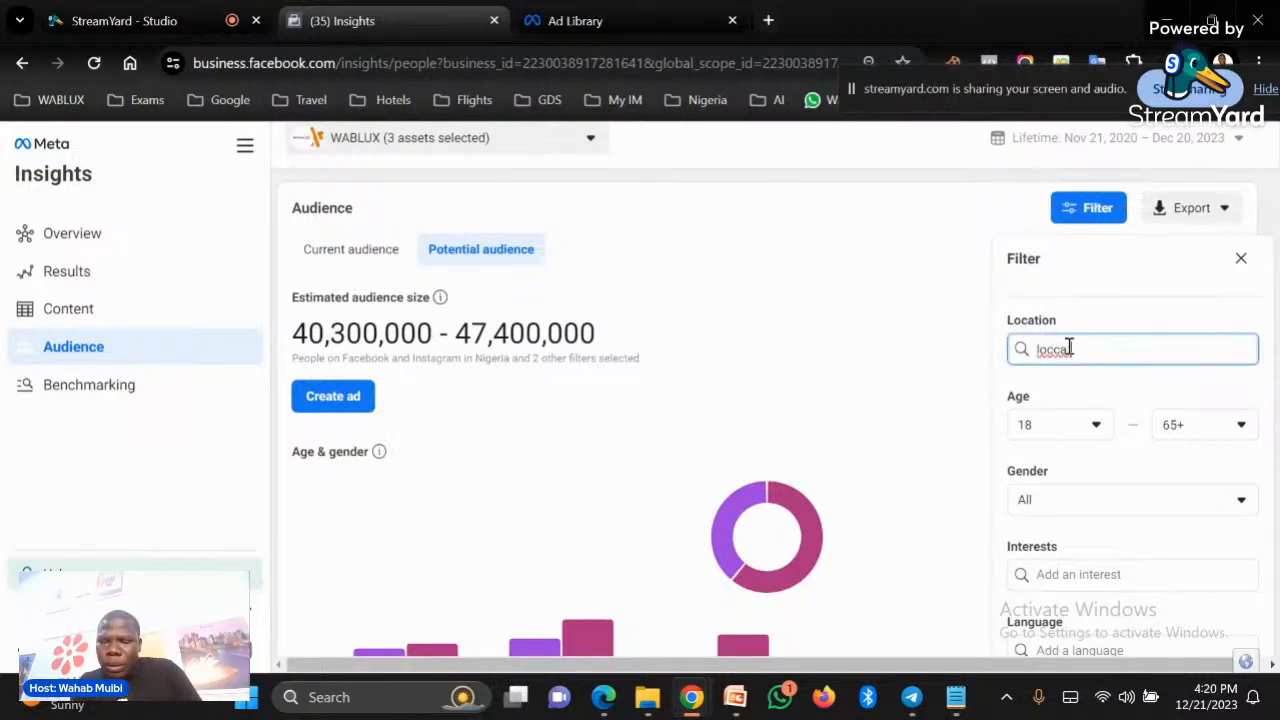
pyautogui.doubleClick(1068, 347)
pyautogui.write('niger')
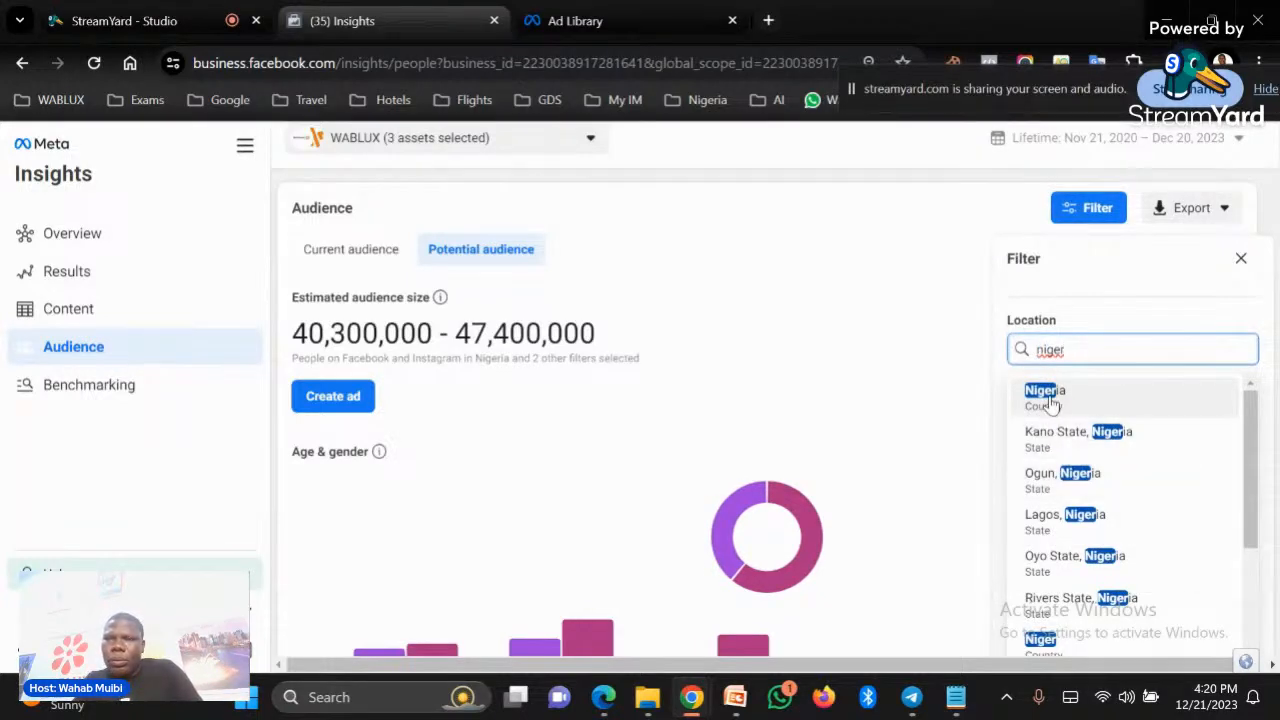
pyautogui.click(1050, 400)
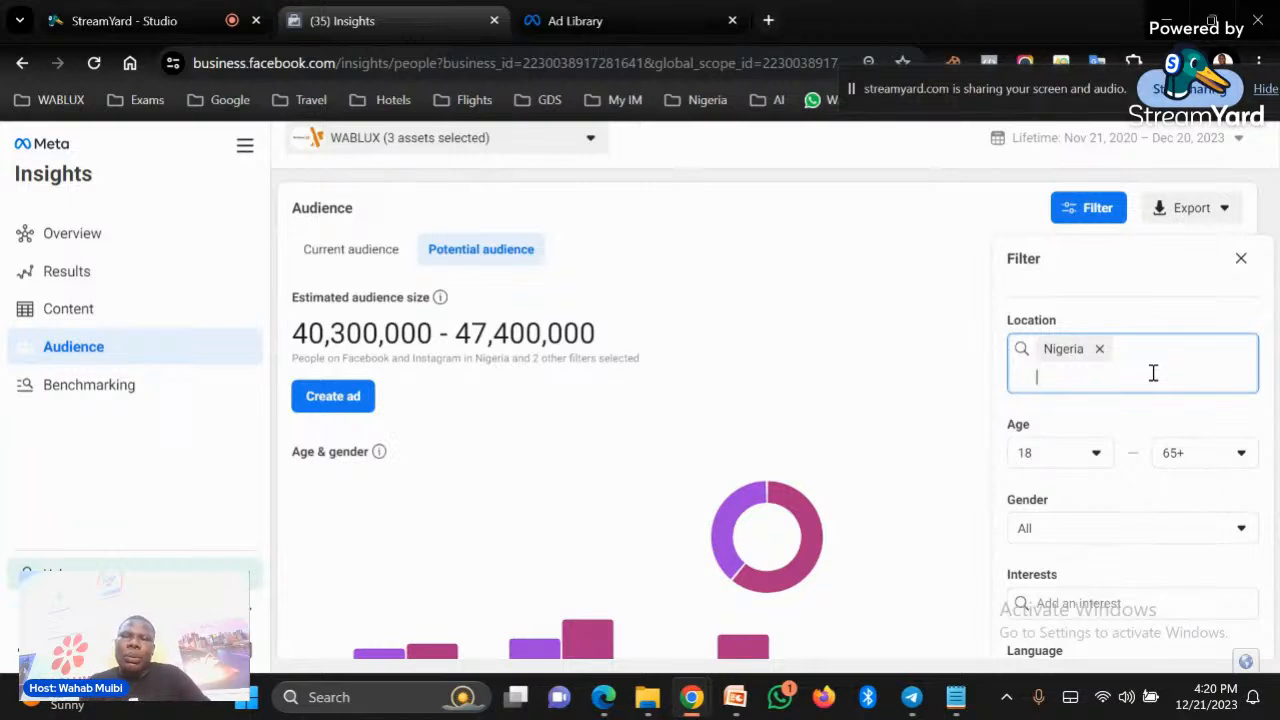
pyautogui.click(1099, 348)
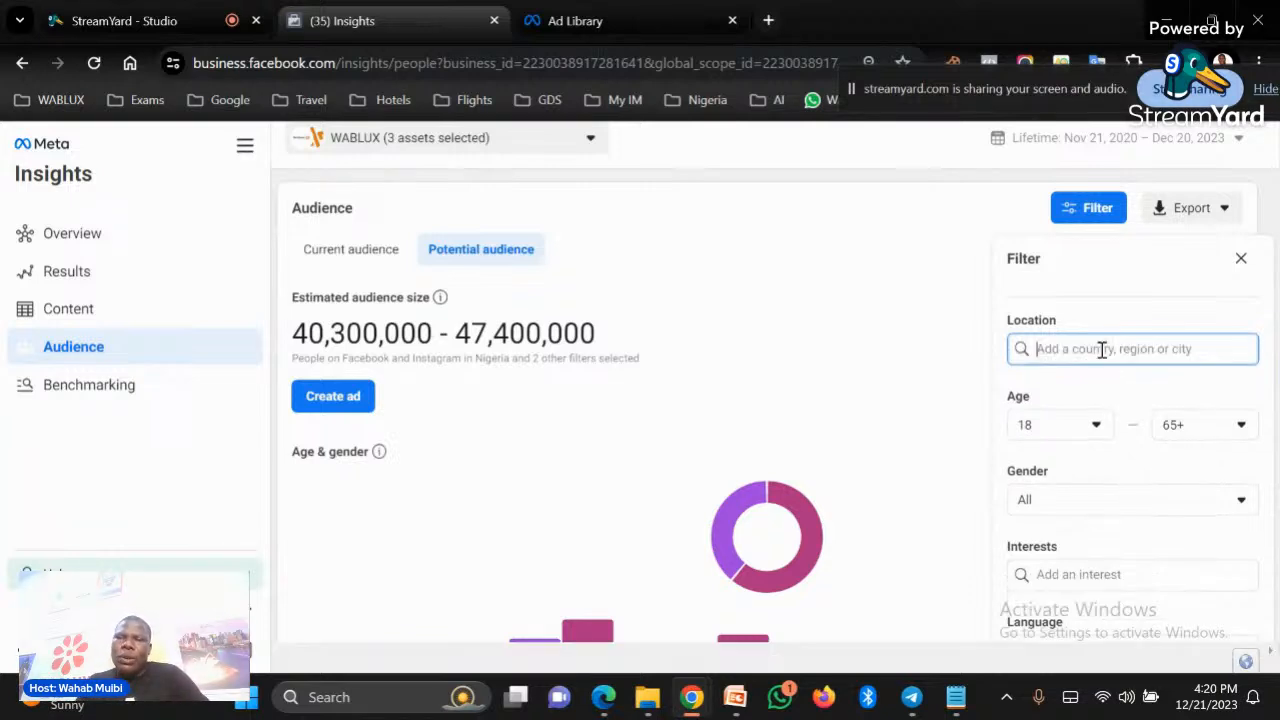
pyautogui.write('lagos')
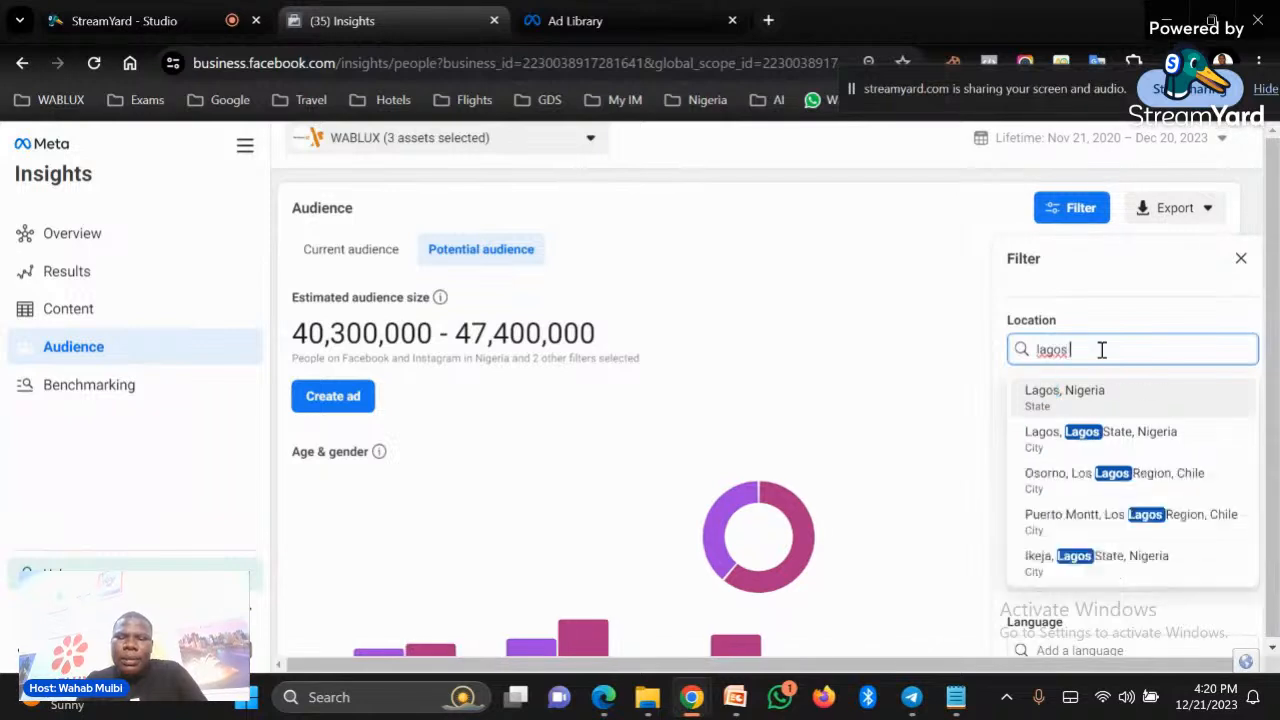
pyautogui.write(' sta')
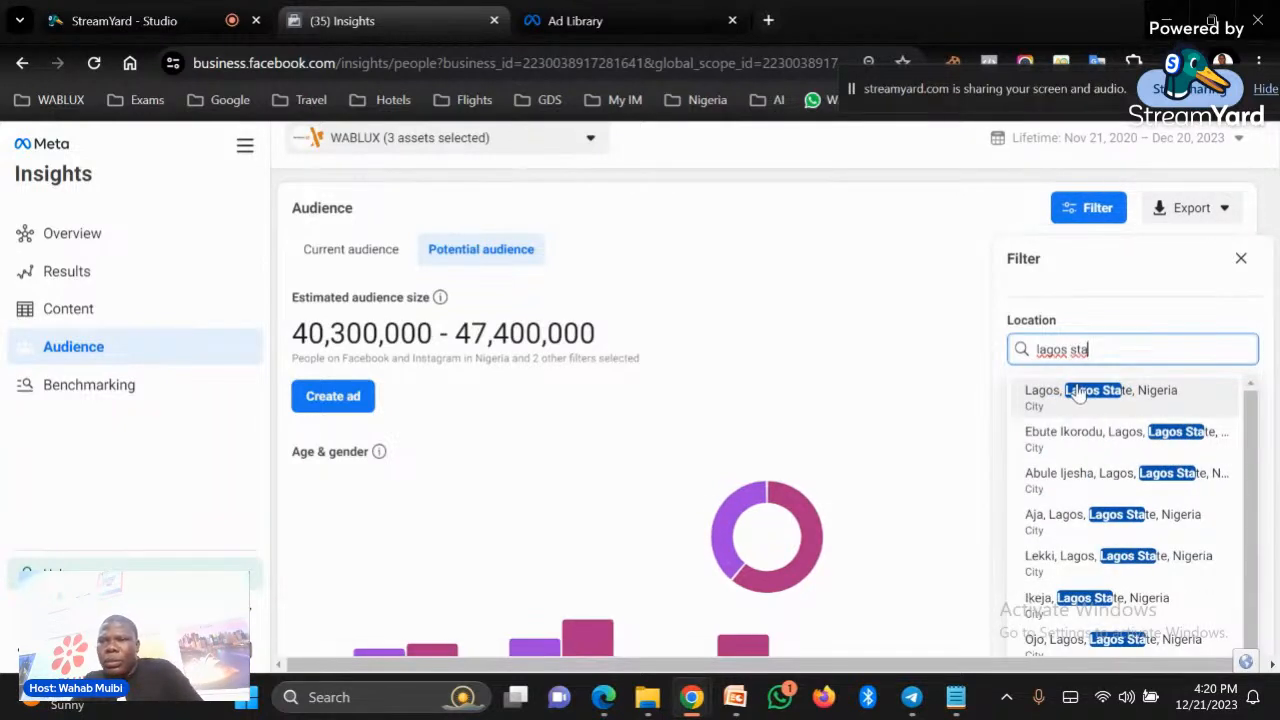
pyautogui.click(1078, 389)
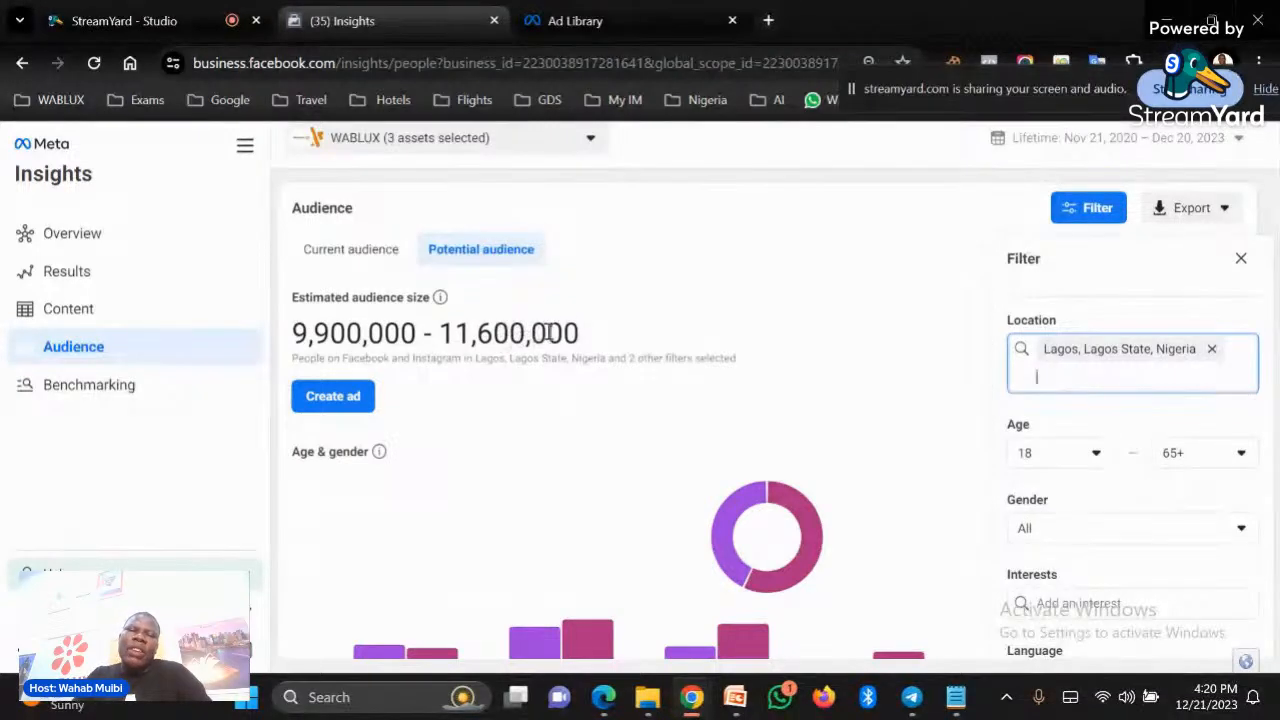
# Replace the Lagos location with Nigeria (Country)
pyautogui.scroll(-1, 1022, 343)
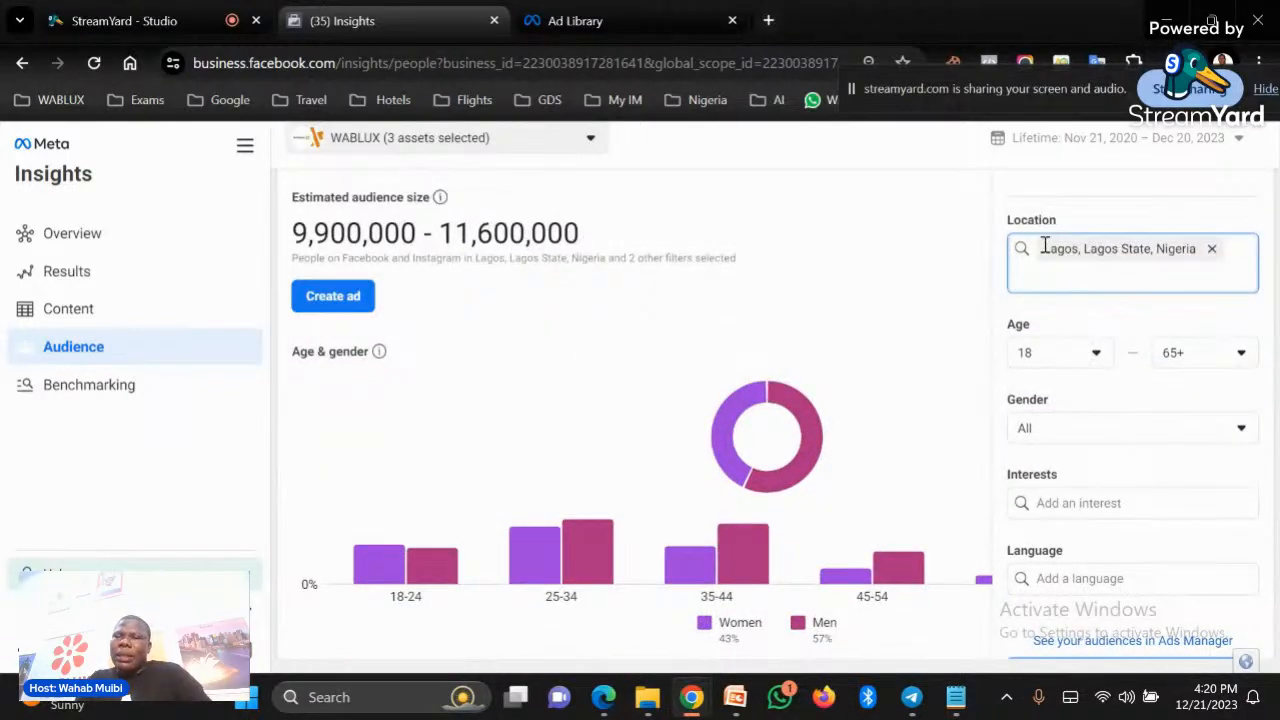
pyautogui.click(1210, 249)
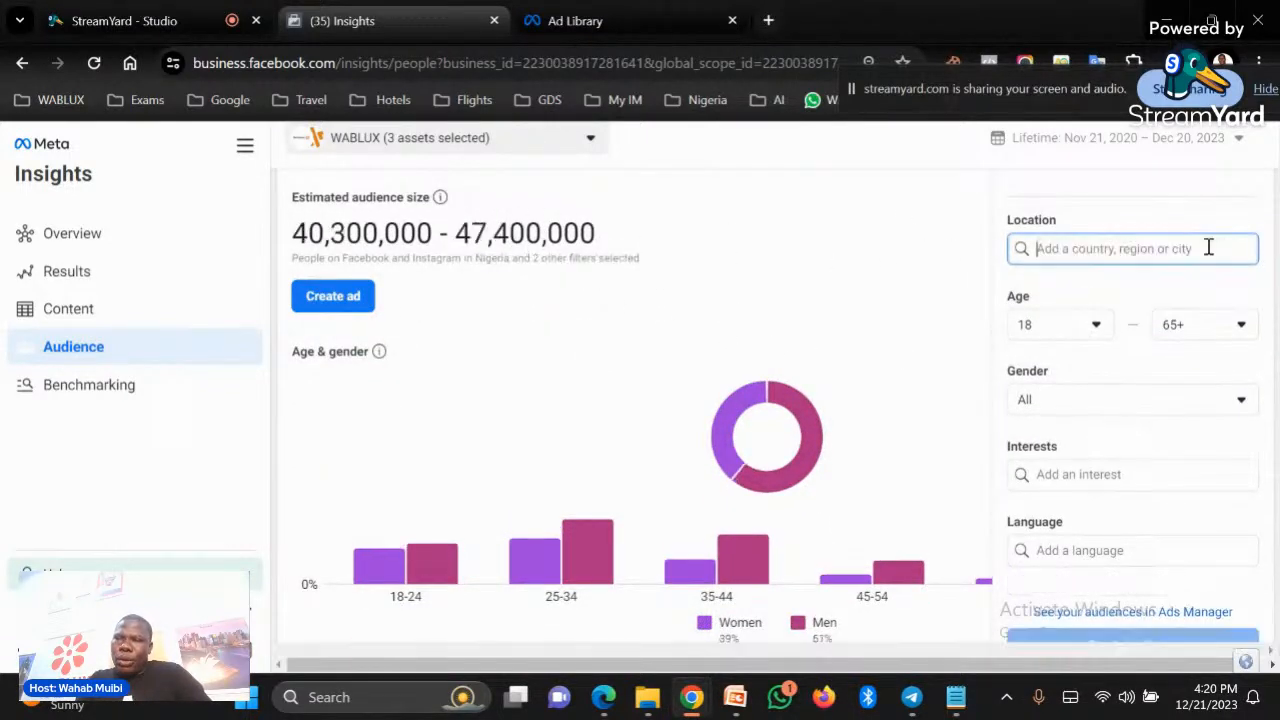
pyautogui.write('broad')
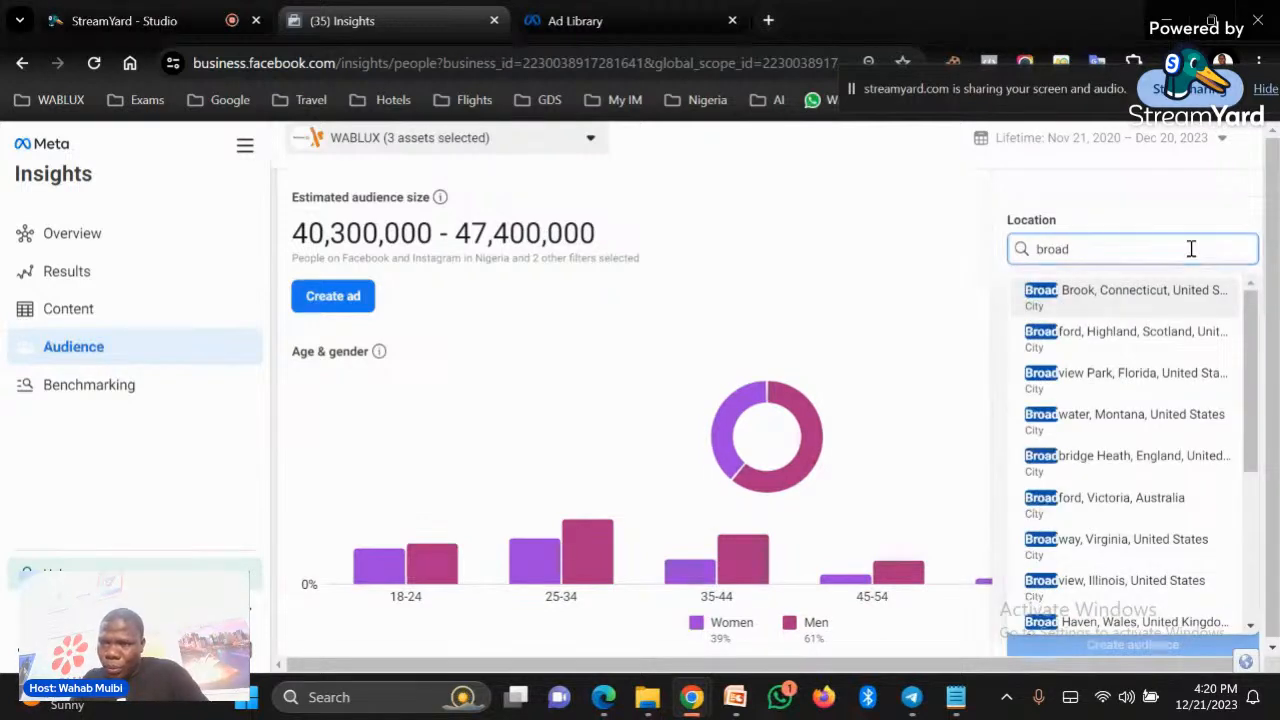
pyautogui.press('BackSpace')
pyautogui.press('BackSpace')
pyautogui.press('BackSpace')
pyautogui.press('BackSpace')
pyautogui.press('BackSpace')
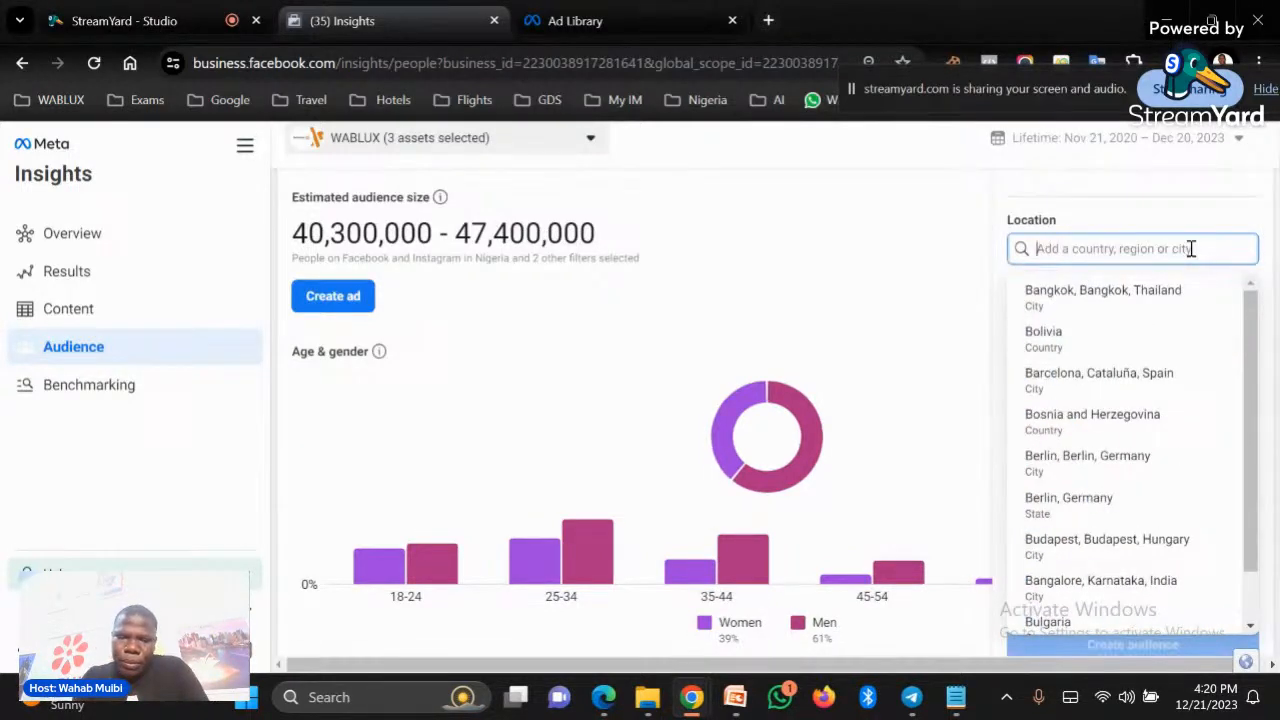
pyautogui.write('nigeria')
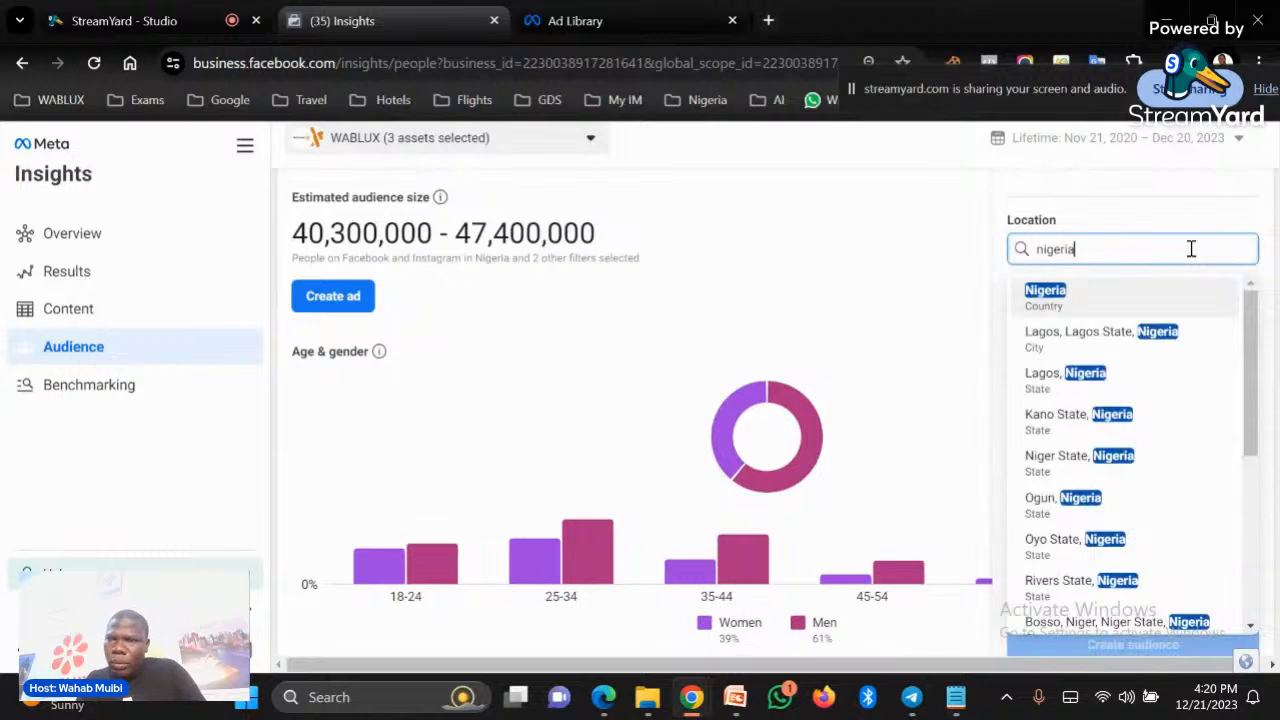
pyautogui.click(1080, 300)
pyautogui.scroll(-1, 1110, 310)
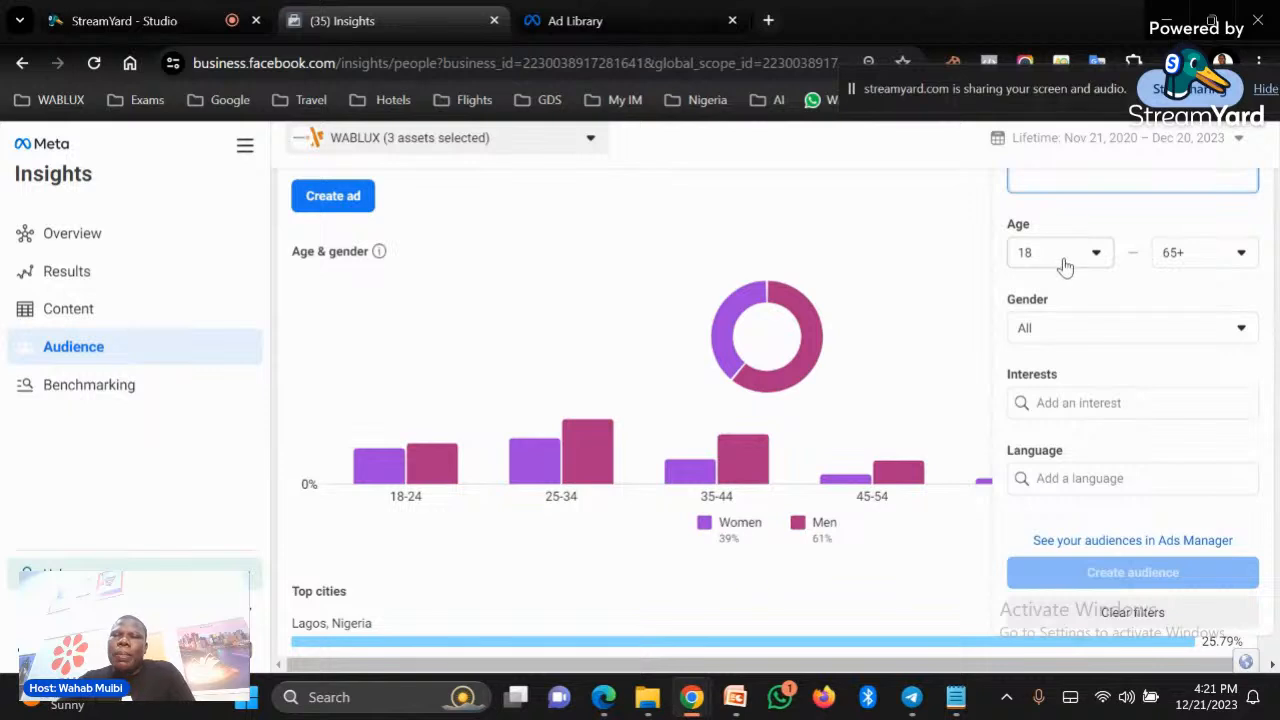
pyautogui.scroll(-2, 1192, 289)
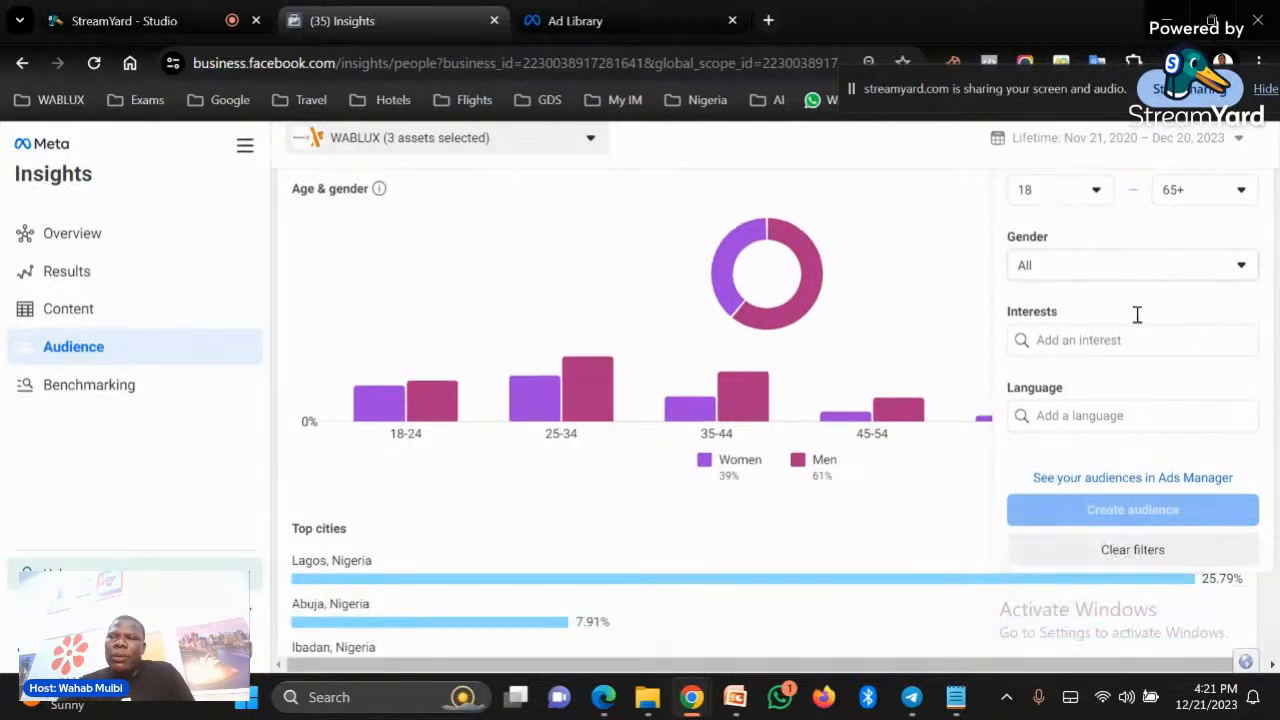
pyautogui.scroll(3, 1123, 251)
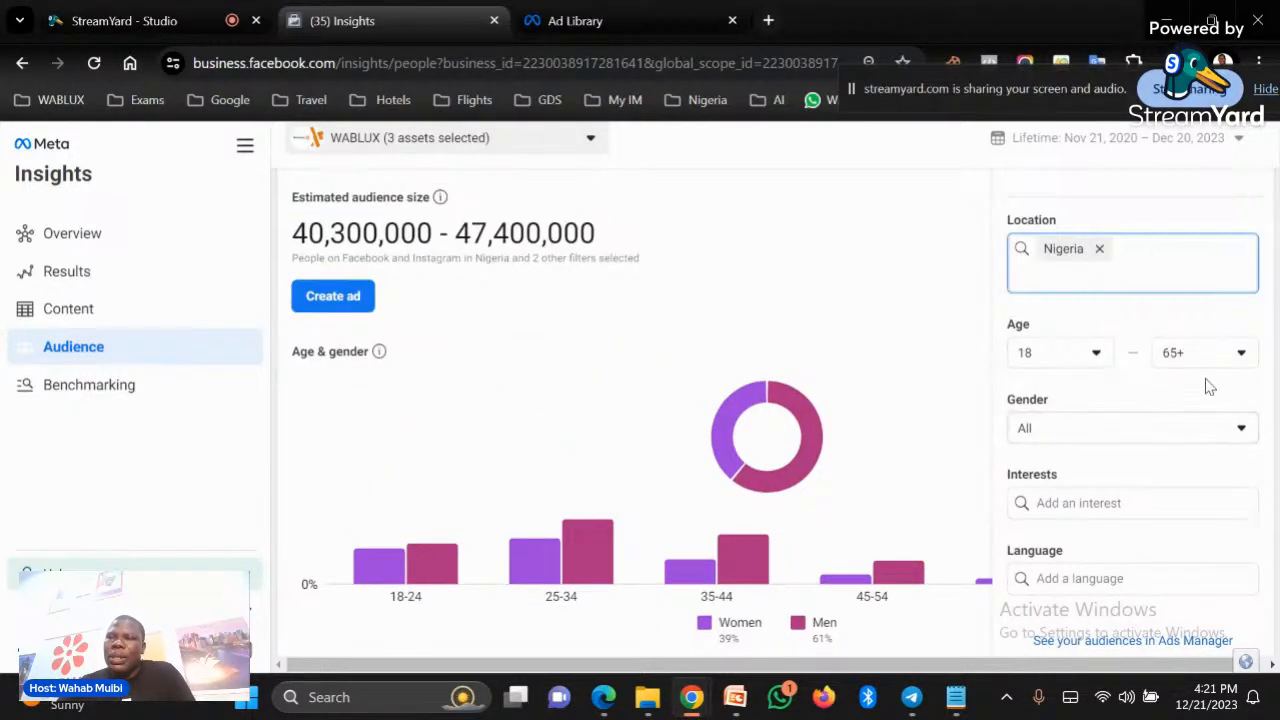
pyautogui.scroll(-2, 1140, 350)
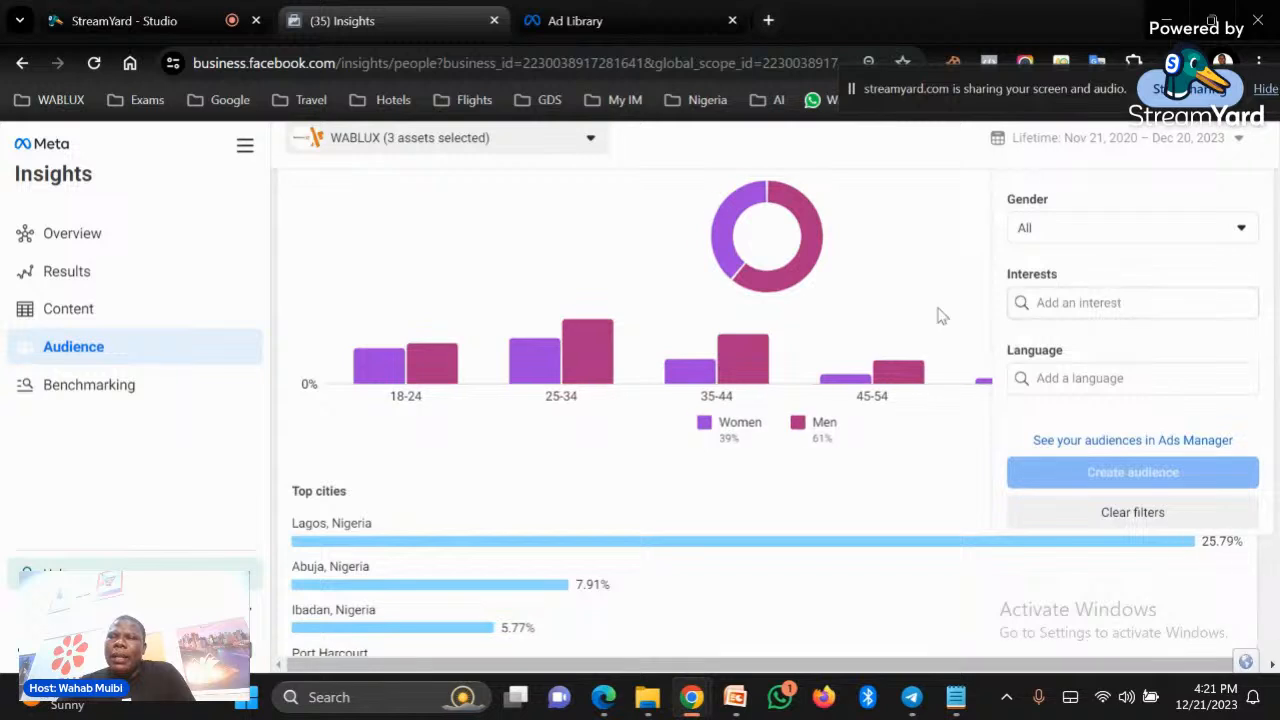
# Add the Gadget (electronics) interest, narrowing the audience to 3,800,000–4,500,000 people
pyautogui.click(1067, 303)
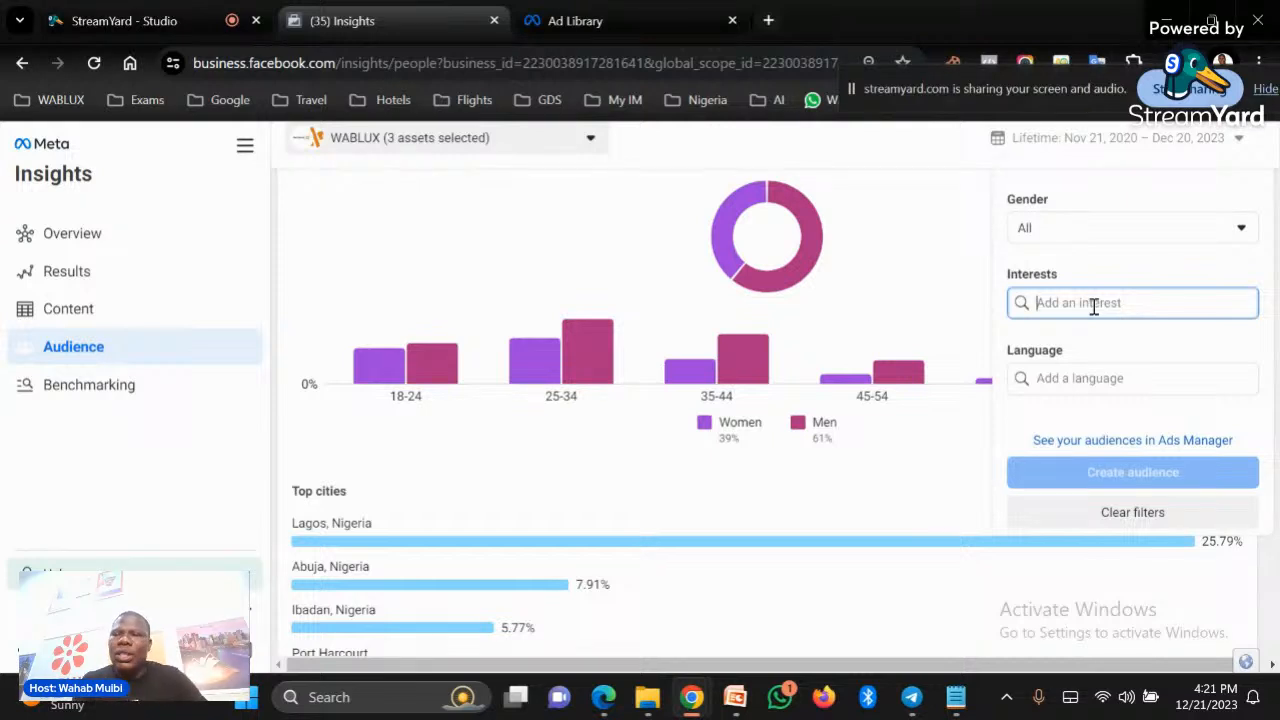
pyautogui.write('gadget')
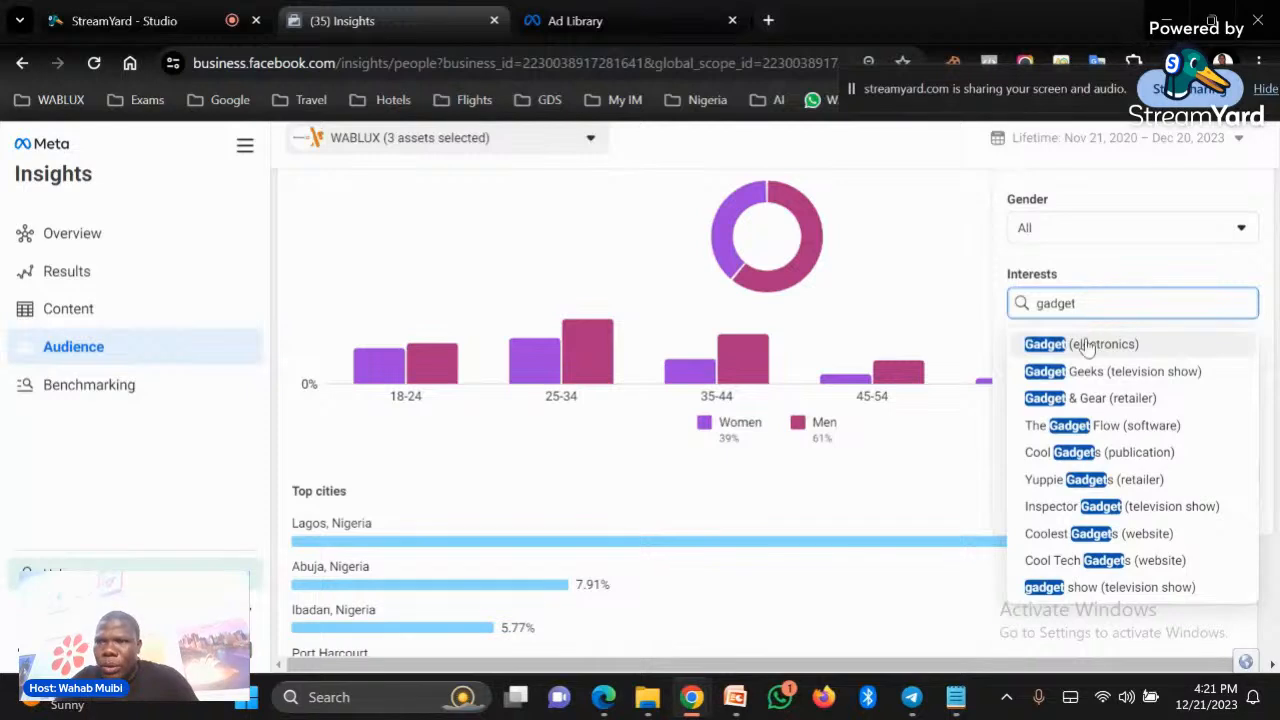
pyautogui.click(1082, 343)
pyautogui.scroll(3, 650, 240)
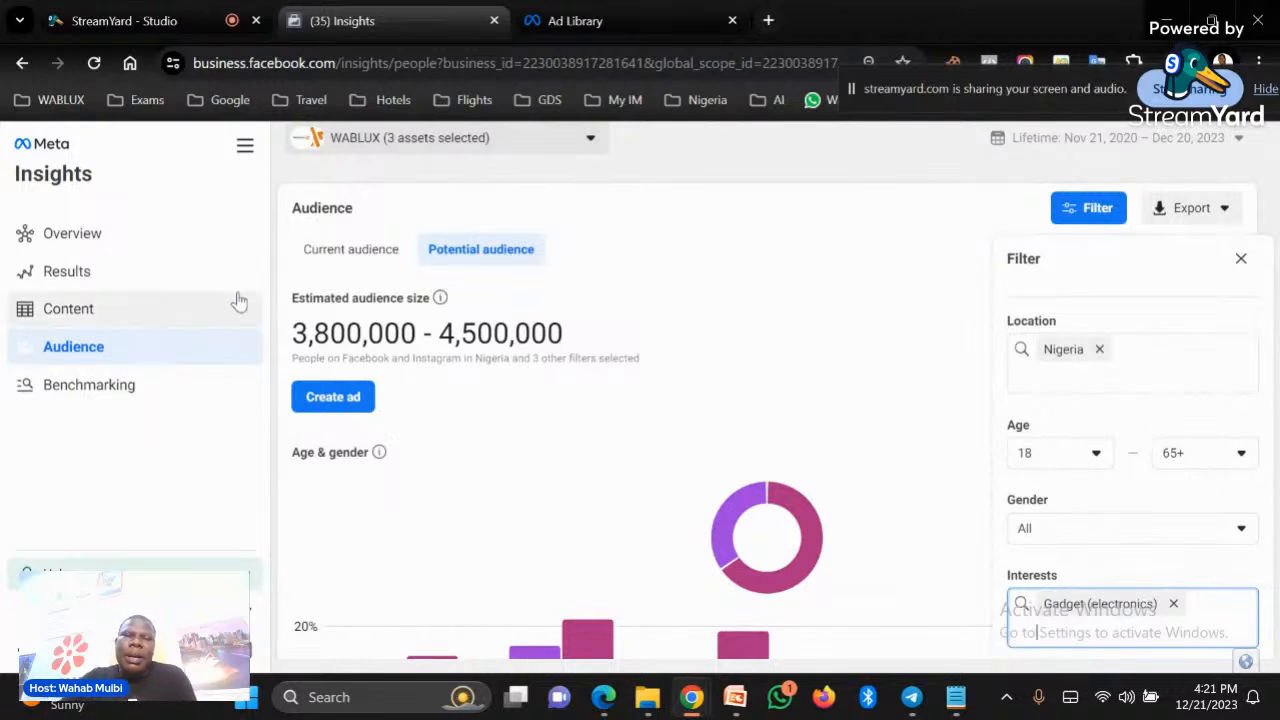
pyautogui.scroll(-2, 674, 394)
pyautogui.scroll(1, 569, 289)
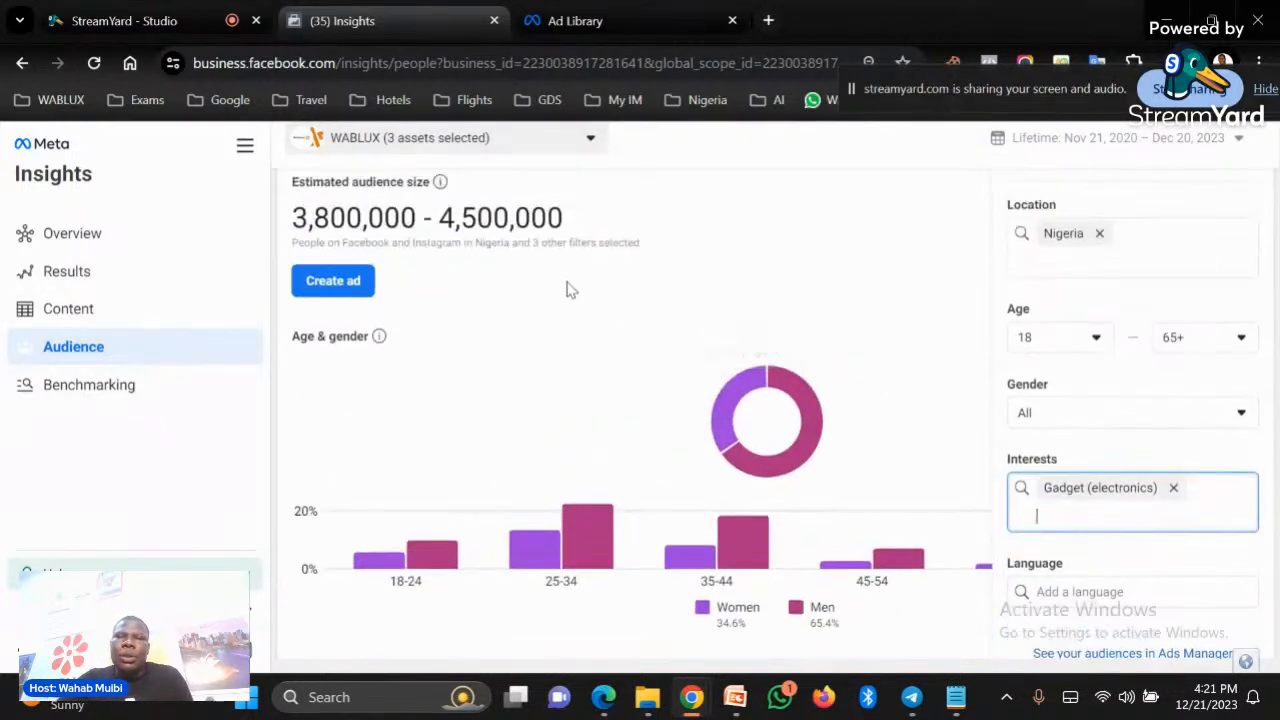
pyautogui.scroll(-1, 615, 303)
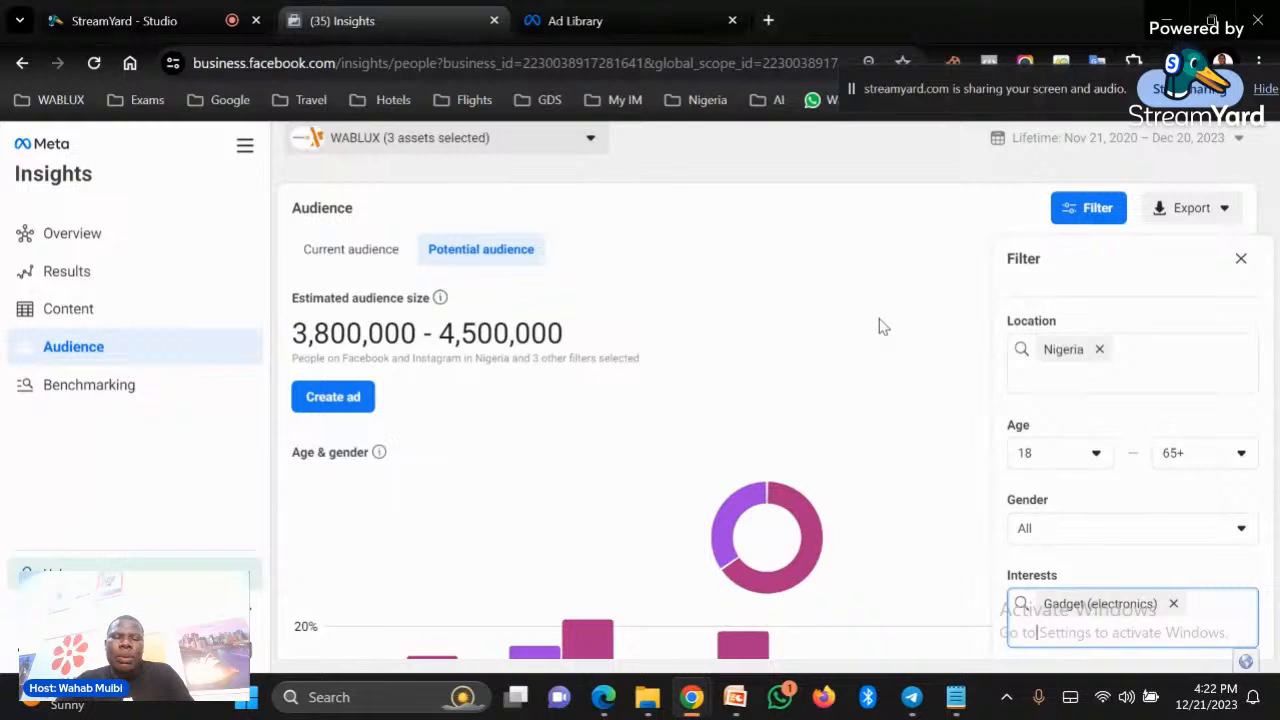
# Go back to the PowerPoint slide show and advance to the Pixel, Conversion API & Custom Conversion slide
pyautogui.hotkey('alt', 'Tab')
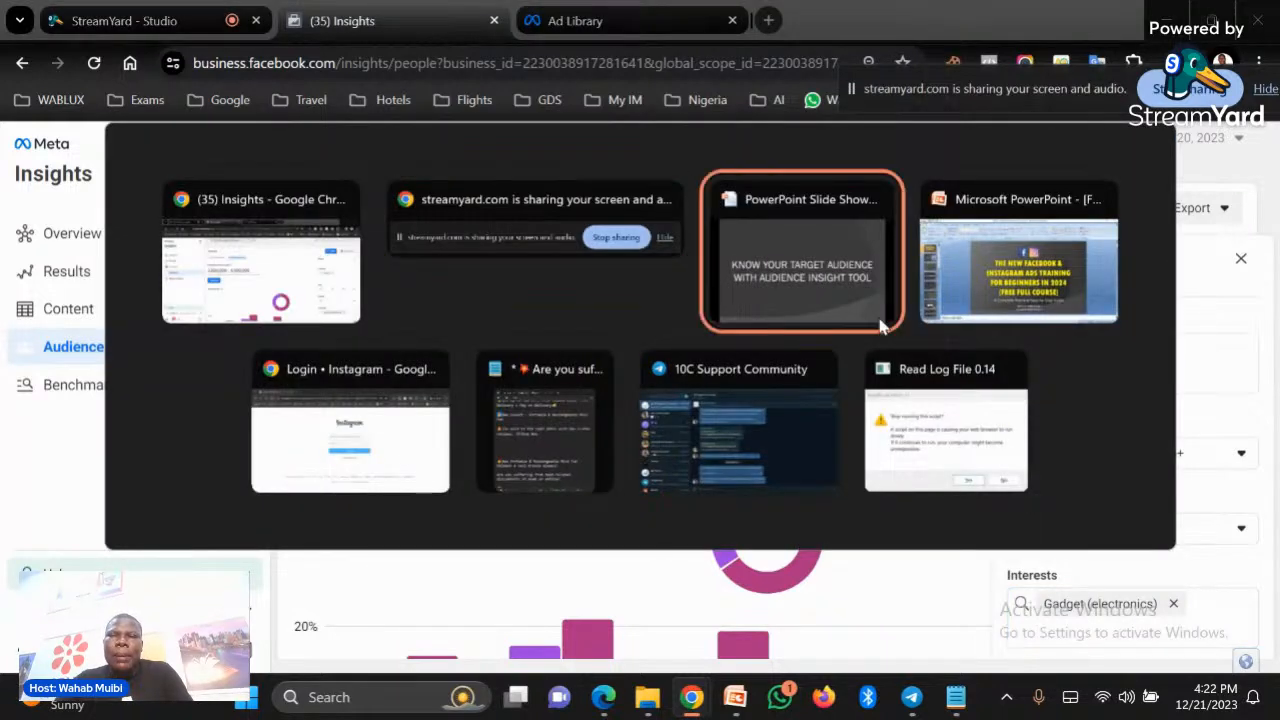
pyautogui.click(880, 322)
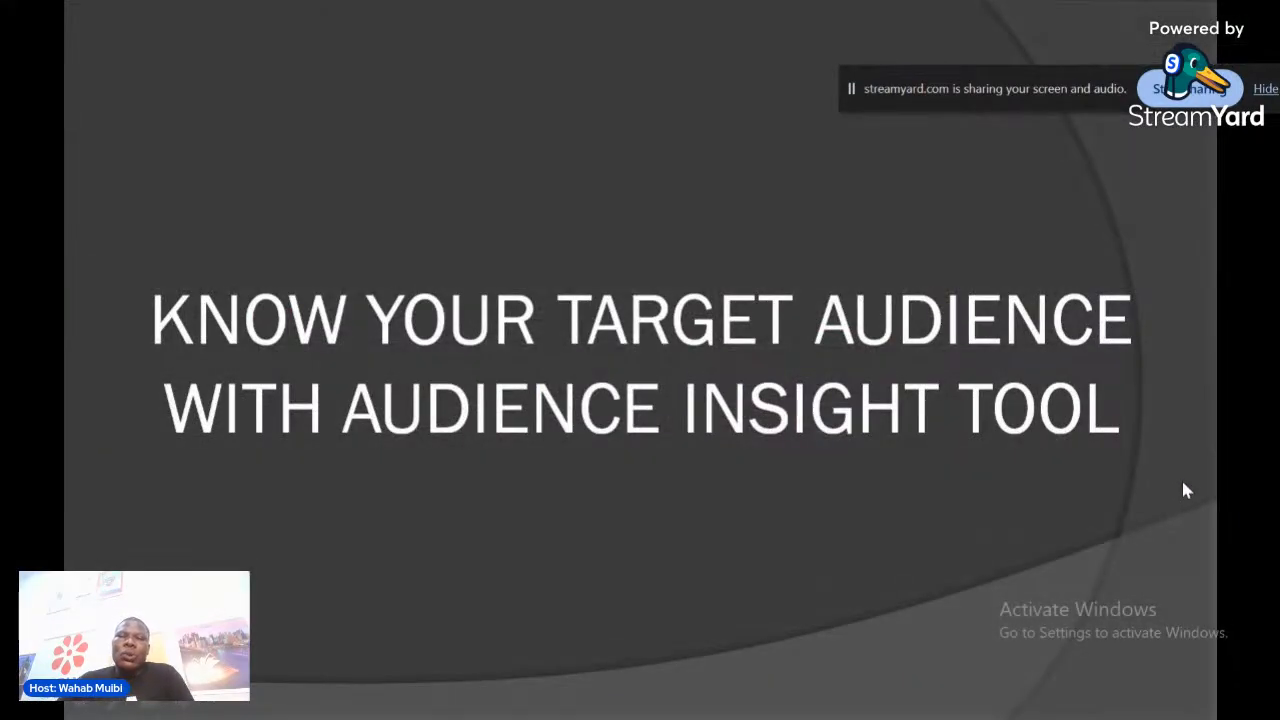
pyautogui.press('Right')
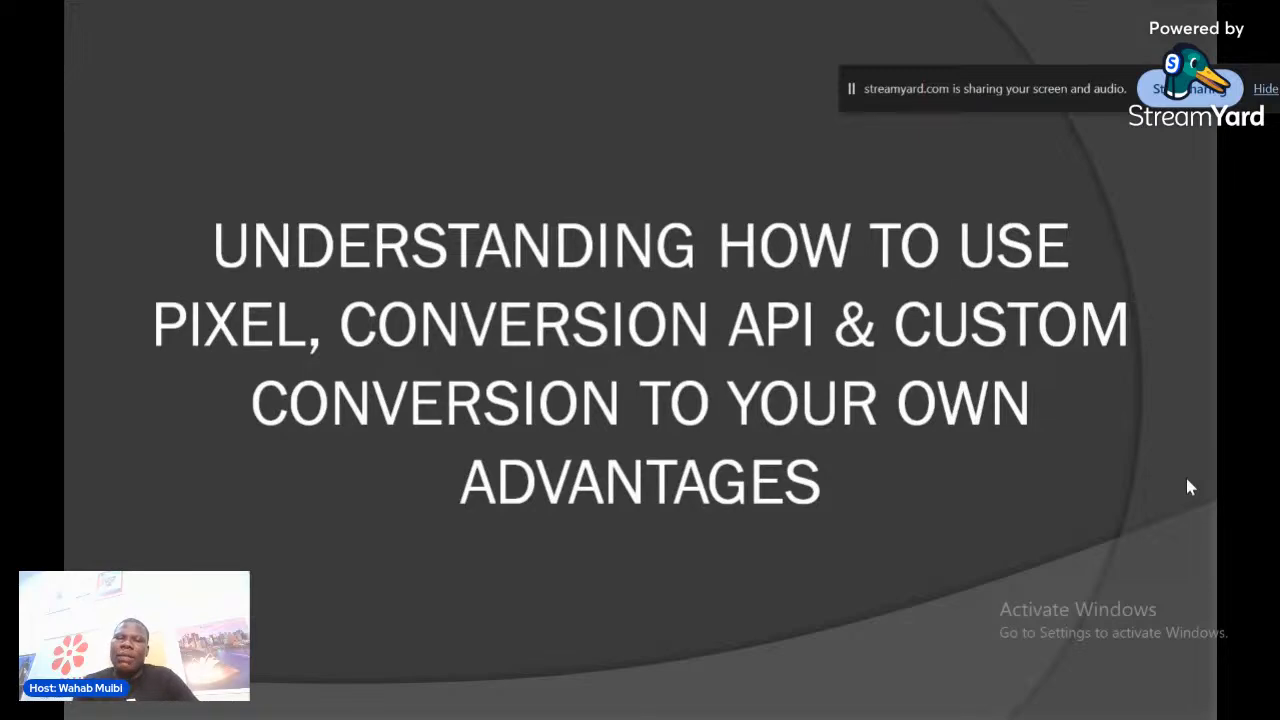
# End the slide show, restart it from the Pixel slide, then return to the Insights browser window
pyautogui.press('Escape')
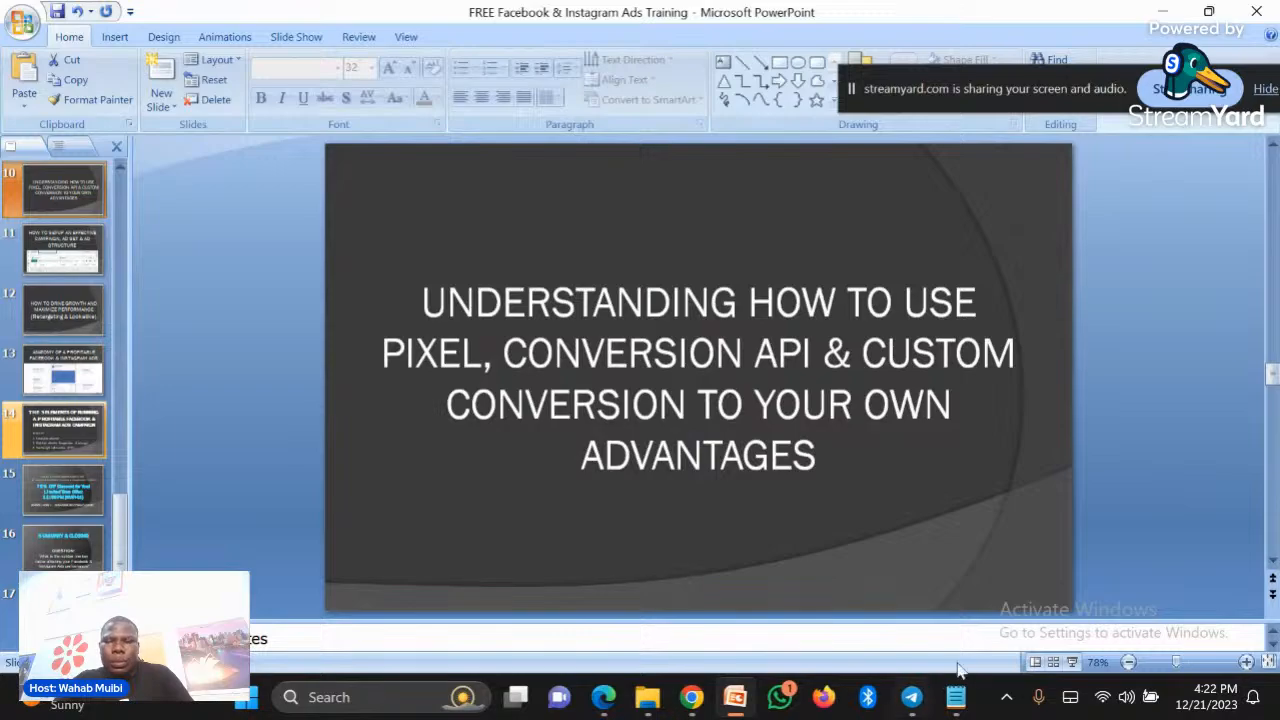
pyautogui.click(1073, 663)
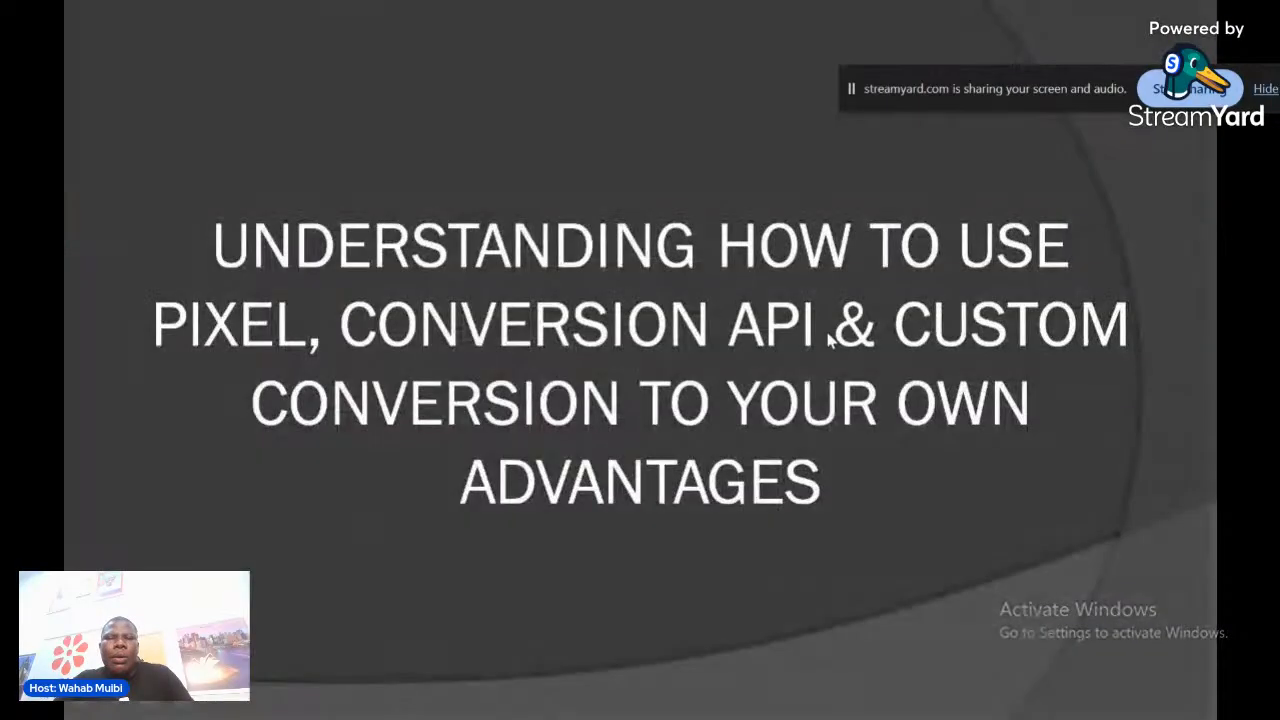
pyautogui.hotkey('alt', 'Tab')
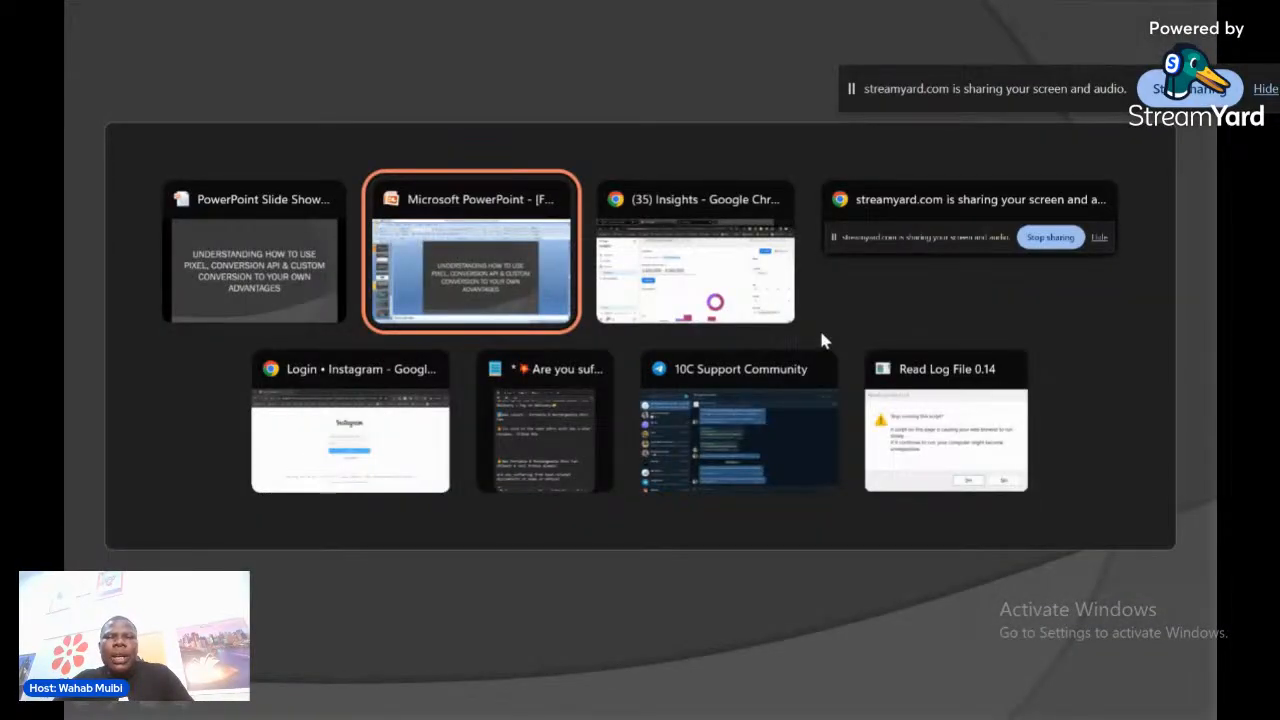
pyautogui.hotkey('alt', 'Tab')
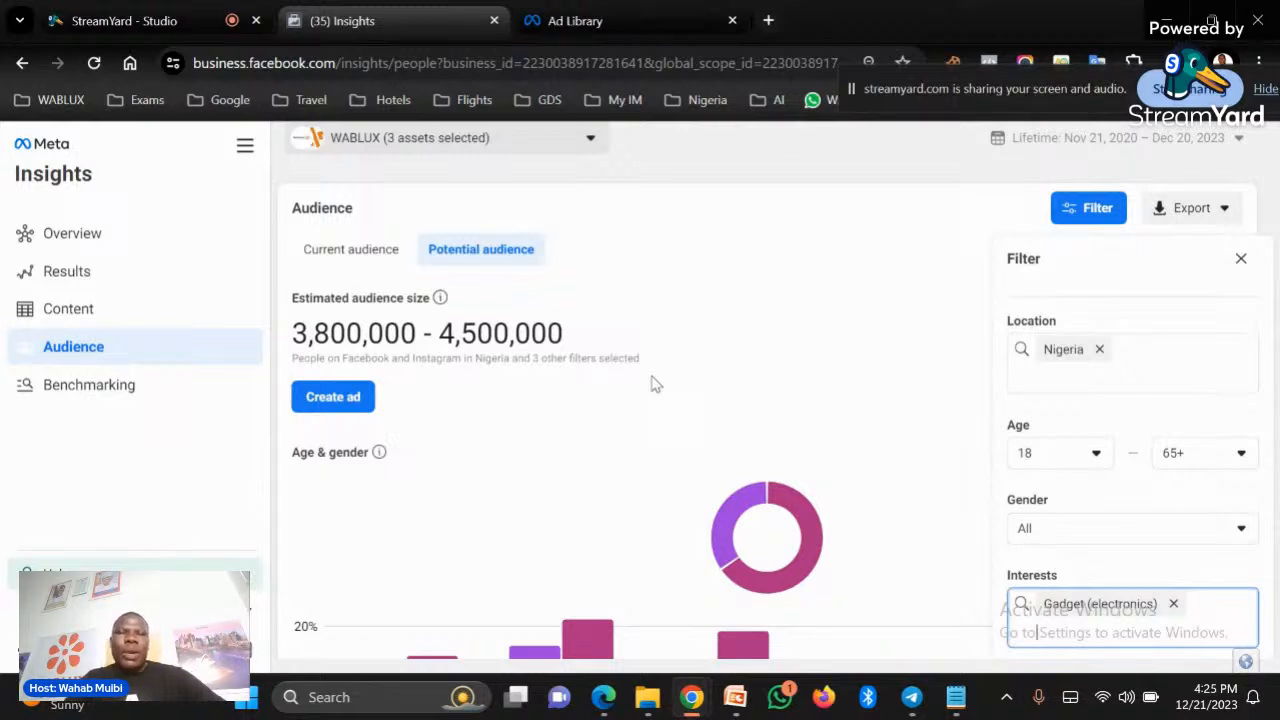
# Go to Business settings and open Datasets under Data Sources
pyautogui.click(245, 147)
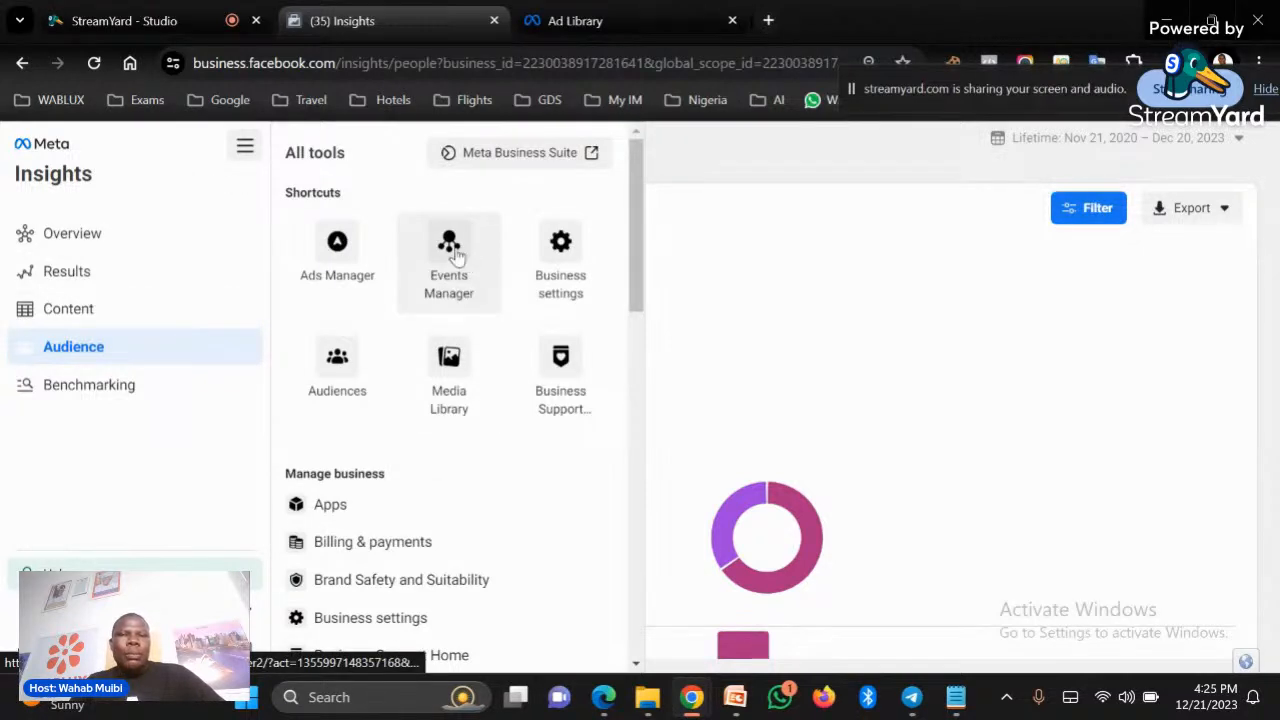
pyautogui.scroll(-1, 325, 490)
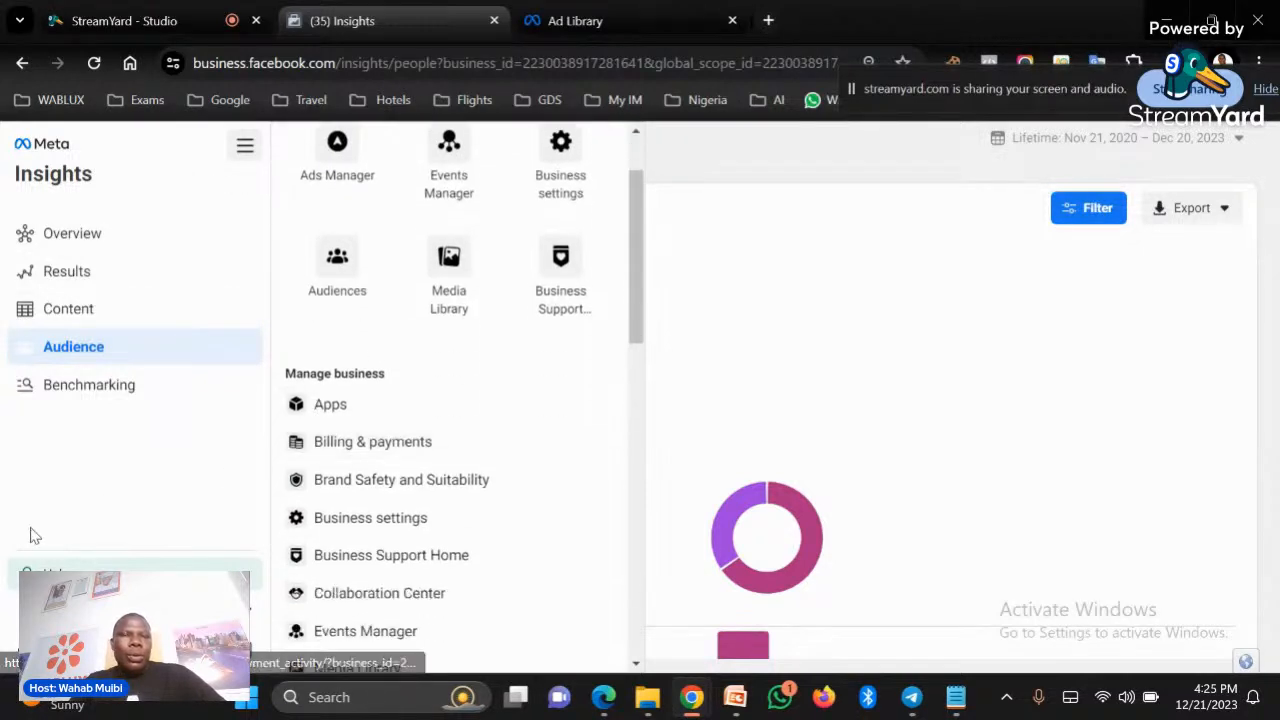
pyautogui.click(12, 648)
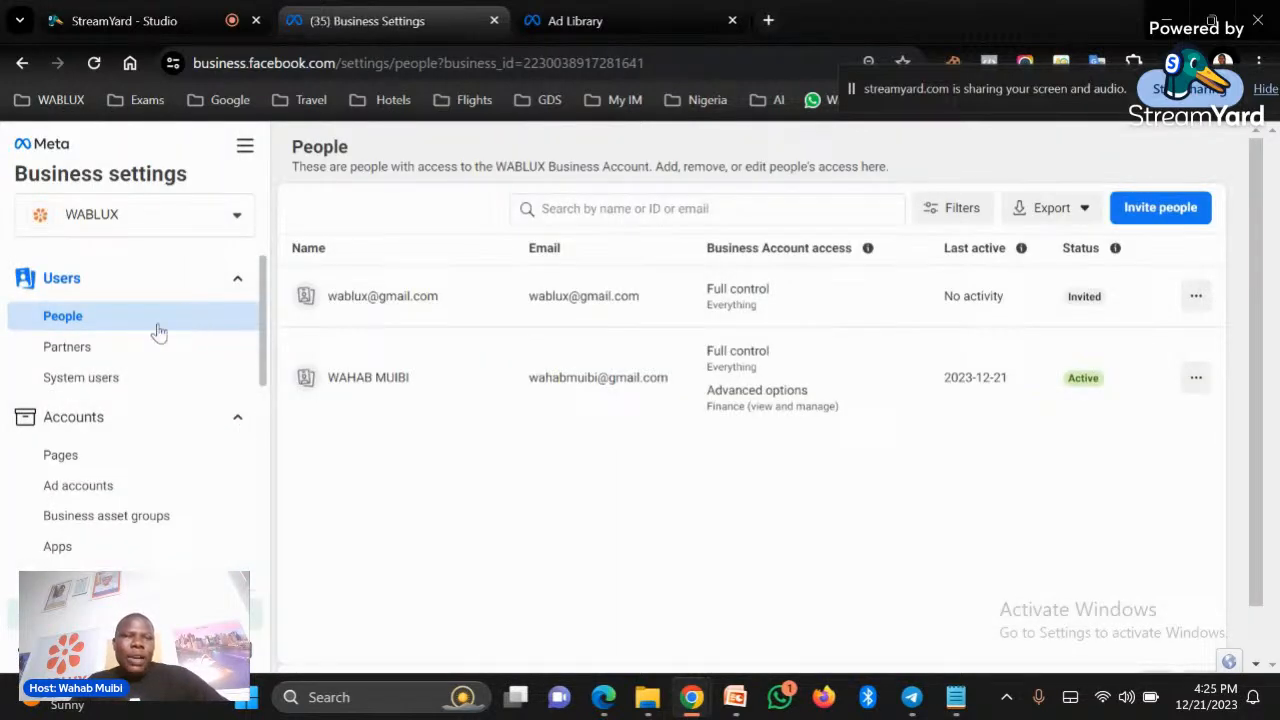
pyautogui.scroll(-2, 110, 447)
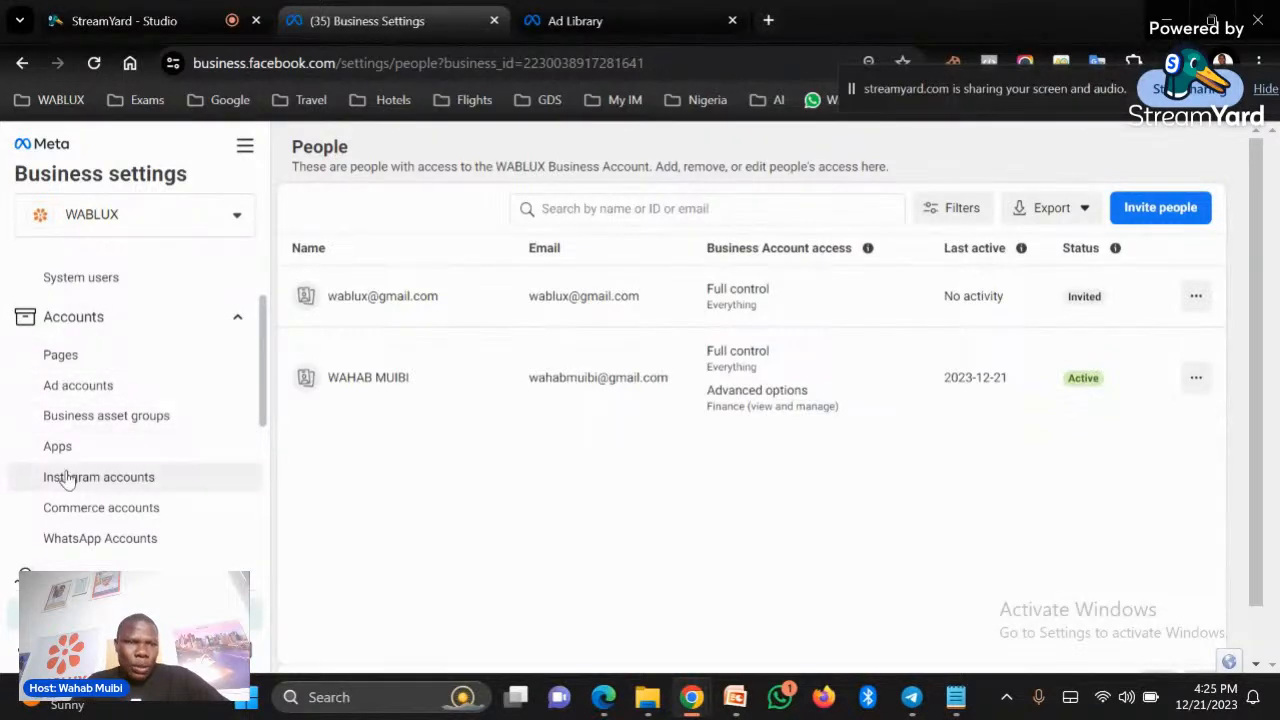
pyautogui.scroll(-2, 95, 495)
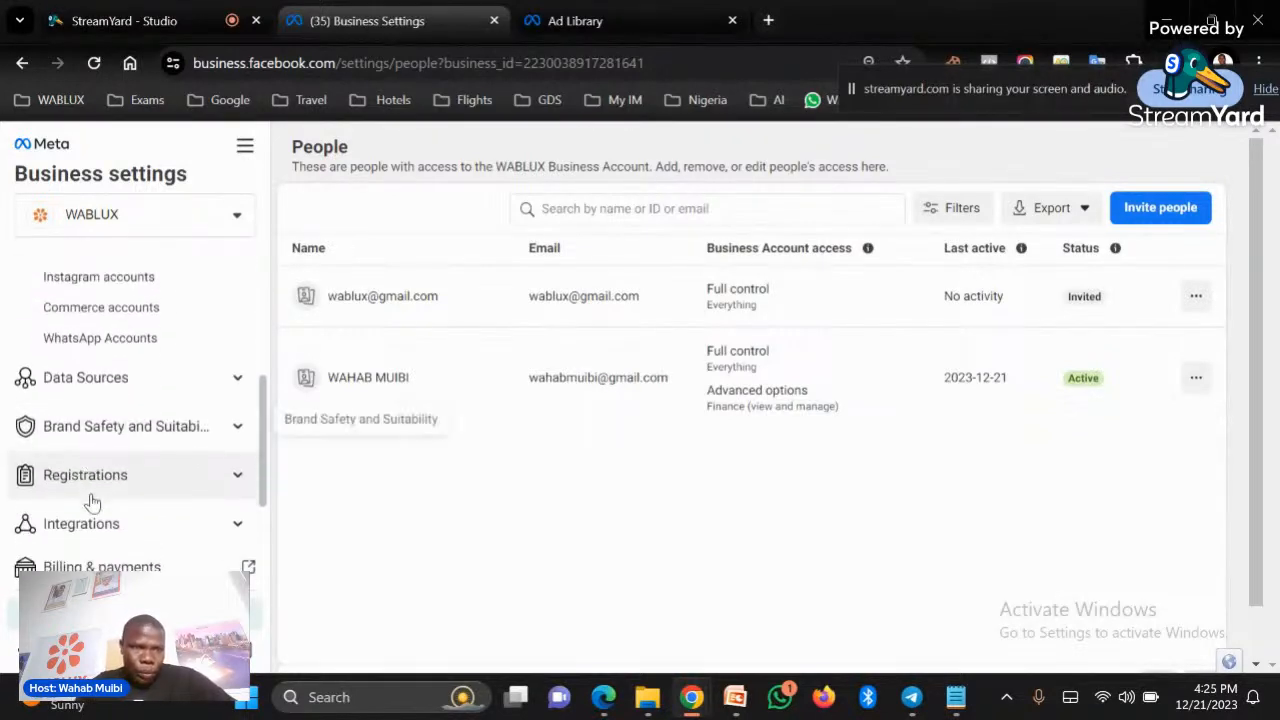
pyautogui.click(78, 379)
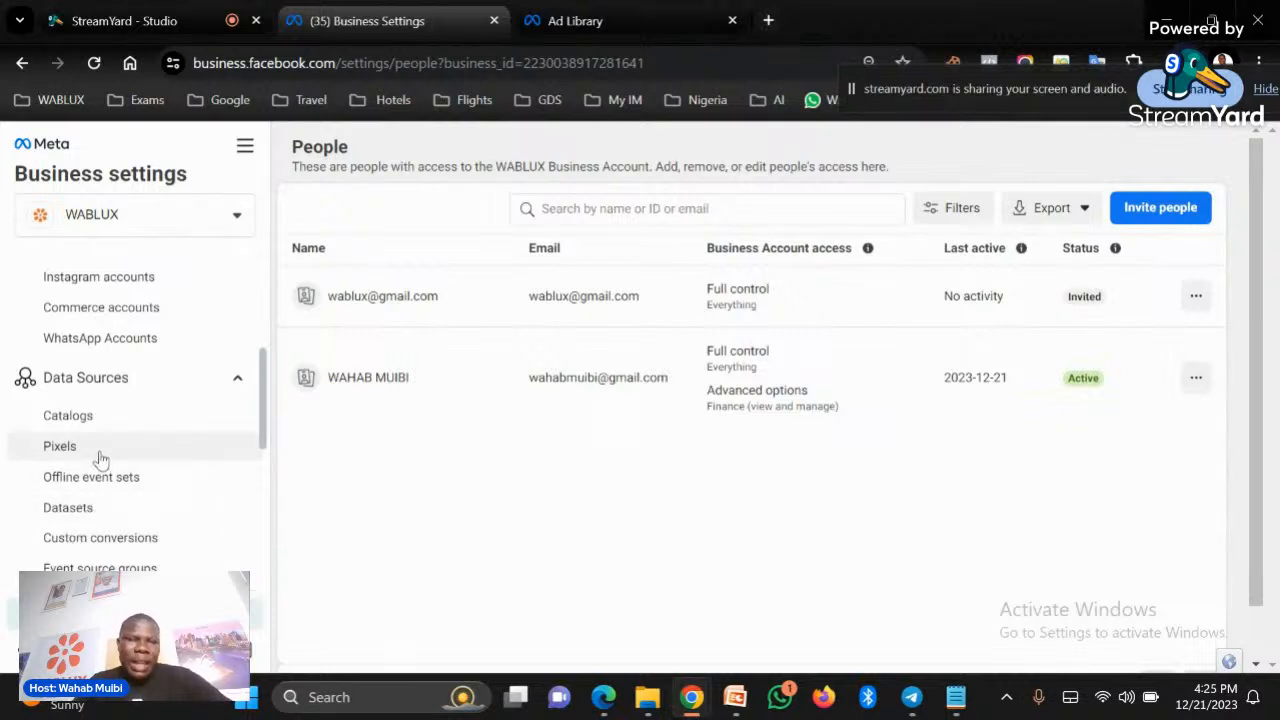
pyautogui.click(118, 511)
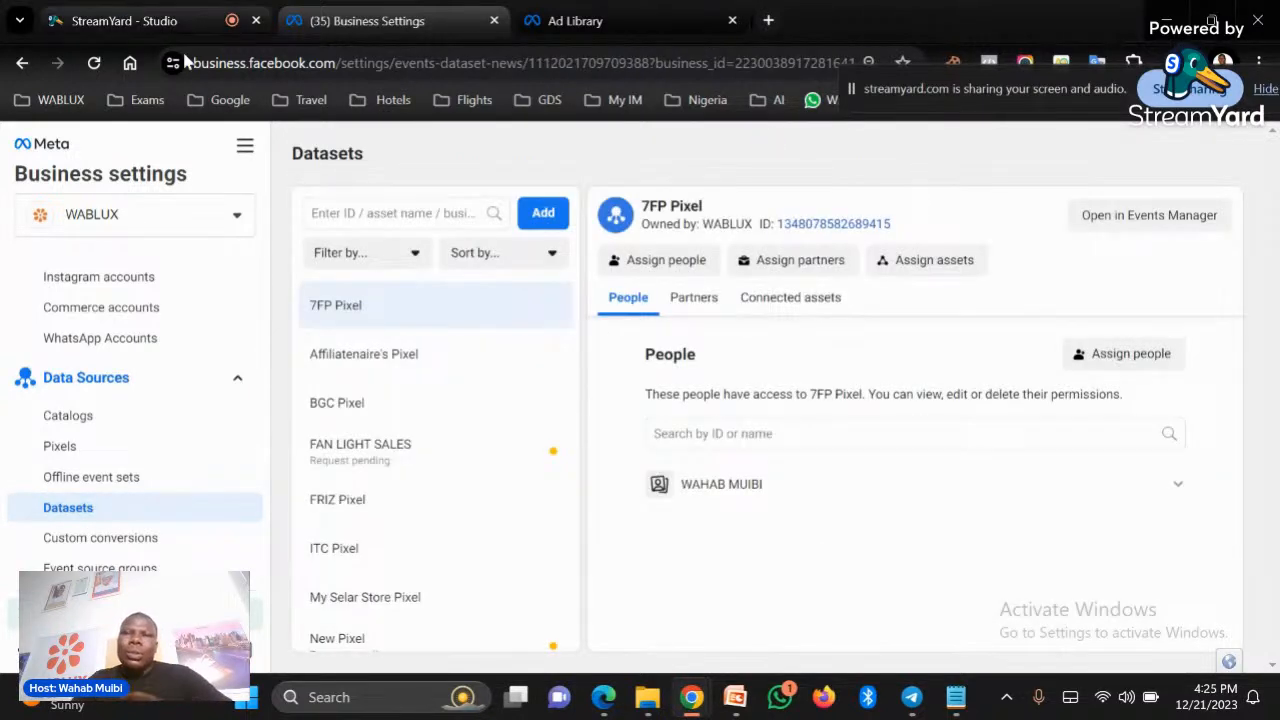
# Add a new dataset named 'Training Pixel'
pyautogui.click(549, 210)
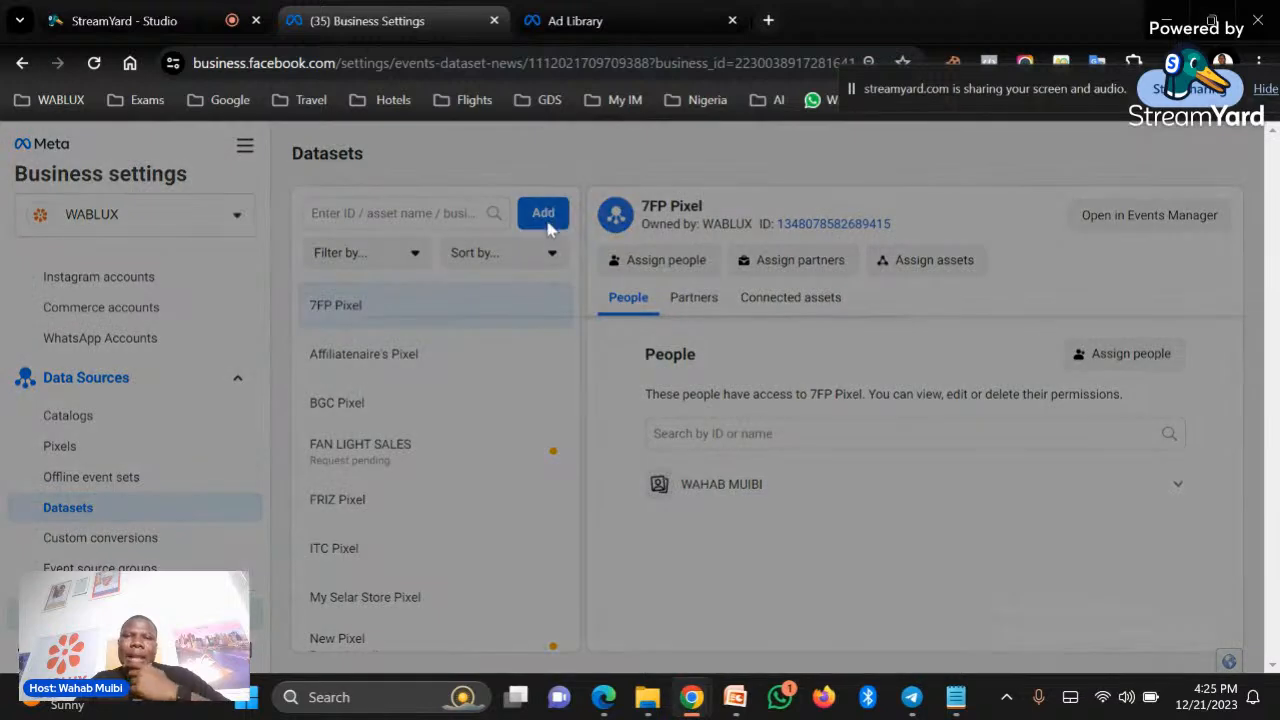
pyautogui.click(477, 440)
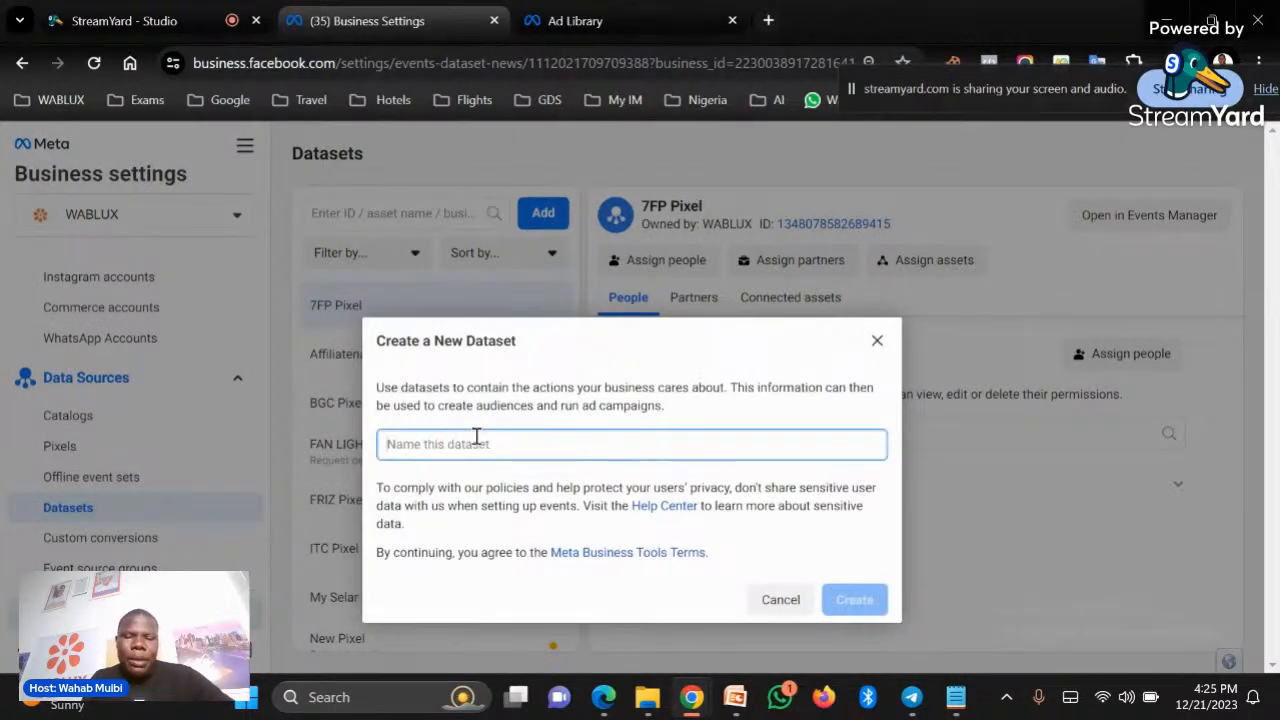
pyautogui.write('Training Pixel')
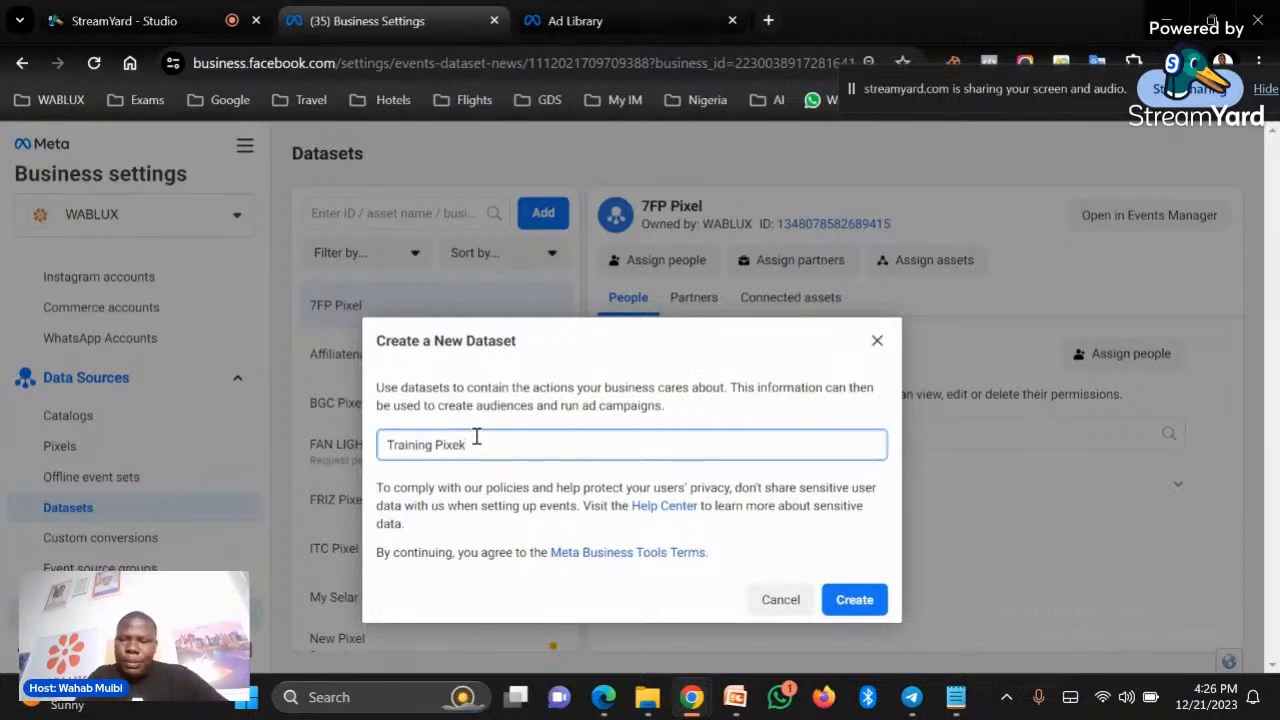
pyautogui.click(866, 606)
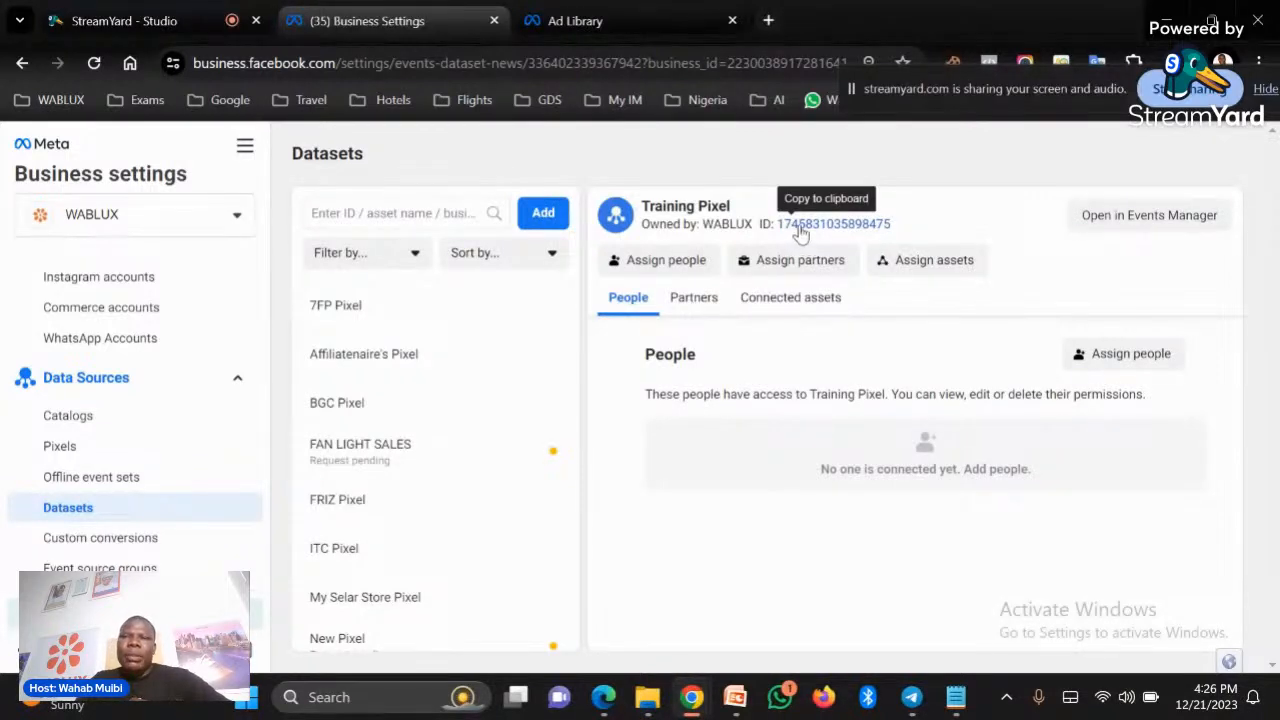
# Copy the new pixel's ID and close the store notes in Notepad without saving
pyautogui.click(800, 226)
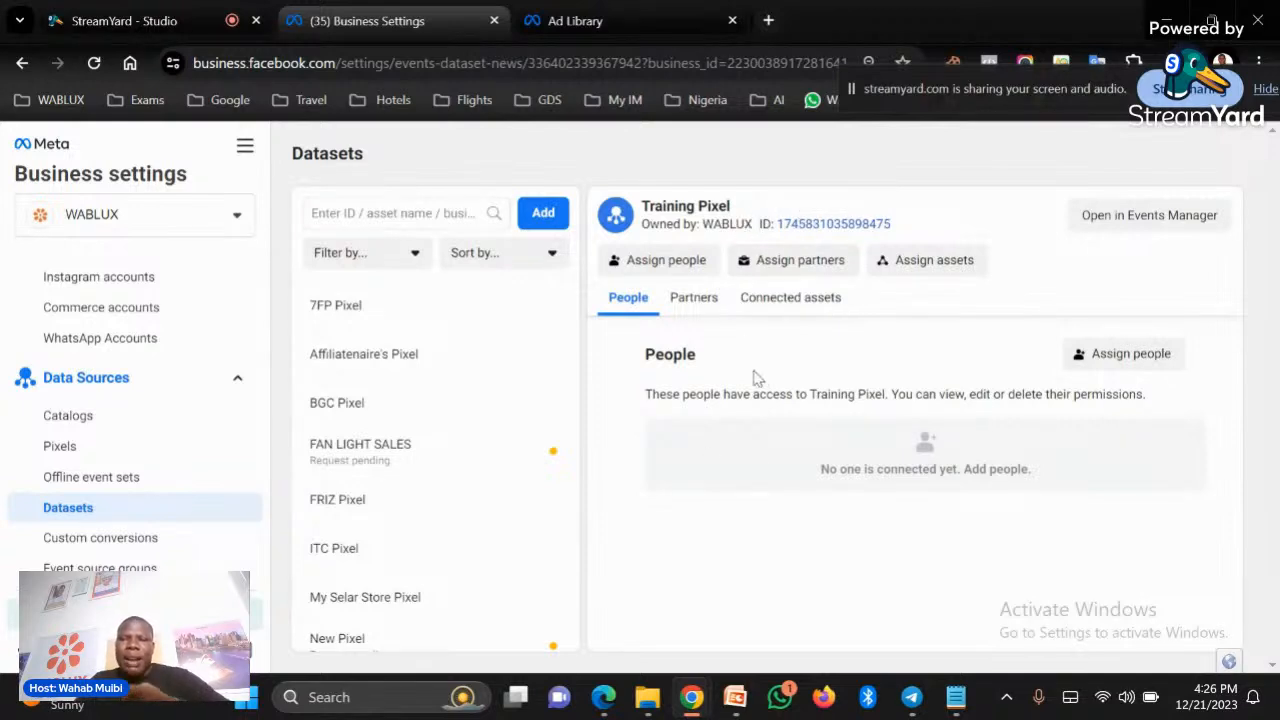
pyautogui.click(958, 706)
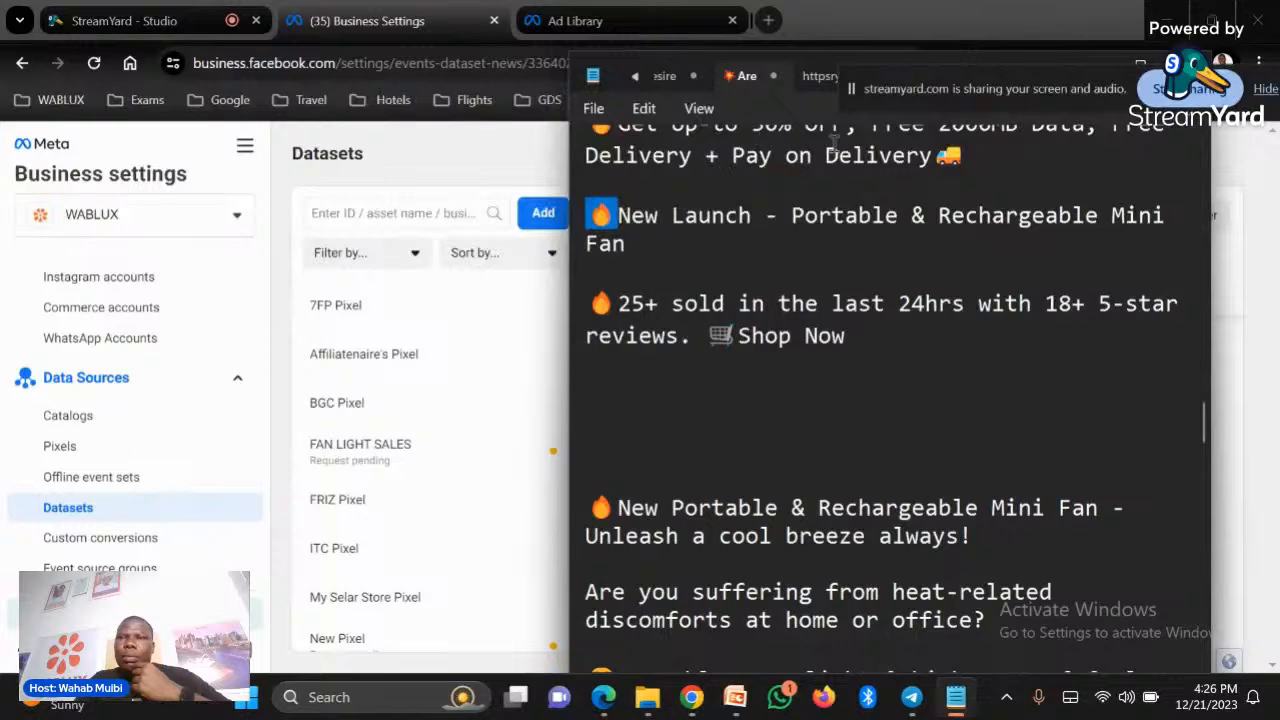
pyautogui.scroll(10, 833, 142)
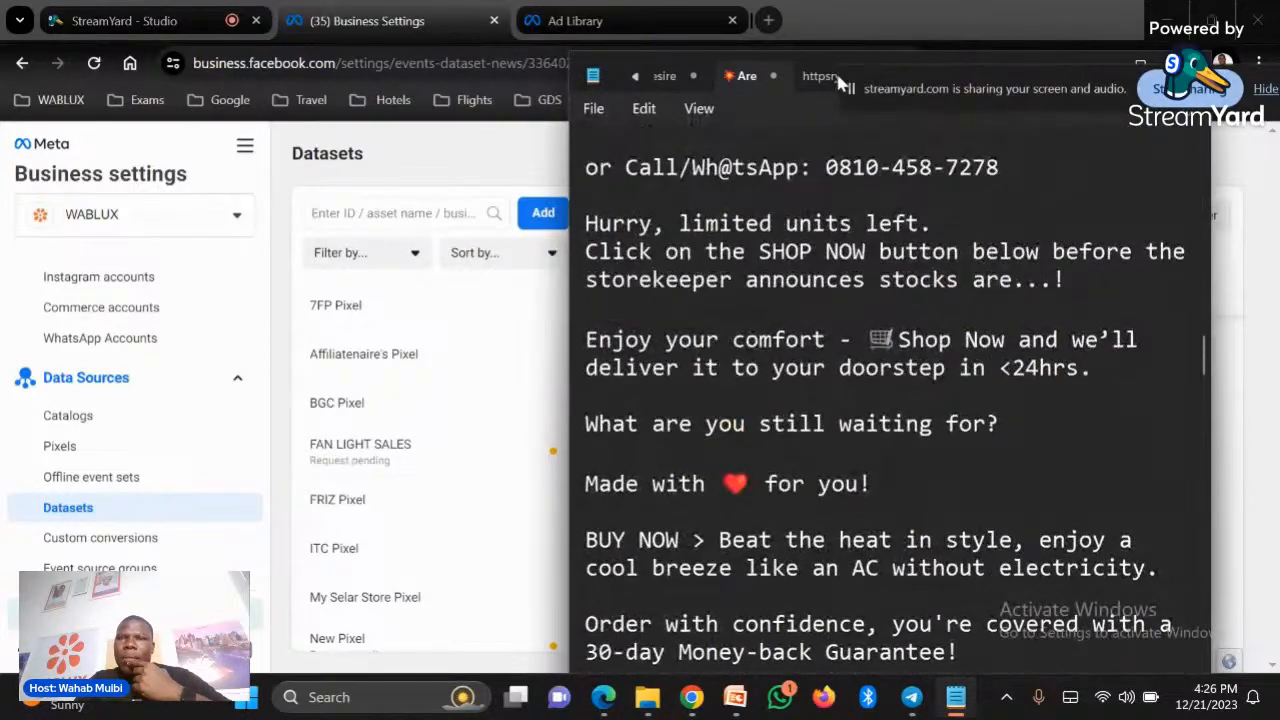
pyautogui.click(818, 77)
pyautogui.click(690, 80)
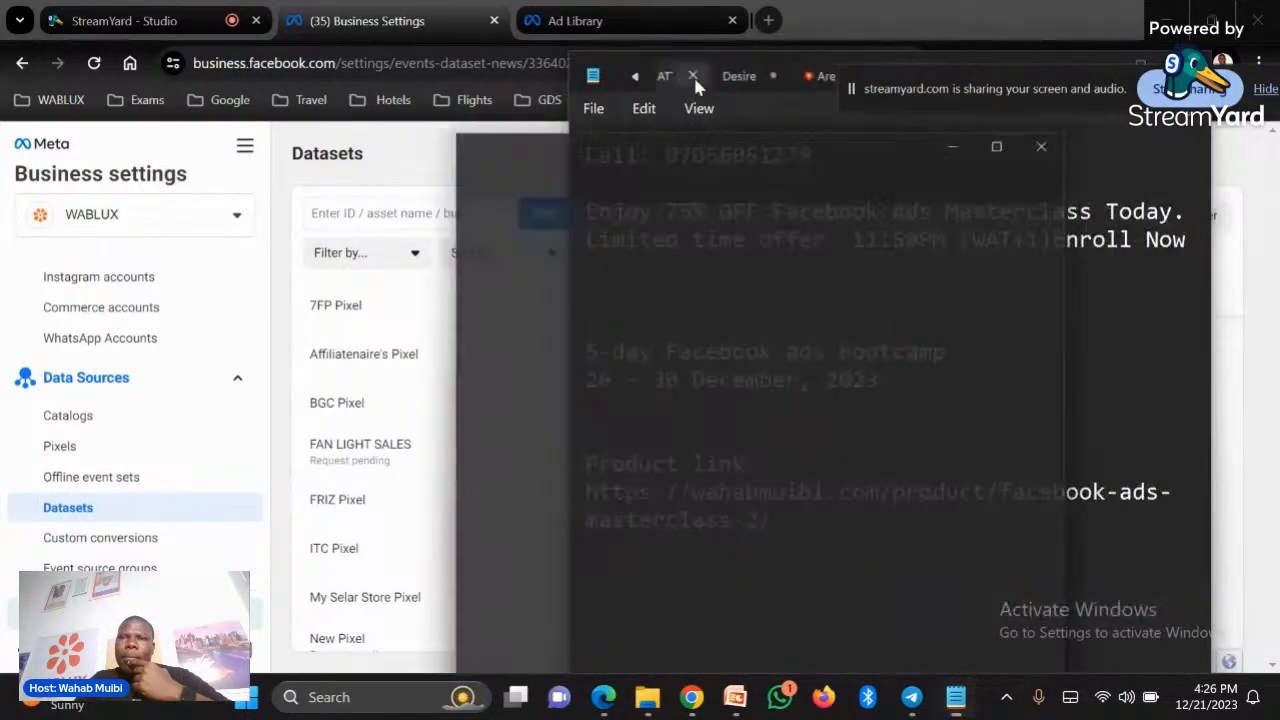
pyautogui.click(1061, 134)
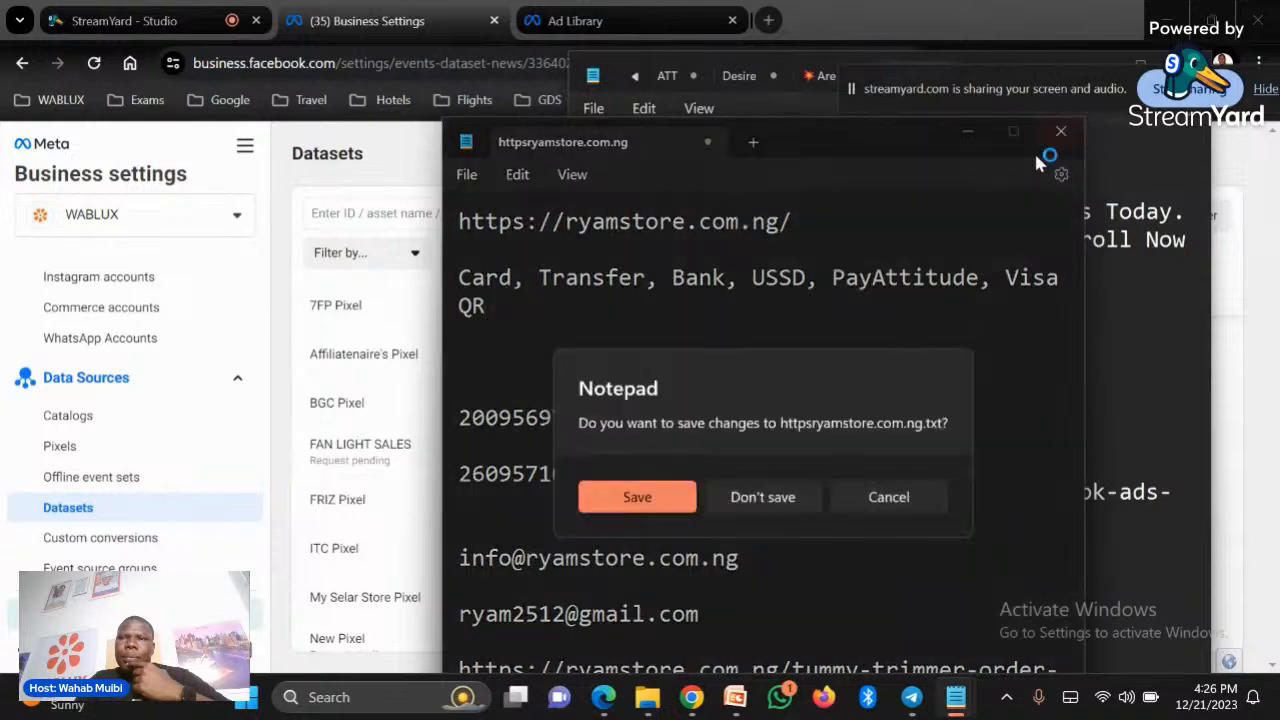
pyautogui.click(770, 497)
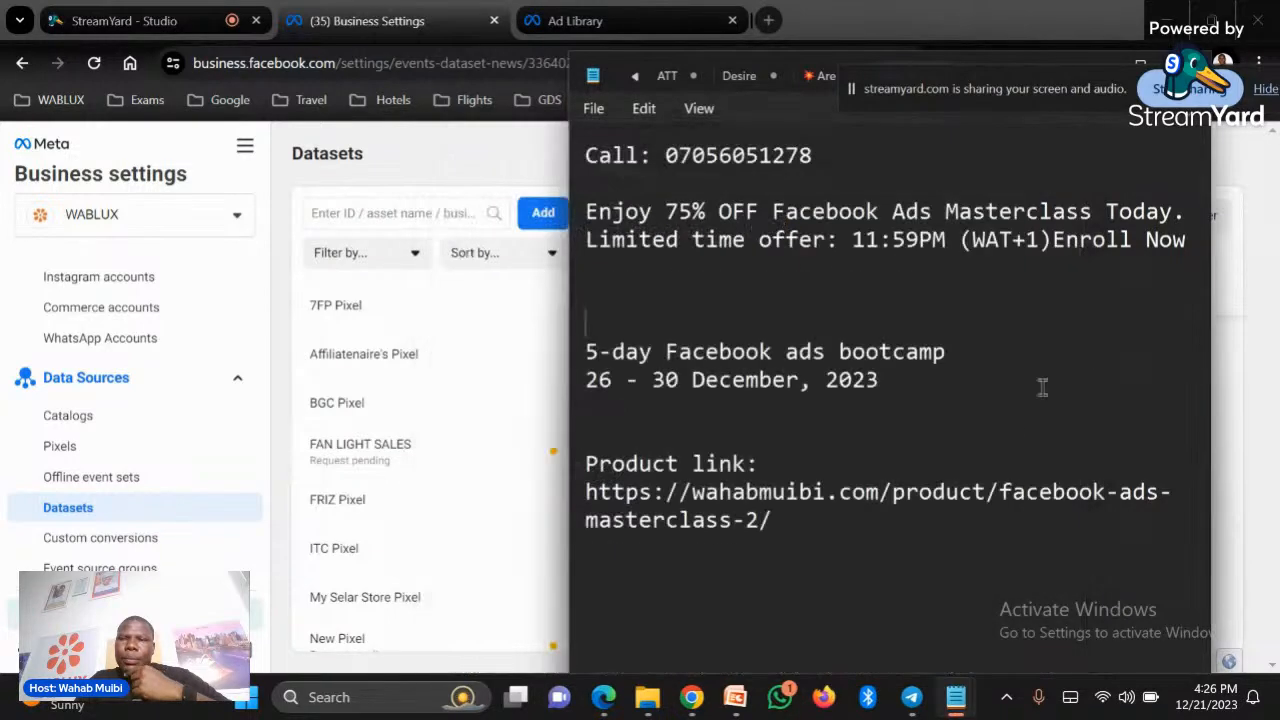
pyautogui.click(812, 521)
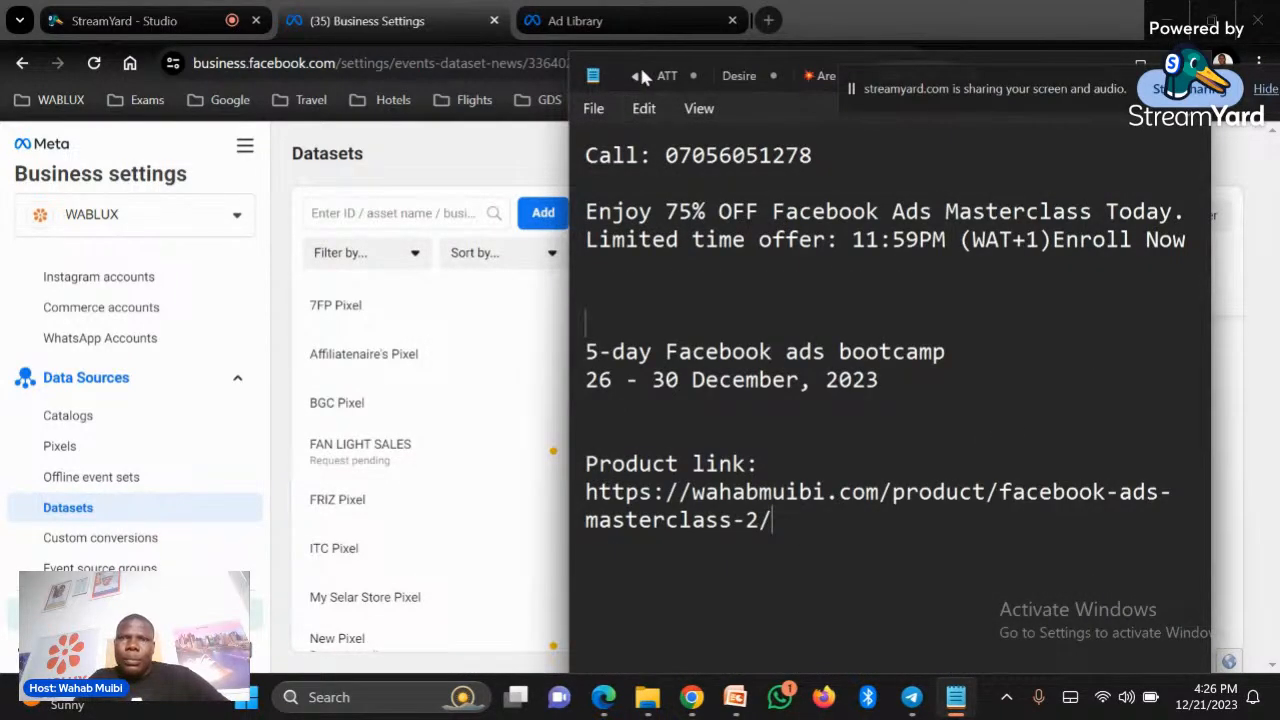
# In a new Notepad tab, paste the pixel ID labelled 'My Pixel:'
pyautogui.moveTo(921, 103); pyautogui.dragTo(987, 216)
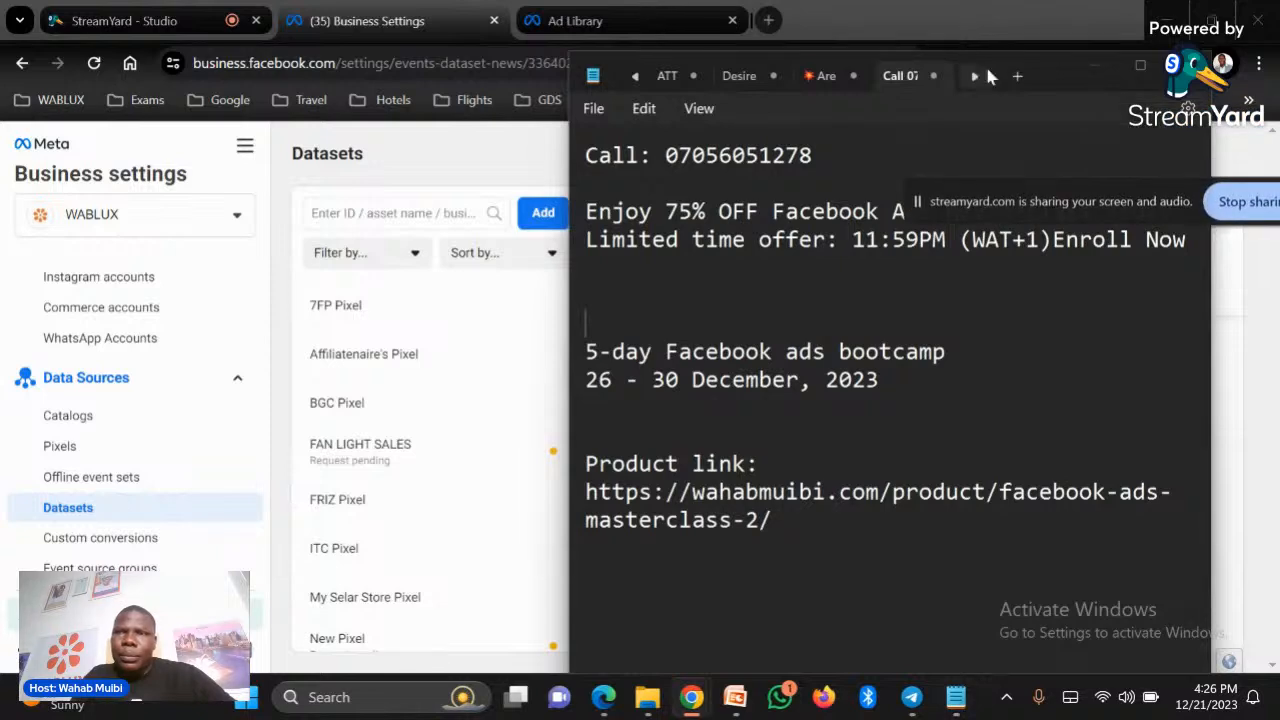
pyautogui.moveTo(1061, 77); pyautogui.dragTo(798, 80)
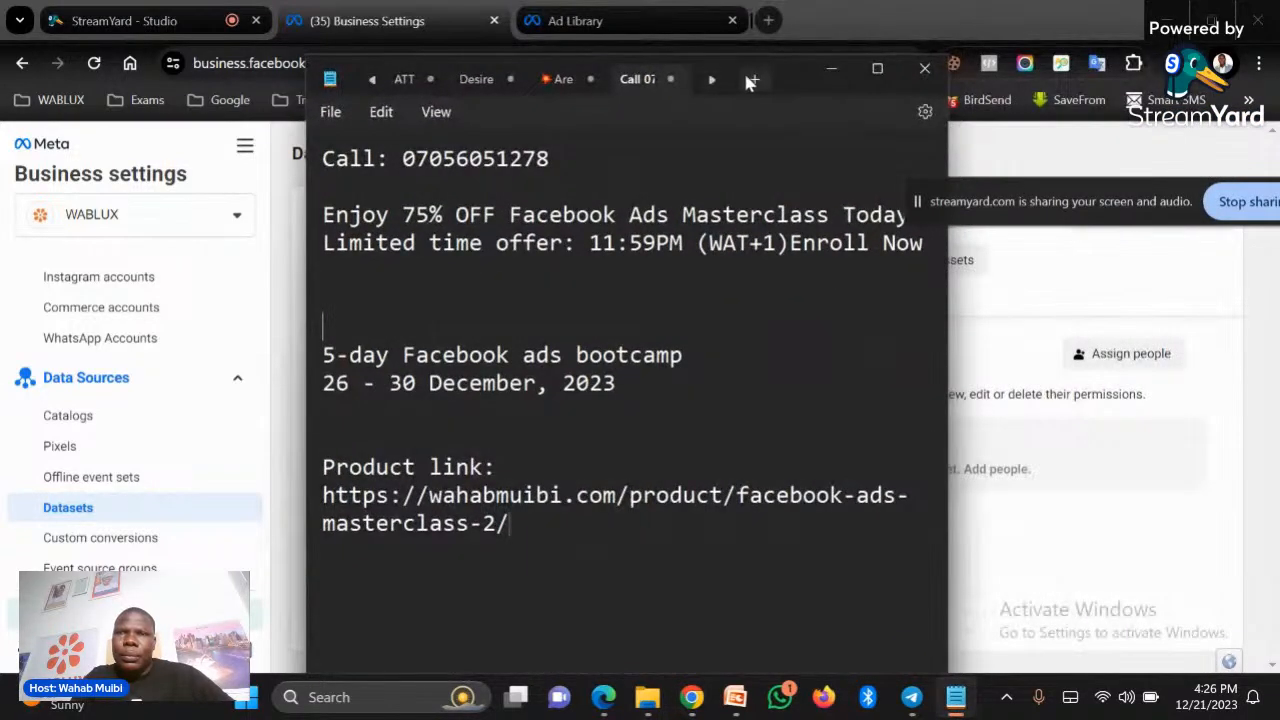
pyautogui.click(755, 80)
pyautogui.hotkey('ctrl', 'v')
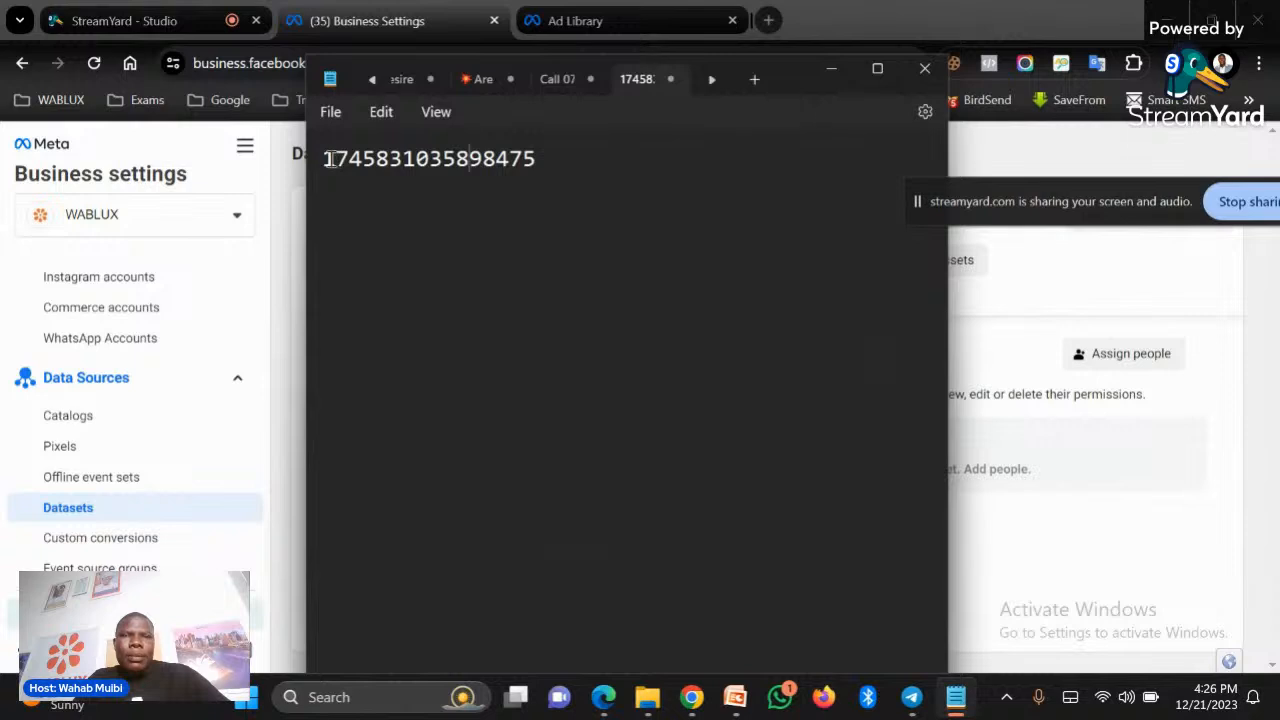
pyautogui.write('My Pixel')
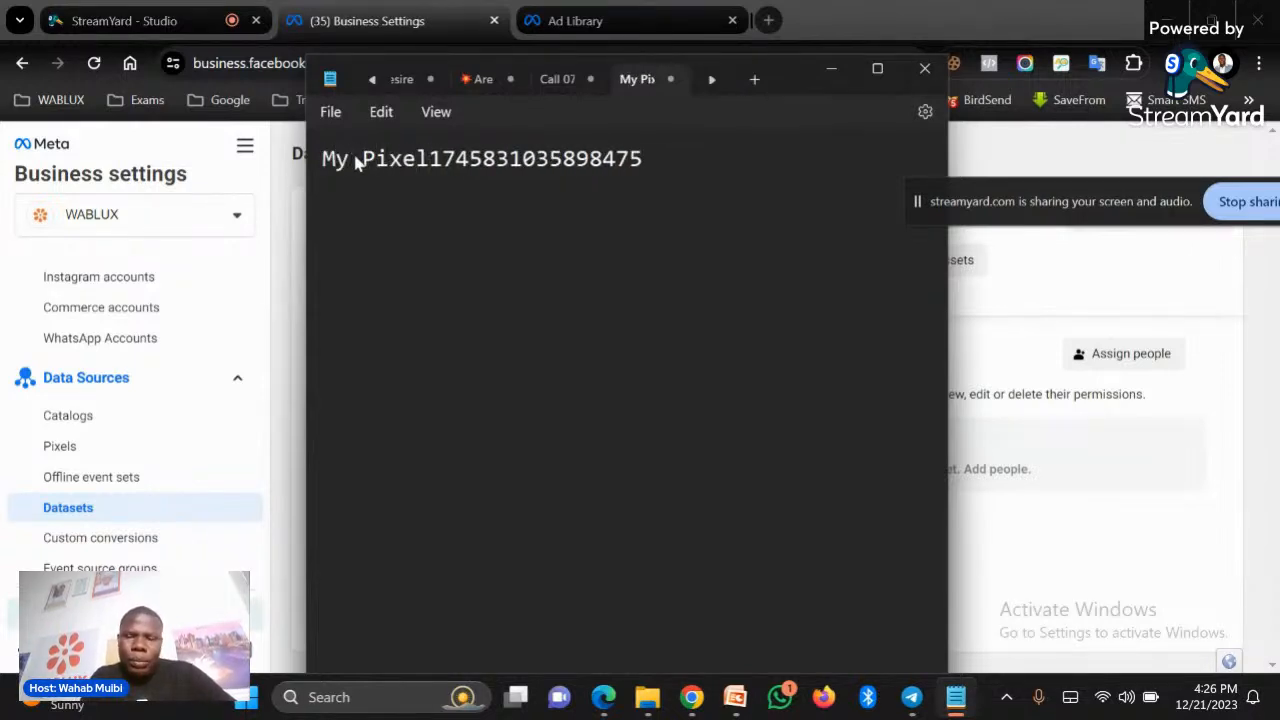
pyautogui.write(':')
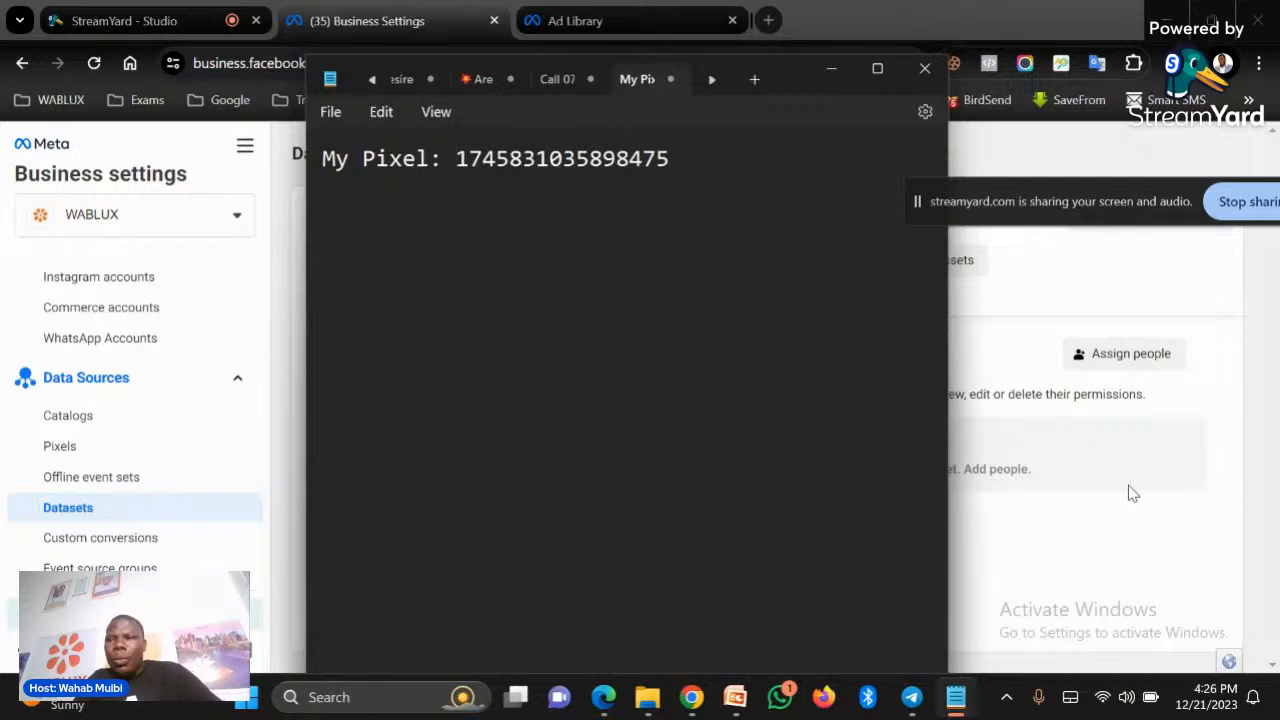
pyautogui.click(1133, 490)
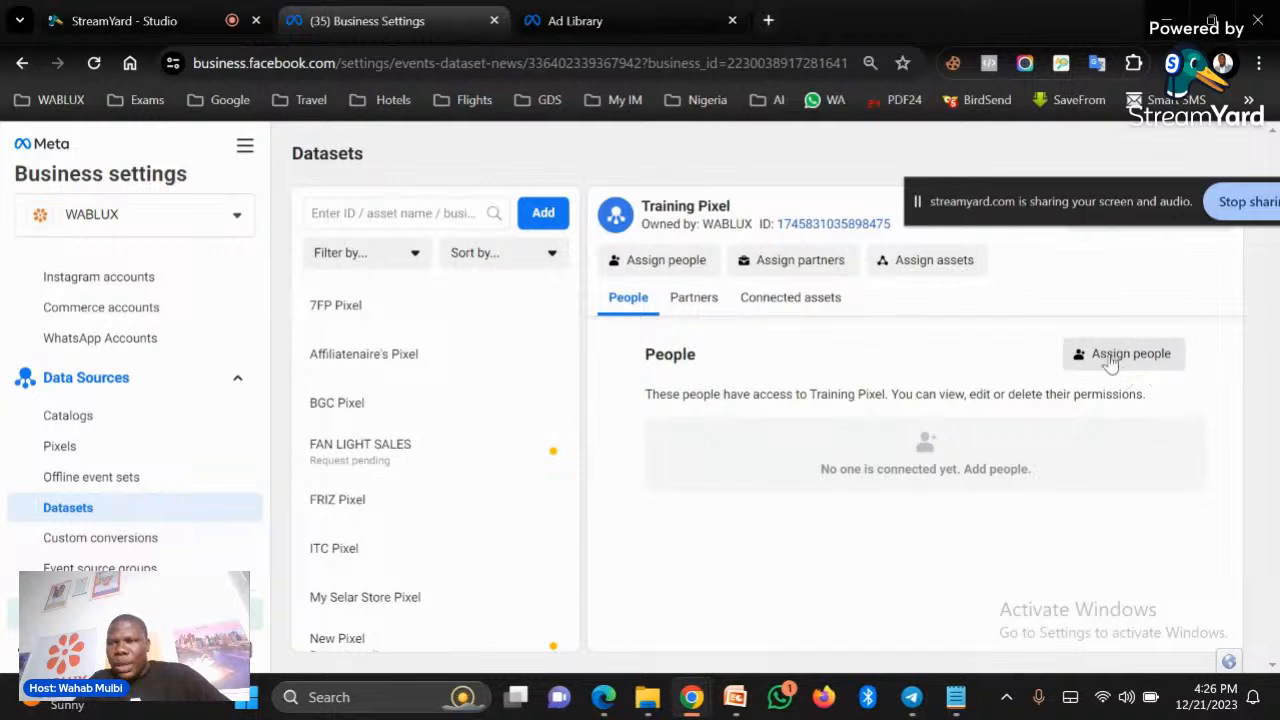
# Assign one person to Training Pixel with the Manage events dataset full-control permission
pyautogui.click(1152, 354)
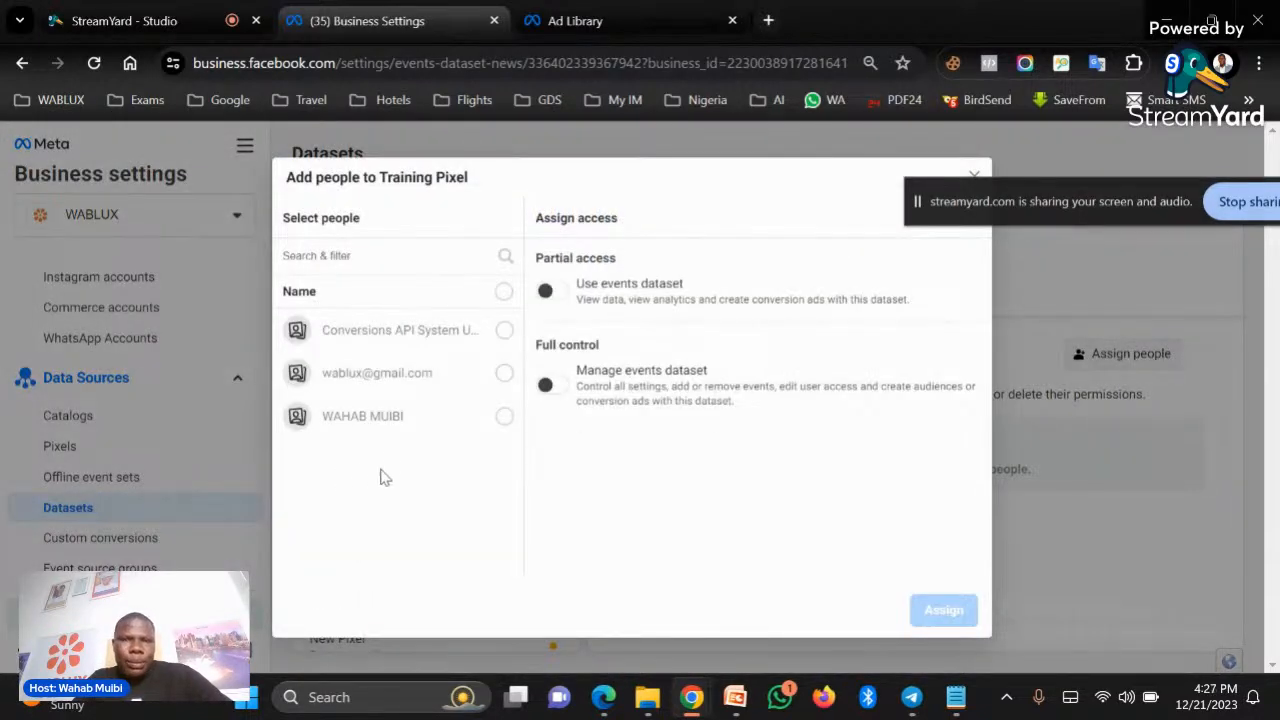
pyautogui.click(377, 418)
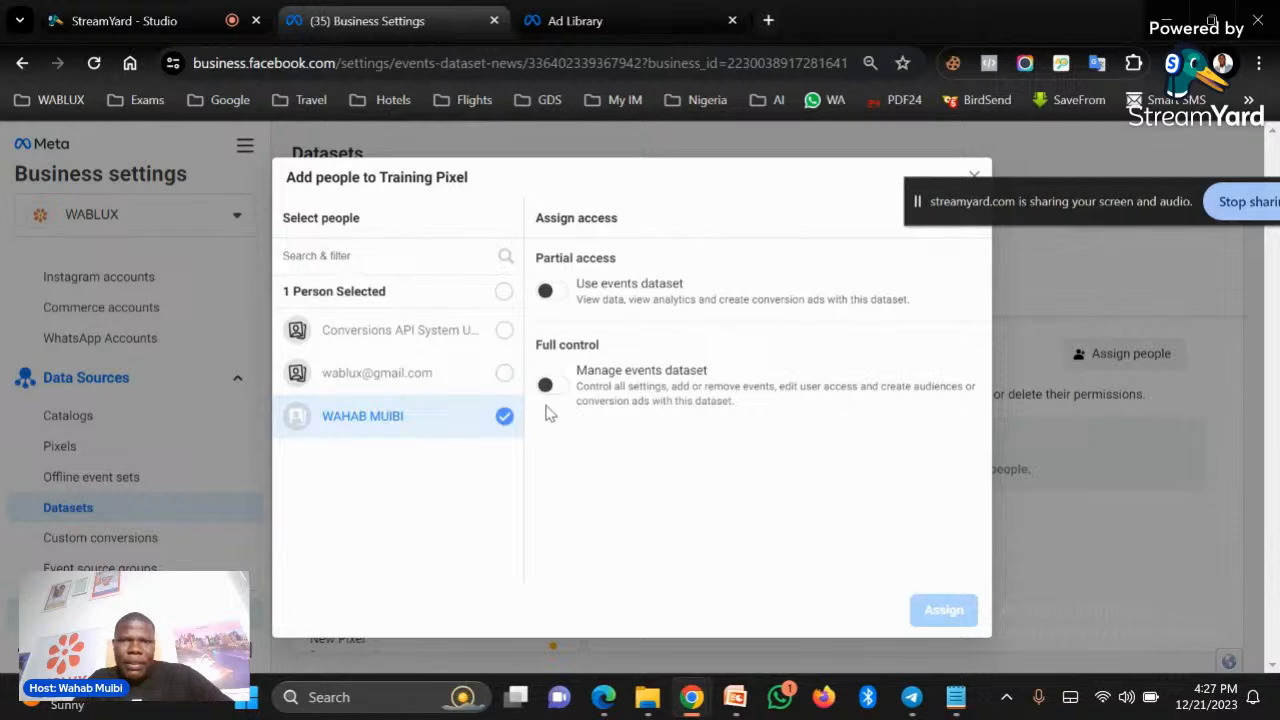
pyautogui.click(552, 386)
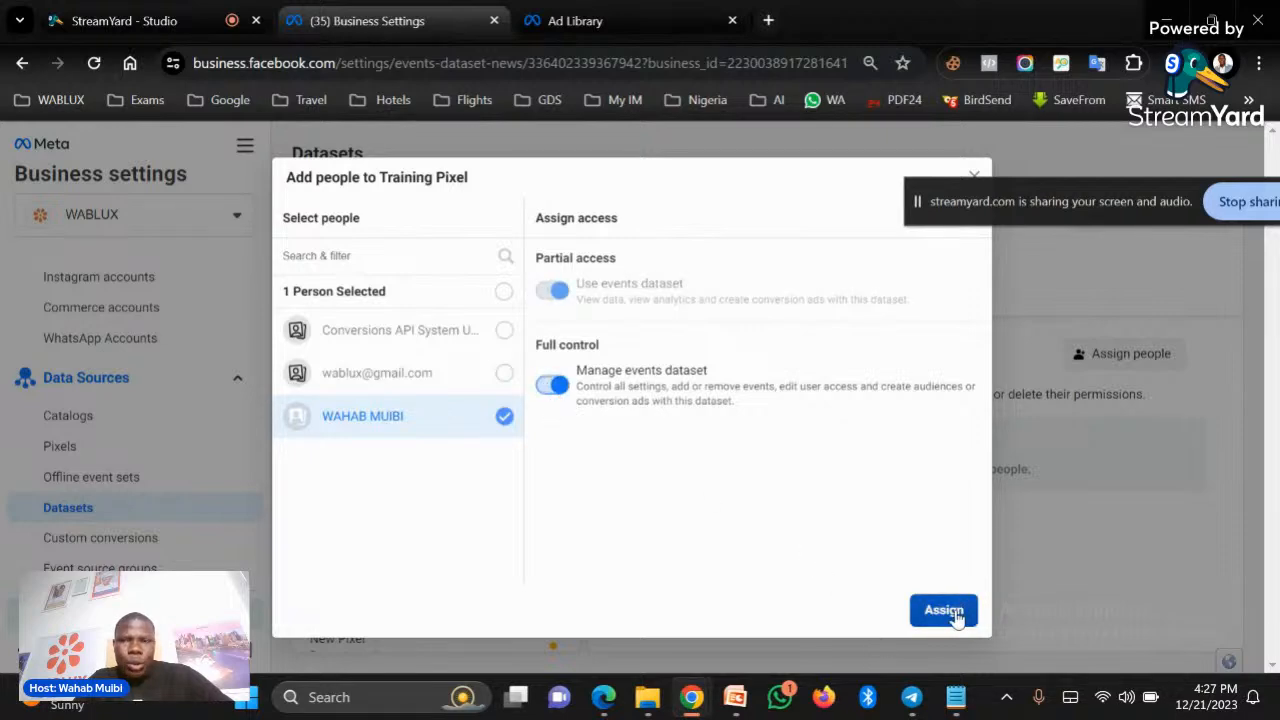
pyautogui.click(943, 610)
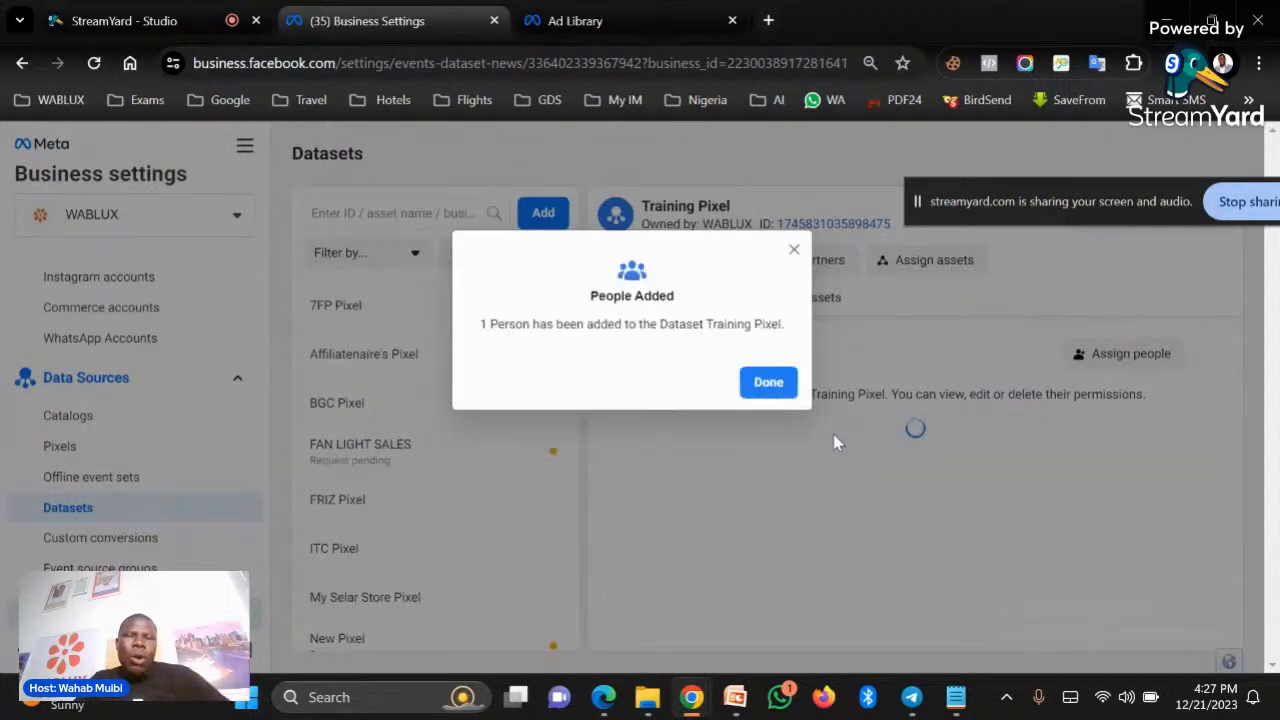
pyautogui.click(767, 381)
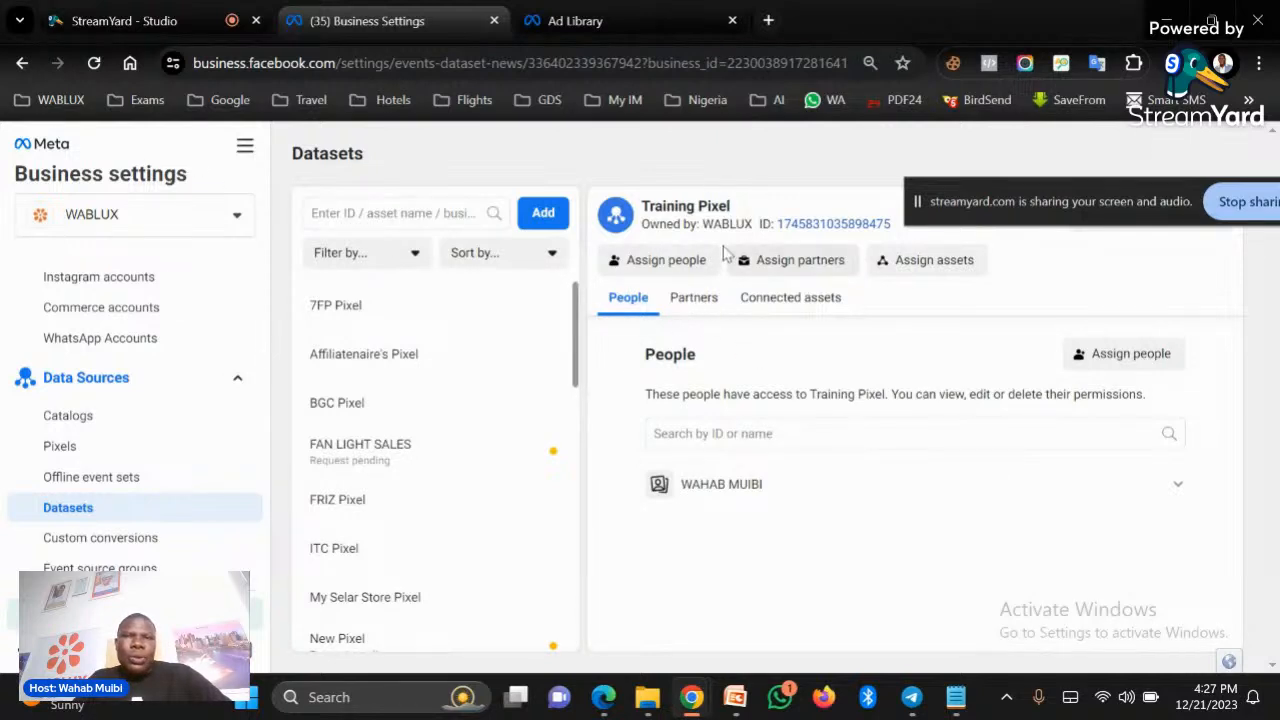
pyautogui.moveTo(1090, 204); pyautogui.dragTo(1090, 89)
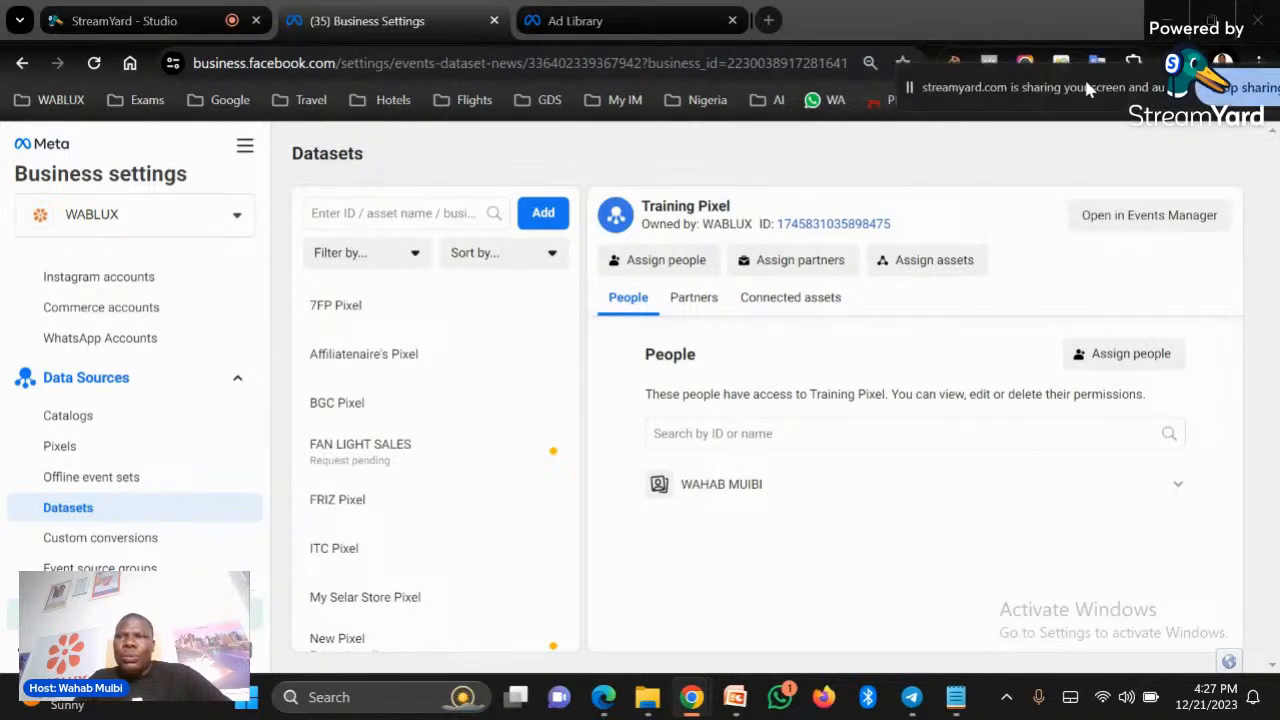
# Open the Training Pixel overview in Events Manager and select its pixel ID from the note
pyautogui.click(1173, 228)
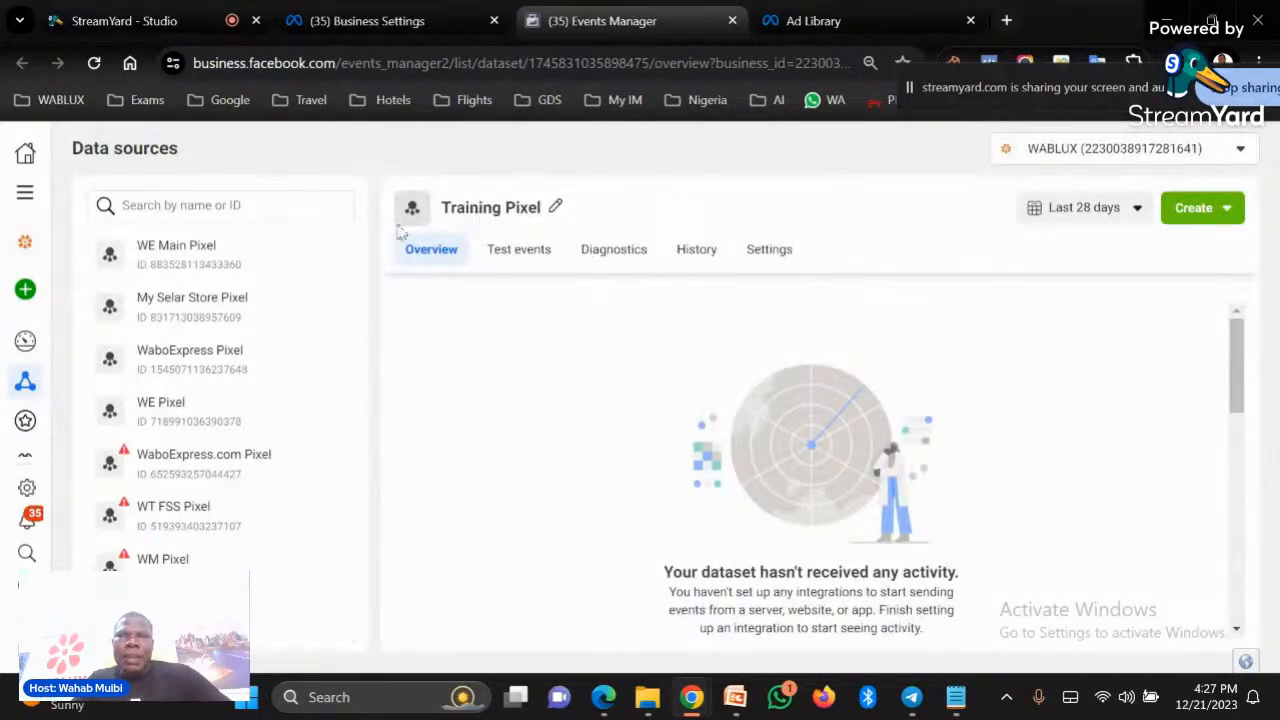
pyautogui.scroll(-1, 655, 390)
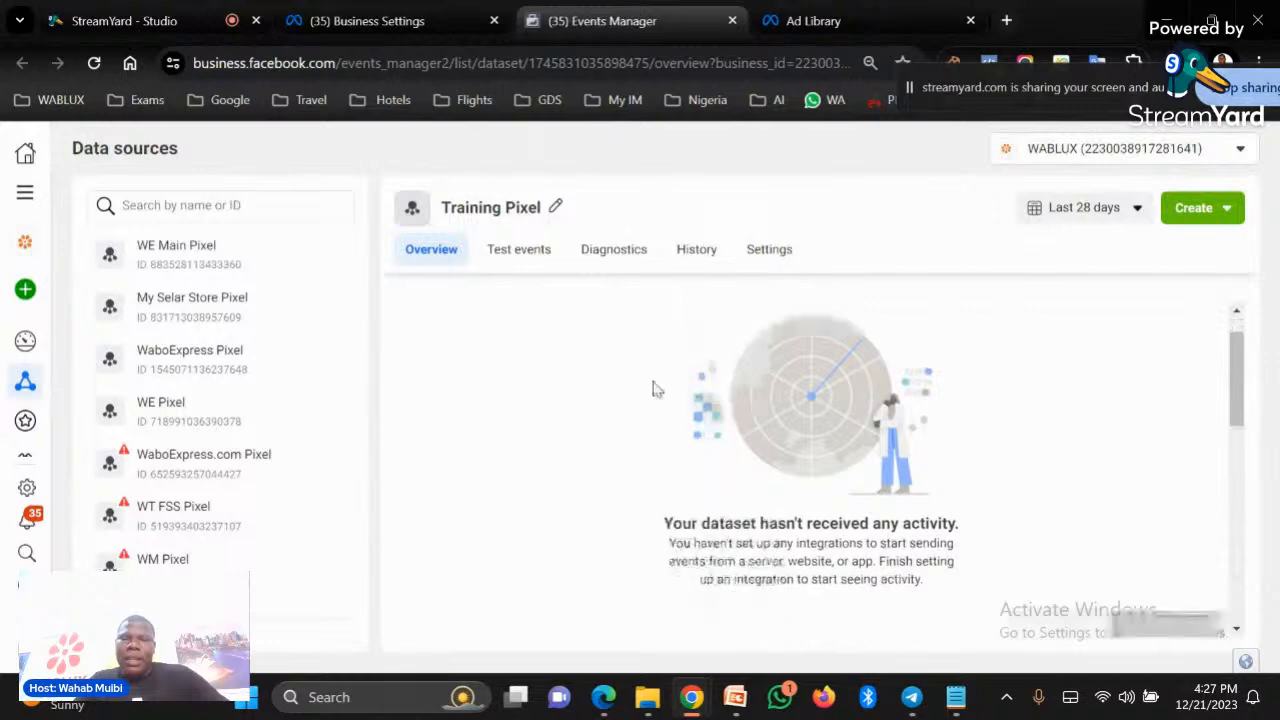
pyautogui.scroll(-10, 655, 390)
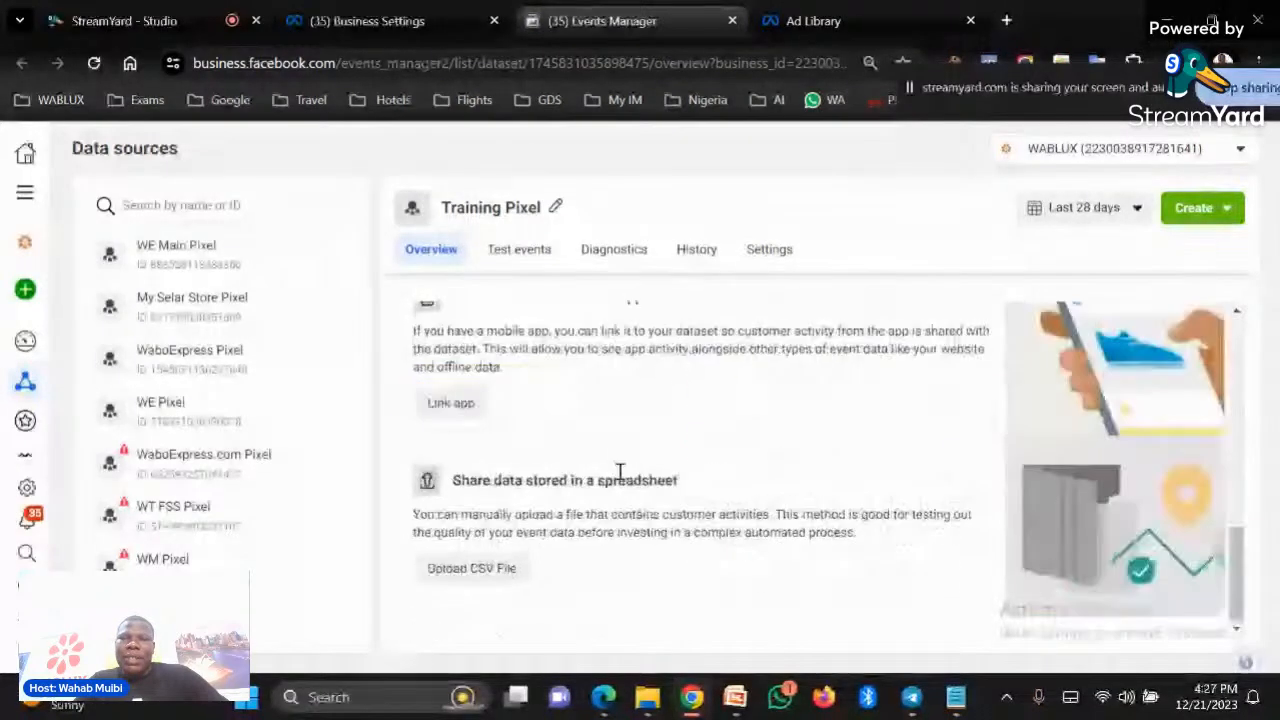
pyautogui.scroll(12, 620, 470)
pyautogui.scroll(-7, 563, 380)
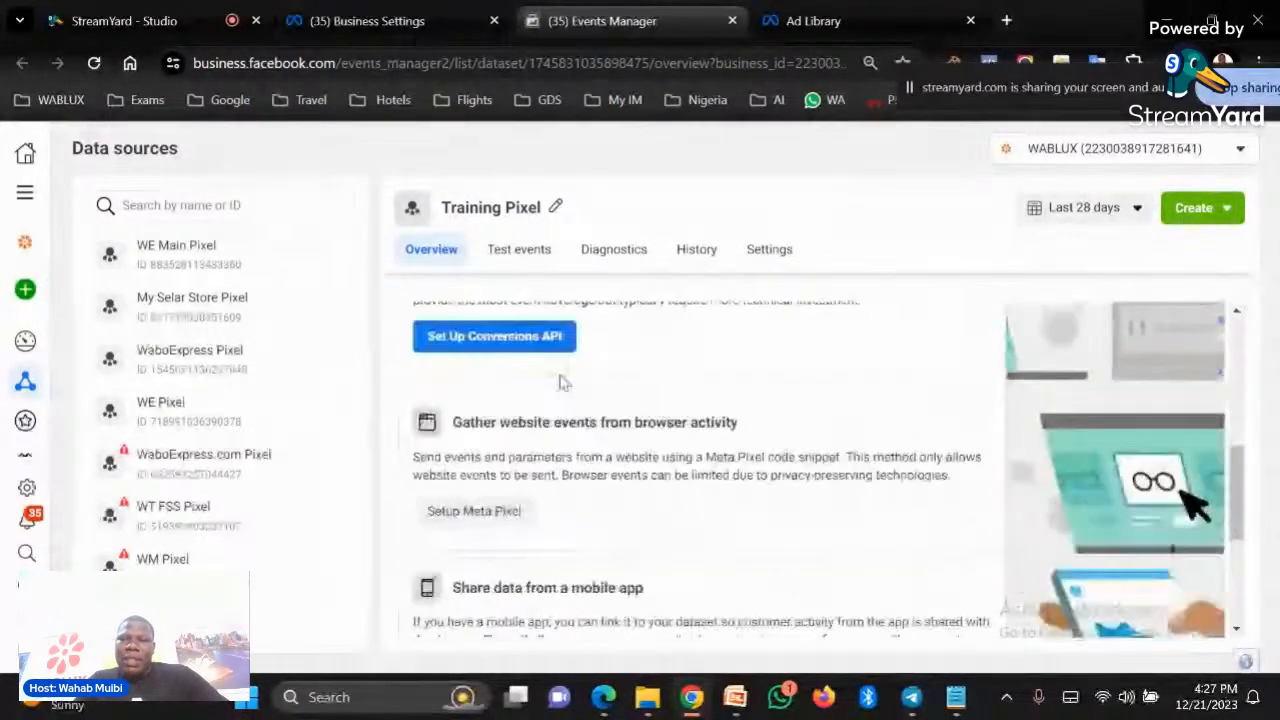
pyautogui.scroll(10, 650, 460)
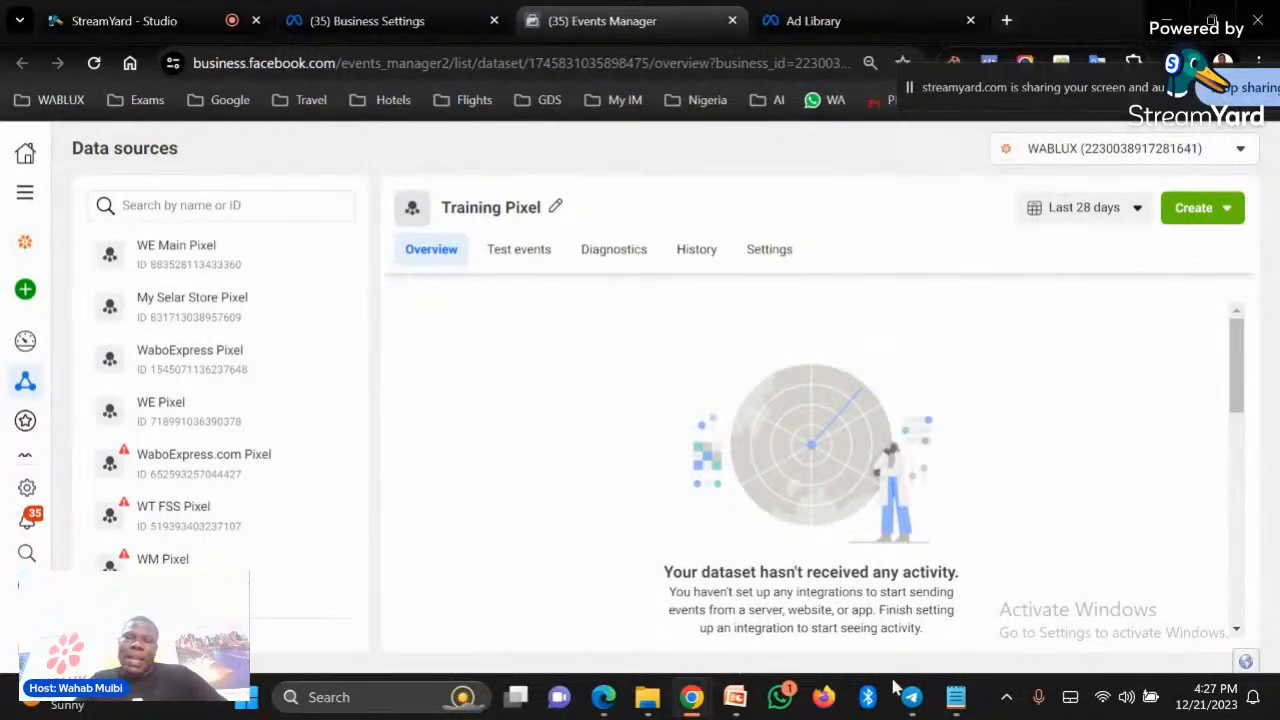
pyautogui.click(955, 697)
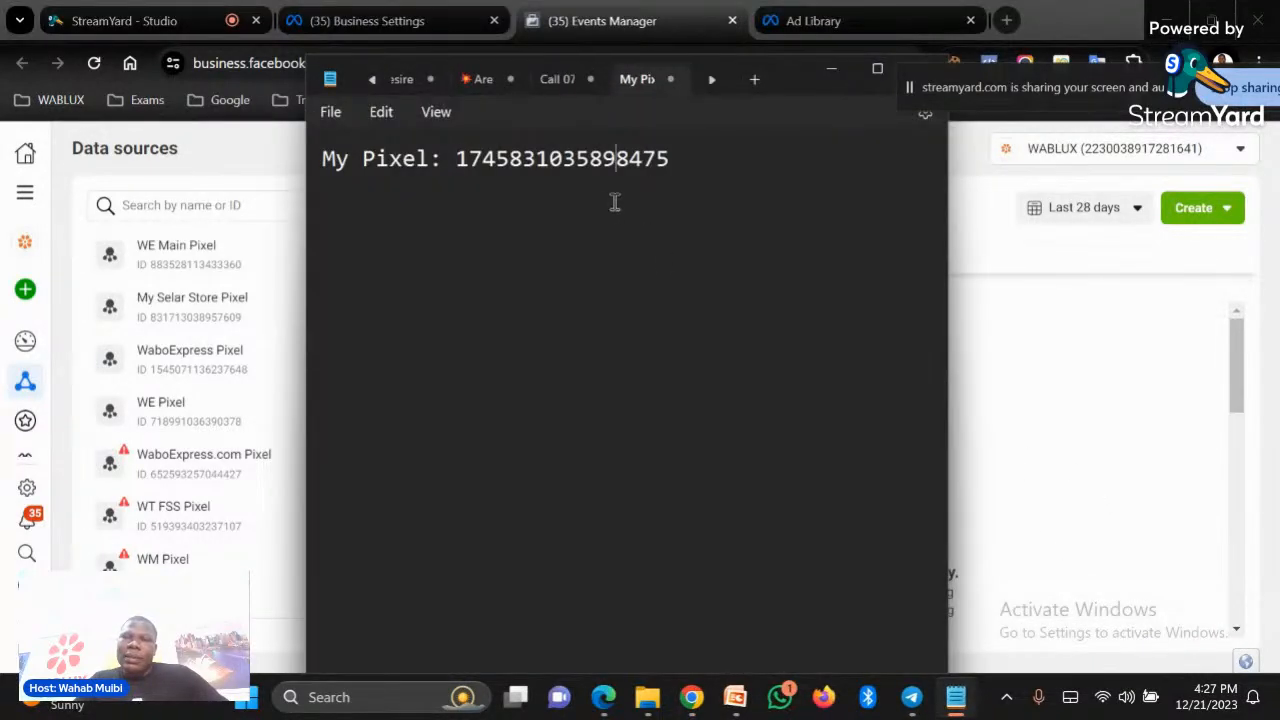
pyautogui.moveTo(362, 160); pyautogui.dragTo(558, 170)
pyautogui.moveTo(729, 177); pyautogui.dragTo(470, 165)
pyautogui.hotkey('ctrl', 'c')
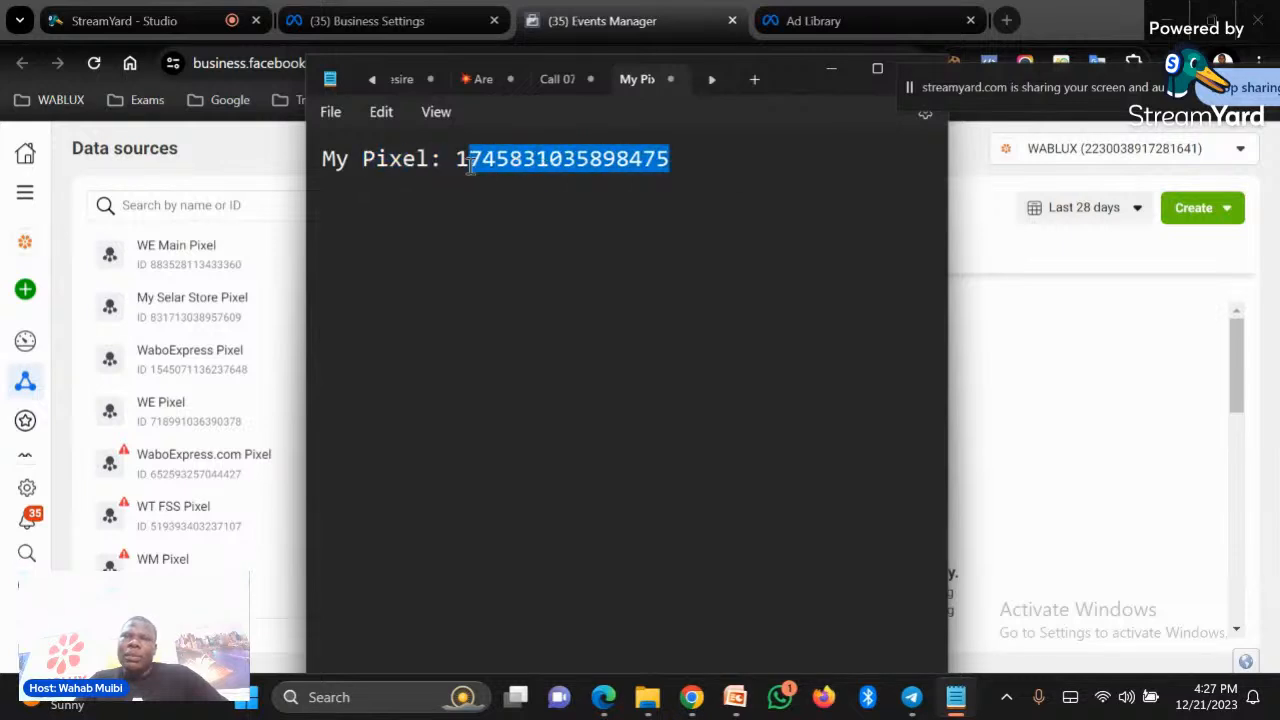
pyautogui.click(1133, 408)
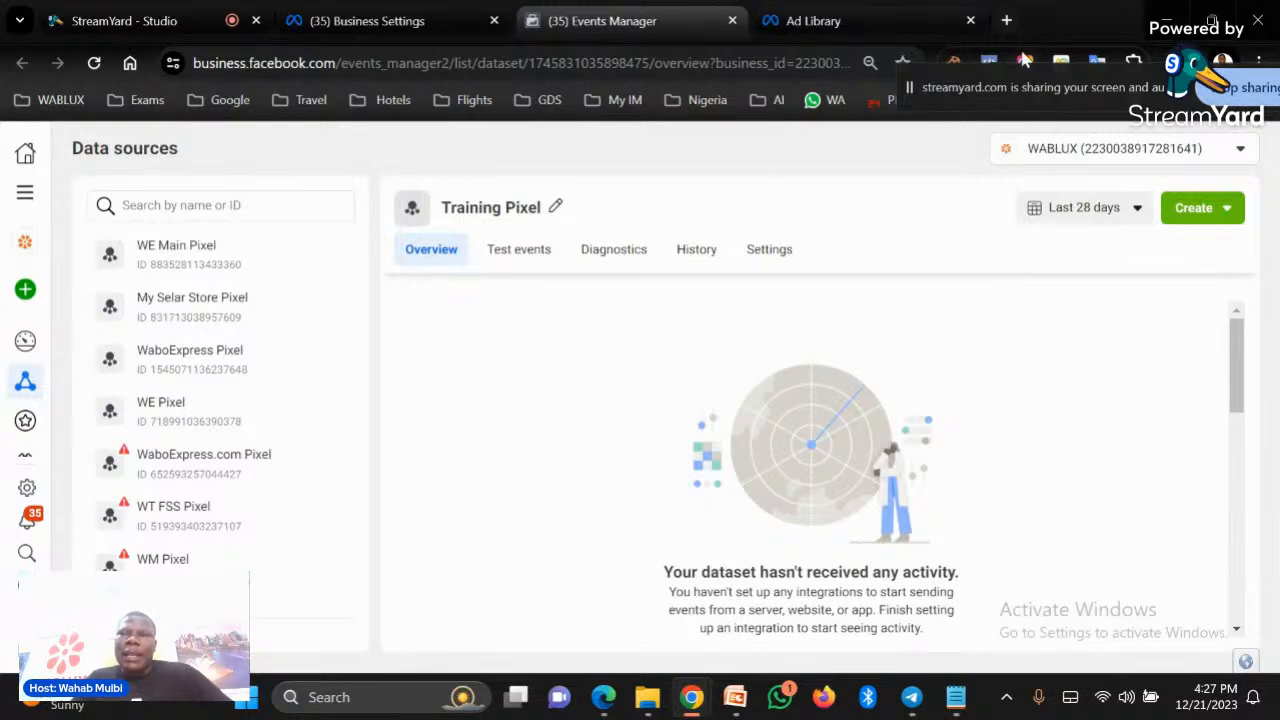
# Start loading wahabmuibi.com/wp in a new browser tab
pyautogui.click(1006, 20)
pyautogui.click(720, 56)
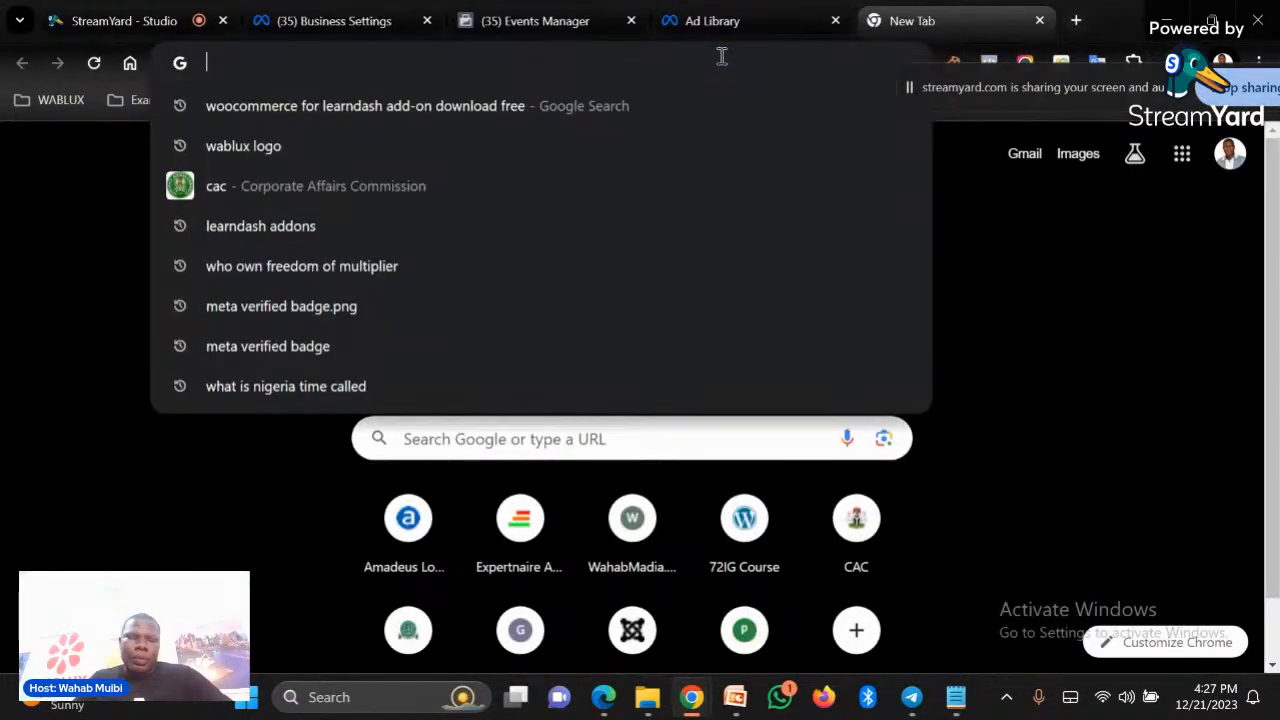
pyautogui.write('wahabmuibi.com')
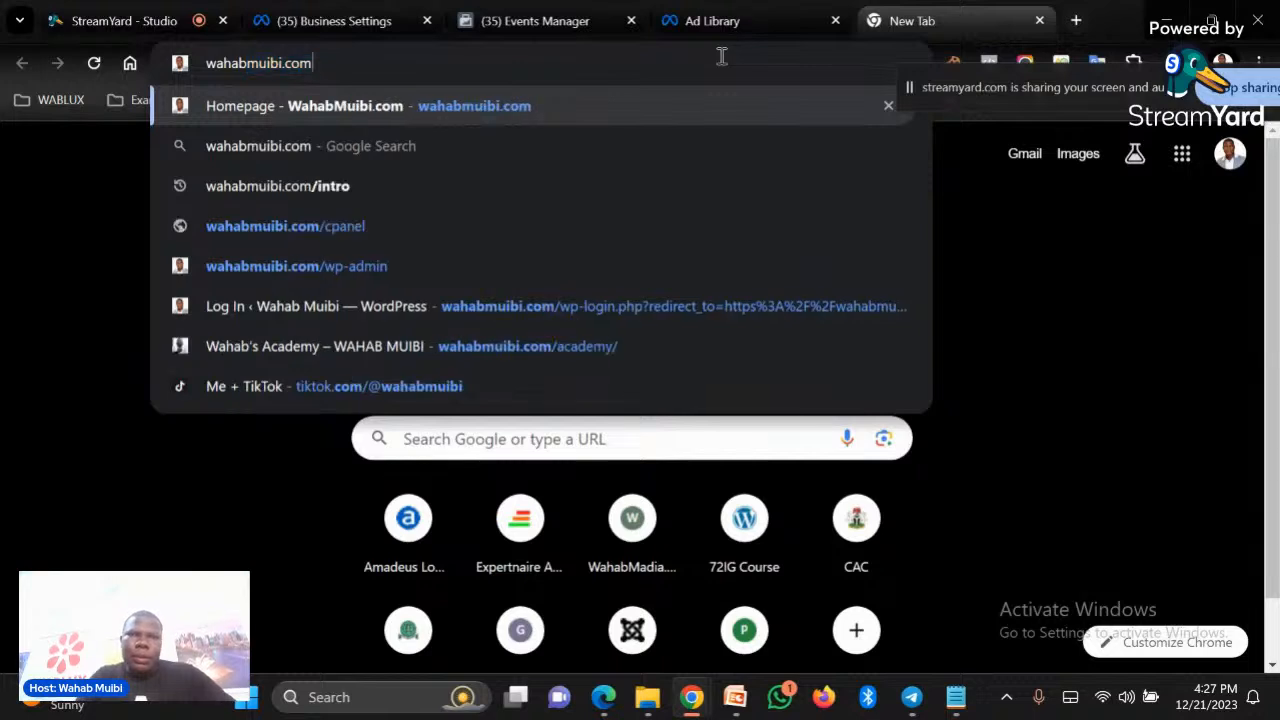
pyautogui.write('/wp')
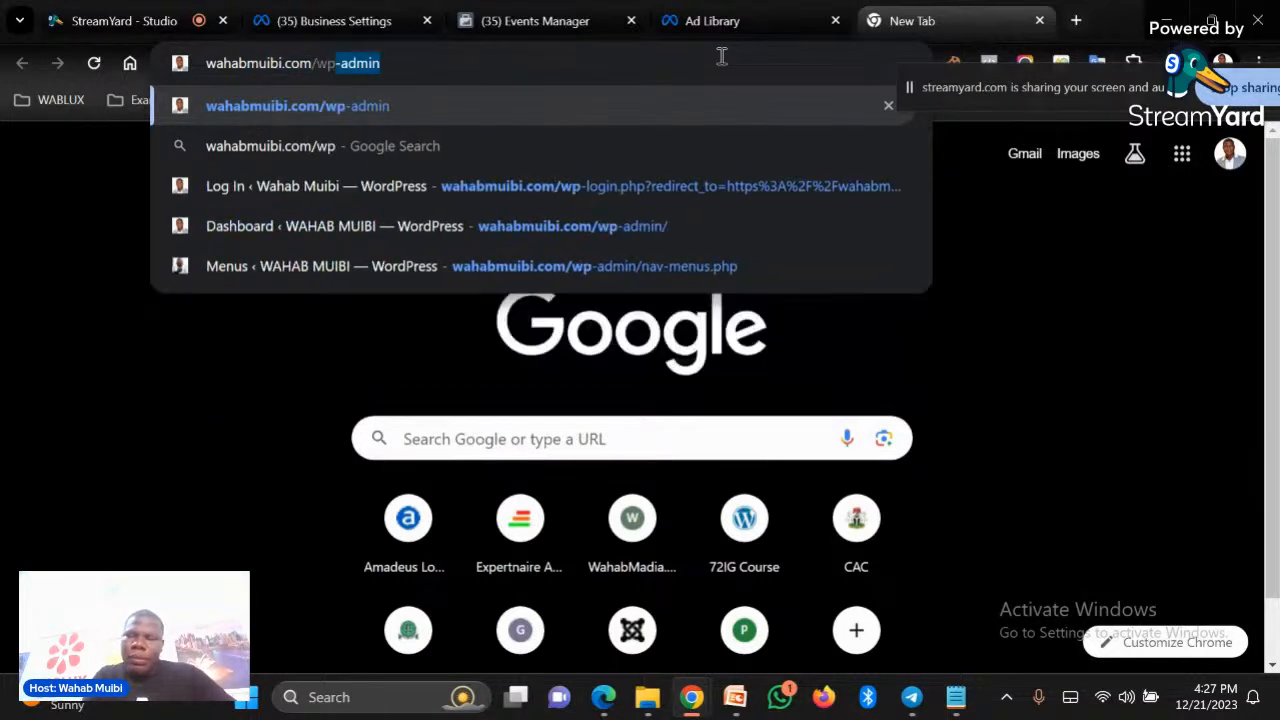
# Load the wahabmuibi.com WordPress admin and go to the PixelYourSite Pro settings page
pyautogui.press('Return')
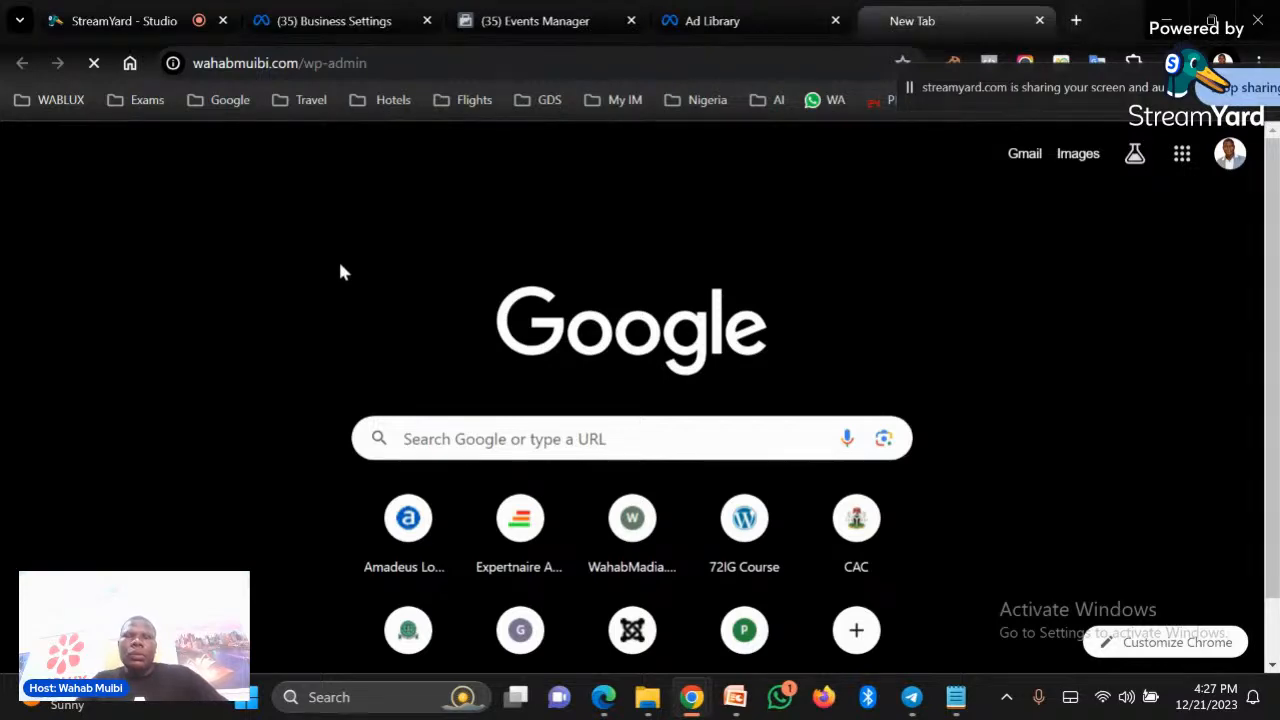
pyautogui.scroll(-4, 62, 342)
pyautogui.scroll(-5, 46, 440)
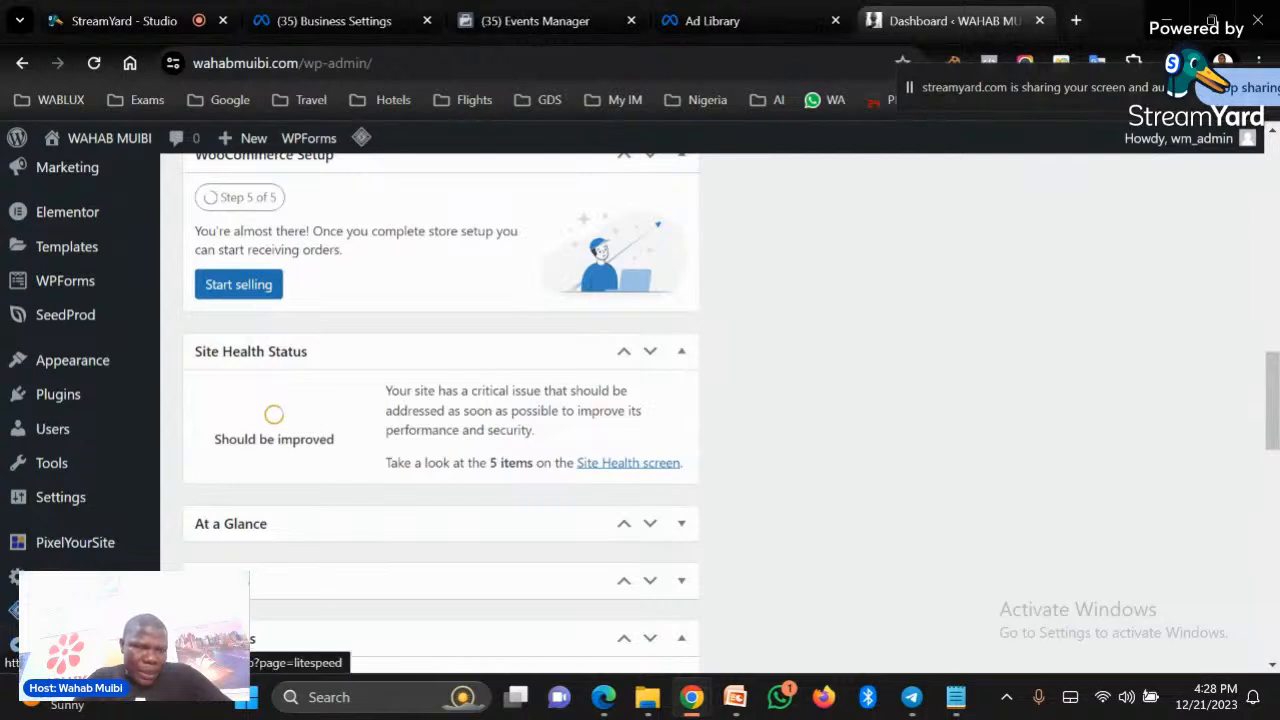
pyautogui.click(86, 548)
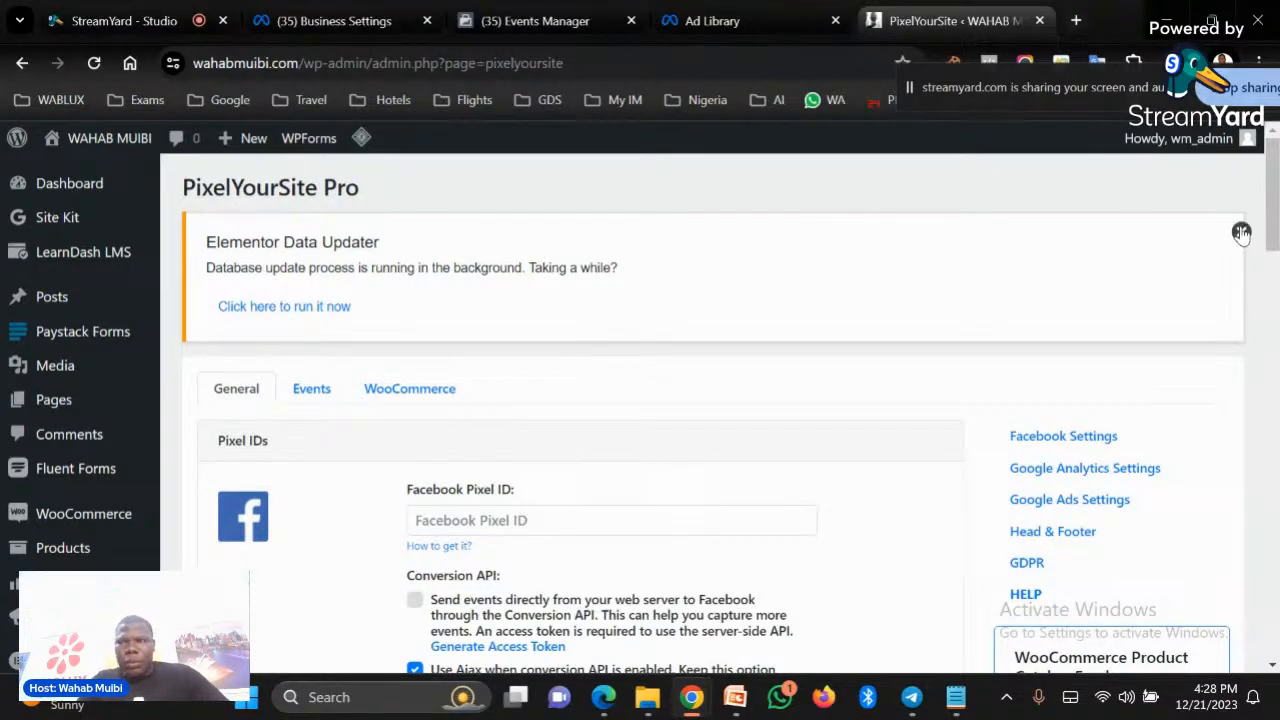
pyautogui.click(1241, 233)
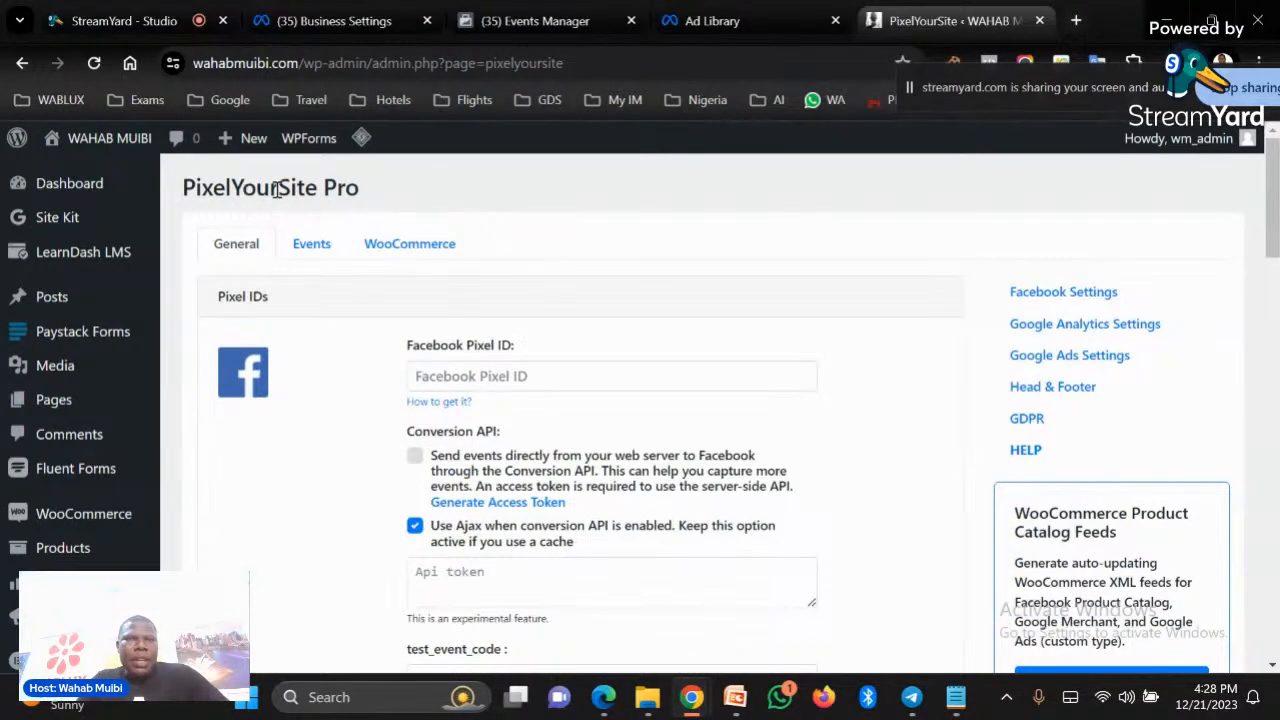
pyautogui.scroll(-3, 186, 300)
pyautogui.scroll(3, 243, 300)
pyautogui.click(237, 243)
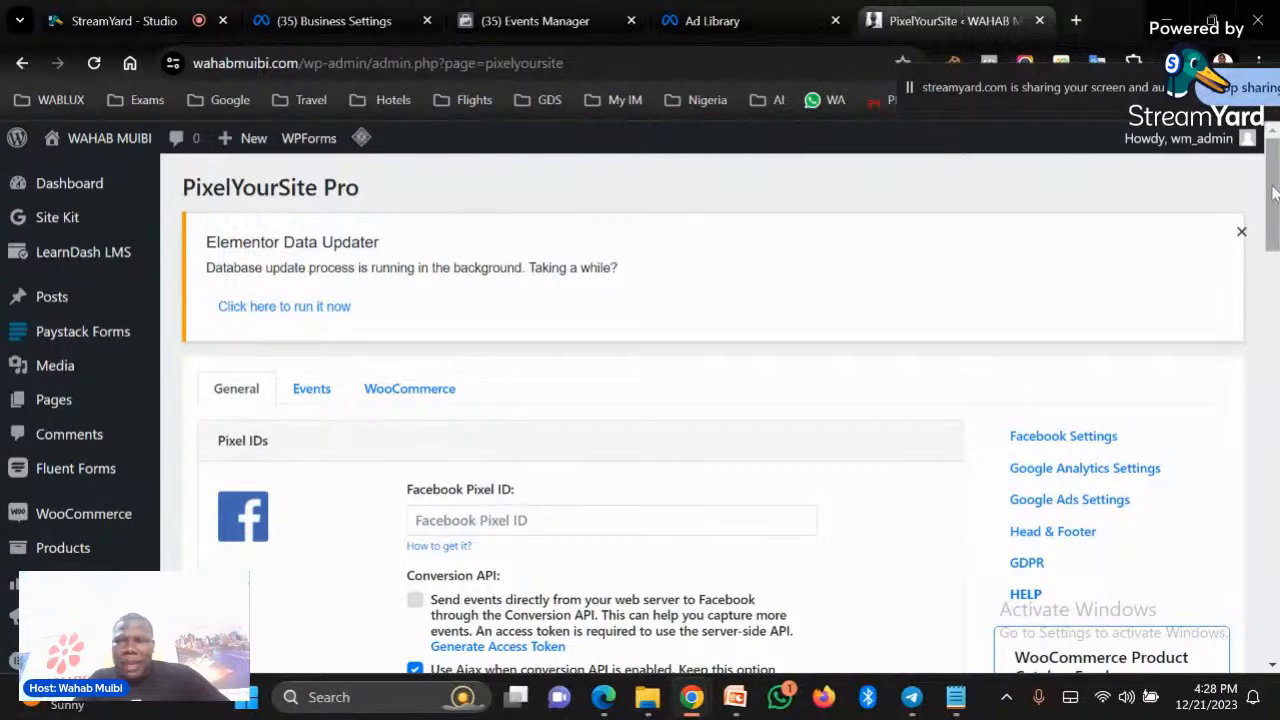
pyautogui.click(1240, 236)
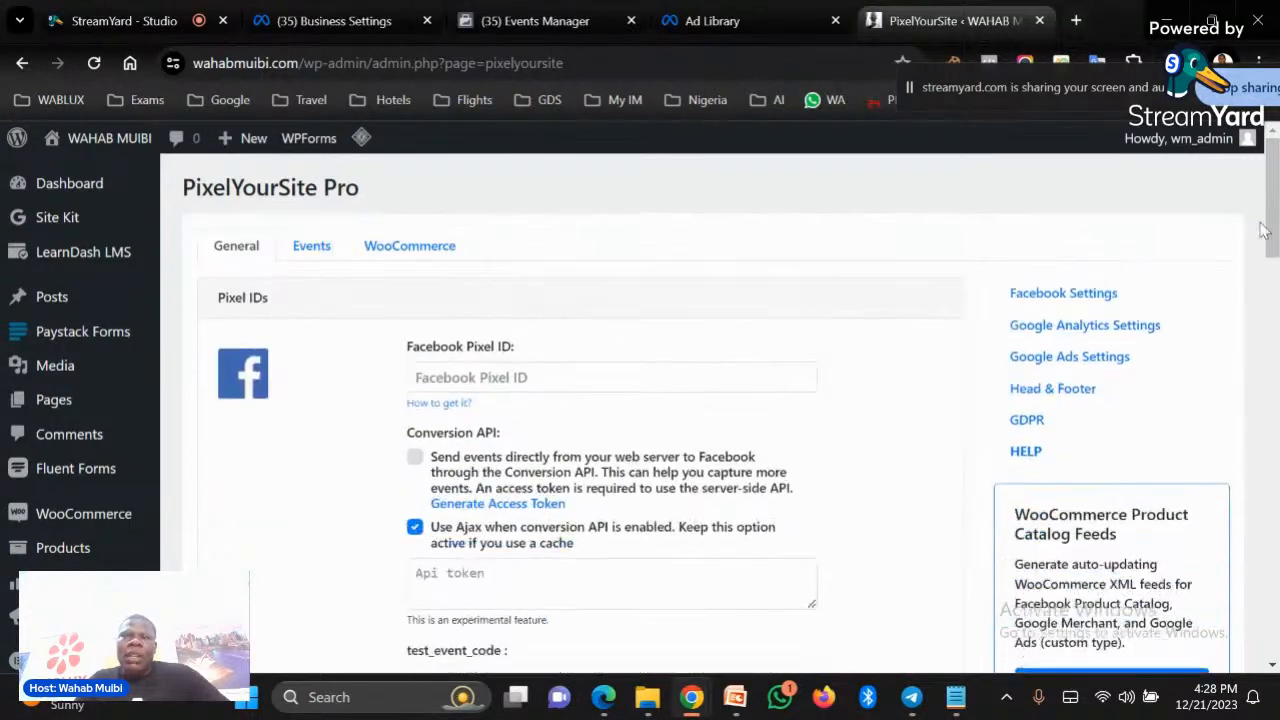
pyautogui.scroll(-3, 660, 300)
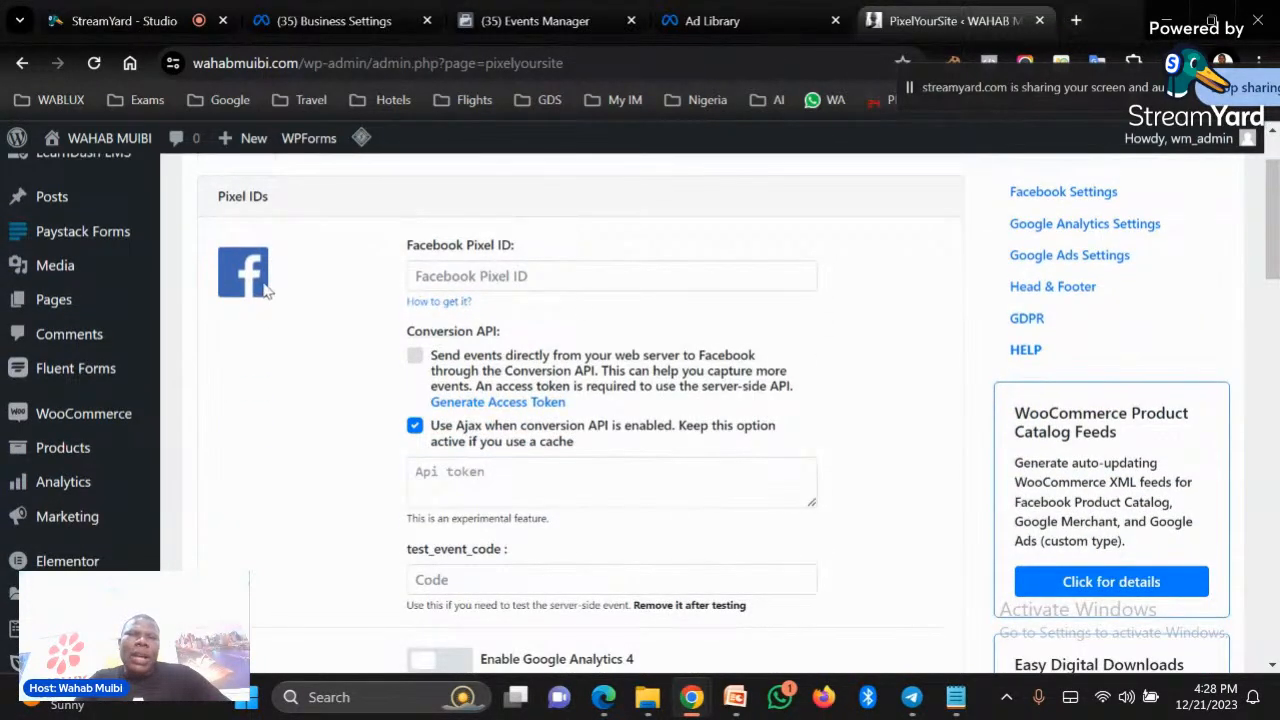
pyautogui.scroll(2, 265, 290)
pyautogui.scroll(-5, 378, 333)
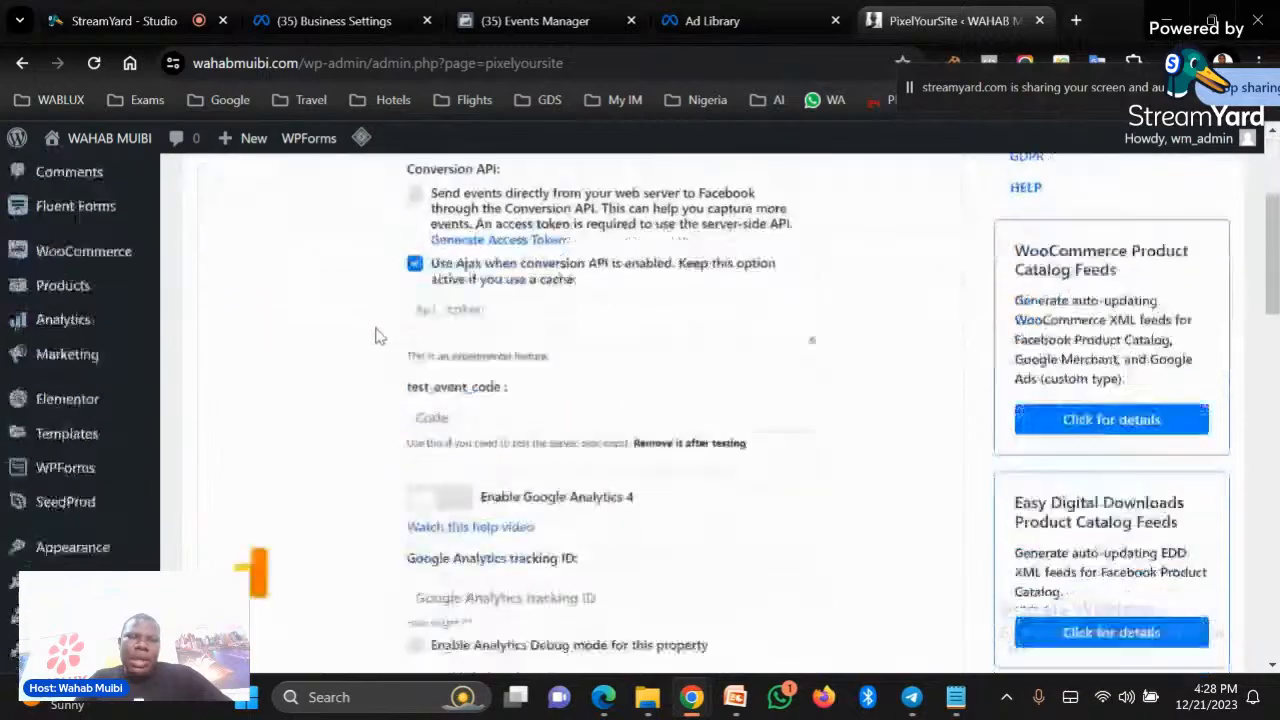
pyautogui.scroll(-6, 378, 333)
pyautogui.scroll(7, 471, 337)
pyautogui.scroll(1, 420, 330)
pyautogui.scroll(-2, 557, 349)
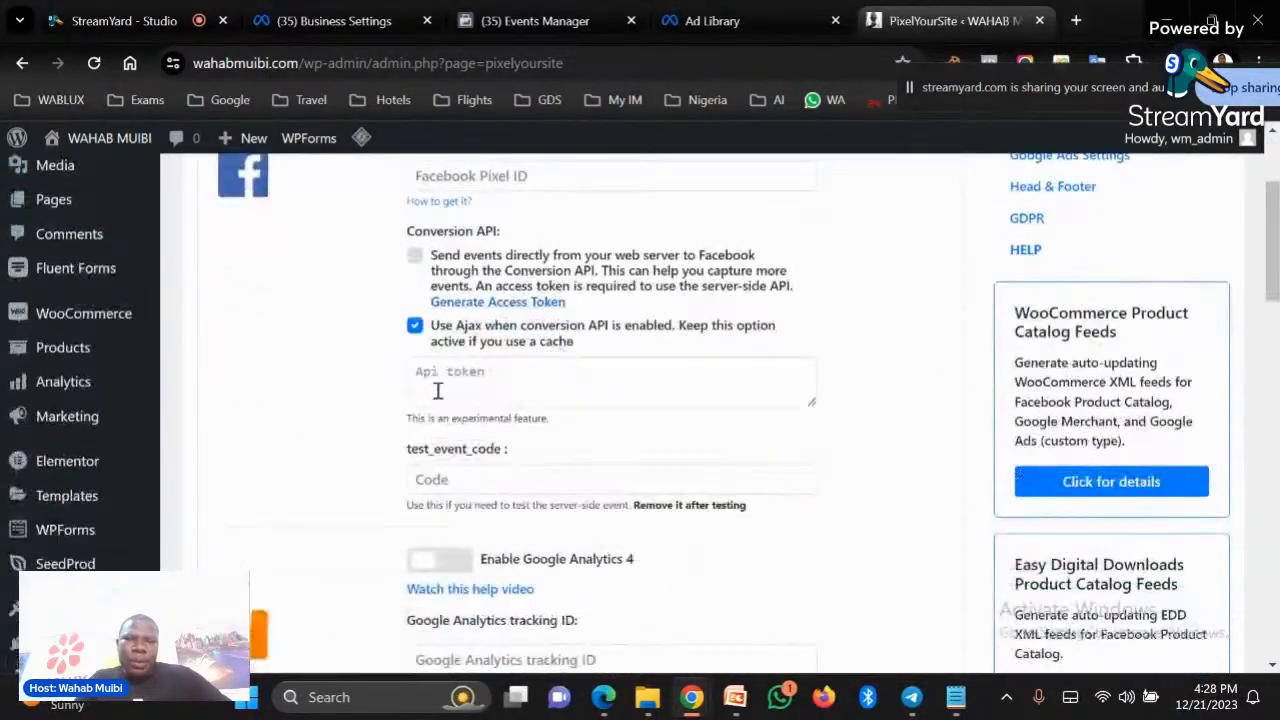
pyautogui.scroll(-1, 520, 421)
pyautogui.scroll(4, 643, 349)
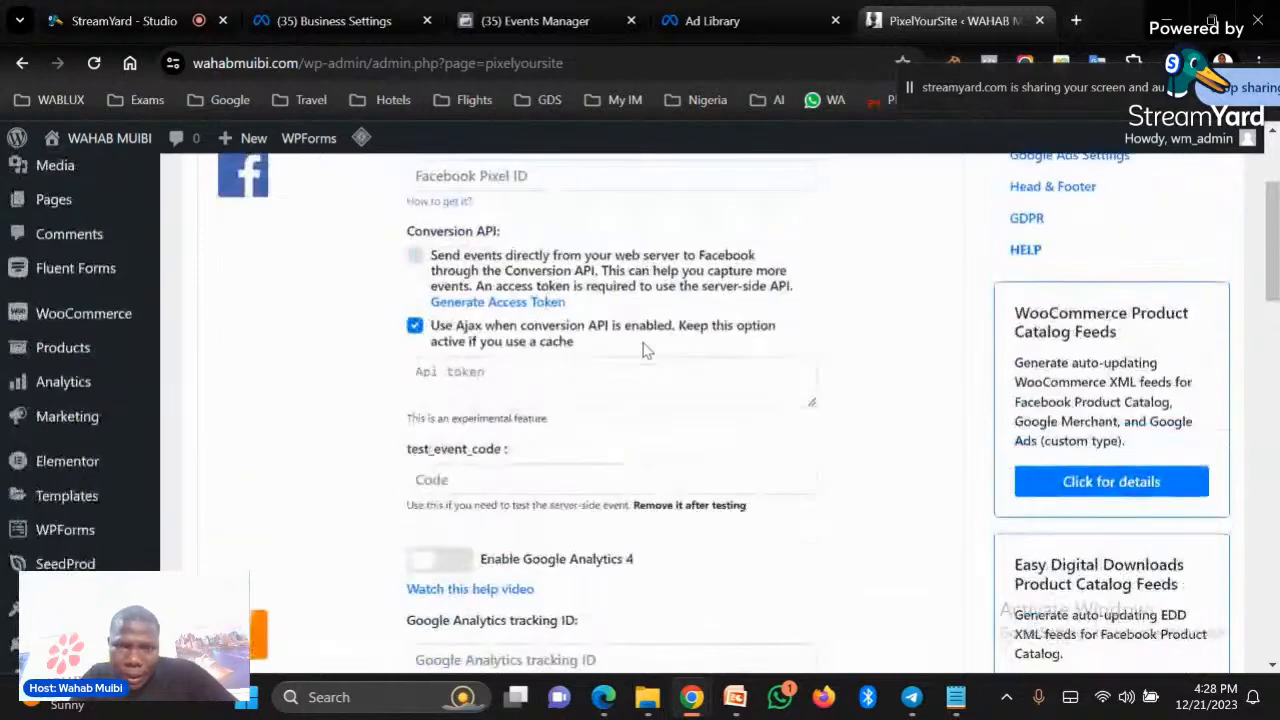
# Paste the Training Pixel ID into the Facebook Pixel ID field and save the PixelYourSite settings
pyautogui.click(533, 375)
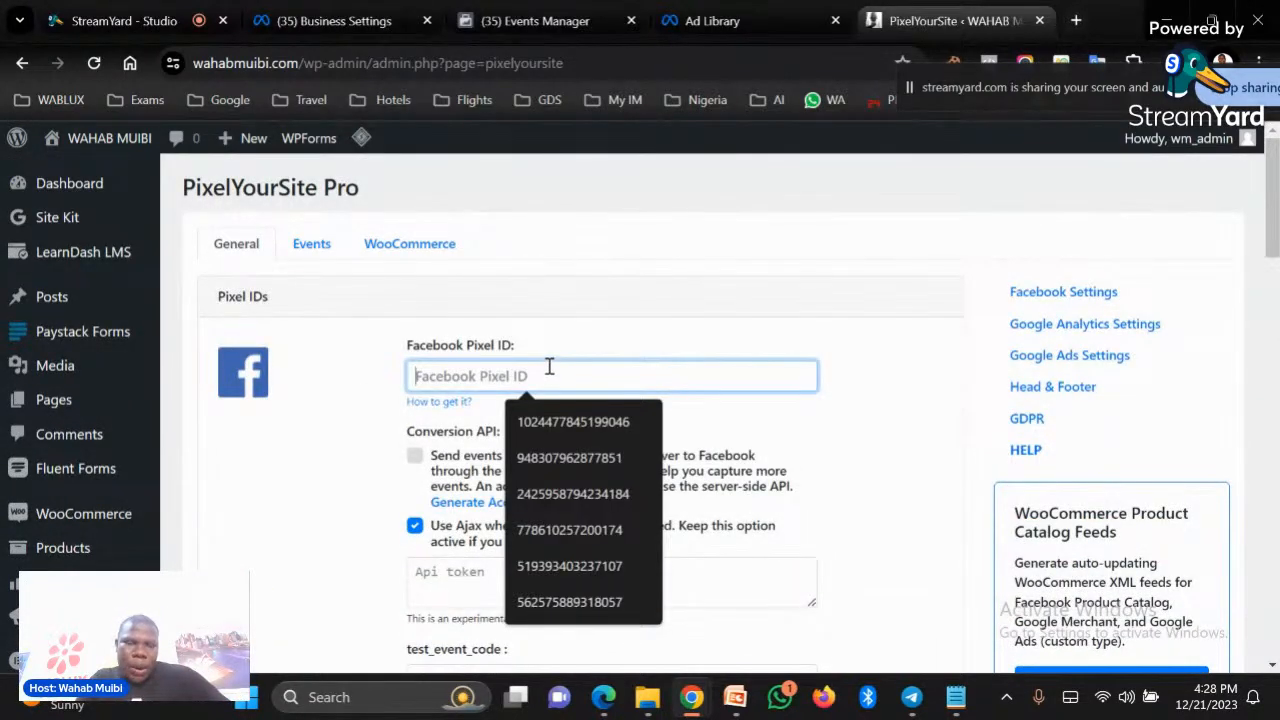
pyautogui.hotkey('ctrl', 'v')
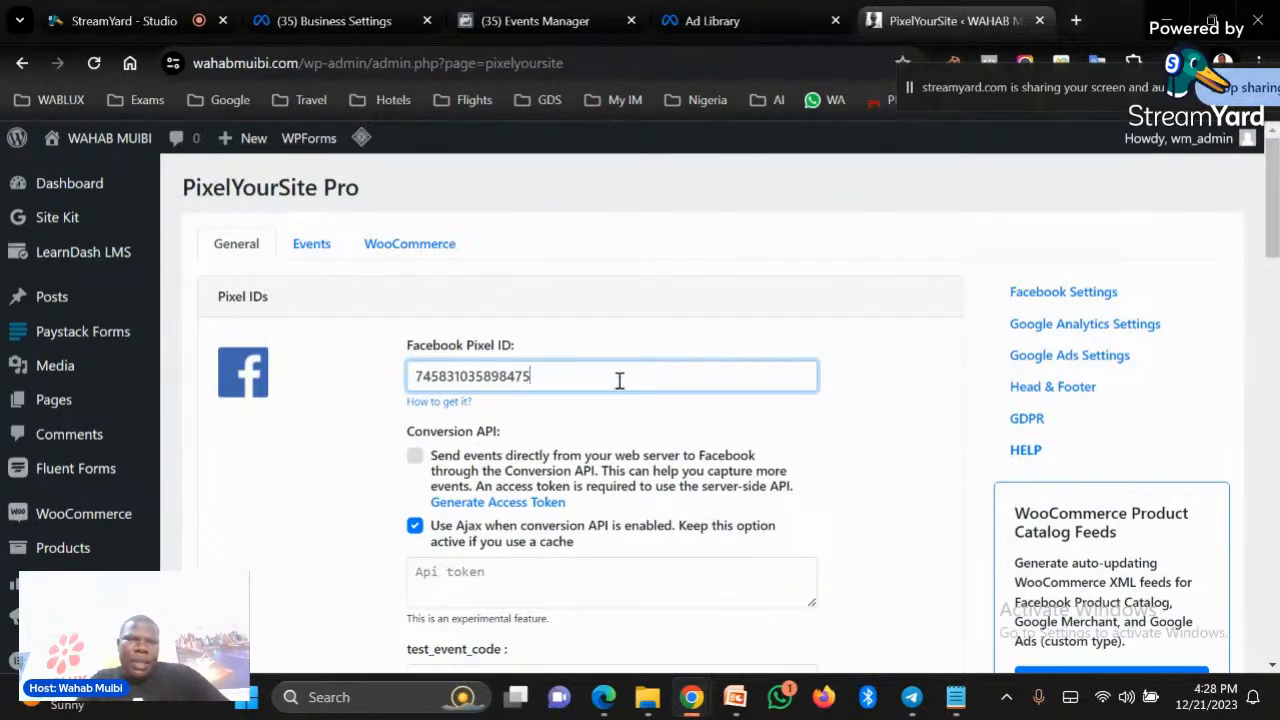
pyautogui.scroll(-4, 596, 368)
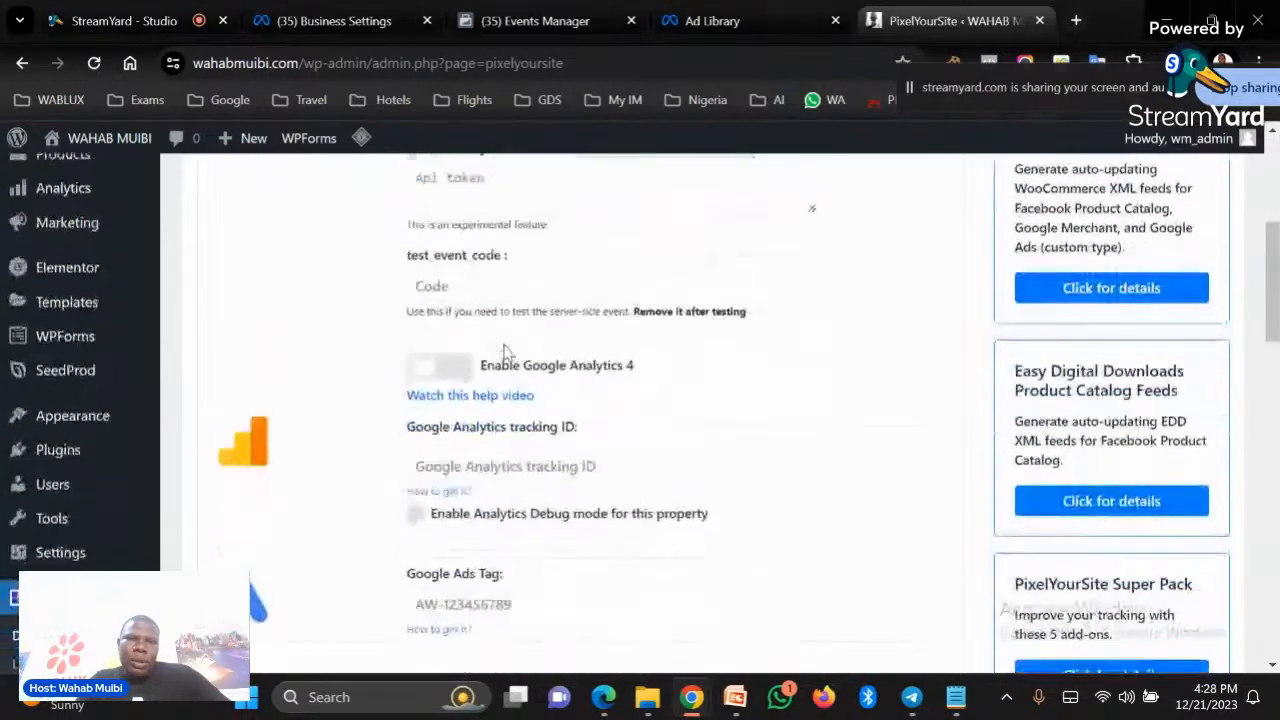
pyautogui.scroll(3, 495, 225)
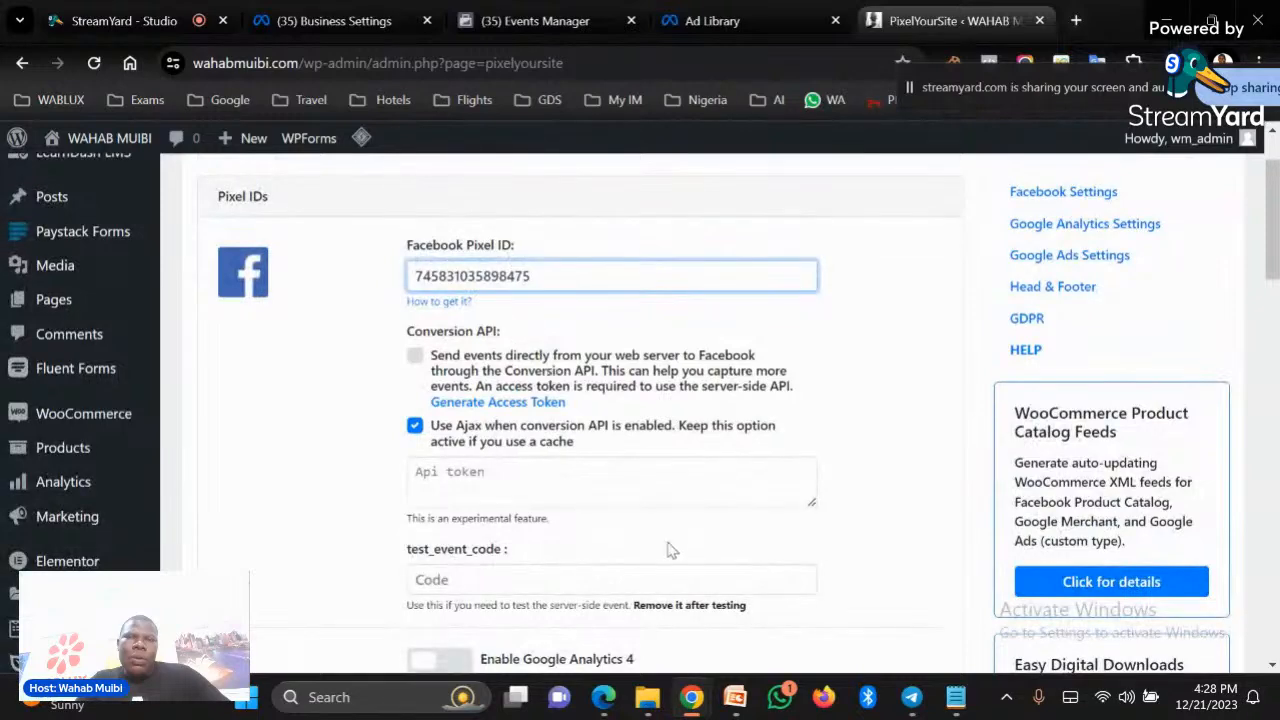
pyautogui.scroll(-7, 530, 487)
pyautogui.scroll(-6, 530, 487)
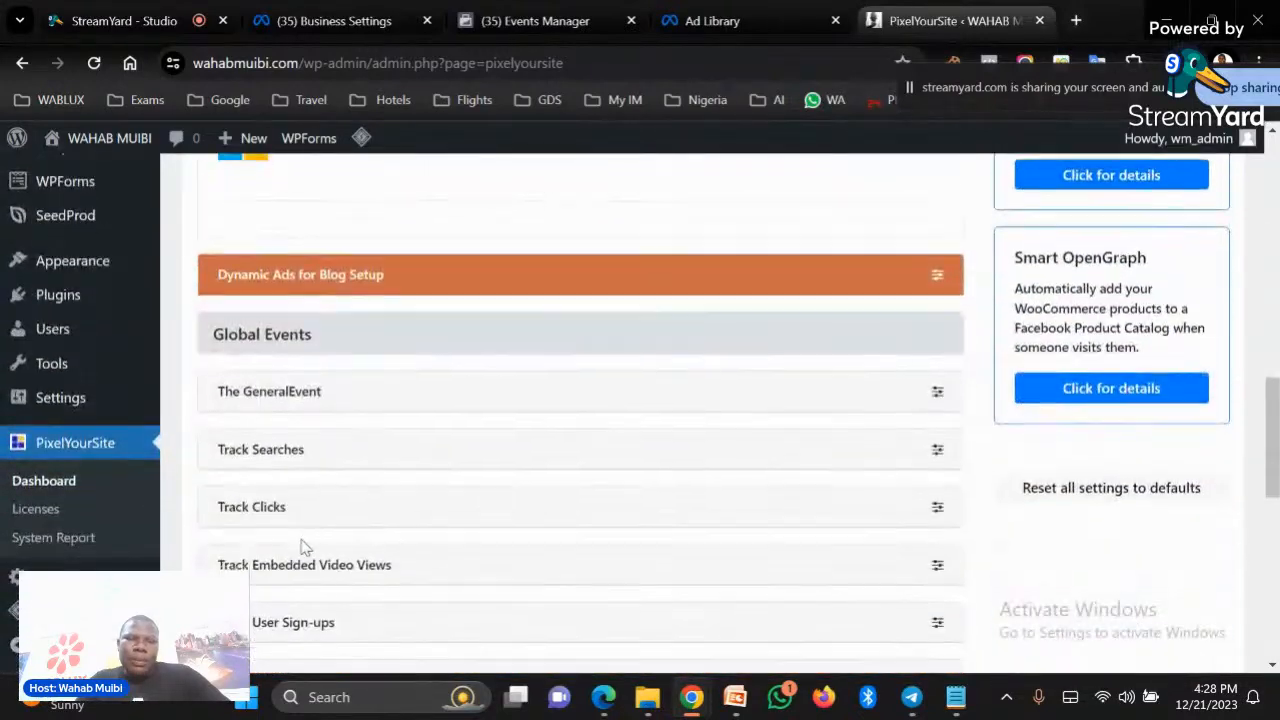
pyautogui.scroll(-6, 345, 580)
pyautogui.click(571, 582)
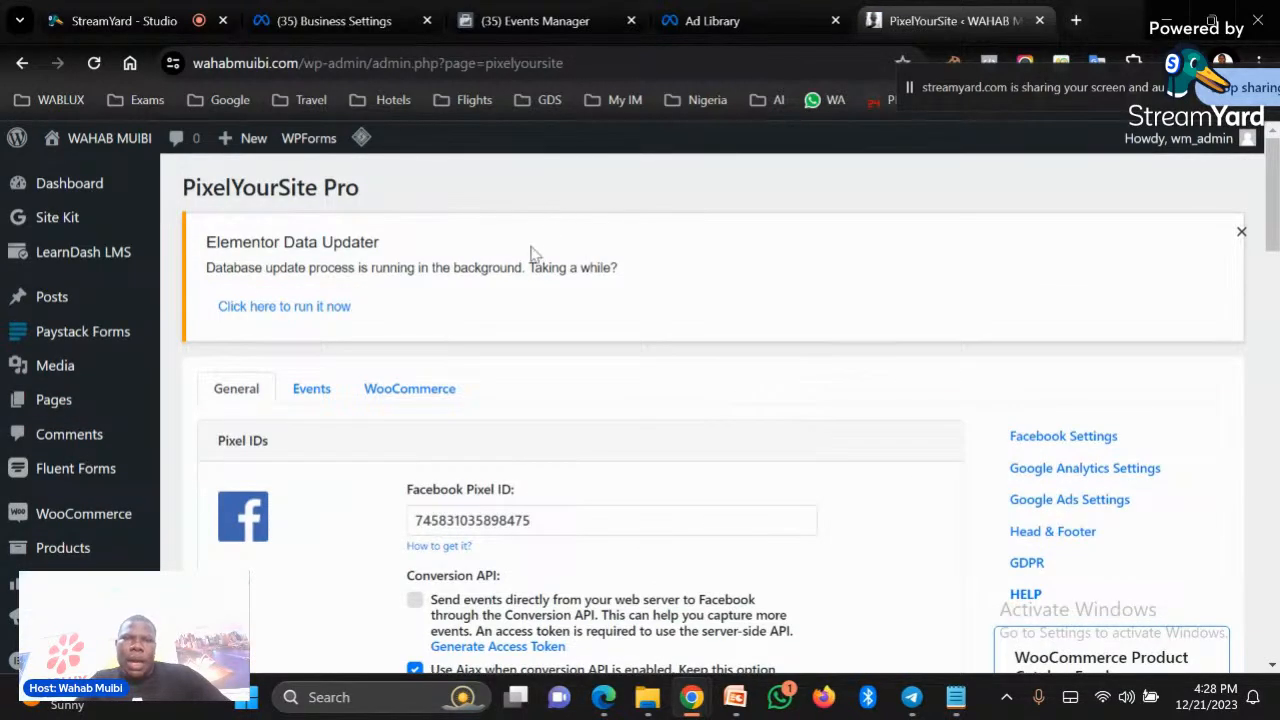
pyautogui.scroll(-1, 540, 369)
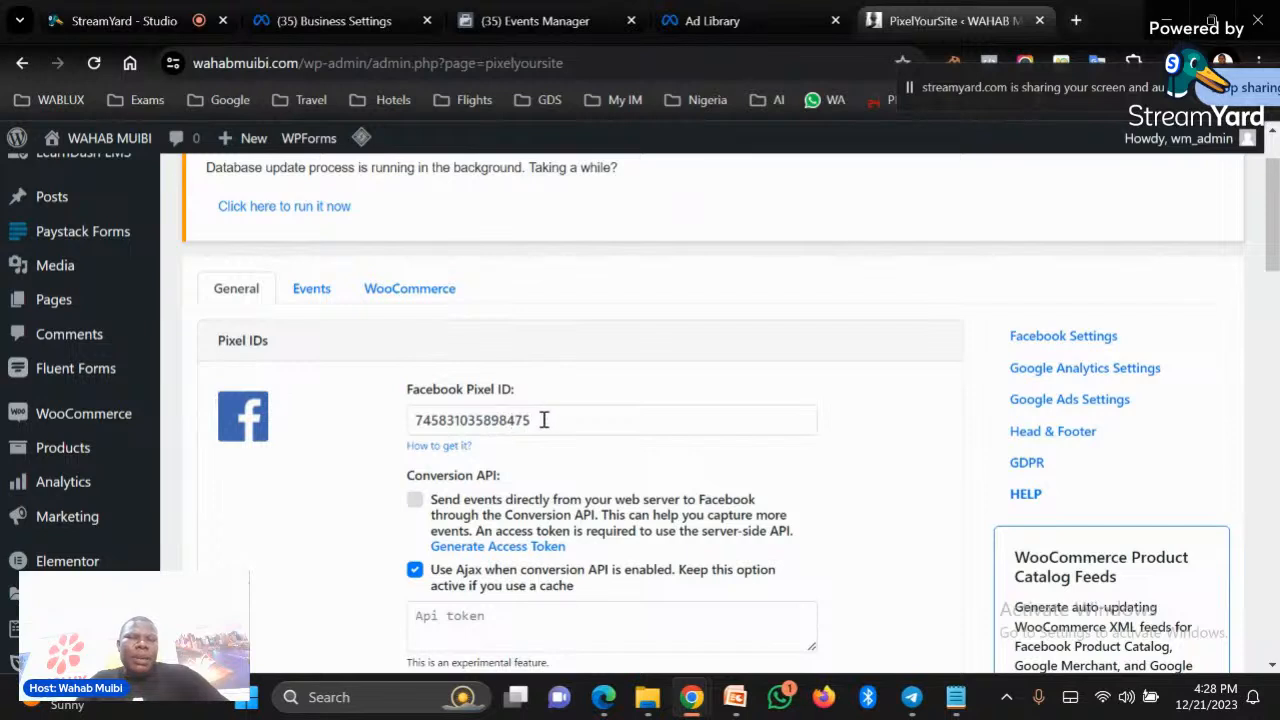
# Return to the Events Manager tab and scroll the Training Pixel overview to the Conversions API setup
pyautogui.click(719, 23)
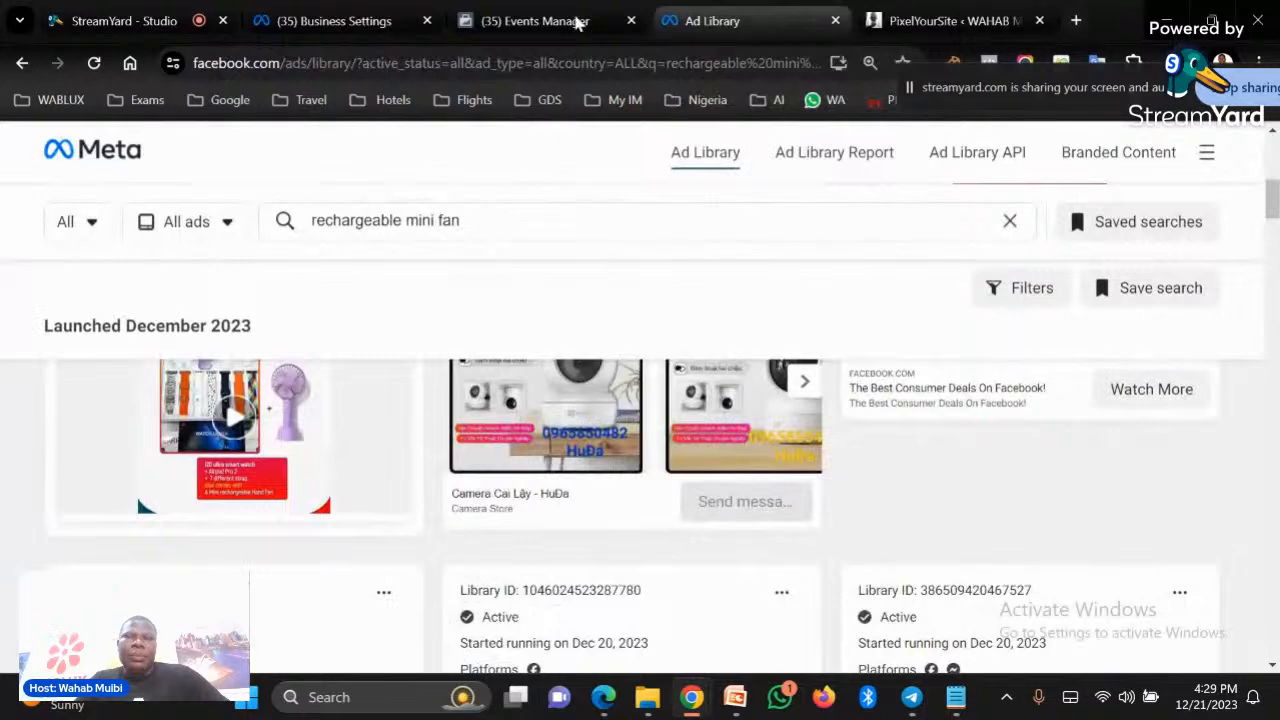
pyautogui.click(922, 17)
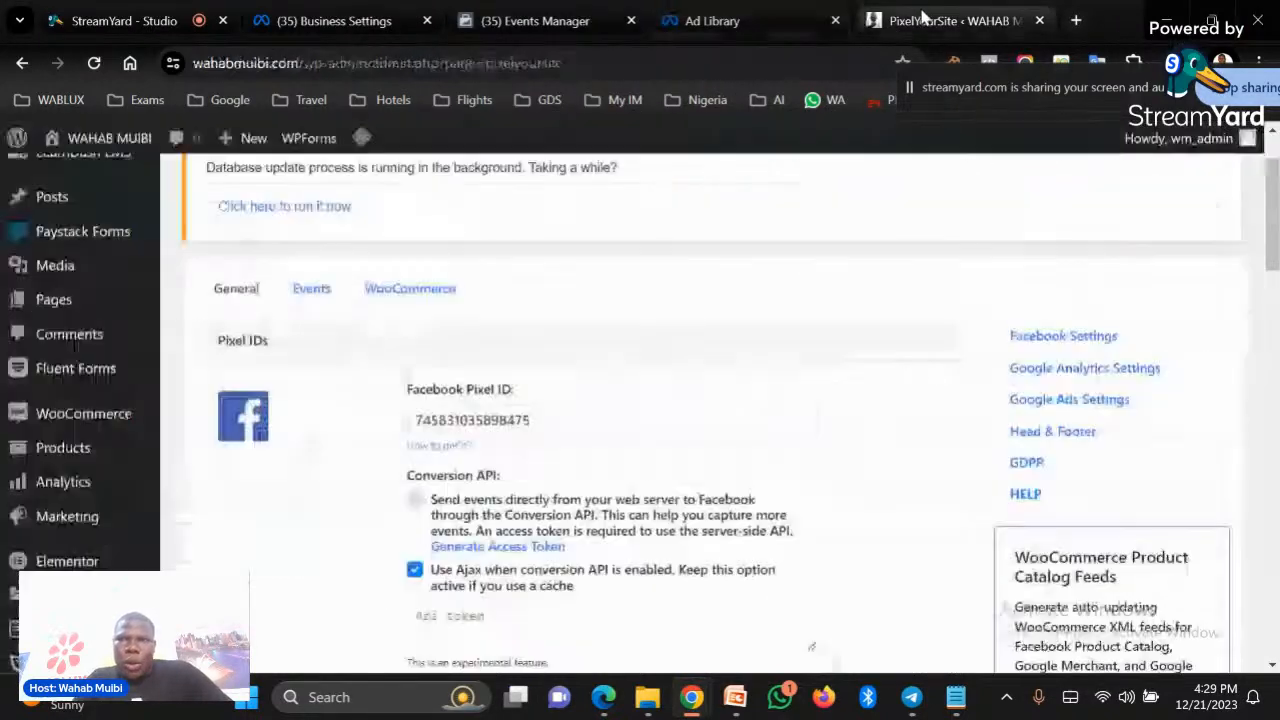
pyautogui.click(506, 21)
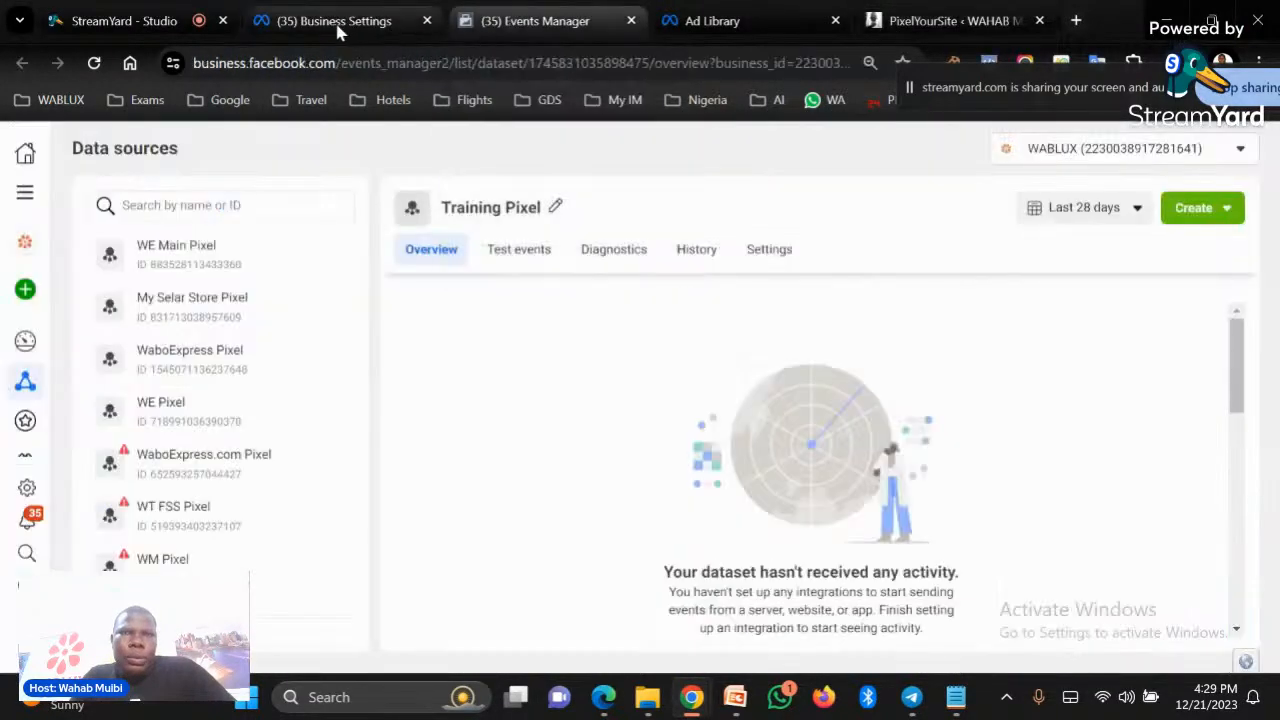
pyautogui.click(338, 30)
pyautogui.click(500, 20)
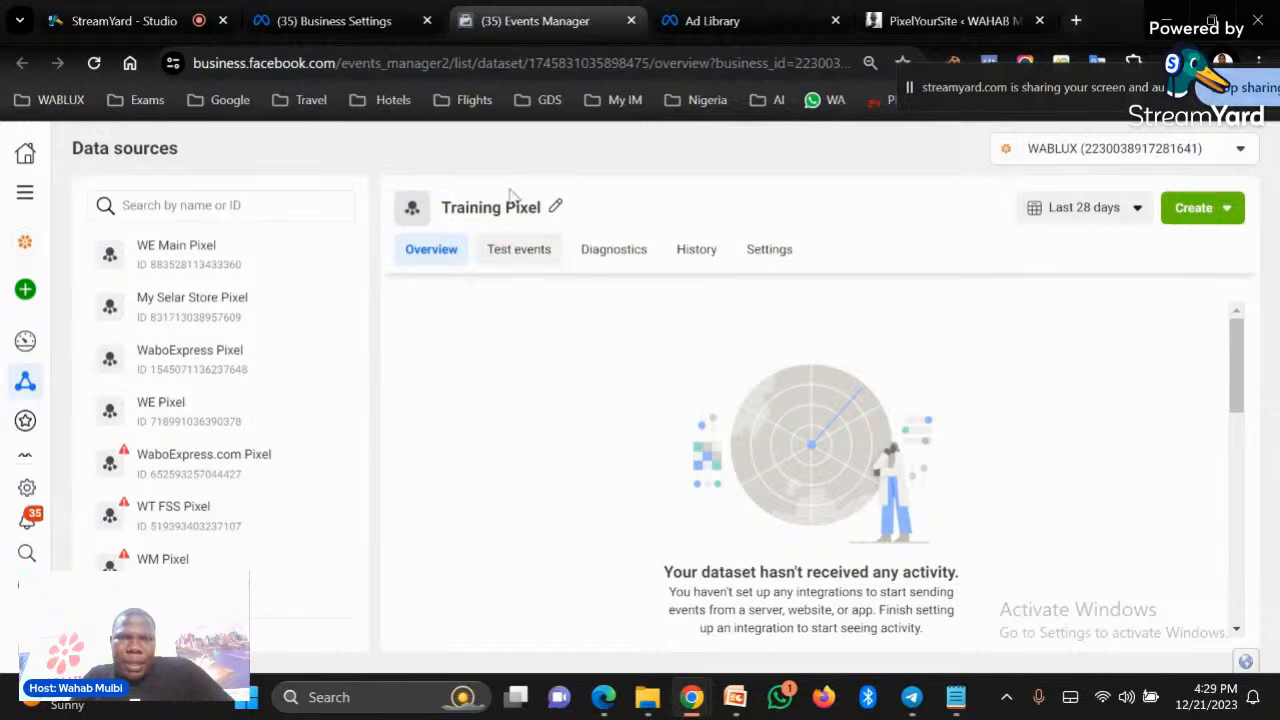
pyautogui.scroll(-5, 589, 374)
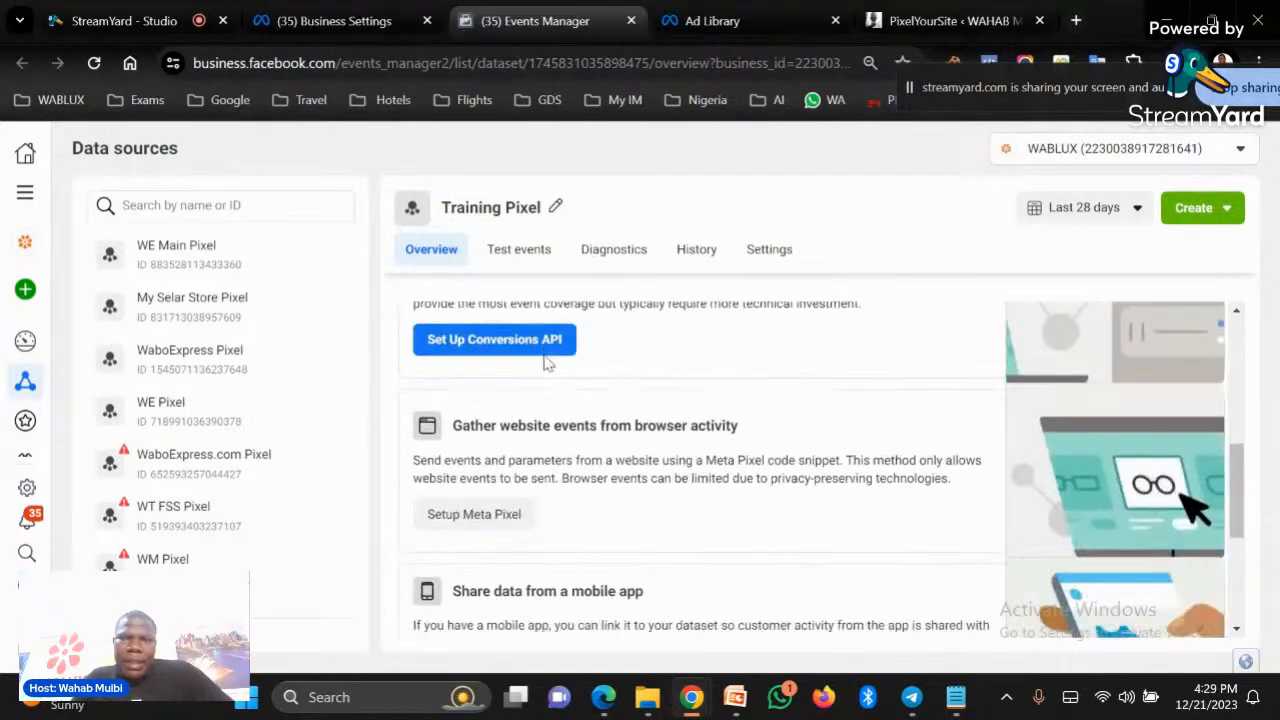
pyautogui.scroll(2, 548, 340)
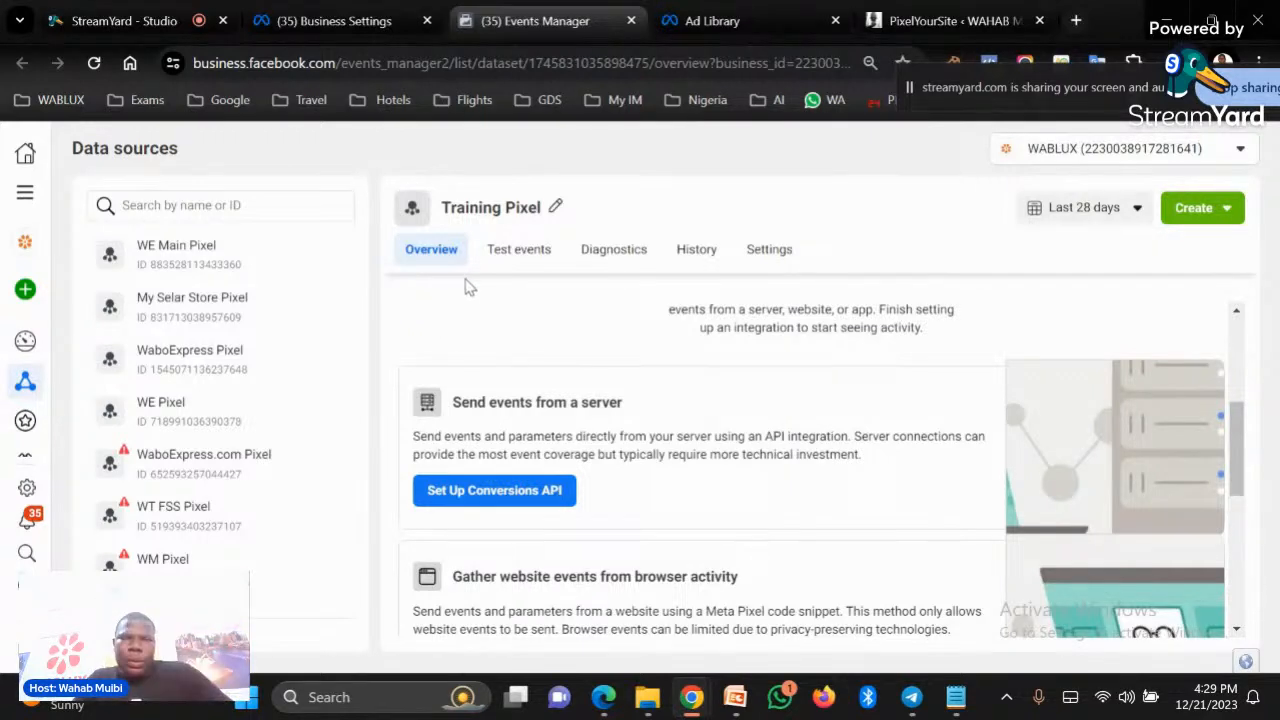
pyautogui.scroll(-1, 567, 424)
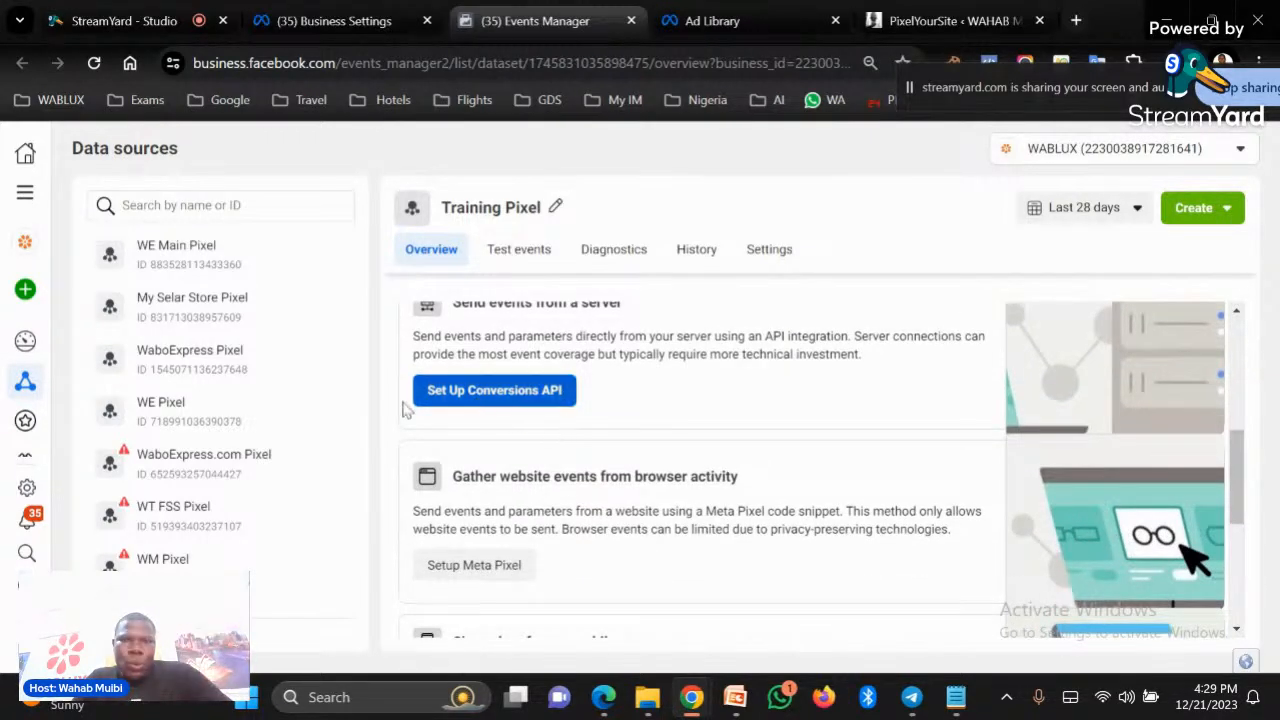
# Choose manual setup for the Training Pixel's Conversions API and continue to the implementation overview
pyautogui.click(507, 396)
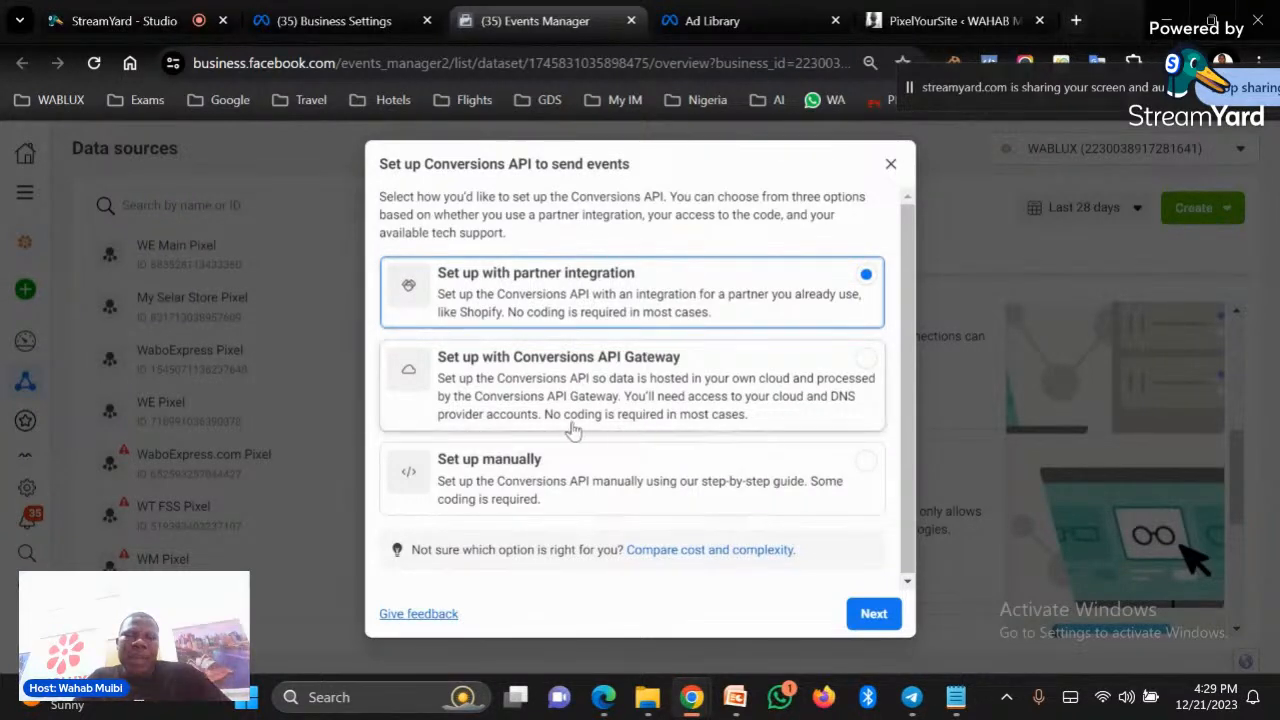
pyautogui.click(510, 483)
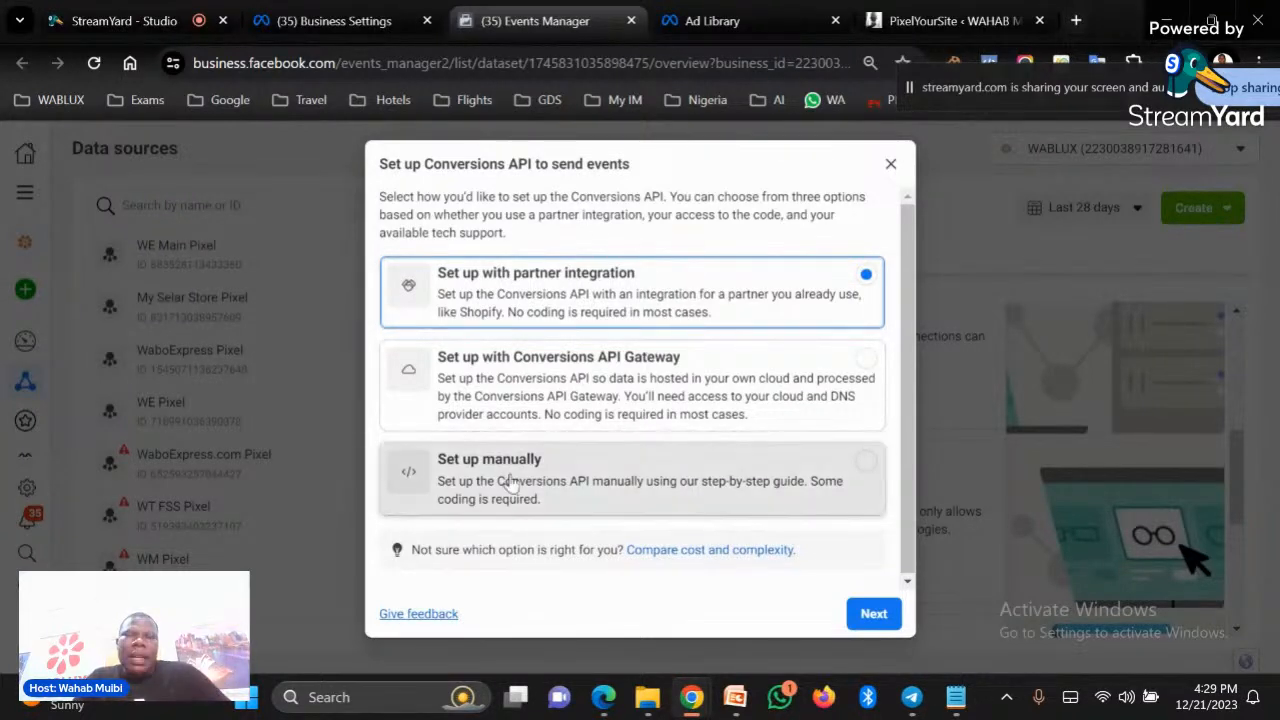
pyautogui.click(875, 616)
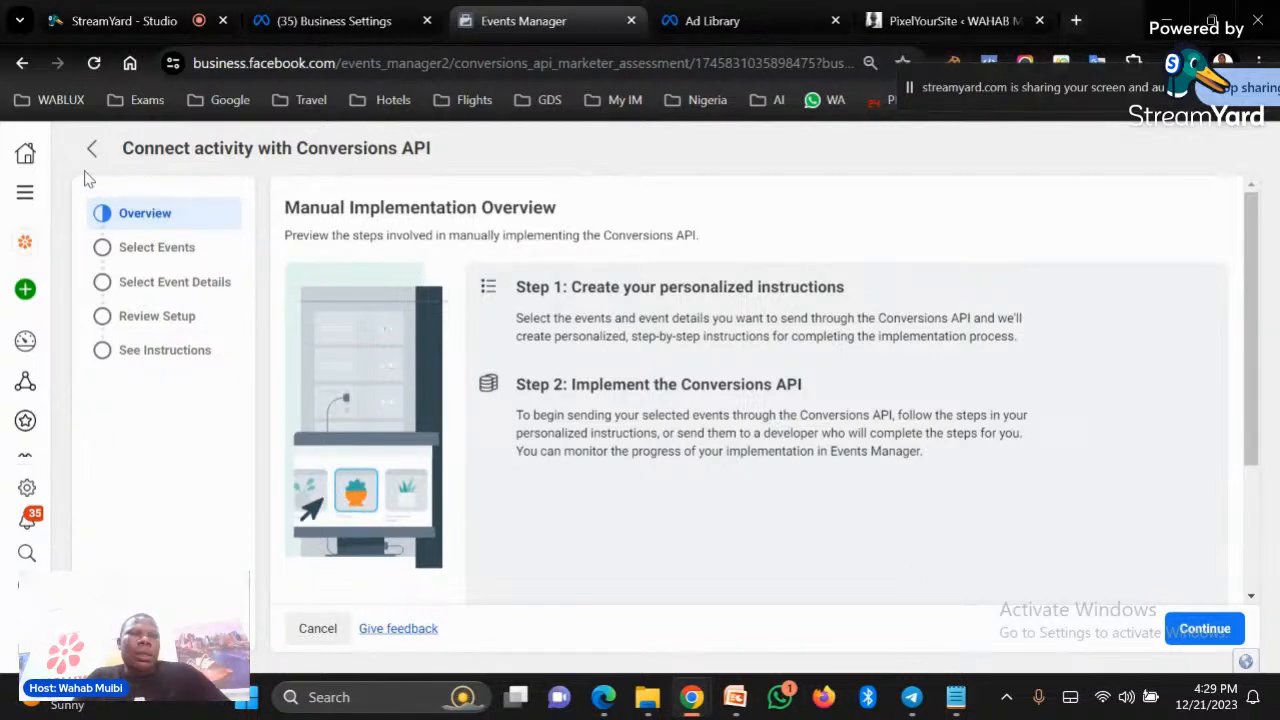
# Generate a Conversions API access token in WE Main Pixel's settings and copy it
pyautogui.click(91, 148)
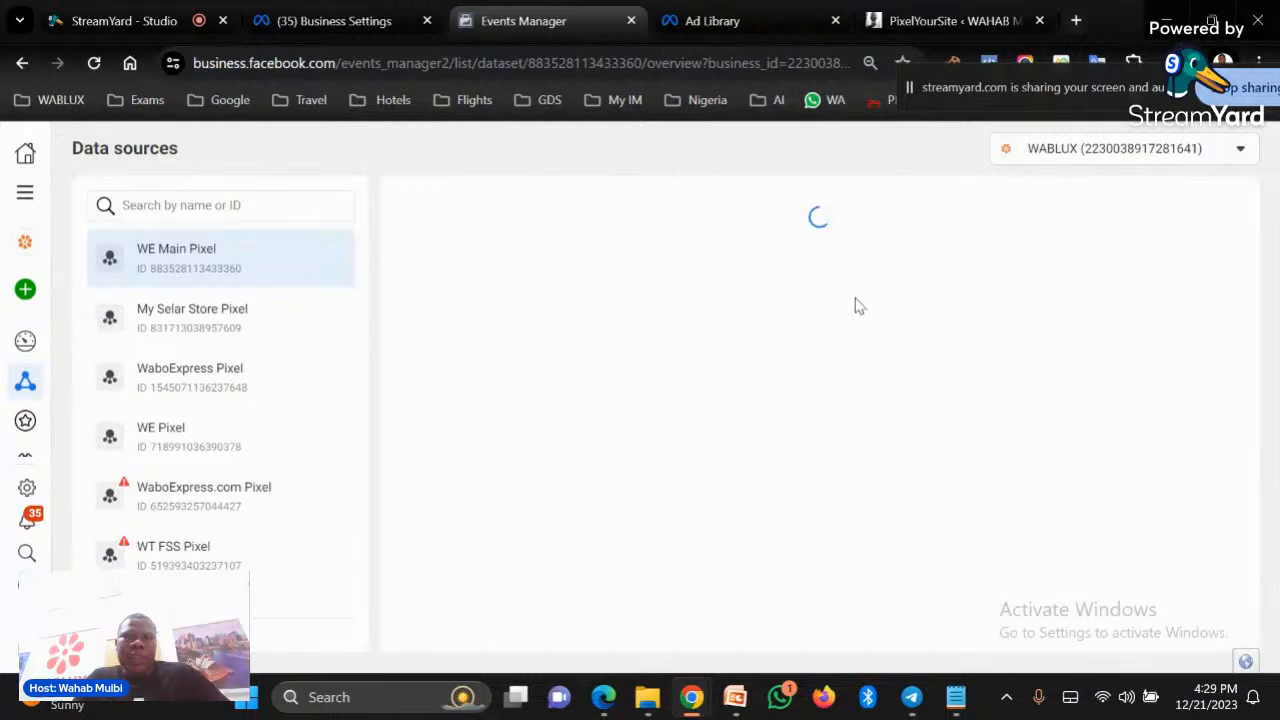
pyautogui.click(756, 254)
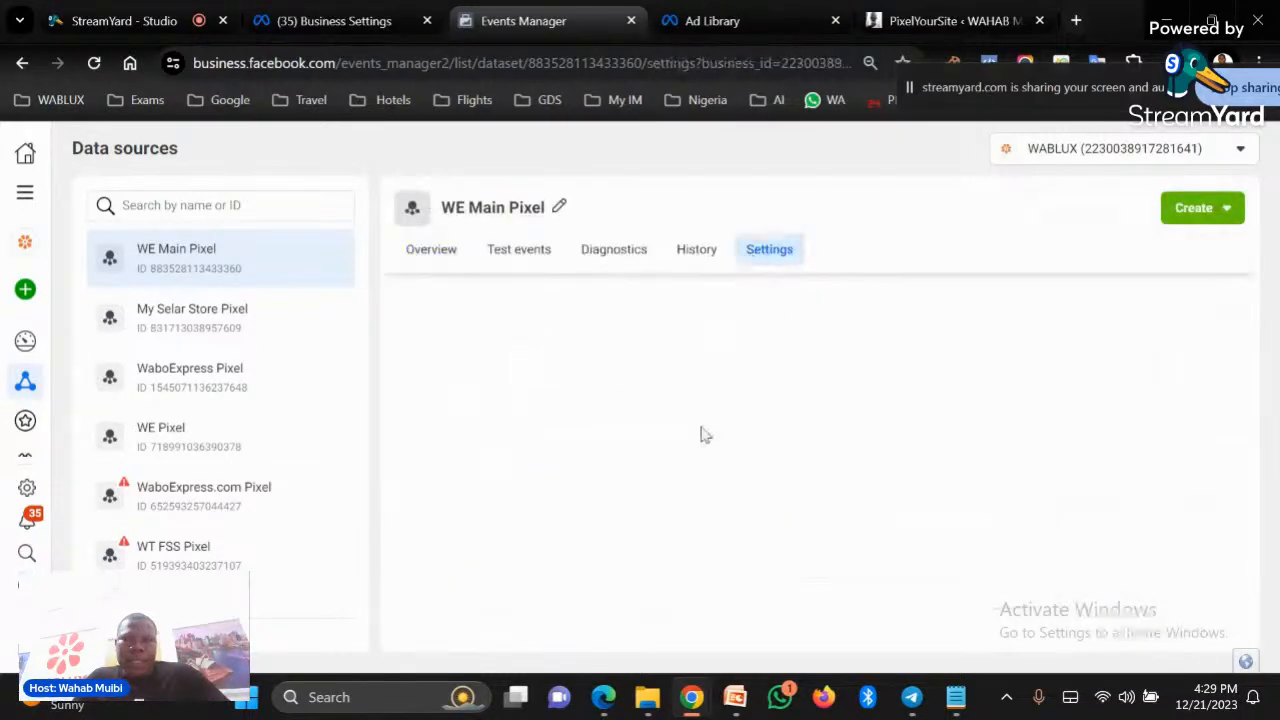
pyautogui.scroll(-5, 565, 422)
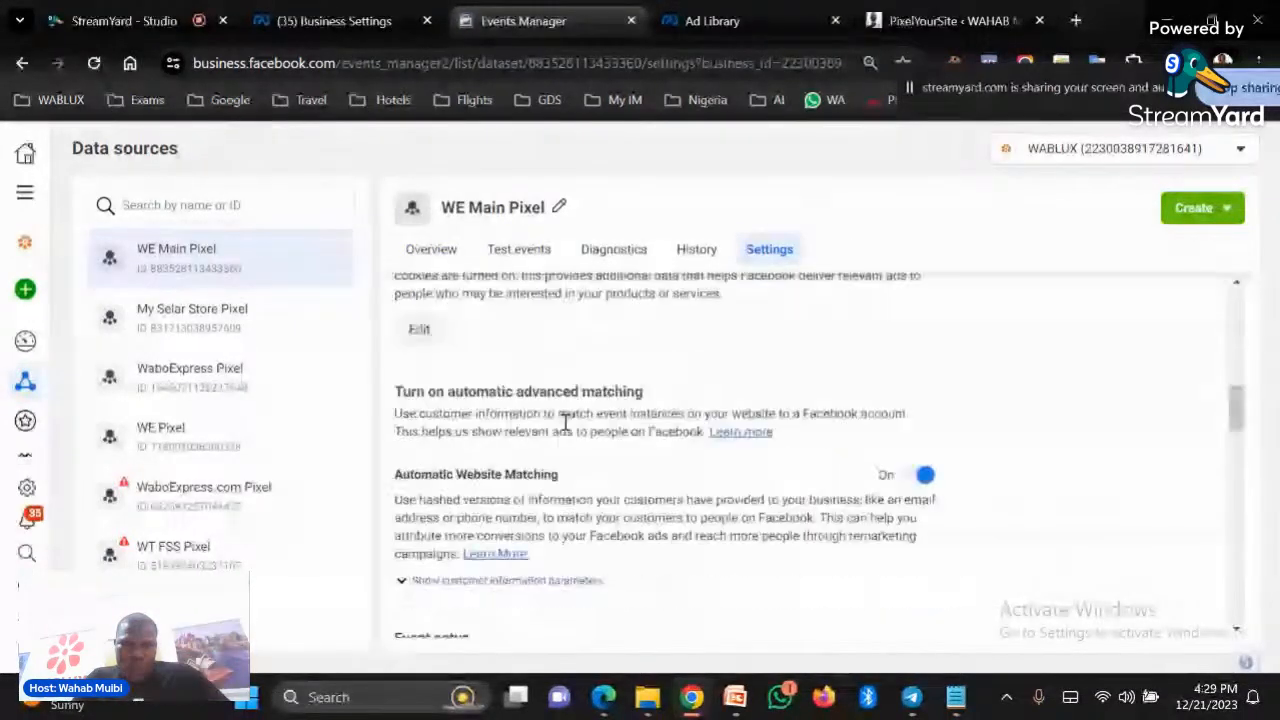
pyautogui.scroll(-5, 565, 422)
pyautogui.scroll(-1, 563, 430)
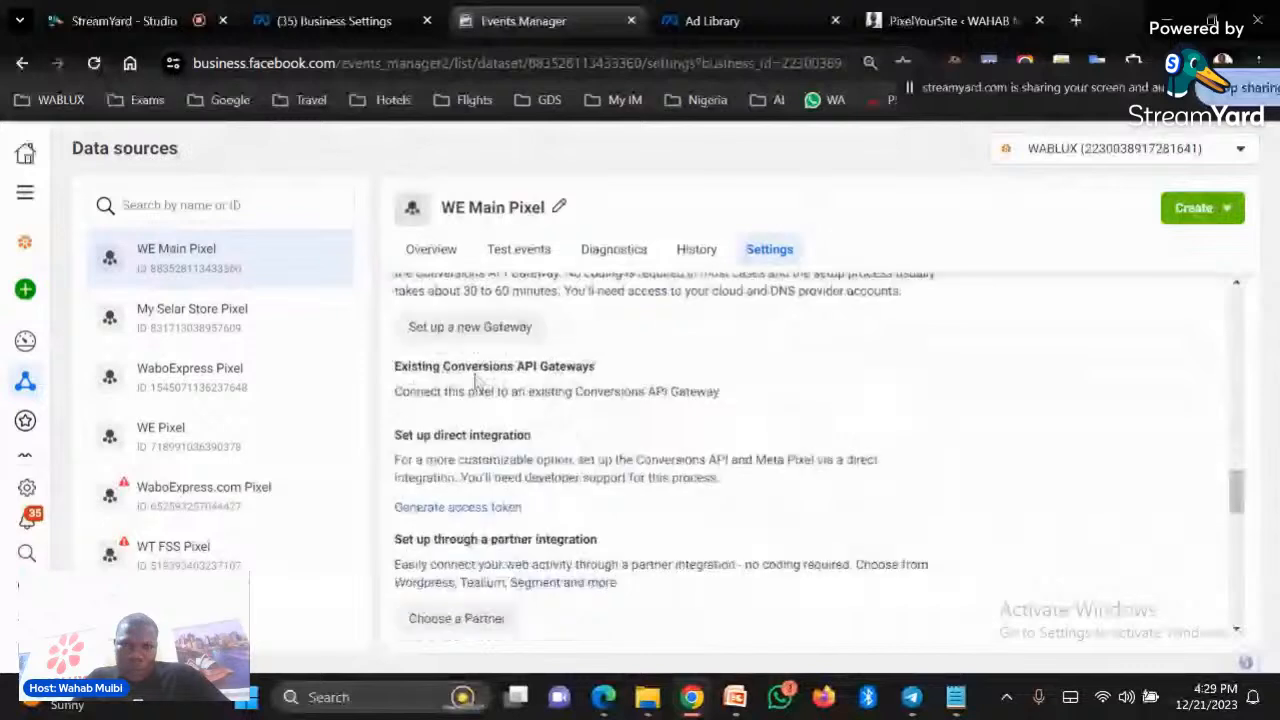
pyautogui.scroll(-1, 490, 378)
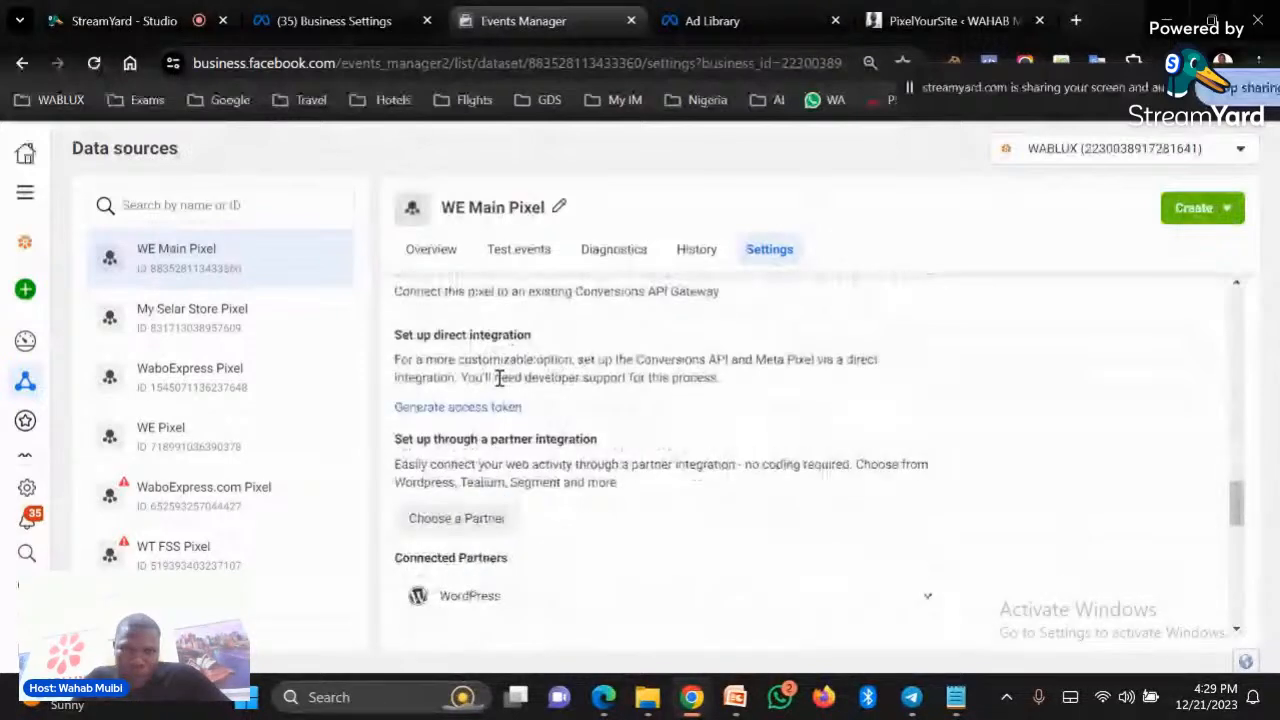
pyautogui.click(432, 410)
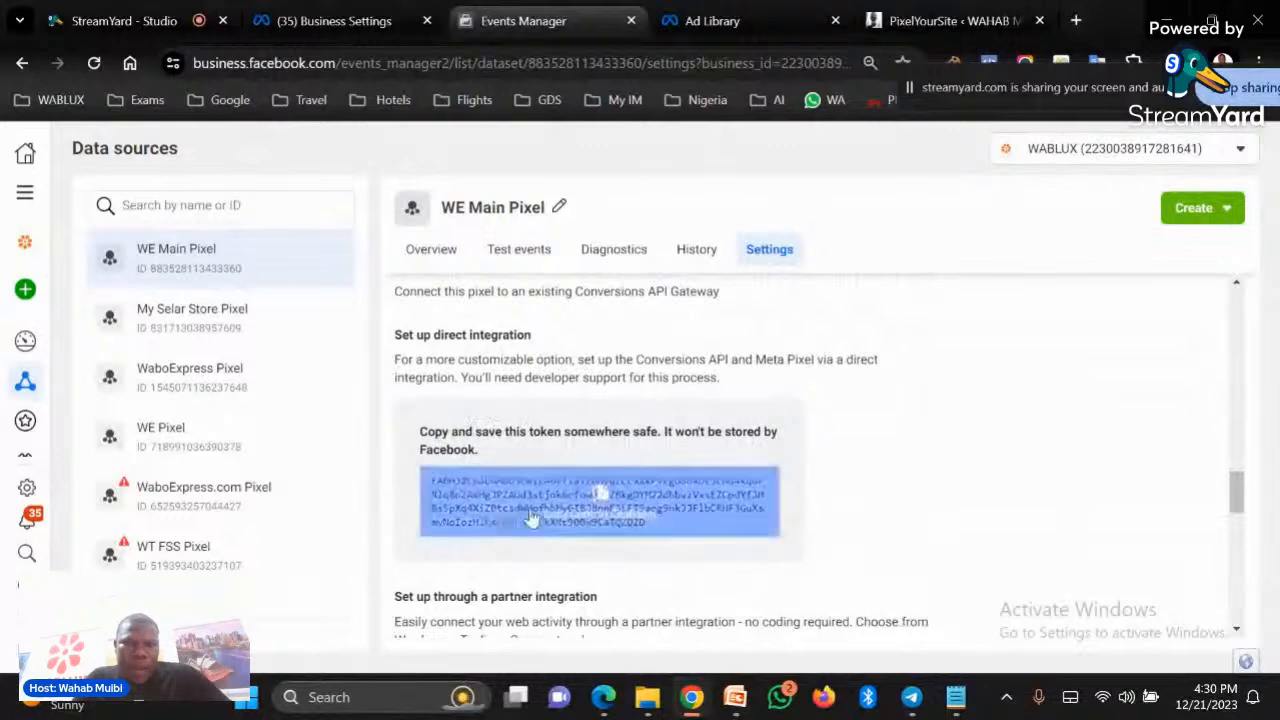
pyautogui.click(598, 497)
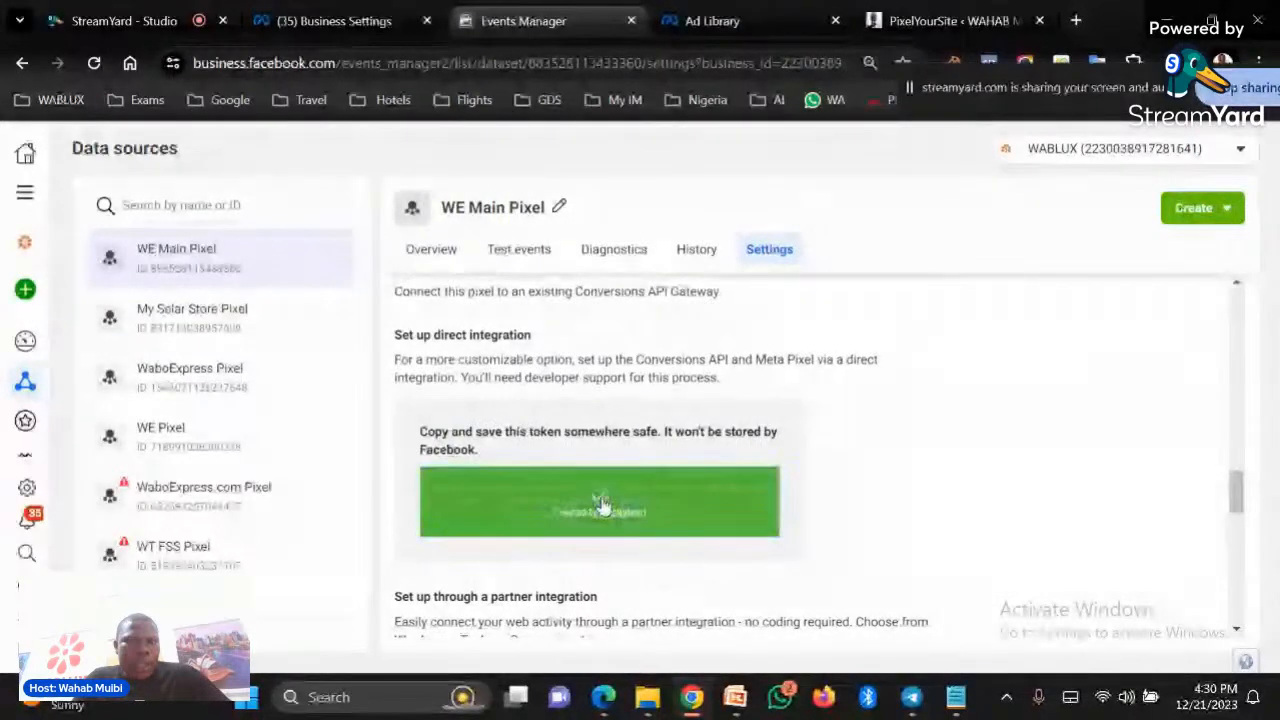
# Paste the copied access token into PixelYourSite's Api token field and save the settings
pyautogui.click(906, 14)
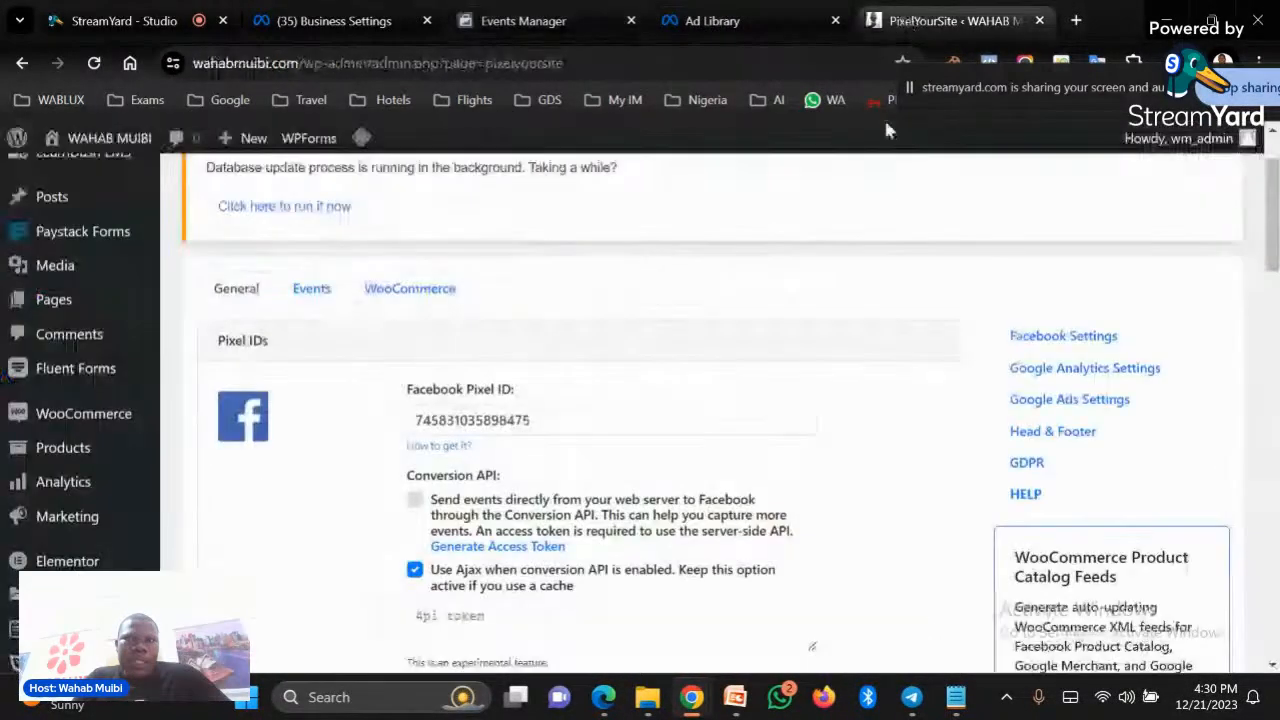
pyautogui.scroll(-4, 450, 400)
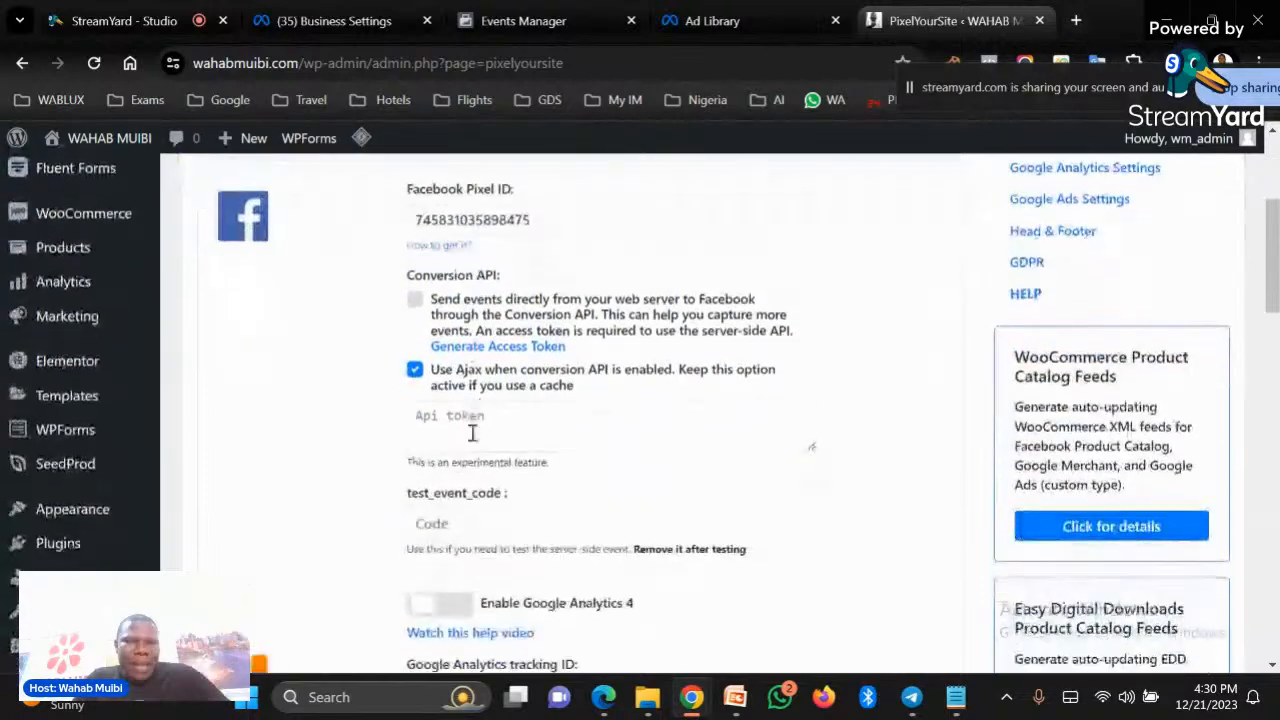
pyautogui.click(489, 220)
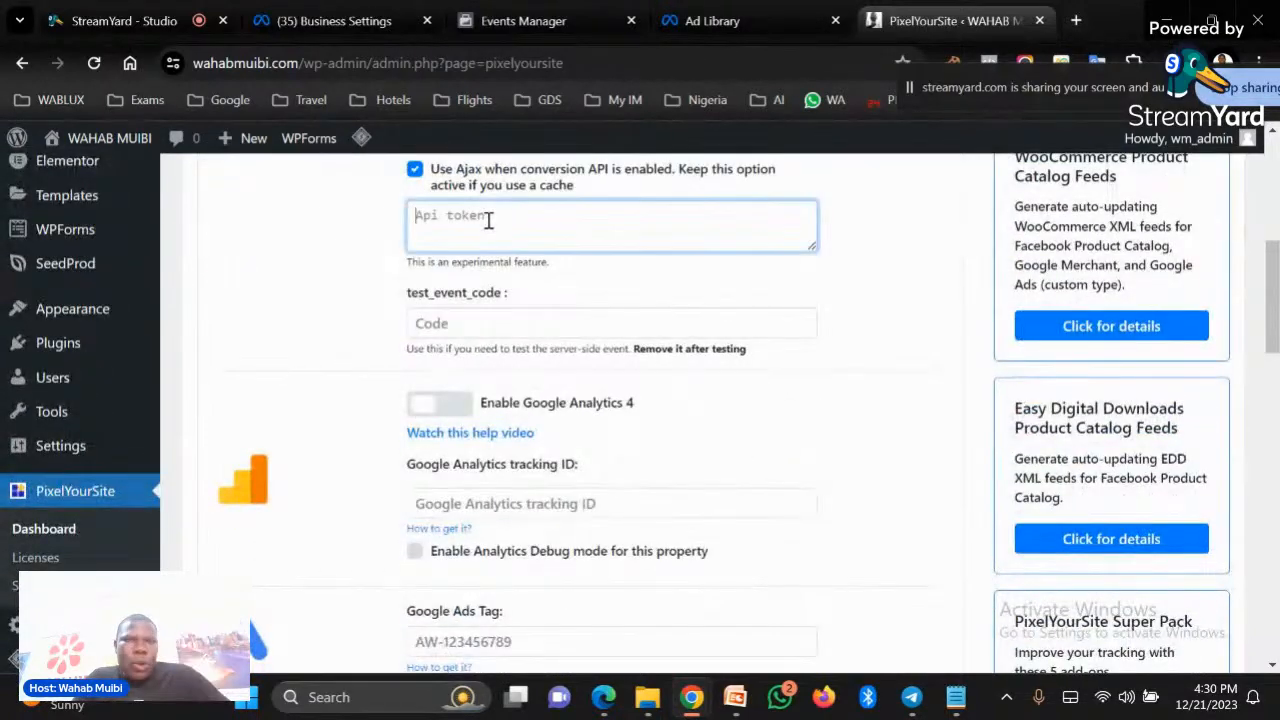
pyautogui.hotkey('ctrl', 'v')
pyautogui.scroll(3, 574, 243)
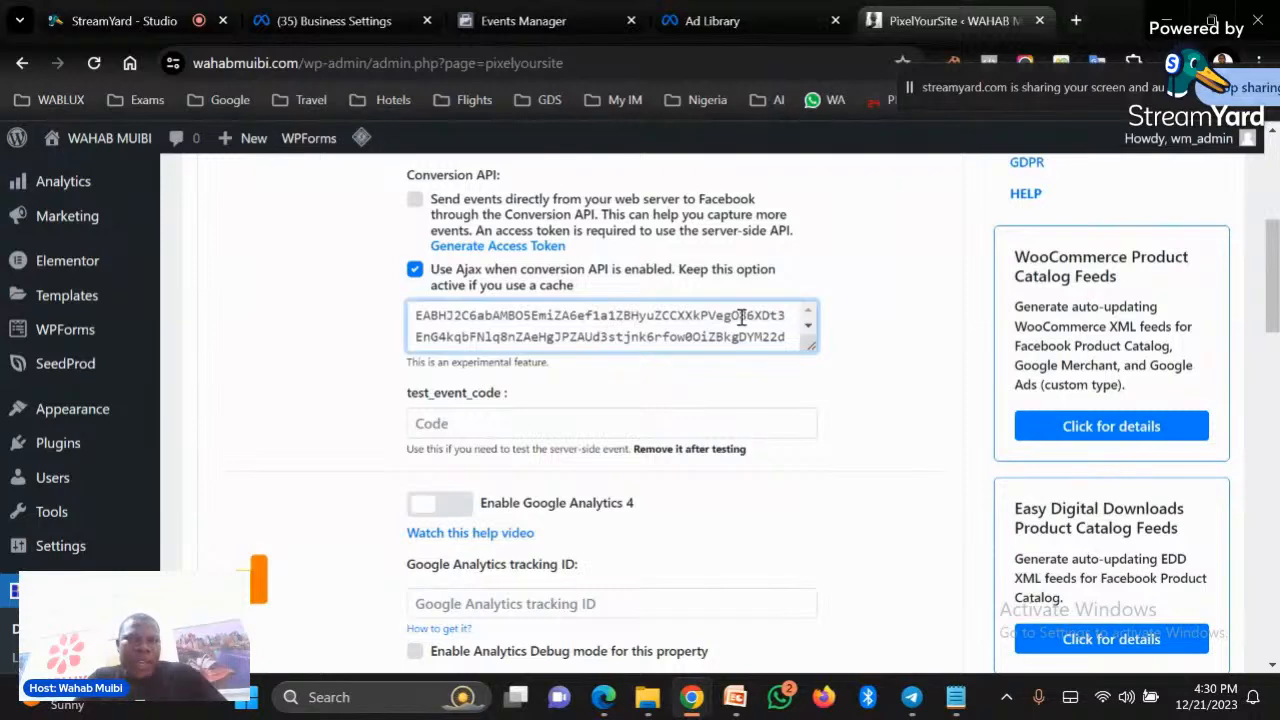
pyautogui.scroll(-2, 741, 316)
pyautogui.scroll(-15, 634, 403)
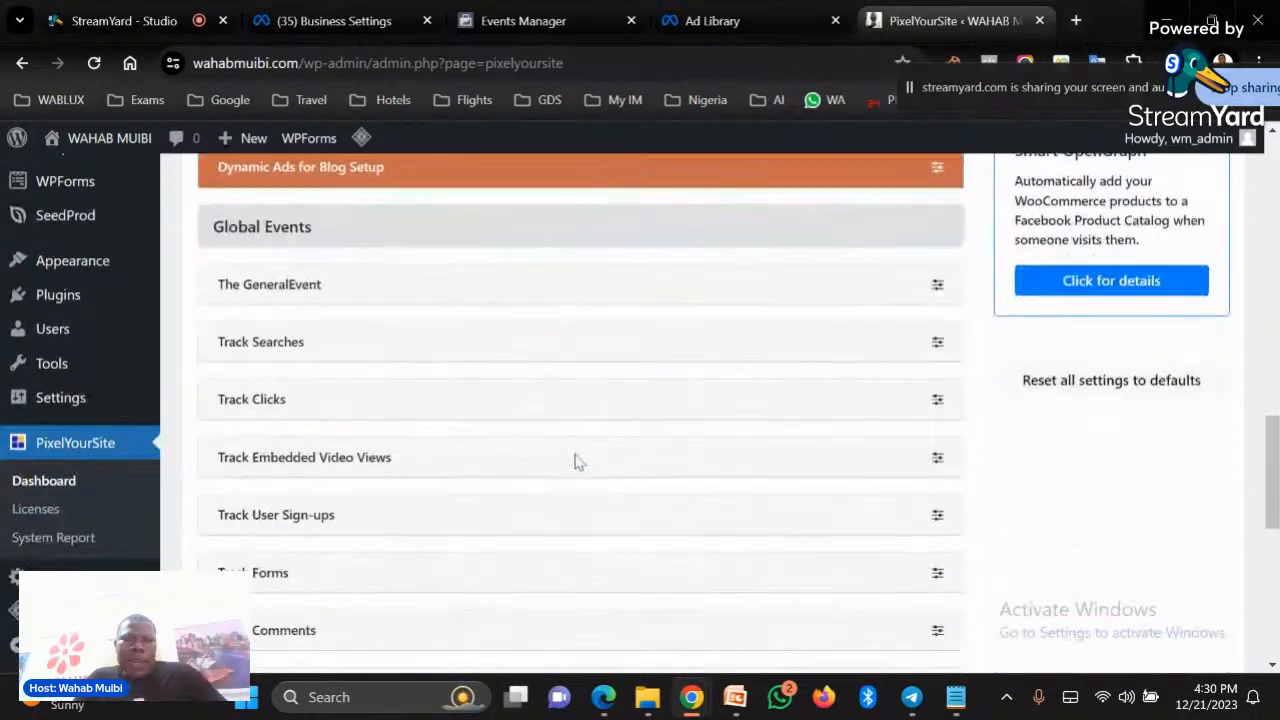
pyautogui.scroll(-10, 580, 455)
pyautogui.click(585, 580)
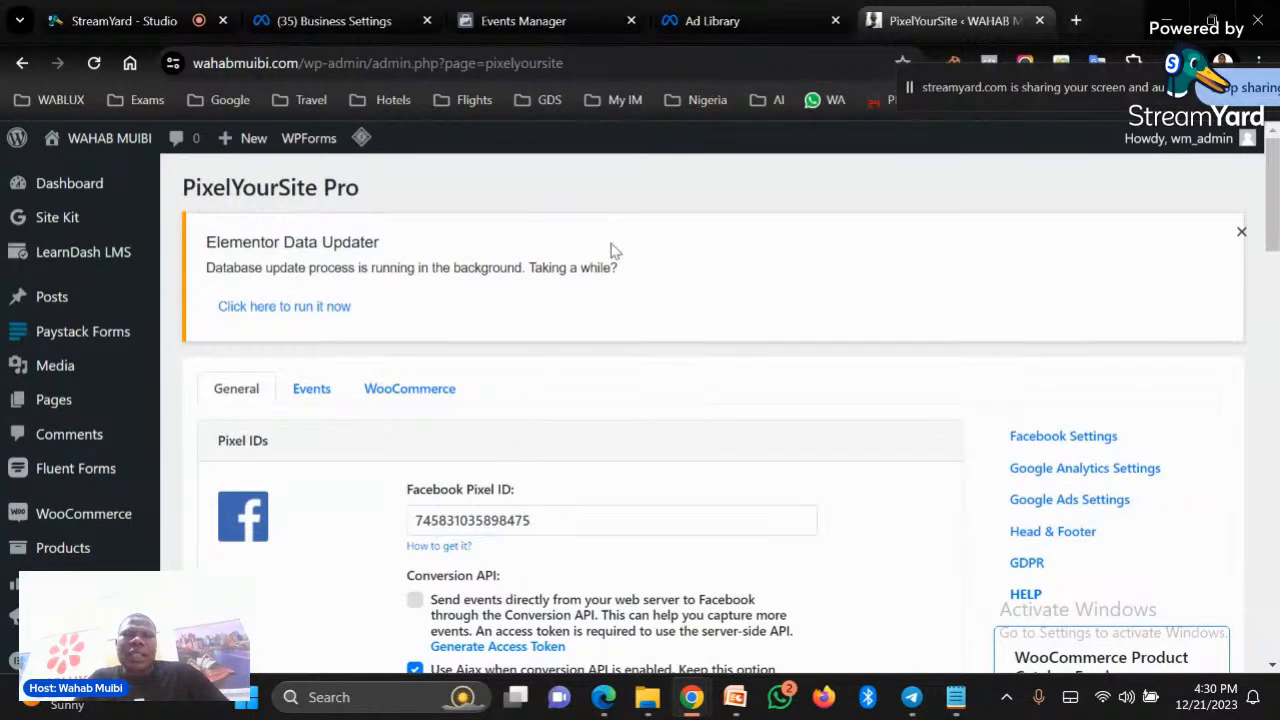
# Go back to WE Main Pixel's dataset settings in the Events Manager tab
pyautogui.click(722, 29)
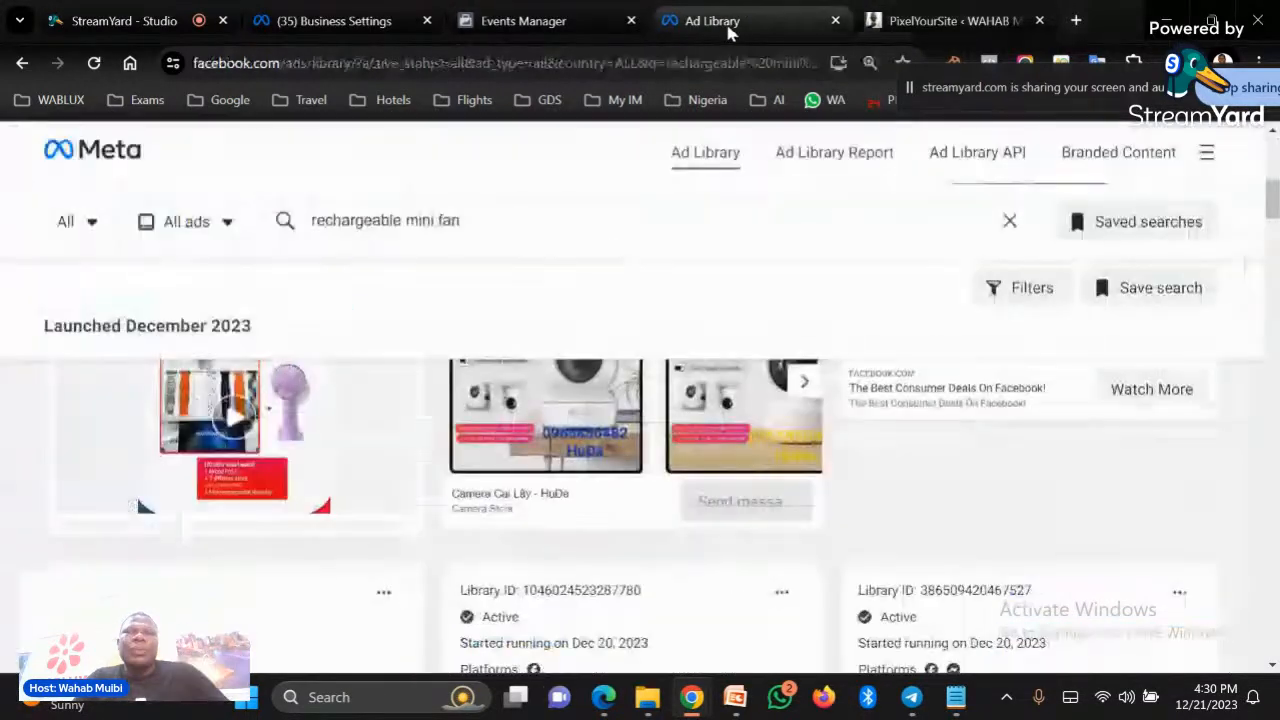
pyautogui.click(492, 18)
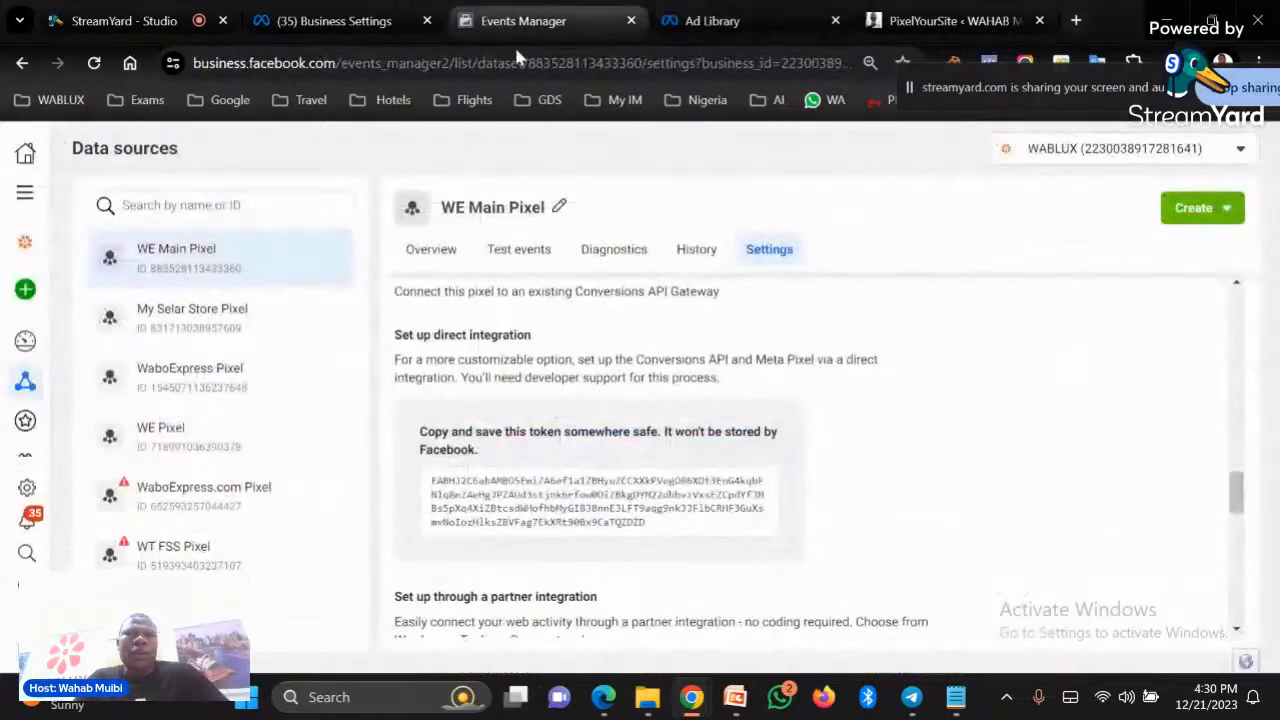
pyautogui.scroll(10, 515, 364)
pyautogui.scroll(5, 507, 360)
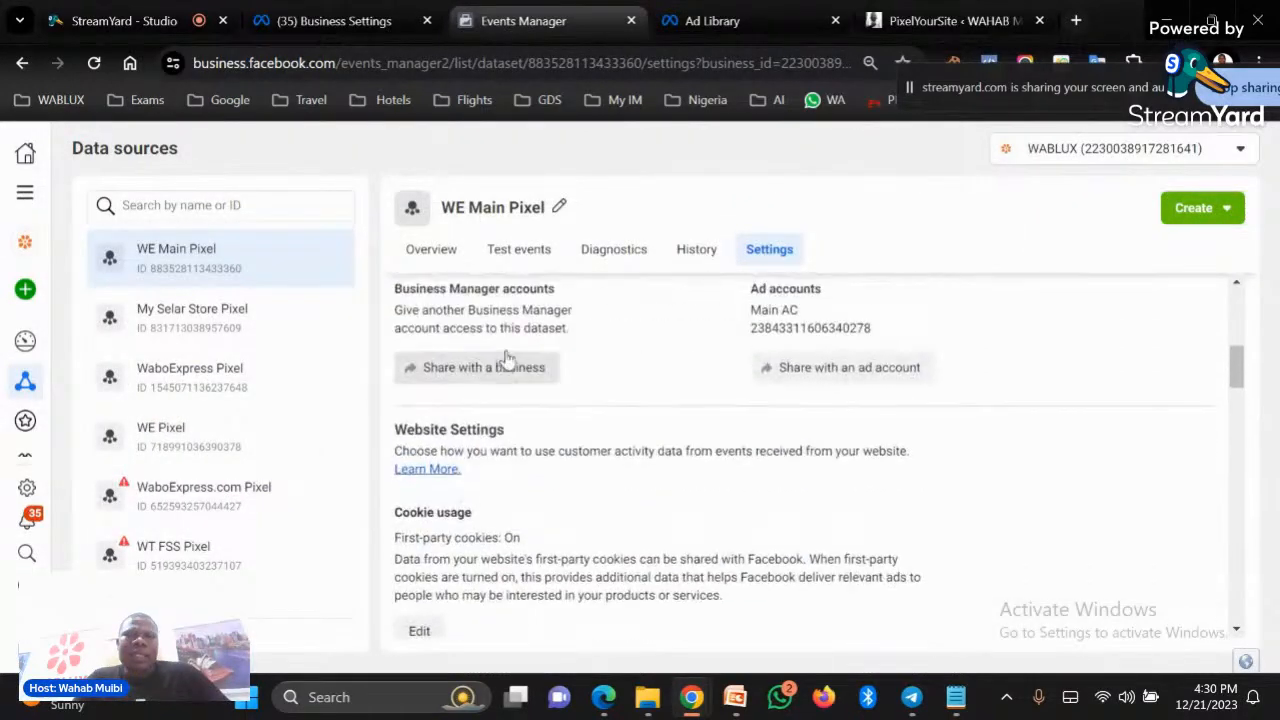
# View the WE Main Pixel overview and browse the Data sources list
pyautogui.click(431, 250)
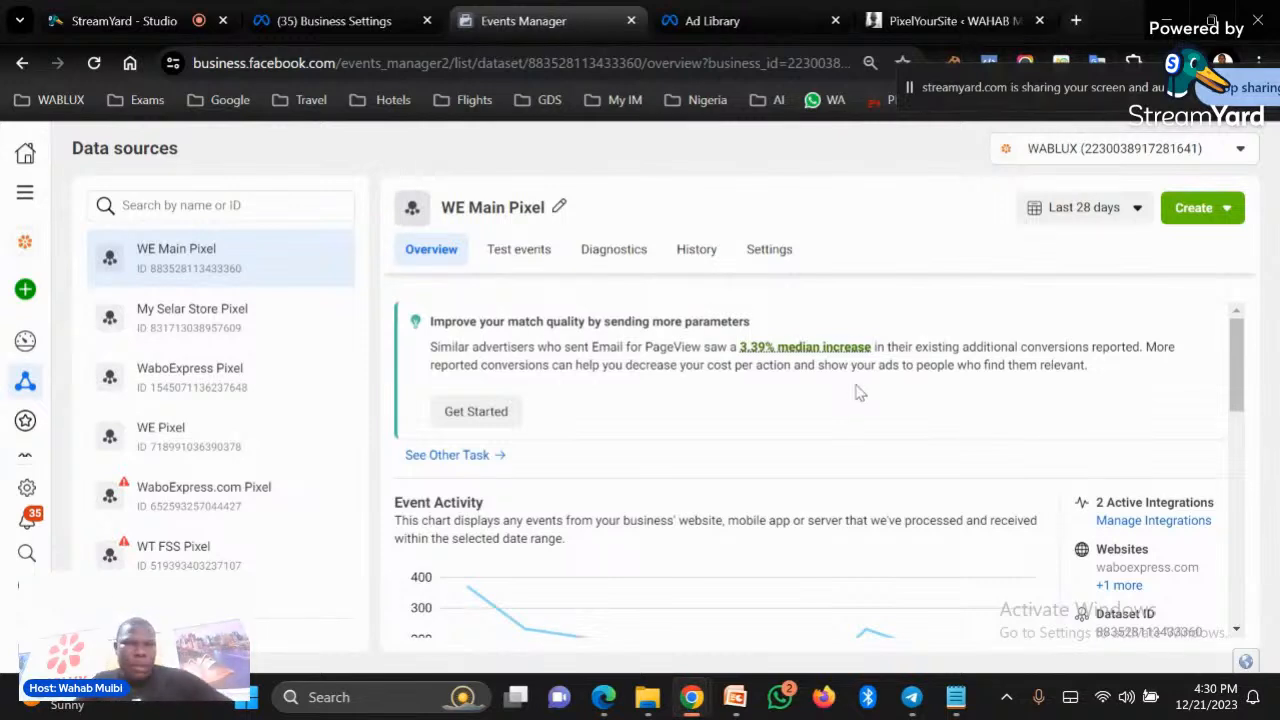
pyautogui.scroll(-1, 835, 430)
pyautogui.scroll(1, 833, 435)
pyautogui.scroll(-10, 329, 429)
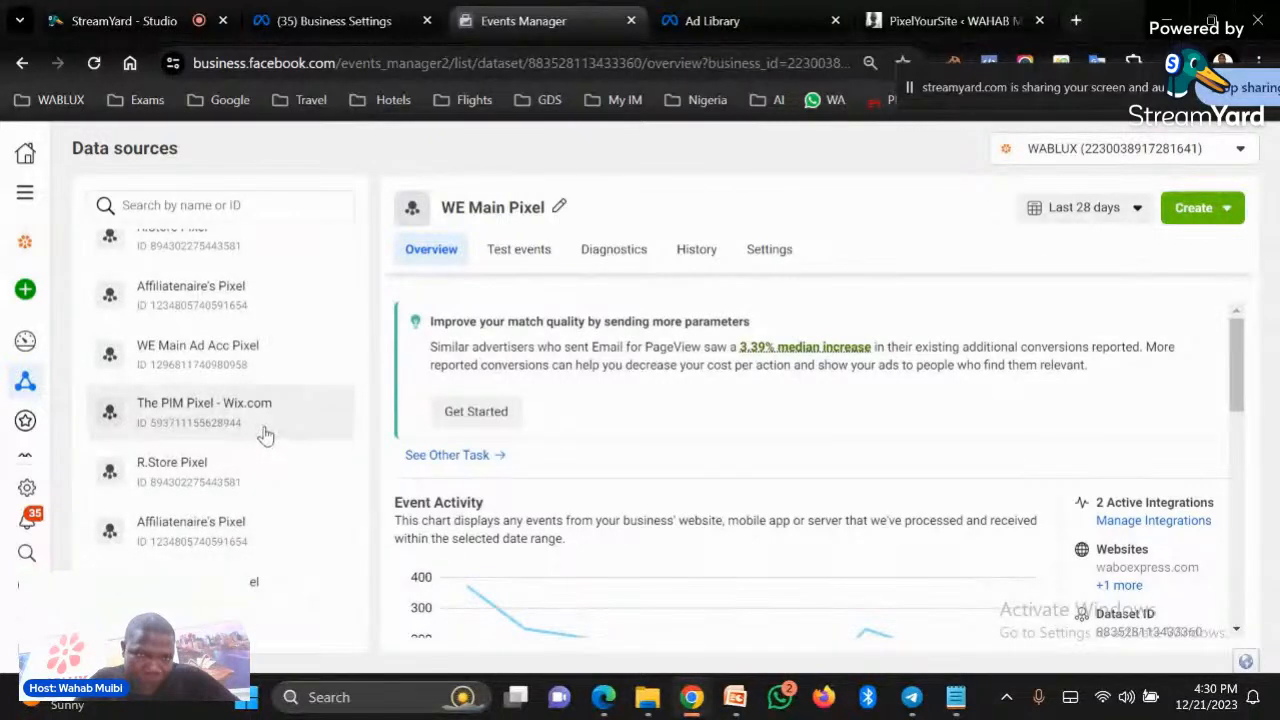
pyautogui.scroll(-1, 265, 435)
pyautogui.scroll(1, 258, 385)
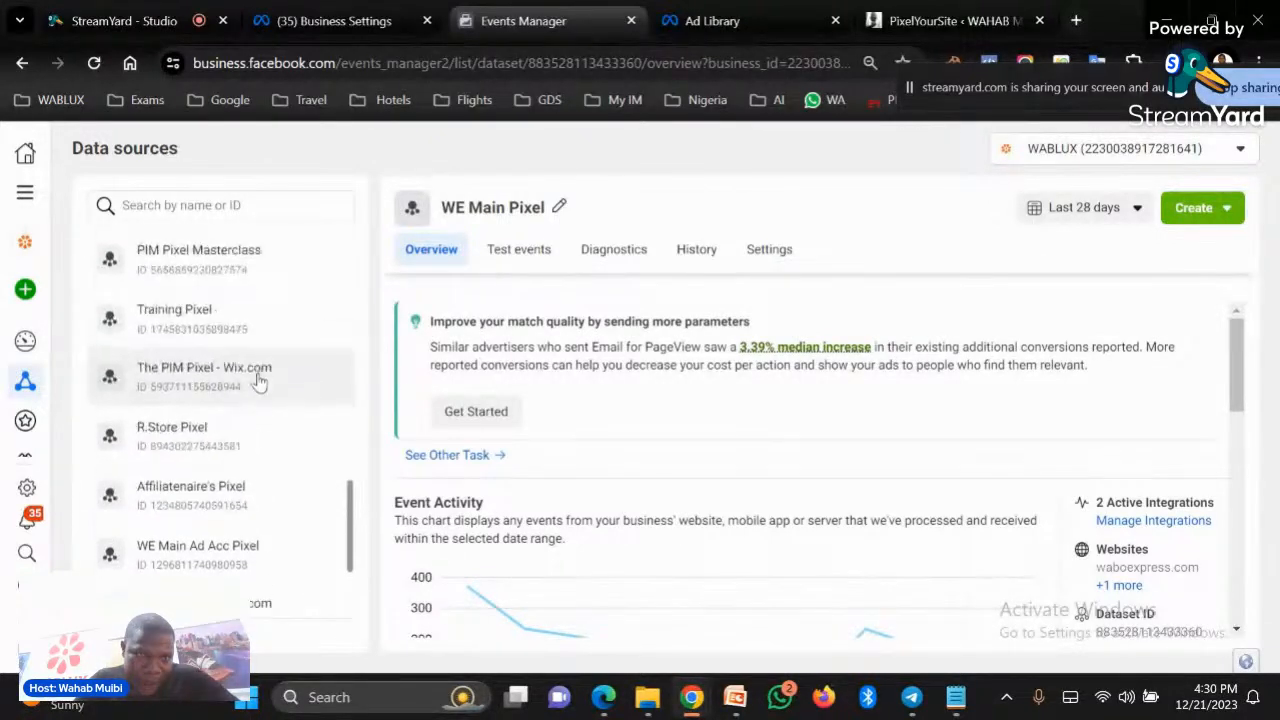
# Open the Training Pixel dataset and reload to check for received activity
pyautogui.click(200, 330)
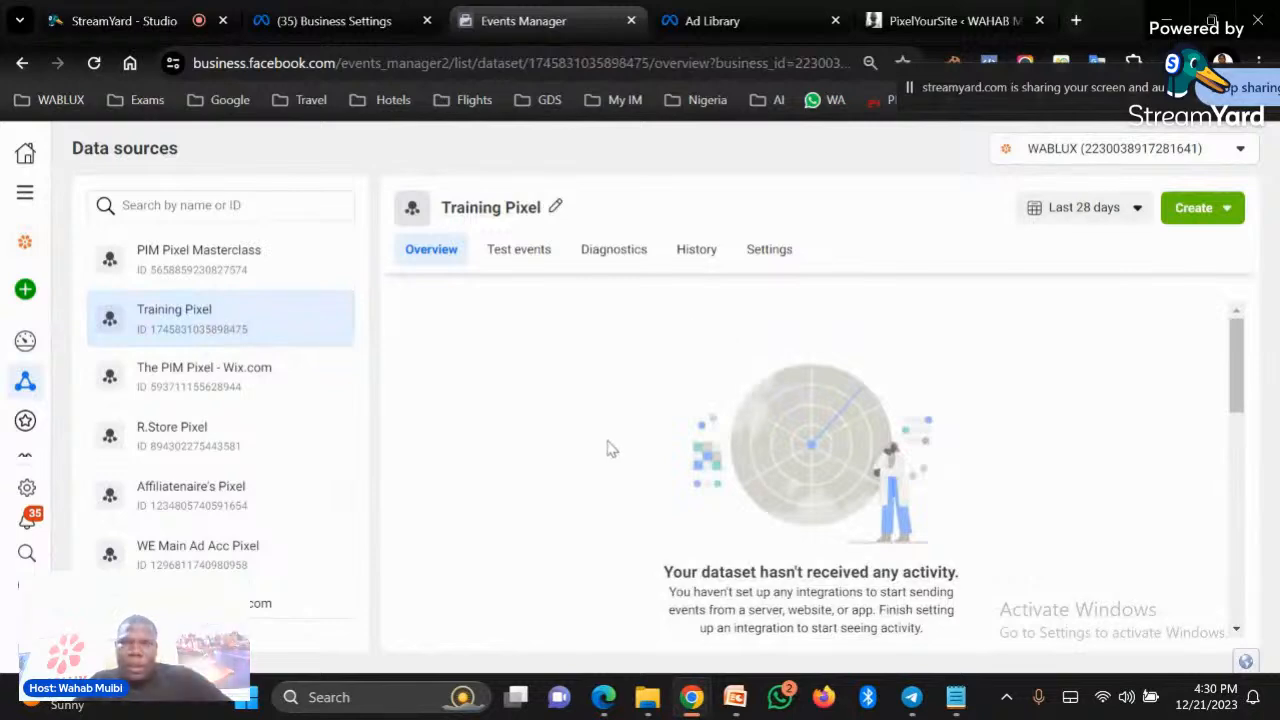
pyautogui.scroll(-4, 608, 443)
pyautogui.scroll(4, 600, 400)
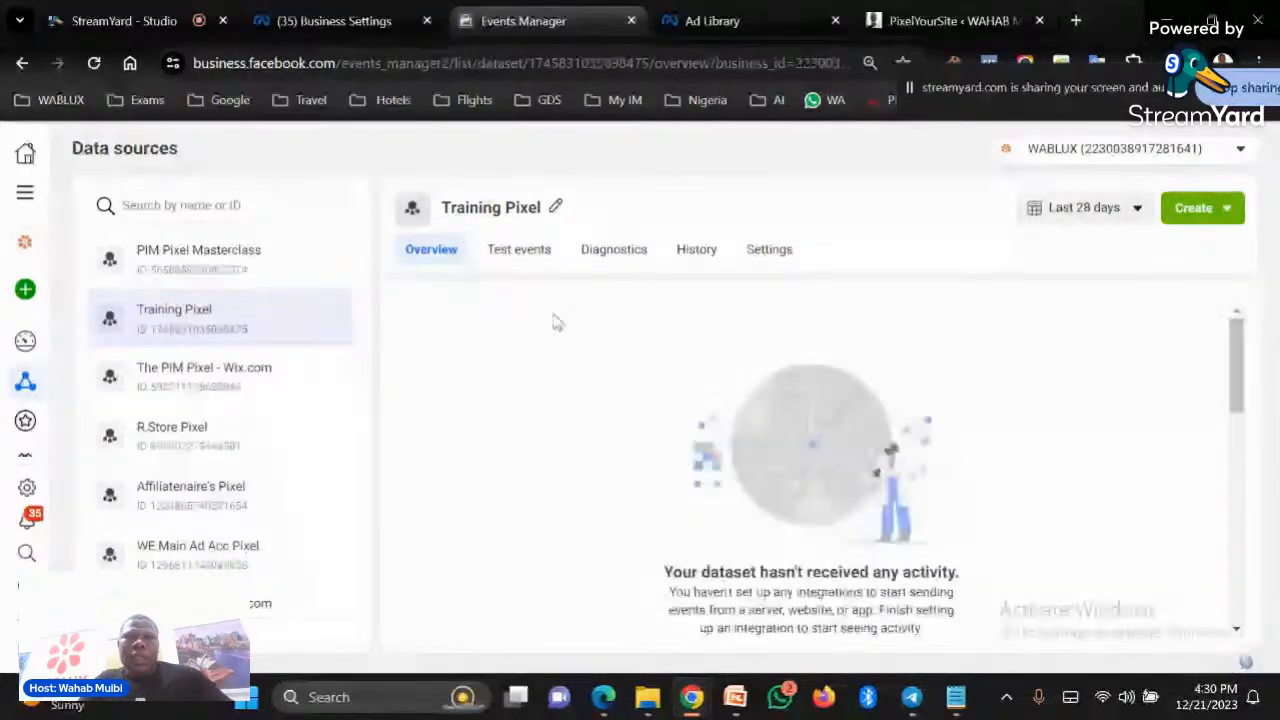
pyautogui.click(95, 64)
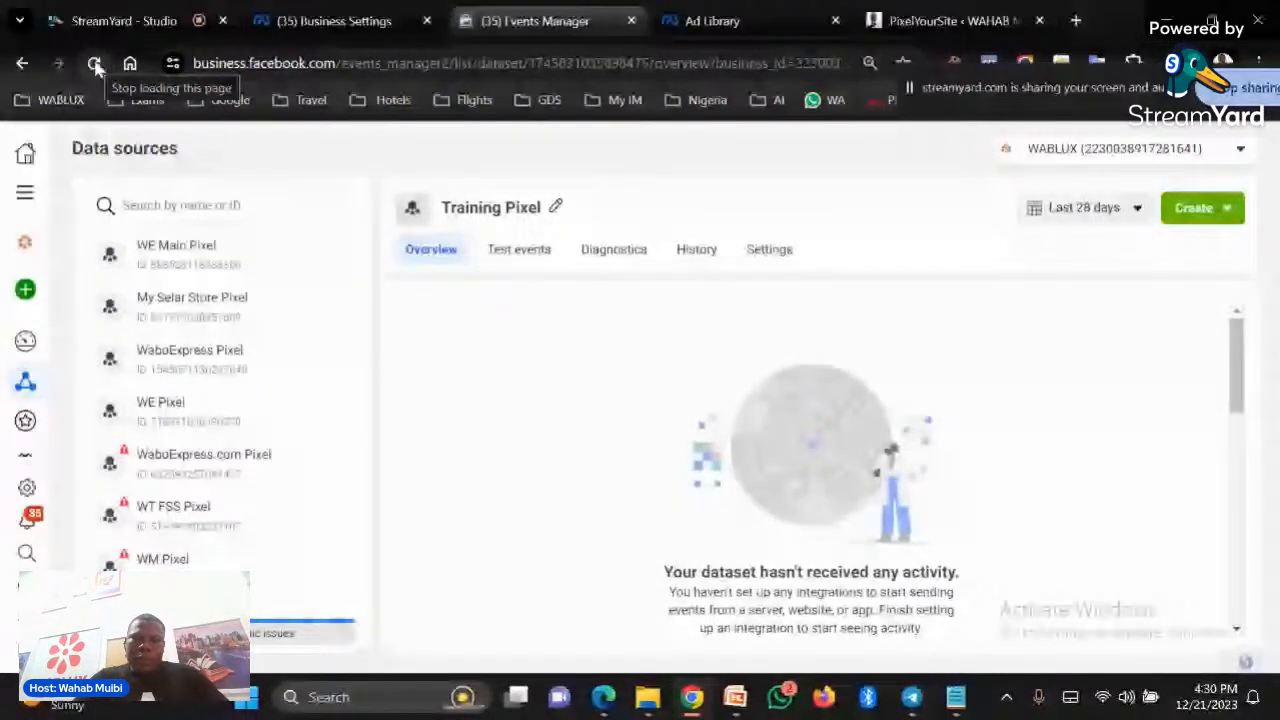
pyautogui.scroll(-1, 843, 497)
pyautogui.scroll(-3, 725, 328)
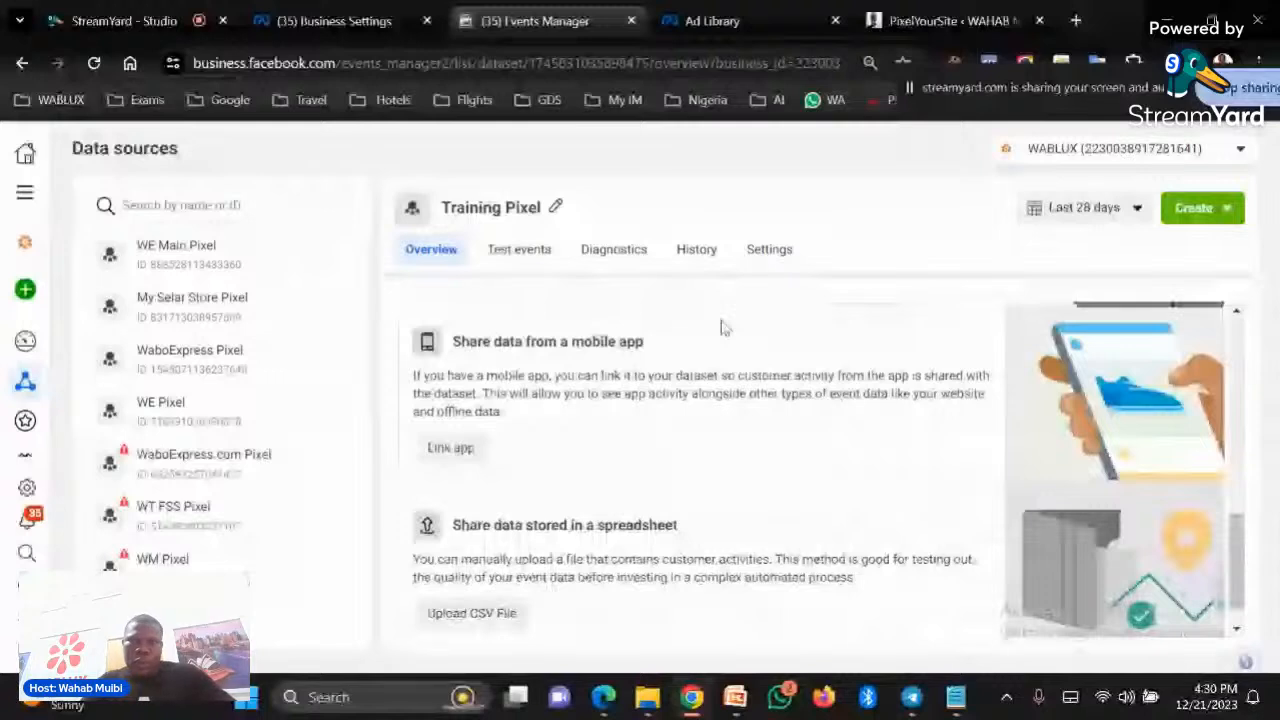
pyautogui.scroll(-1, 620, 290)
pyautogui.scroll(4, 522, 341)
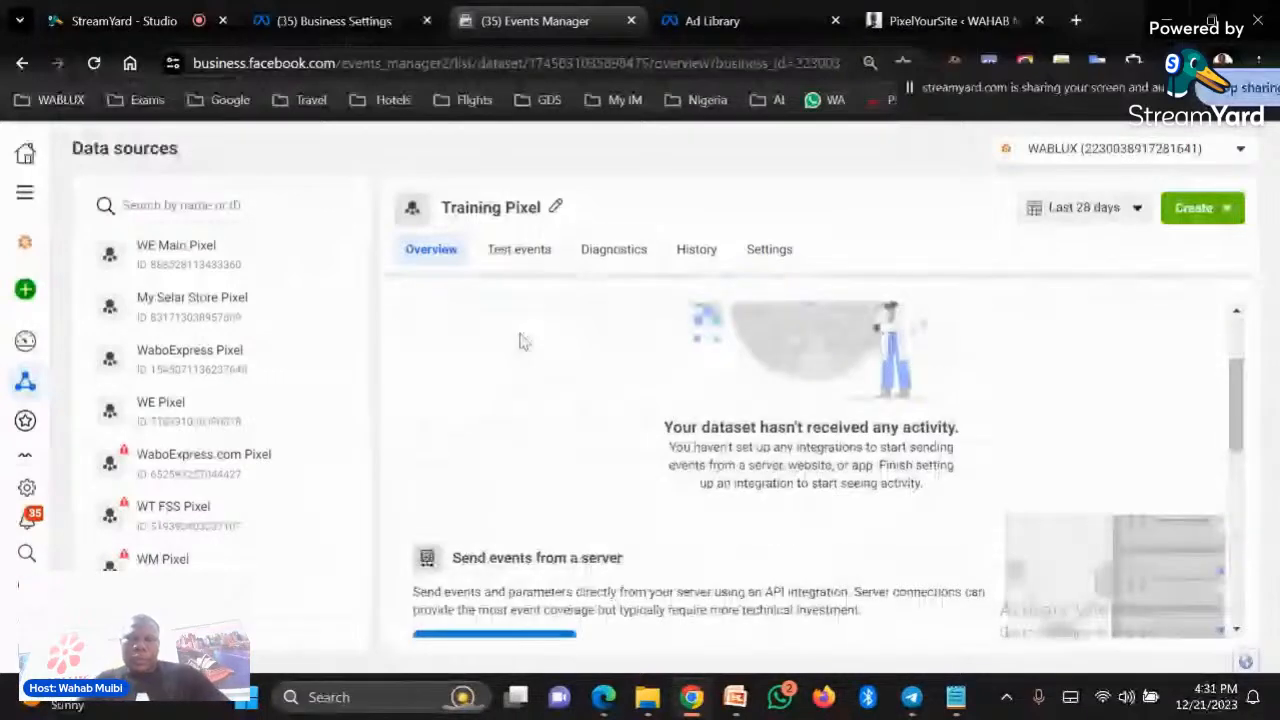
# In Training Pixel's Test events, enter the website wahabmuibi.com and open it
pyautogui.click(519, 250)
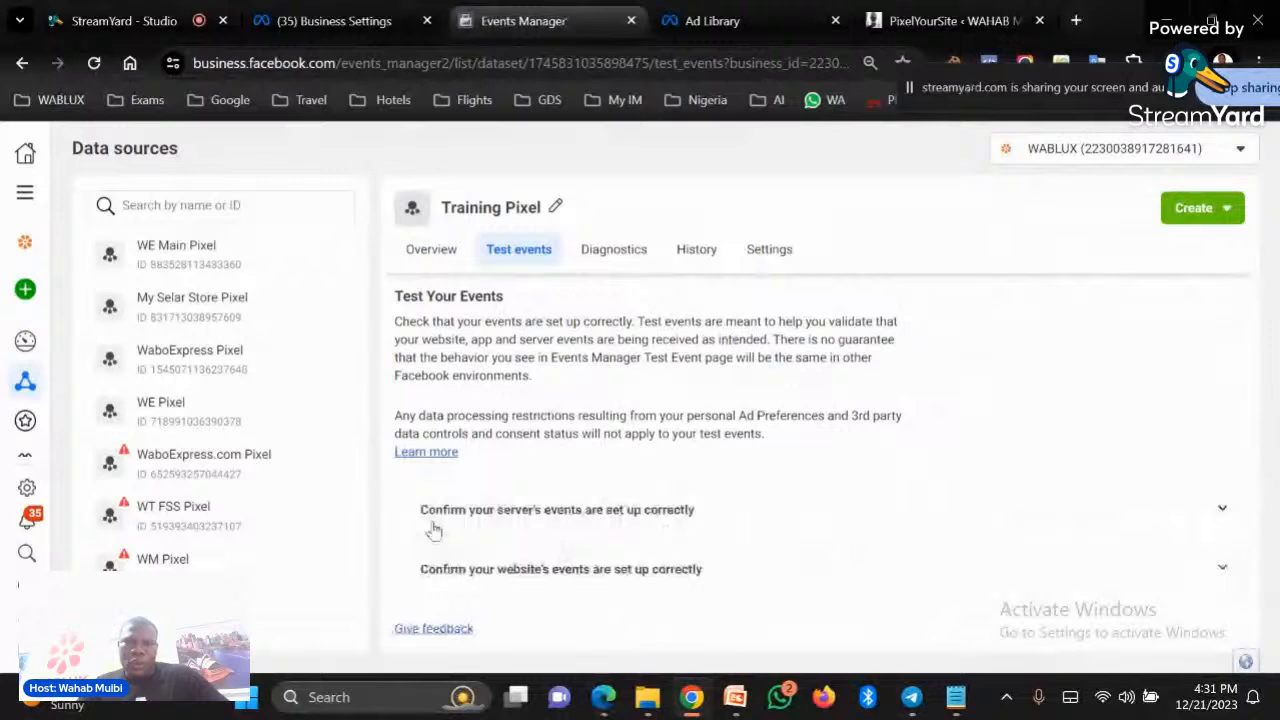
pyautogui.click(515, 563)
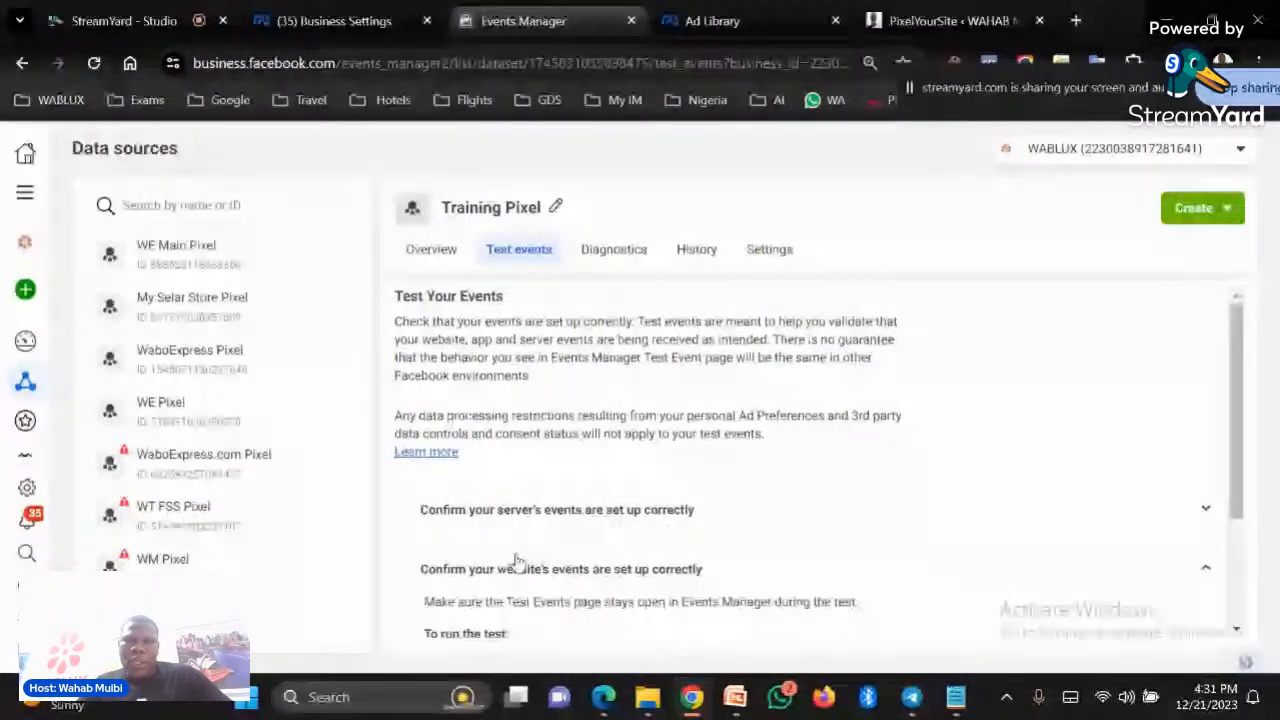
pyautogui.scroll(-3, 491, 520)
pyautogui.click(571, 531)
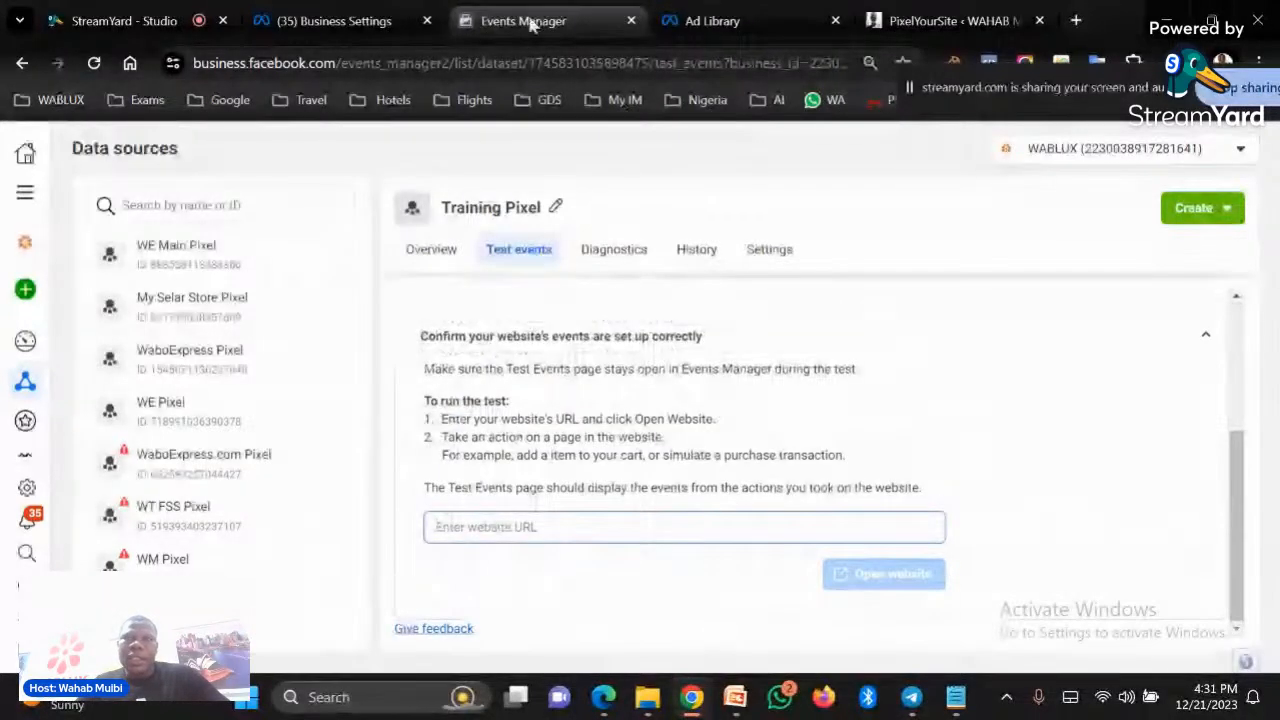
pyautogui.write('wahabmuibi')
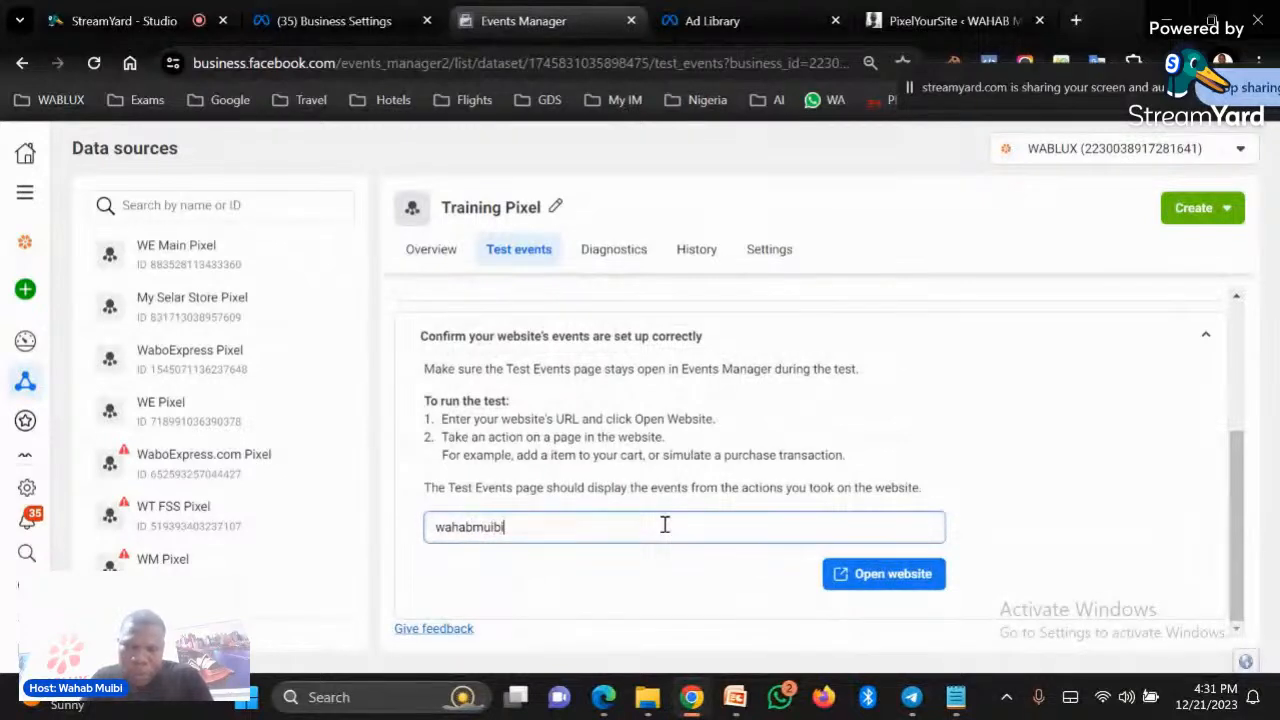
pyautogui.write('om')
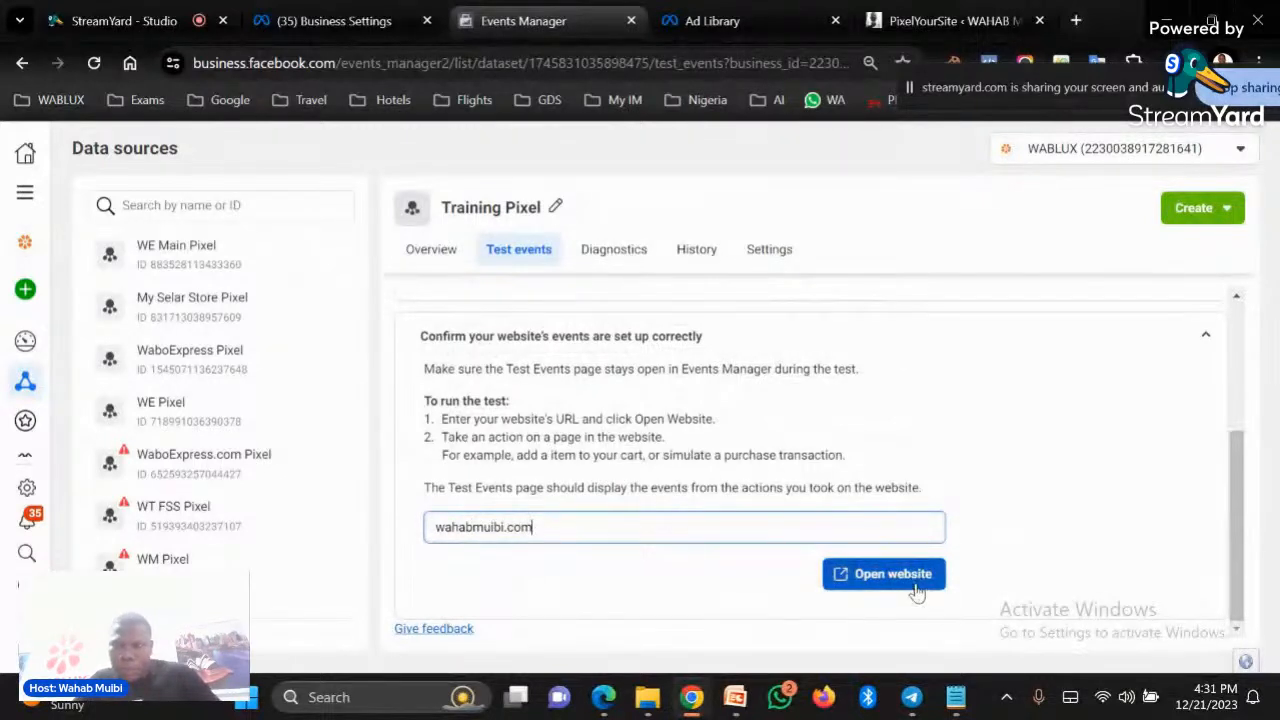
pyautogui.click(911, 585)
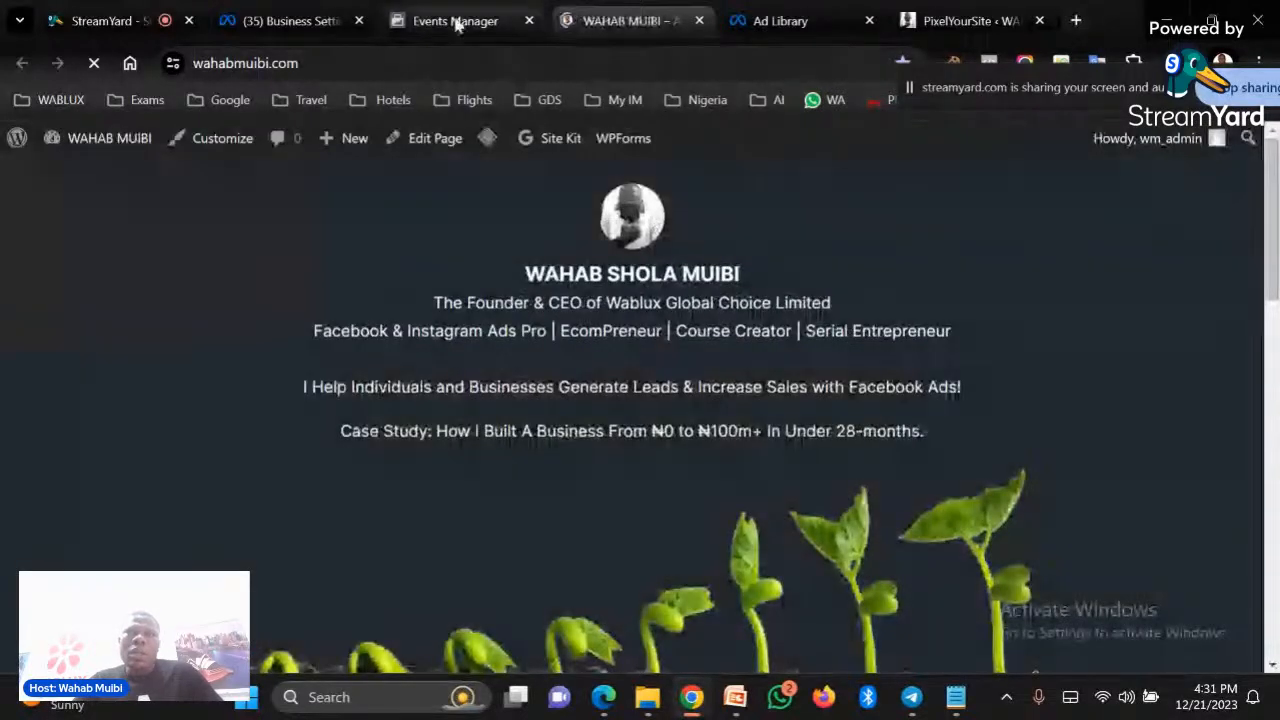
# Check the opened website, then return to the Training Pixel event testing page
pyautogui.click(455, 21)
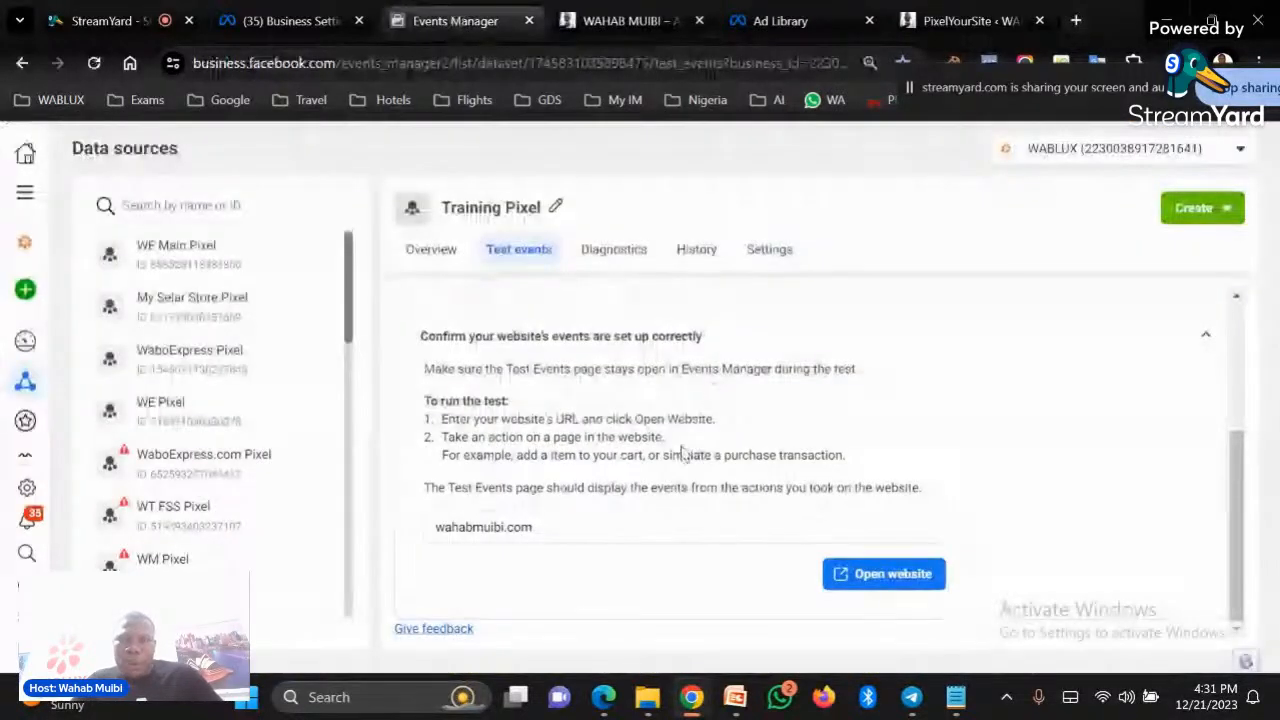
pyautogui.click(619, 28)
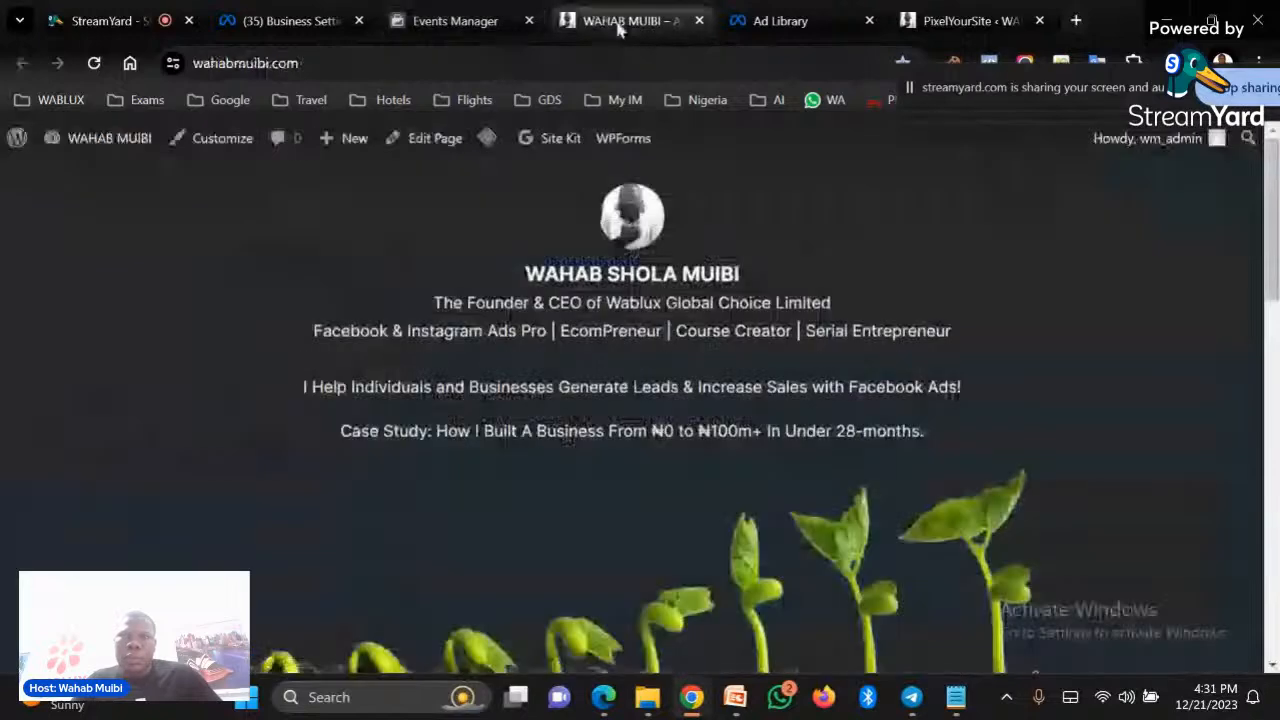
pyautogui.click(780, 21)
pyautogui.click(597, 30)
pyautogui.scroll(-7, 596, 380)
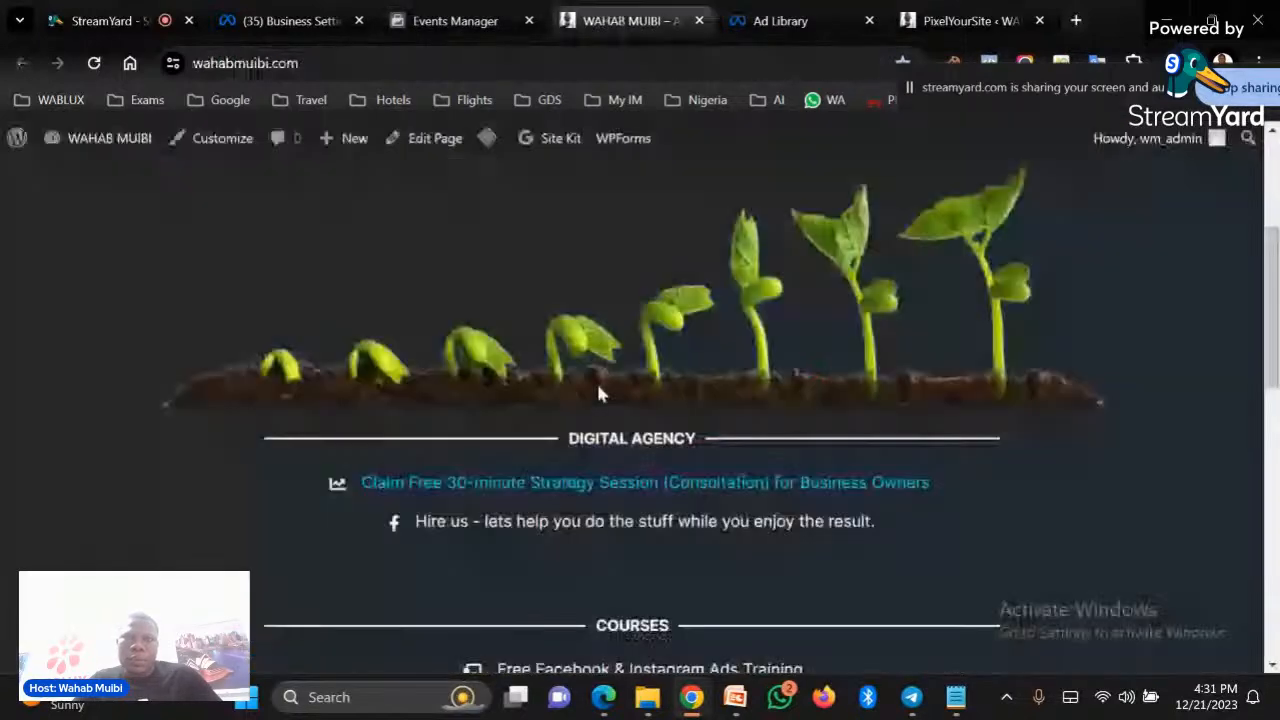
pyautogui.scroll(5, 620, 380)
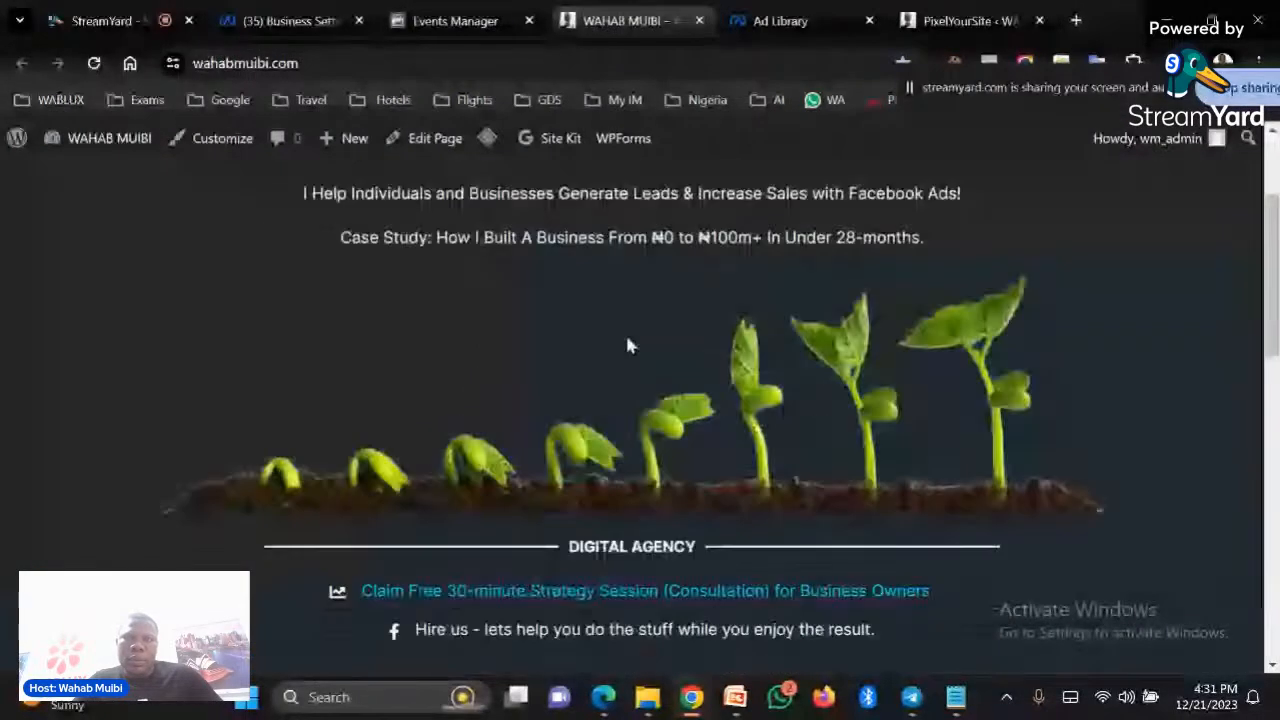
pyautogui.click(470, 20)
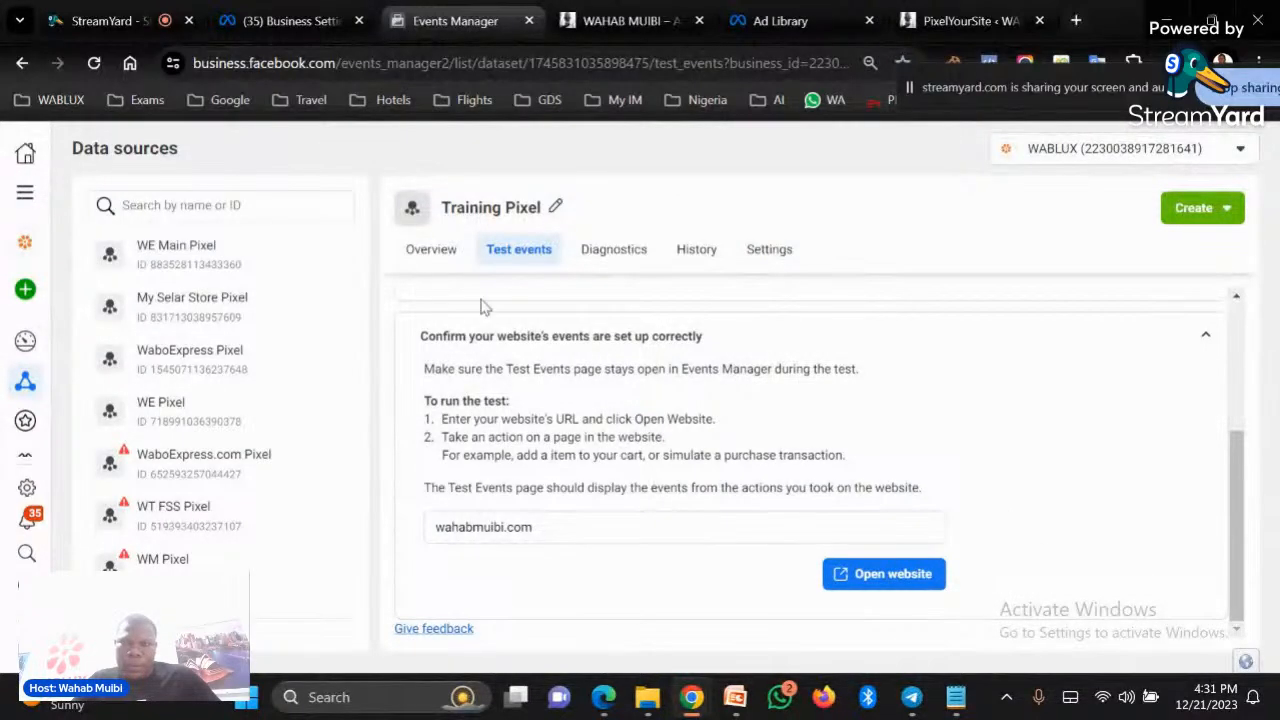
pyautogui.scroll(2, 482, 302)
# Return to the Training Pixel overview and reload it to check for activity
pyautogui.click(441, 250)
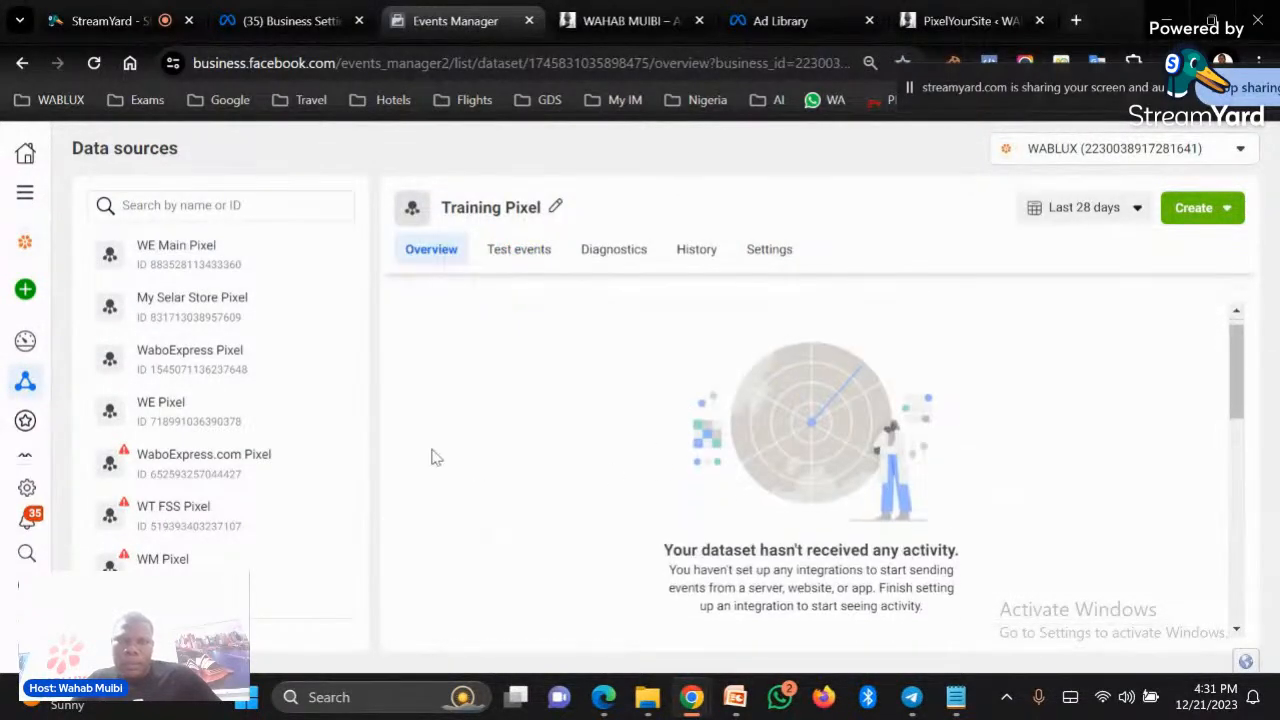
pyautogui.scroll(-3, 455, 455)
pyautogui.scroll(-2, 517, 406)
pyautogui.scroll(4, 537, 386)
pyautogui.scroll(-2, 520, 370)
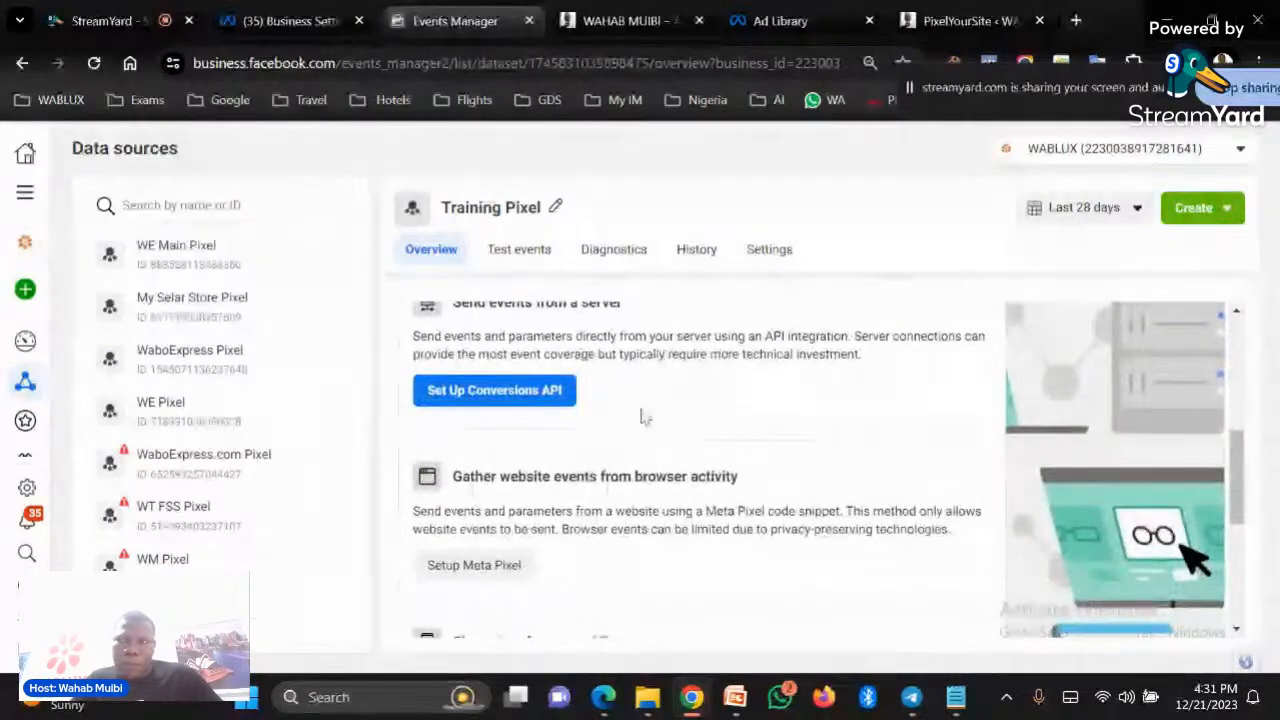
pyautogui.click(94, 62)
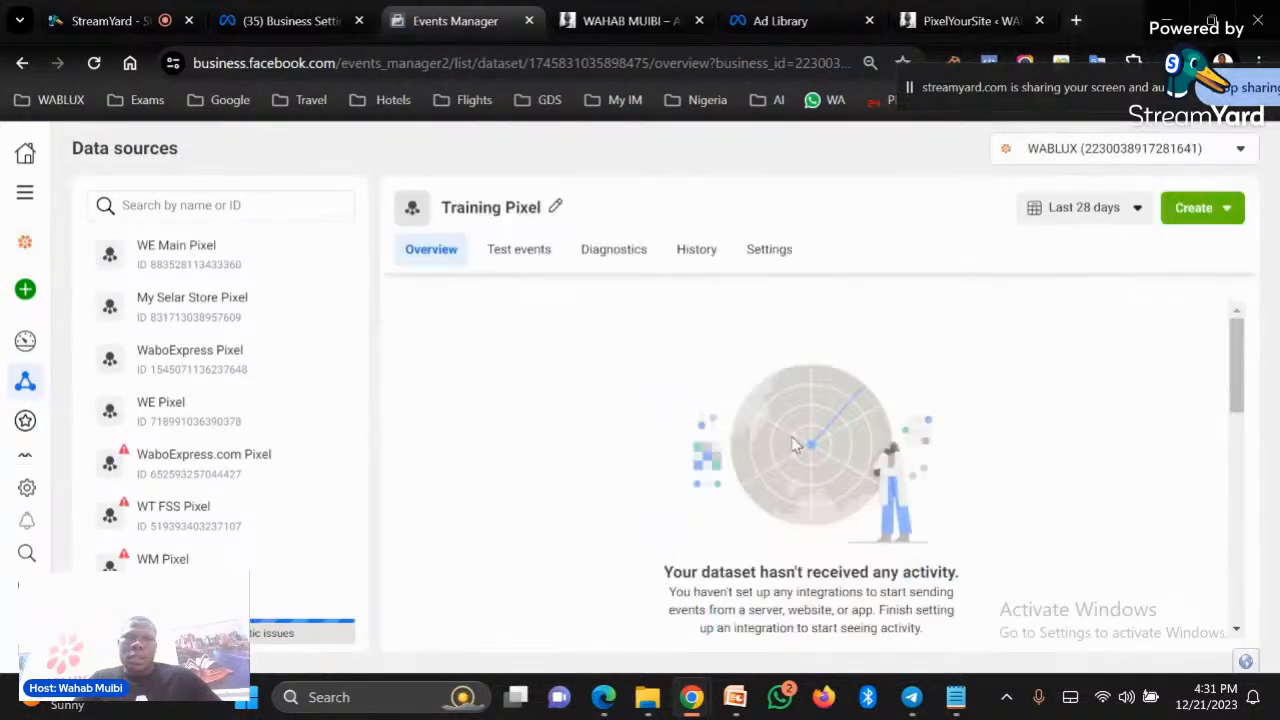
pyautogui.scroll(-1, 664, 490)
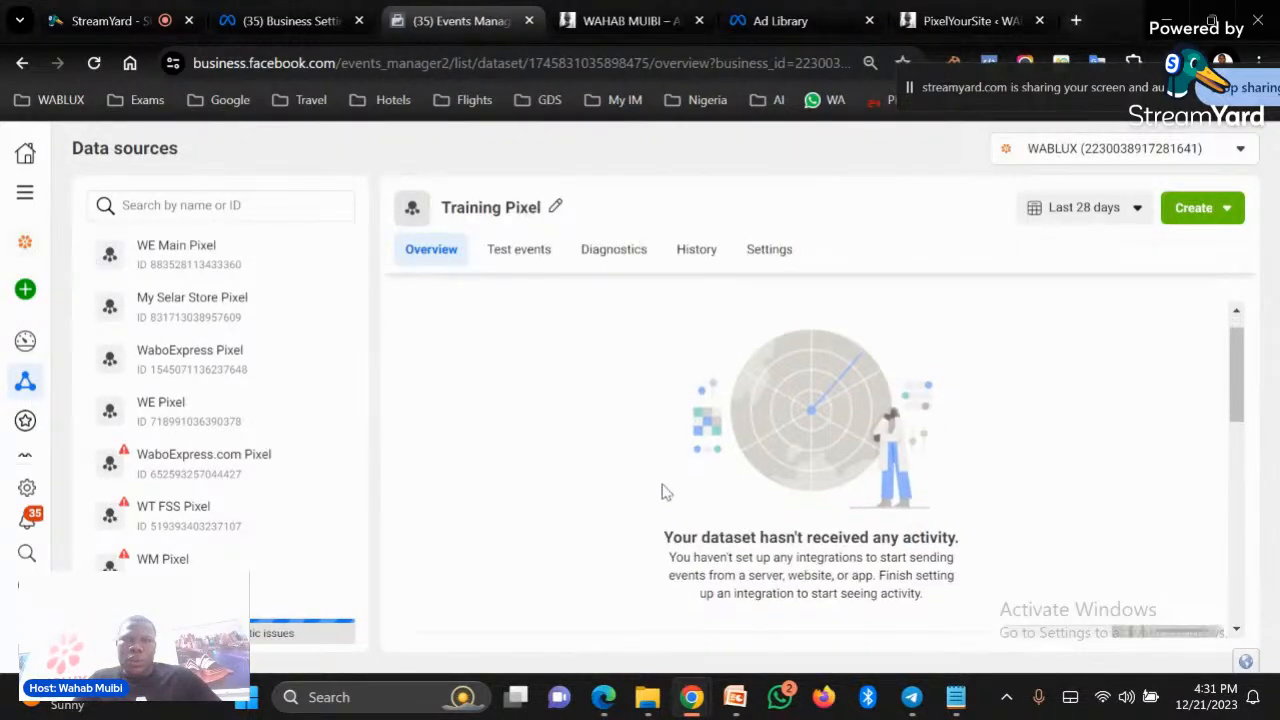
pyautogui.scroll(-3, 660, 489)
pyautogui.scroll(-10, 657, 488)
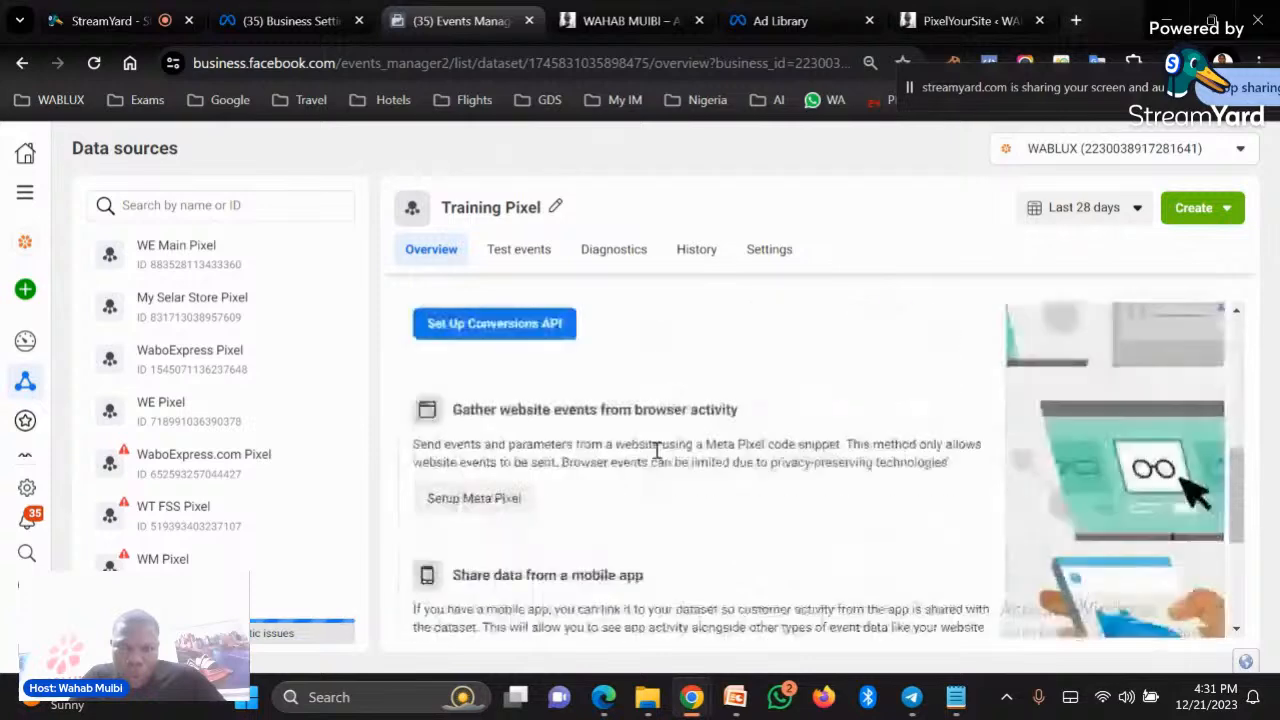
# Connect website activity through the WordPress partner integration up to the verification step
pyautogui.click(490, 464)
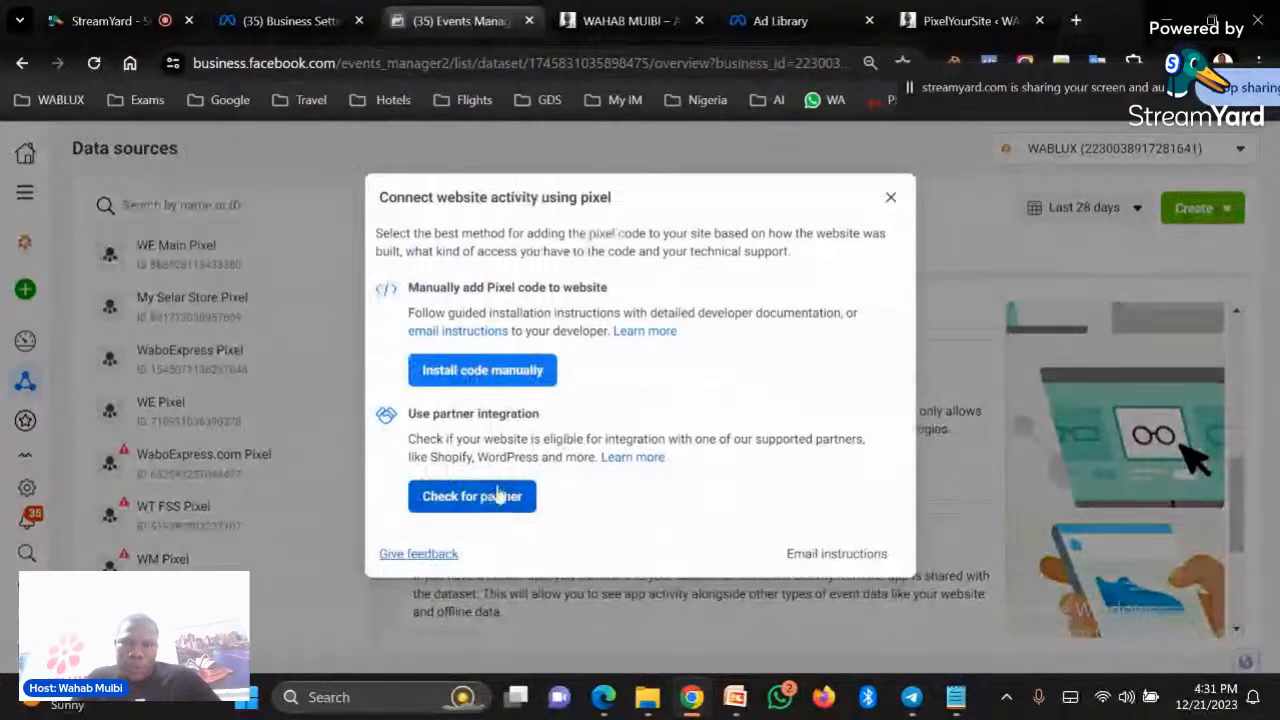
pyautogui.click(484, 500)
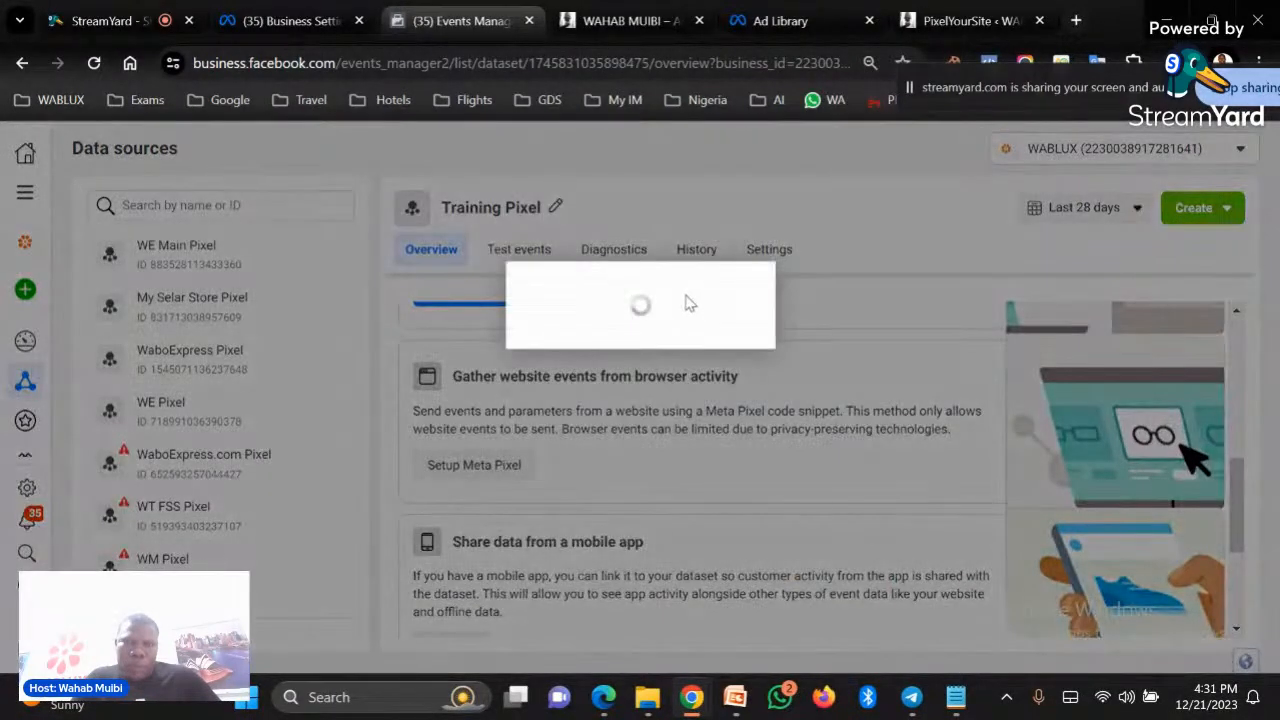
pyautogui.scroll(-3, 388, 316)
pyautogui.scroll(-5, 388, 316)
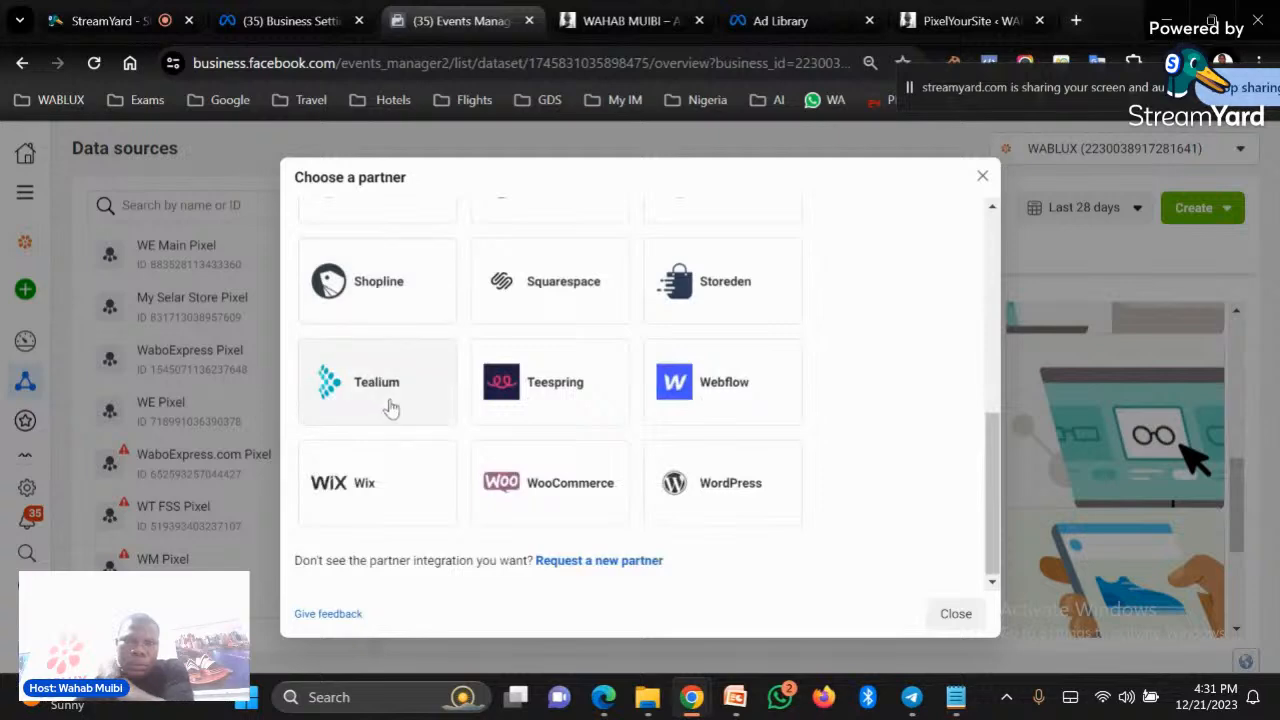
pyautogui.click(680, 495)
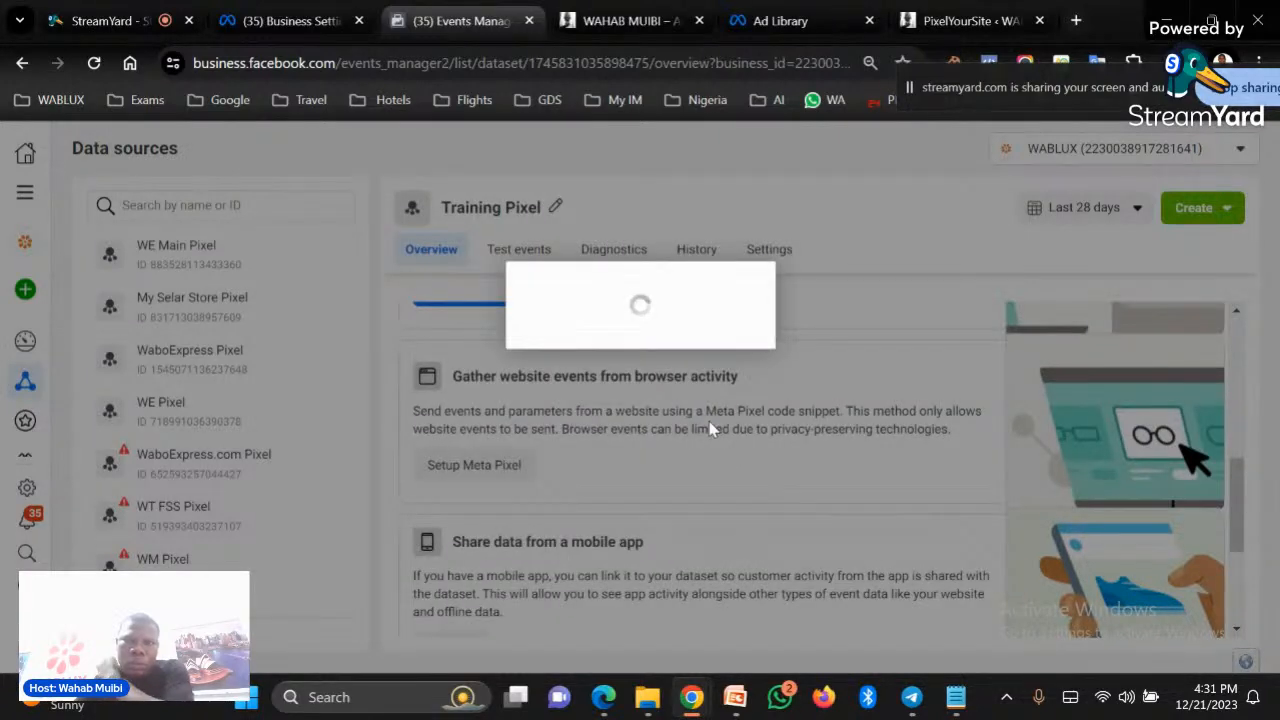
pyautogui.scroll(-3, 693, 484)
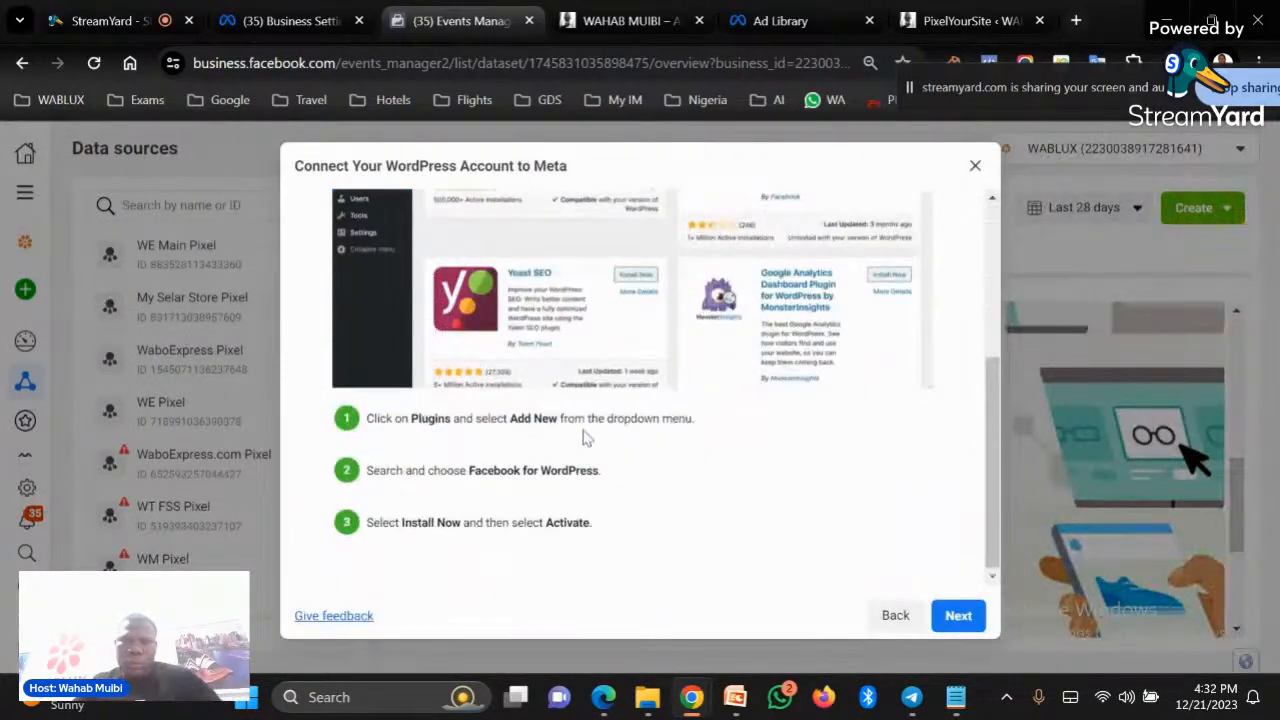
pyautogui.click(956, 618)
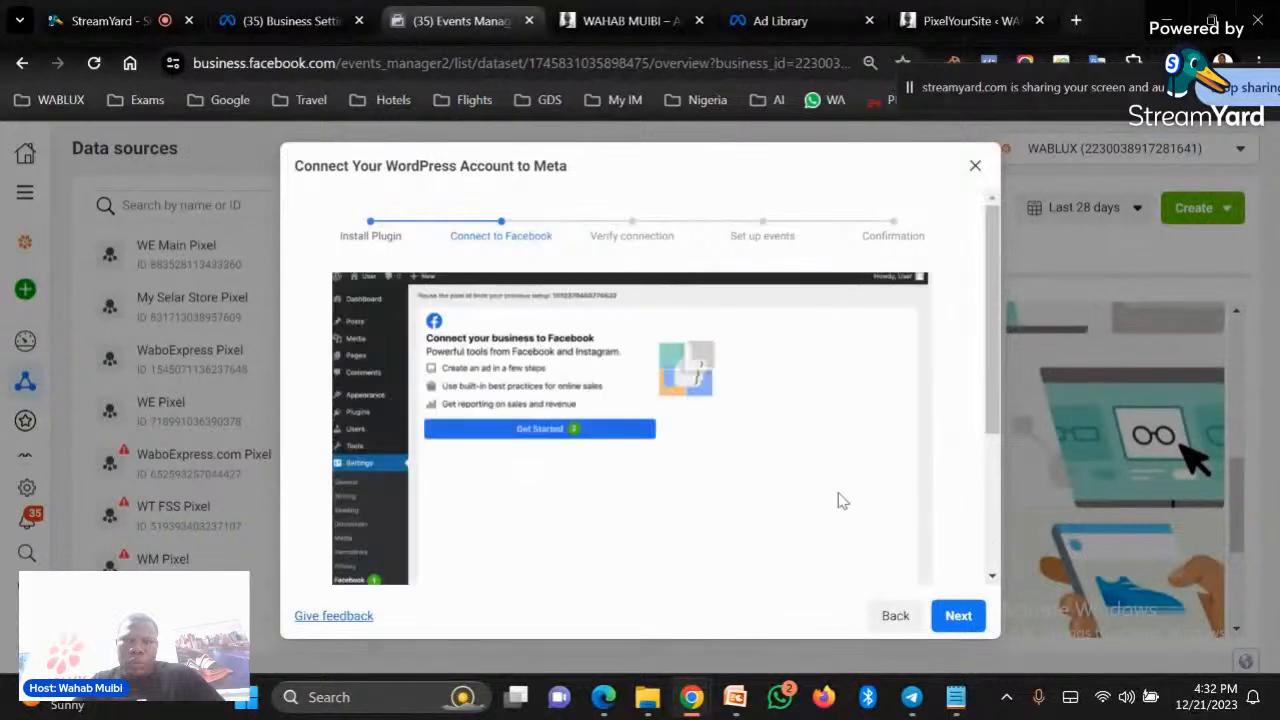
pyautogui.scroll(-4, 880, 525)
pyautogui.click(958, 616)
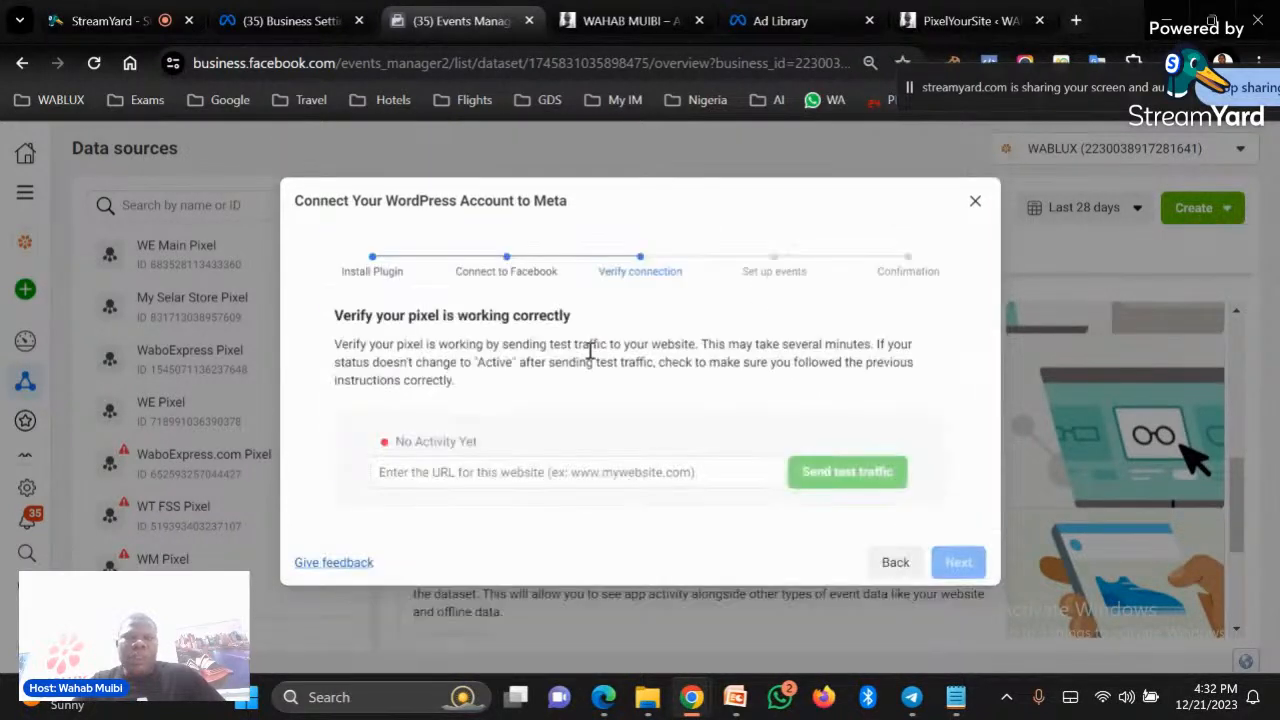
# Highlight the No Activity Yet status, then switch to the WordPress website tab
pyautogui.moveTo(395, 452); pyautogui.dragTo(545, 458)
pyautogui.click(393, 452)
pyautogui.moveTo(393, 452); pyautogui.dragTo(586, 471)
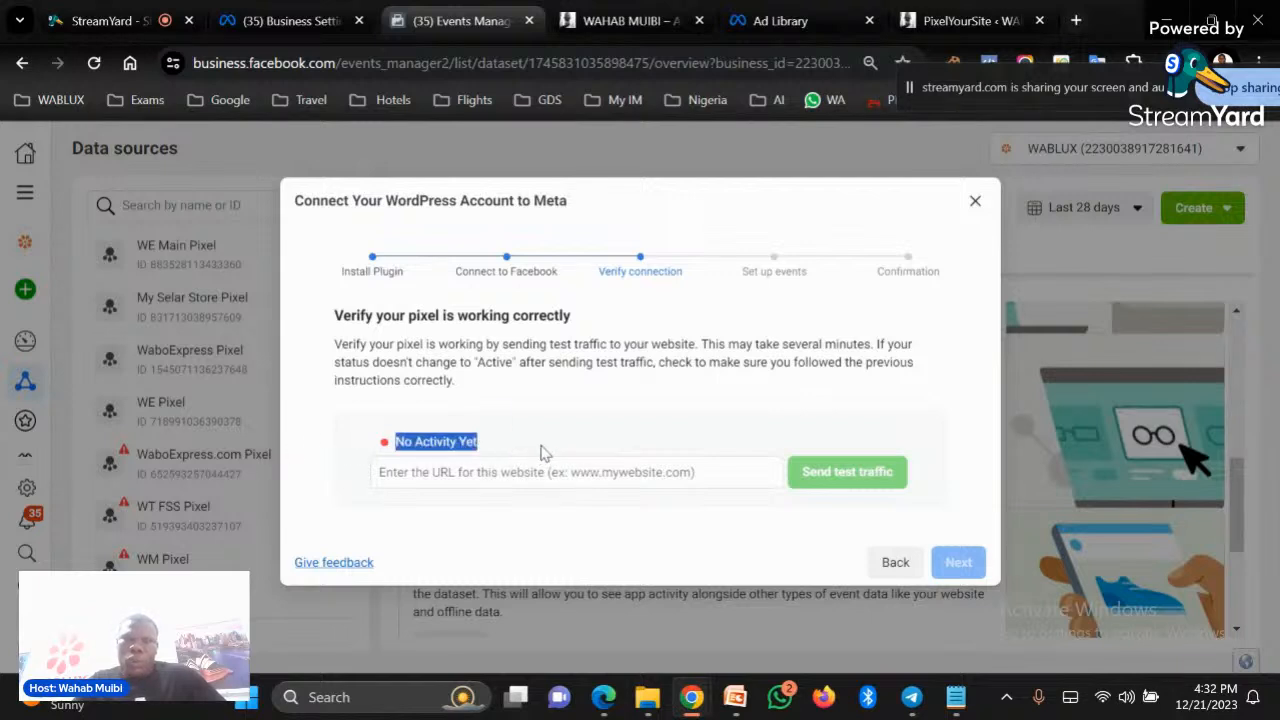
pyautogui.click(520, 470)
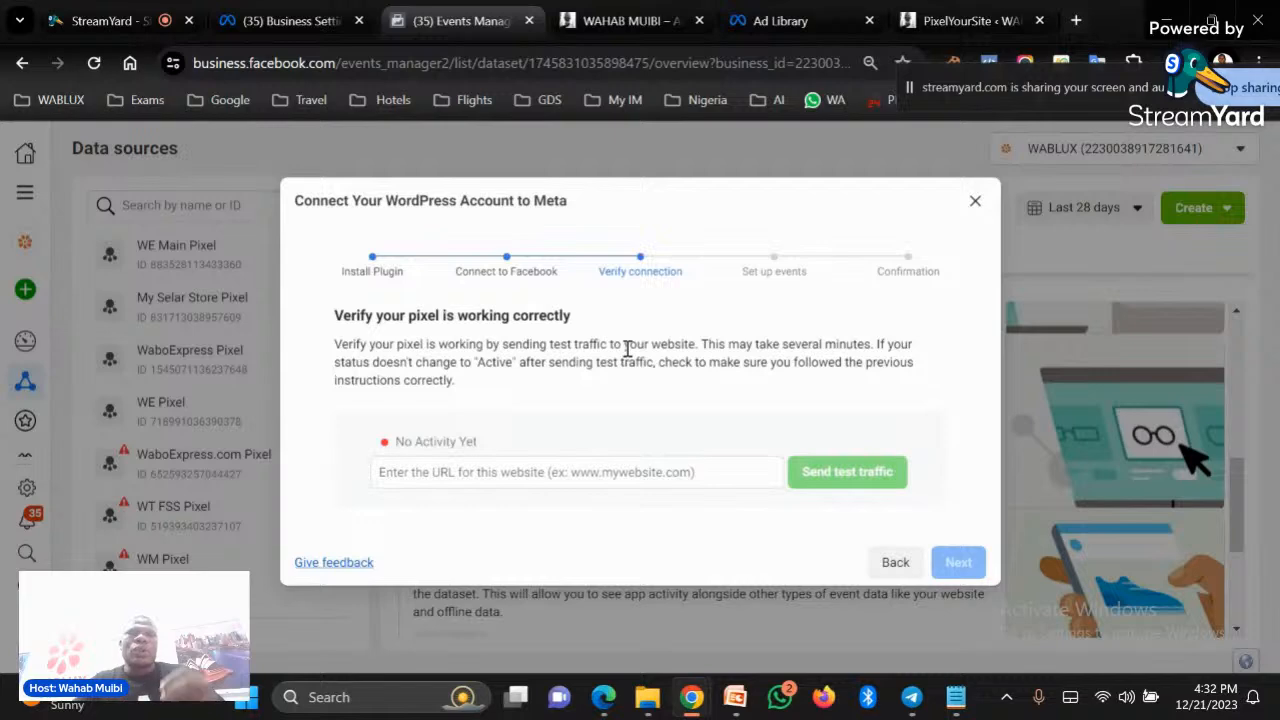
pyautogui.click(625, 22)
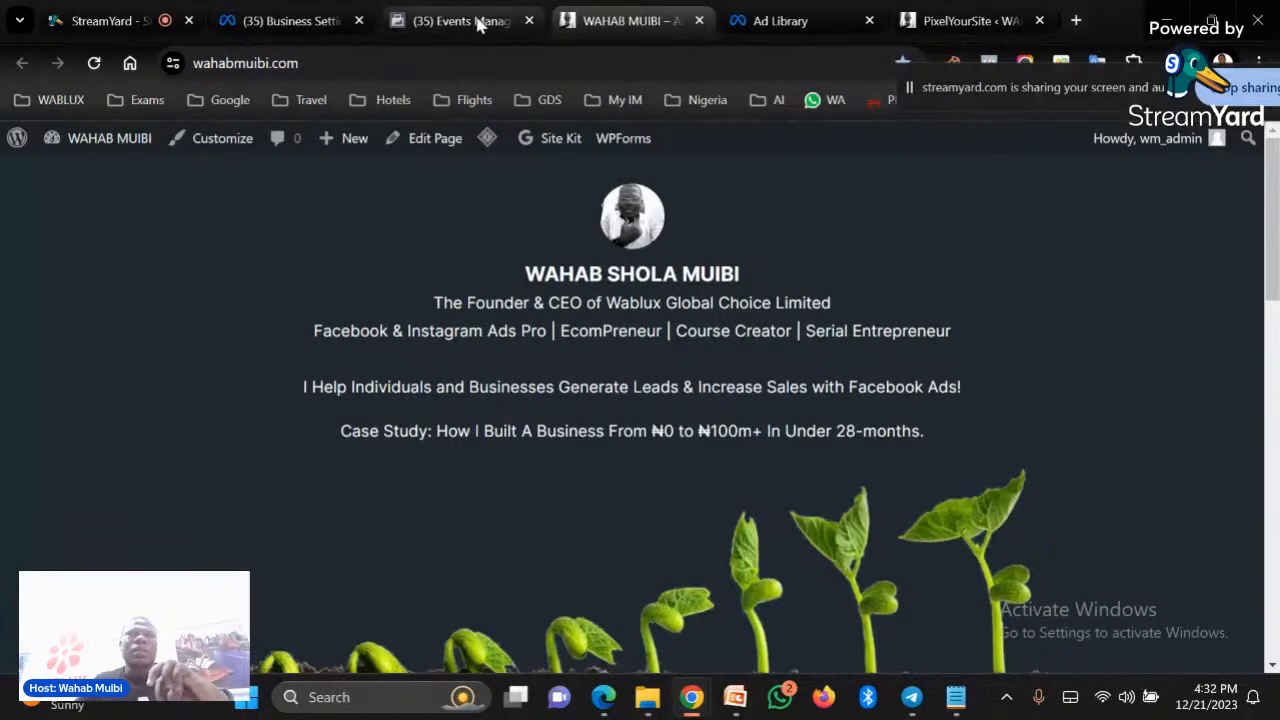
# Run LiteSpeed Purge All on the site, then reload the Training Pixel overview in Events Manager
pyautogui.moveTo(487, 138)
pyautogui.click(517, 224)
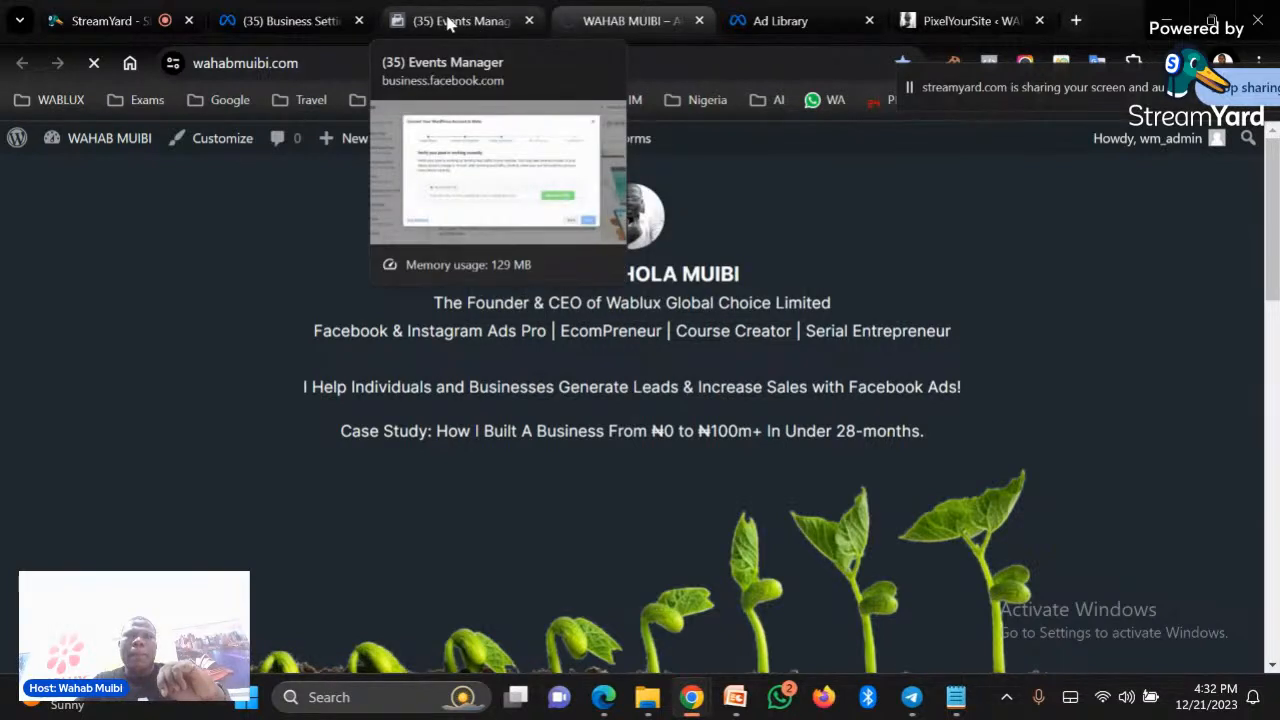
pyautogui.click(448, 22)
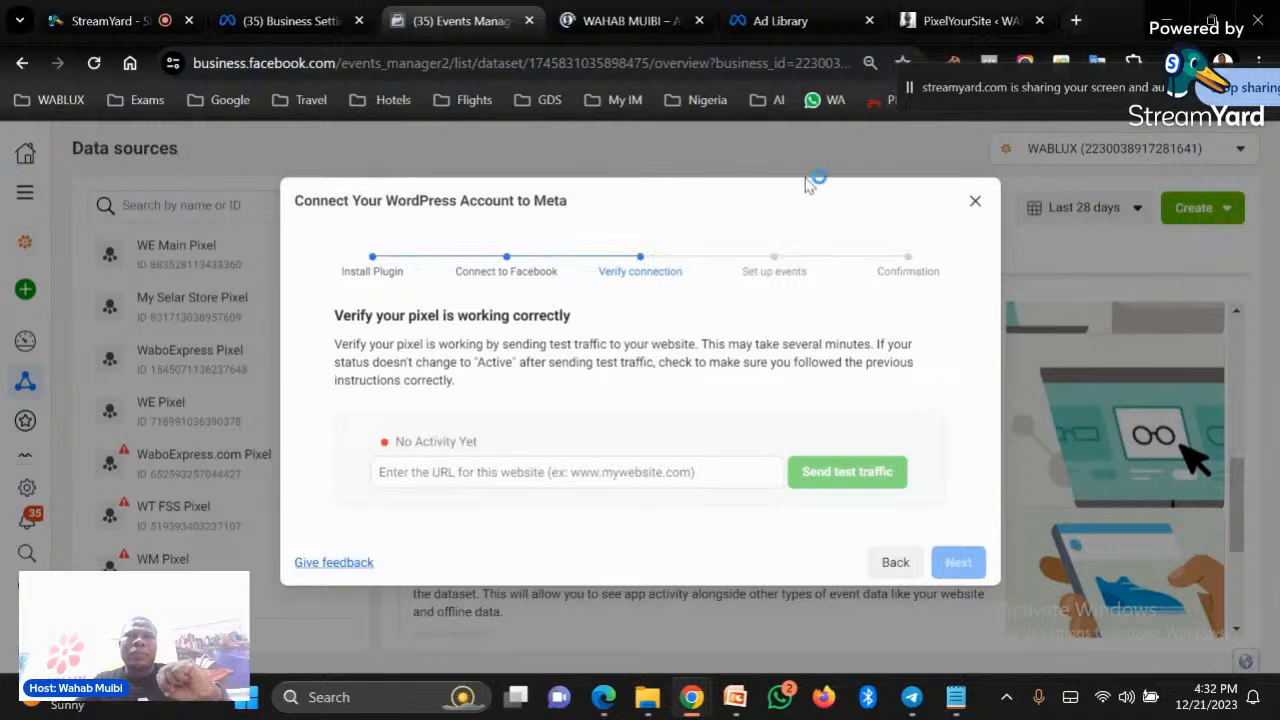
pyautogui.click(90, 64)
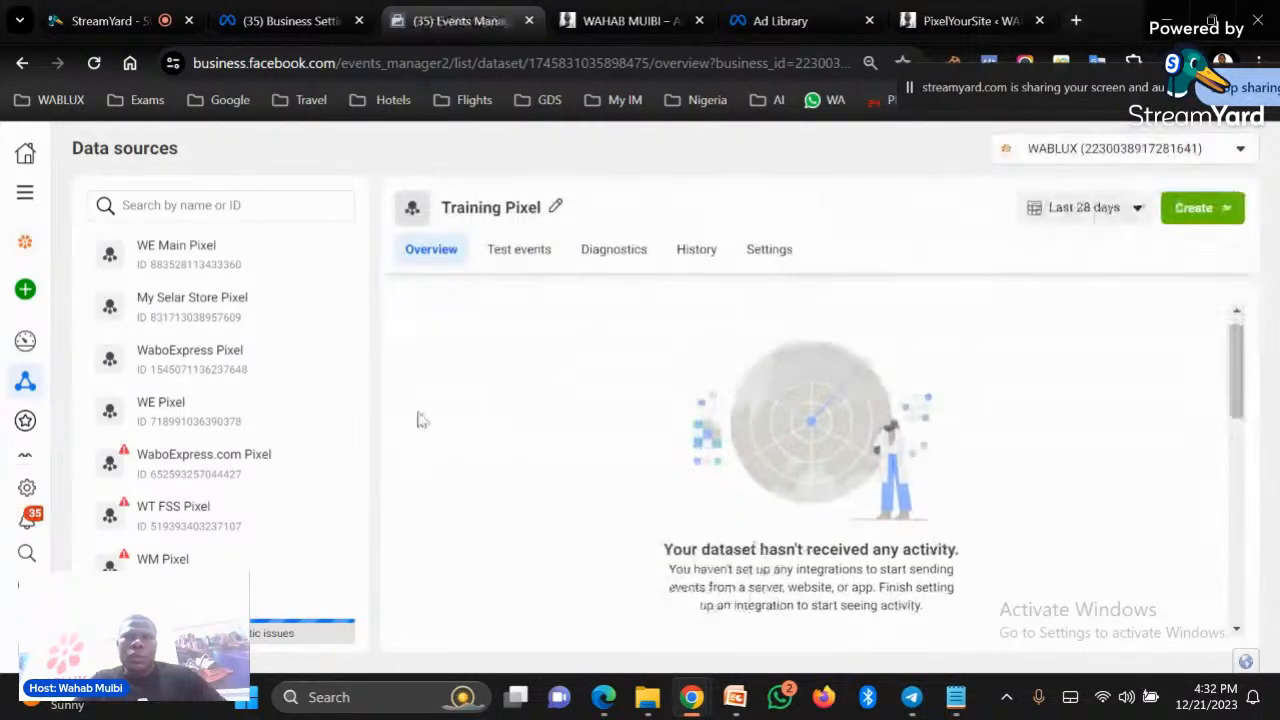
pyautogui.scroll(-1, 422, 420)
pyautogui.scroll(-5, 300, 434)
pyautogui.scroll(-6, 654, 377)
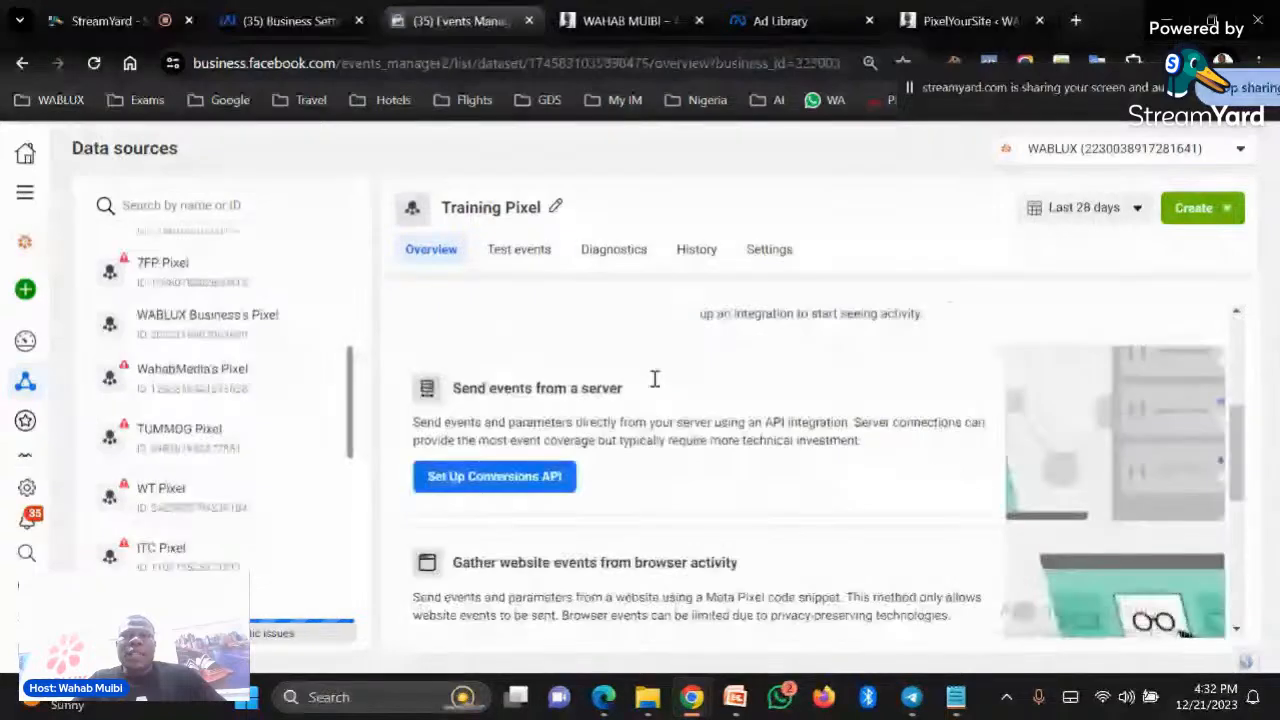
pyautogui.scroll(5, 610, 370)
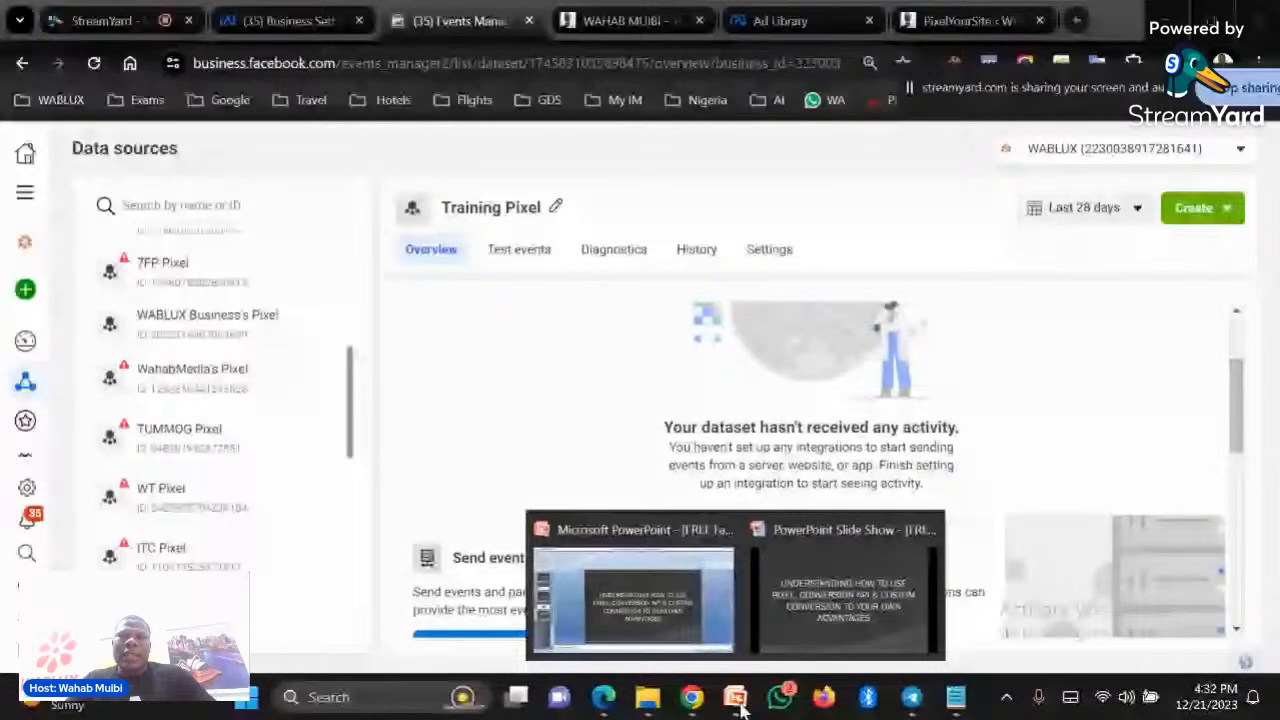
# Advance the PowerPoint slideshow to the campaign, ad set and ad structure slide, then return to the browser
pyautogui.click(737, 700)
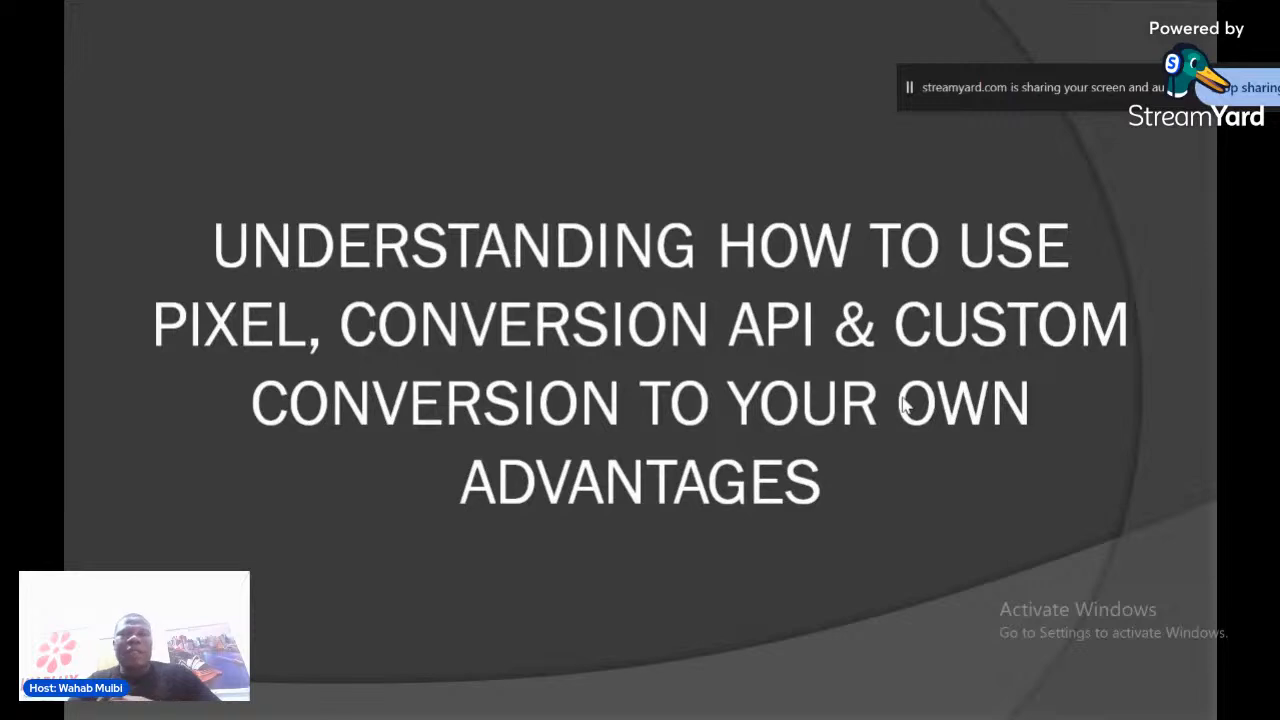
pyautogui.press('Right')
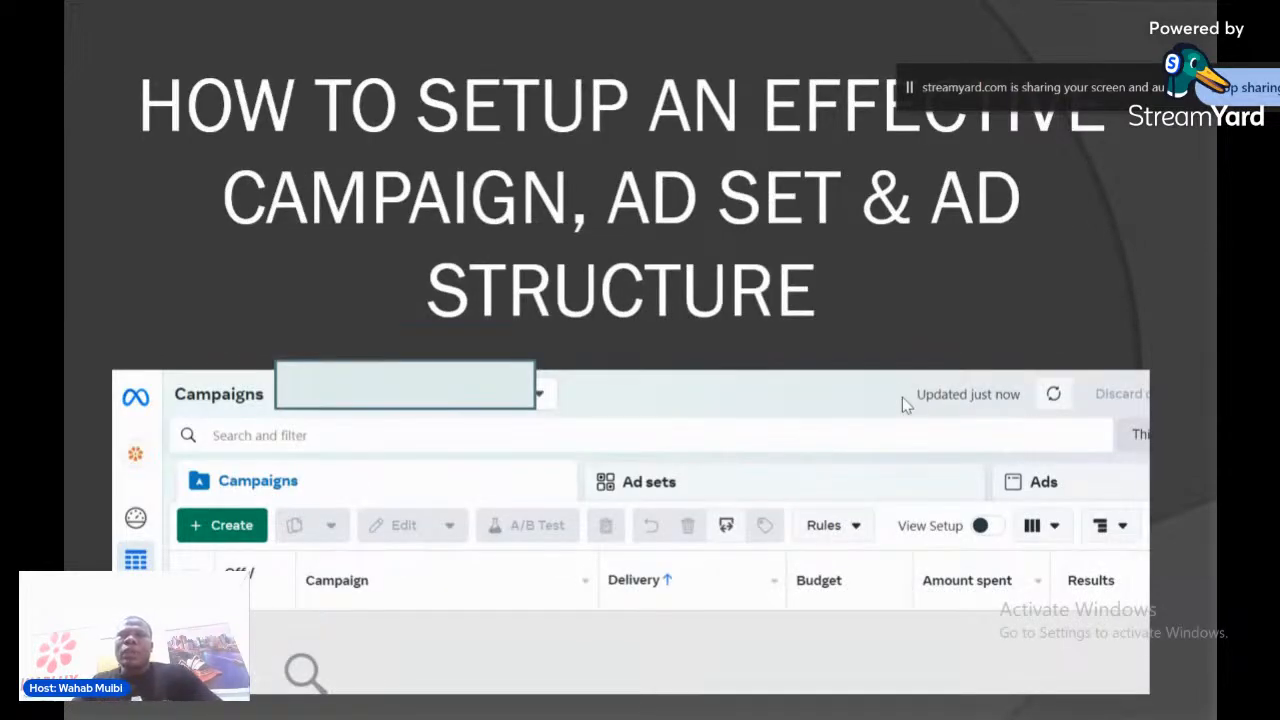
pyautogui.moveTo(1060, 100); pyautogui.dragTo(1066, 25)
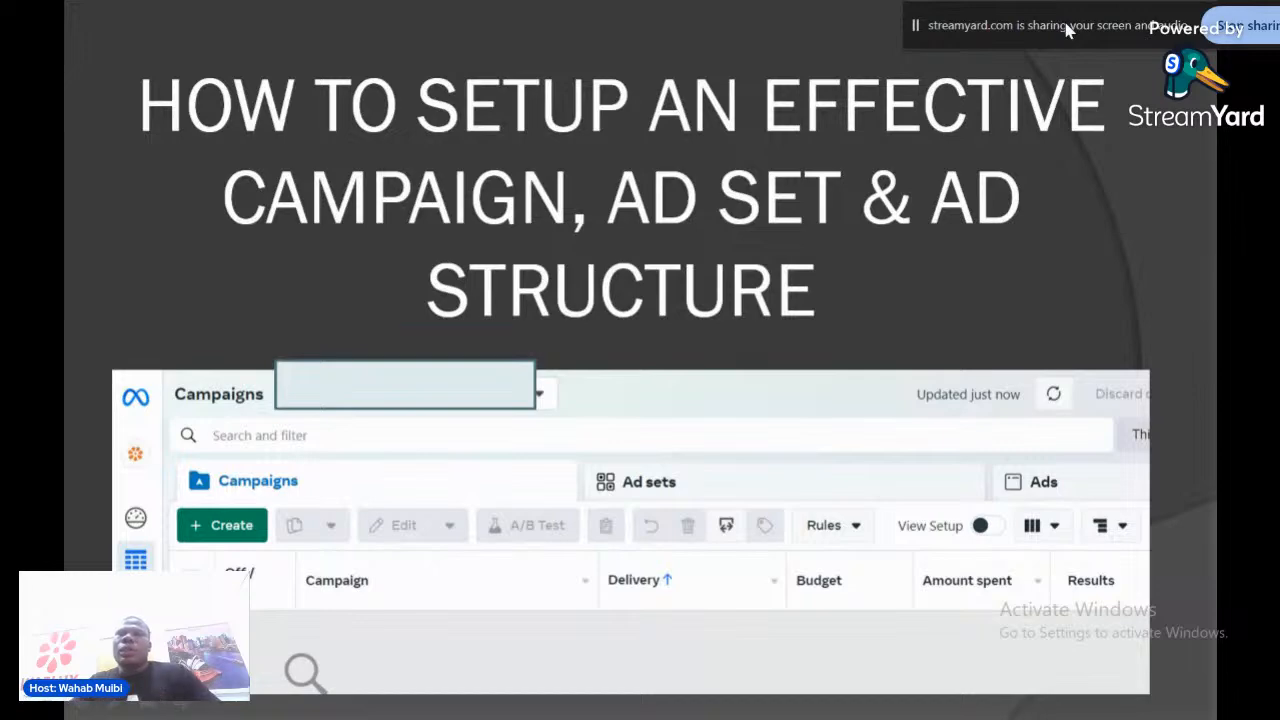
pyautogui.hotkey('alt', 'Tab')
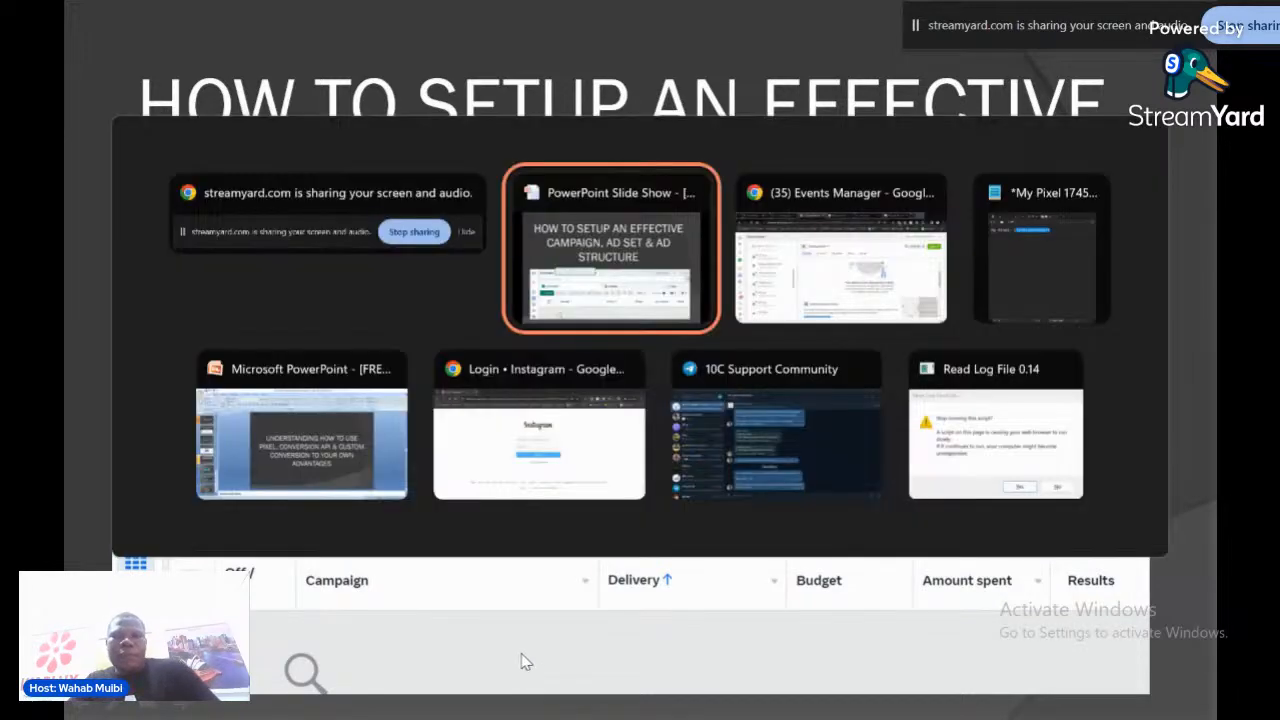
pyautogui.hotkey('alt', 'Tab')
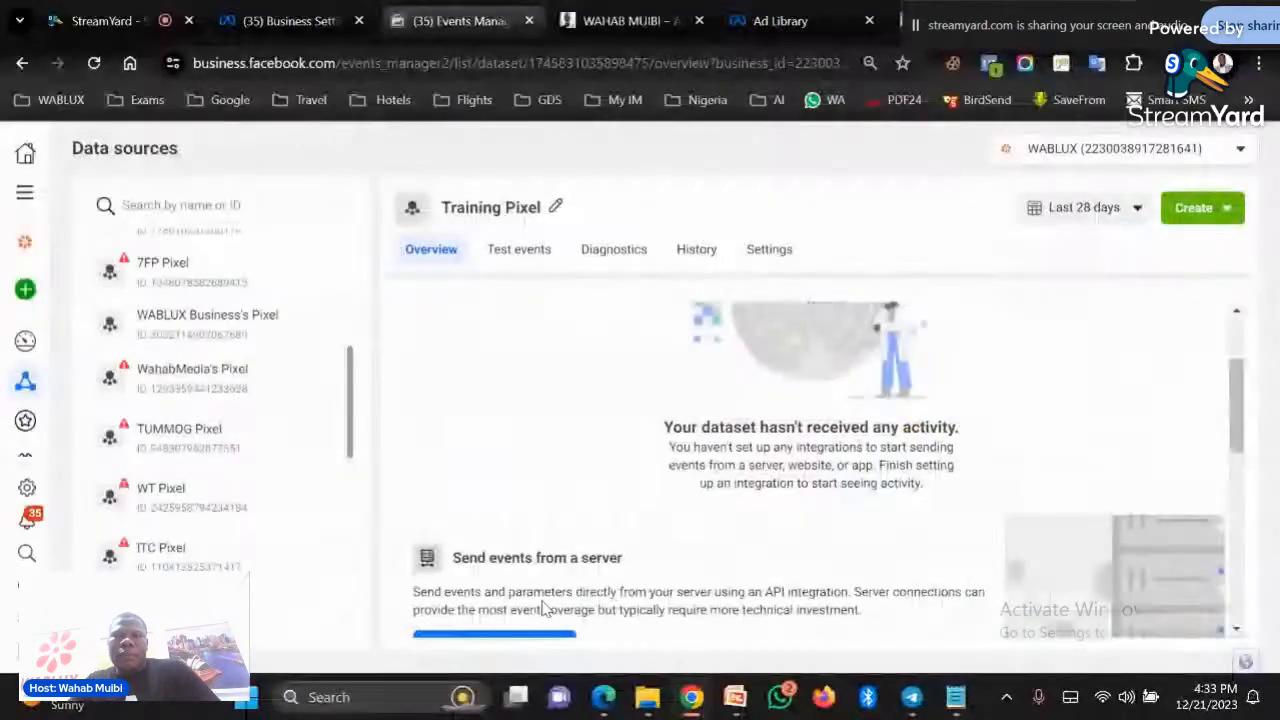
# Go to Ads Manager from the All tools menu to reach the WM Training account overview
pyautogui.moveTo(100, 248)
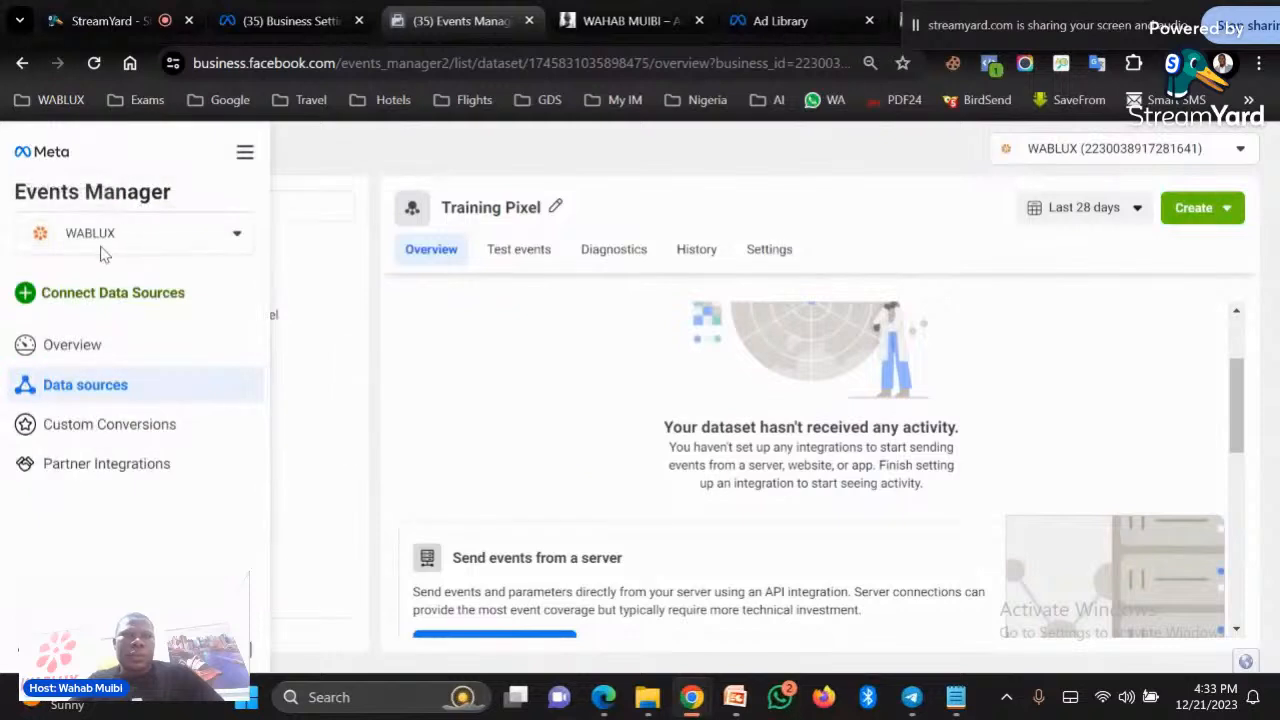
pyautogui.click(244, 152)
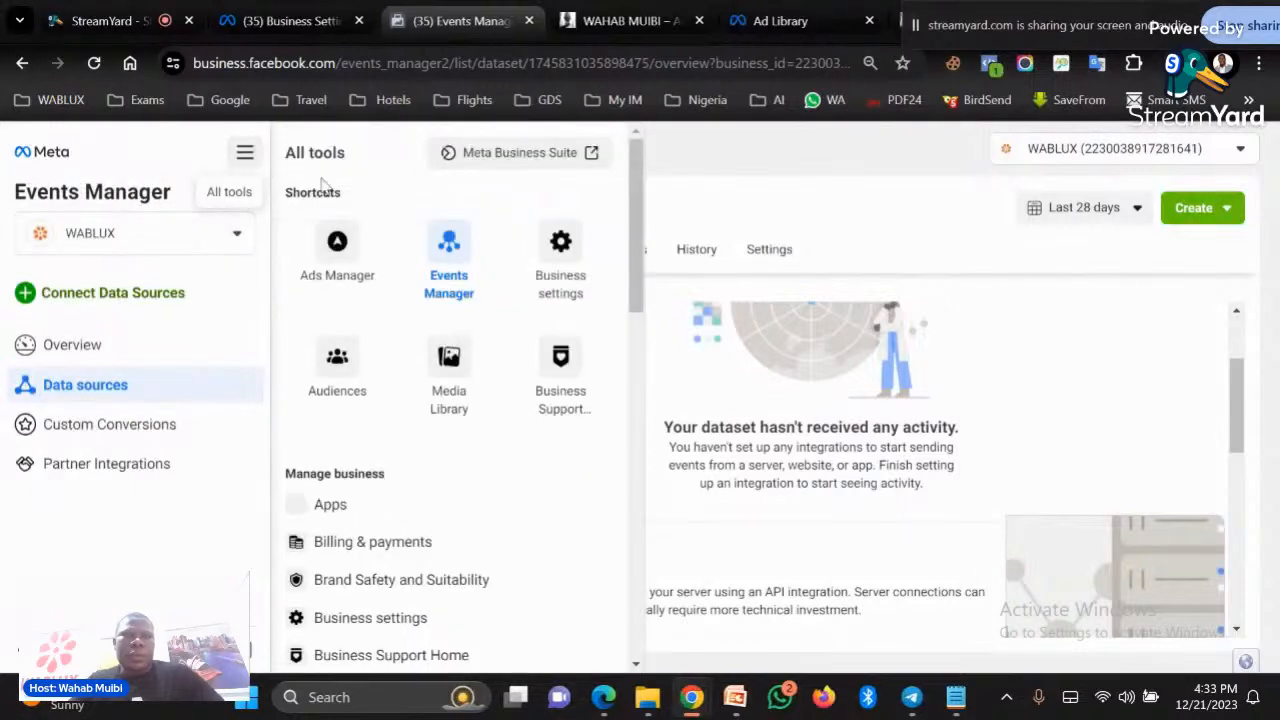
pyautogui.click(337, 272)
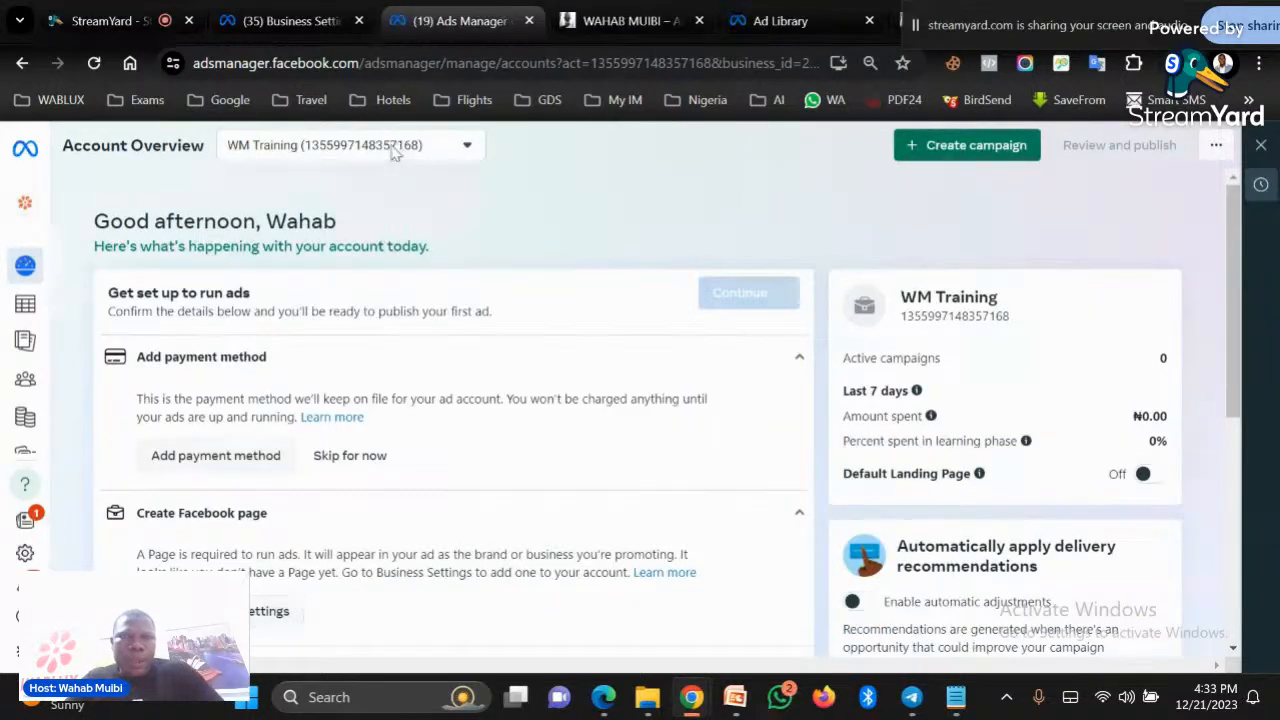
# Show the WM Training Campaigns page and close the add-payment-method Updates popup
pyautogui.moveTo(40, 330)
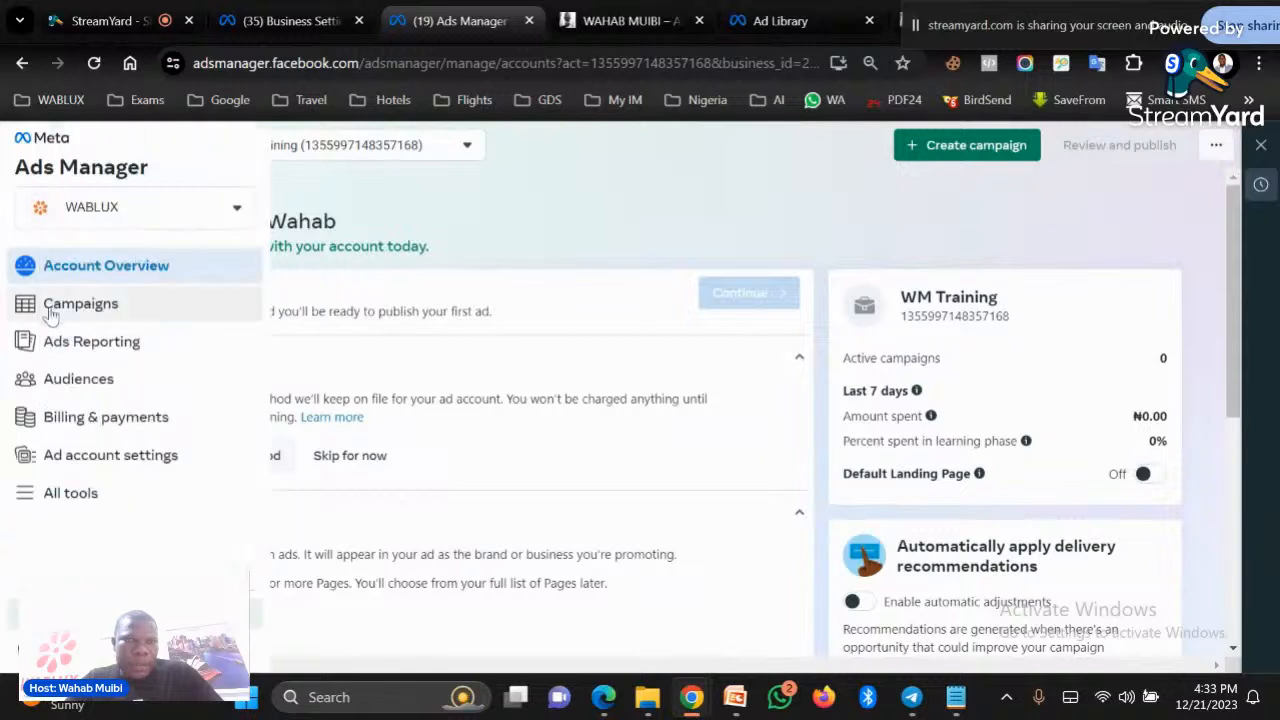
pyautogui.click(70, 300)
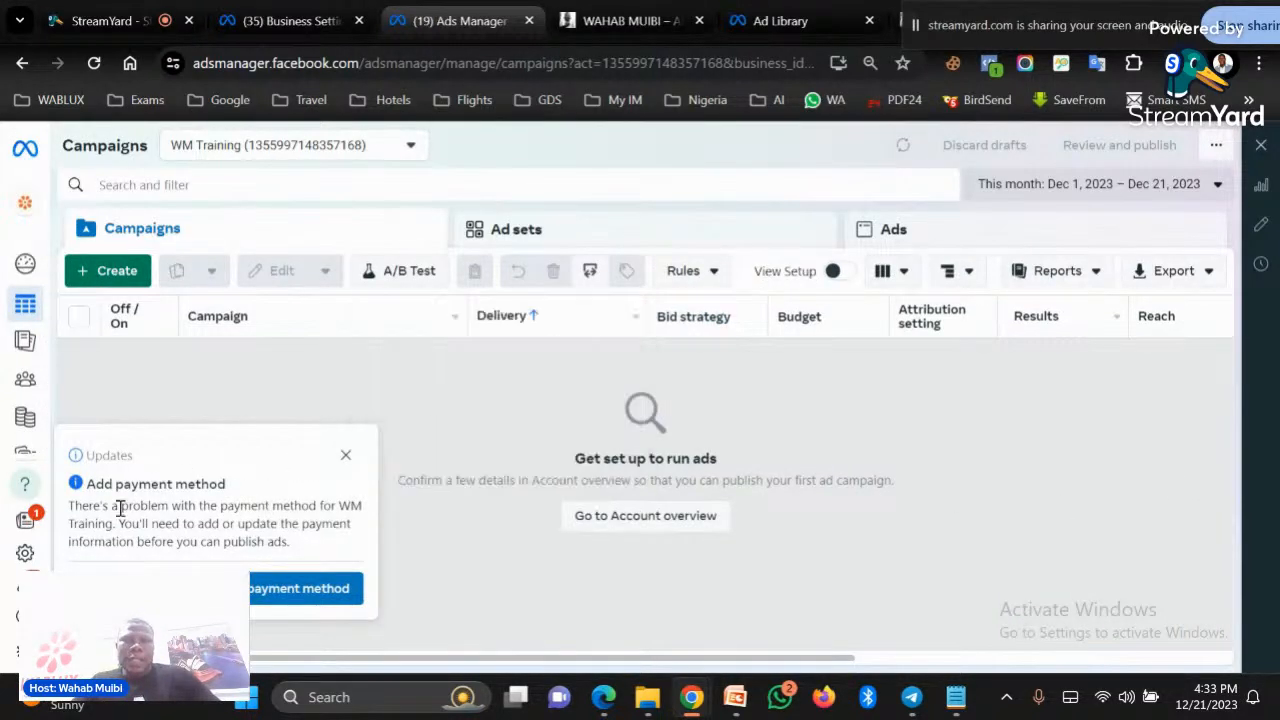
pyautogui.click(346, 457)
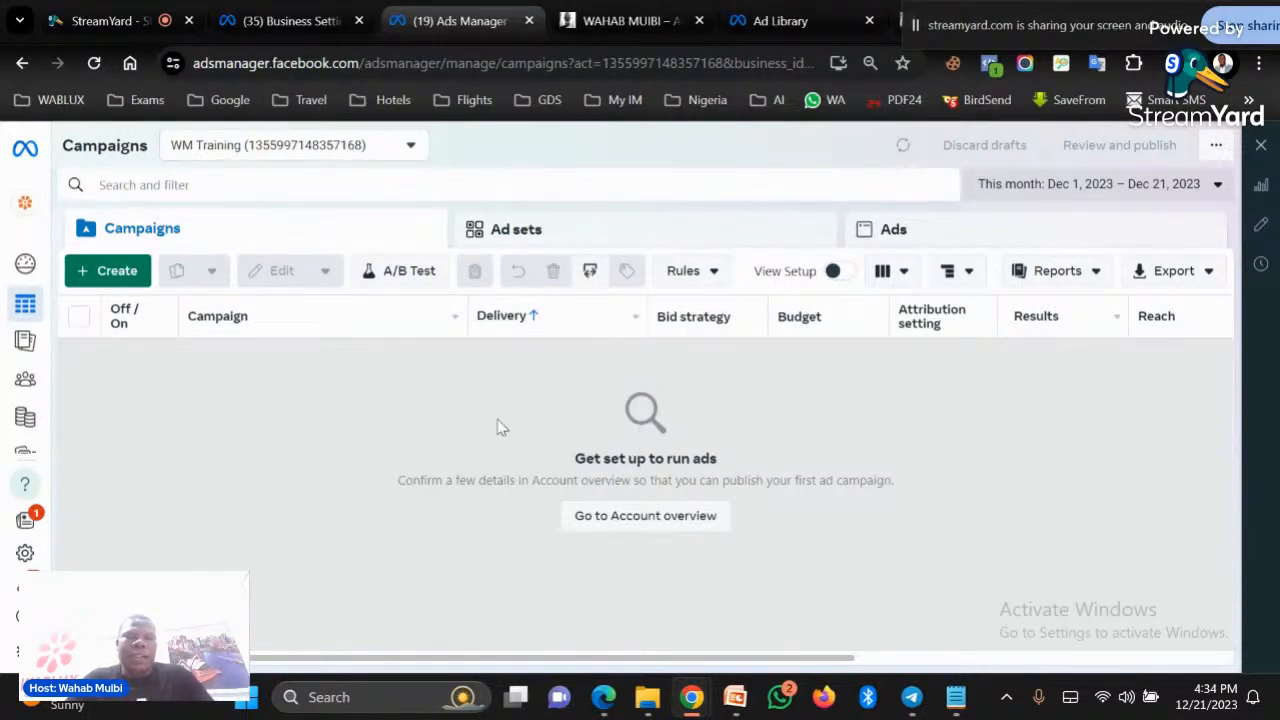
pyautogui.click(602, 236)
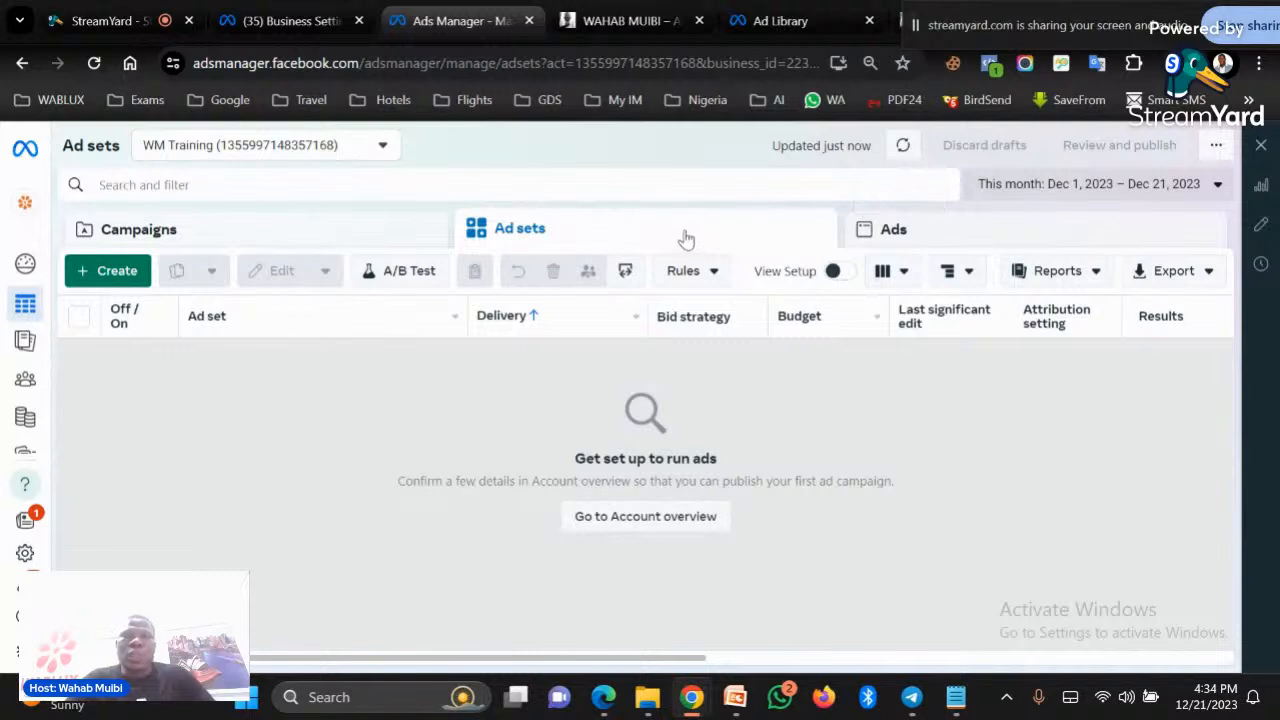
pyautogui.click(1025, 231)
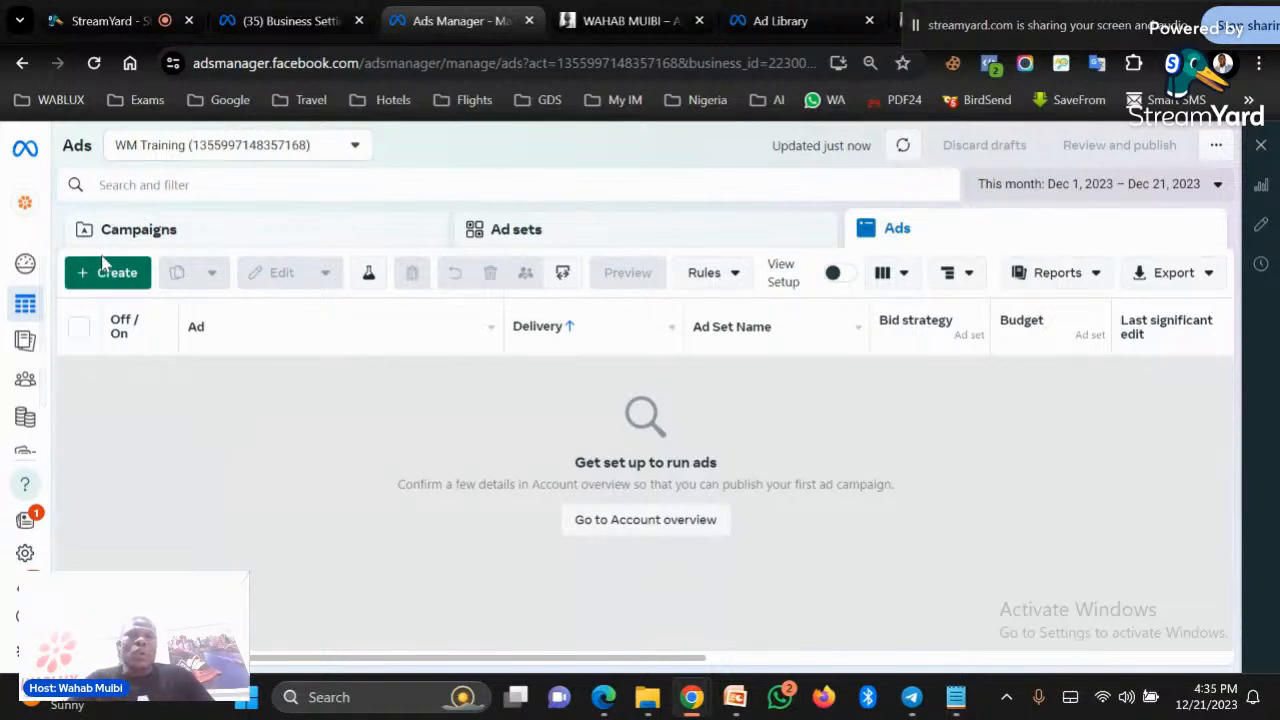
pyautogui.click(150, 226)
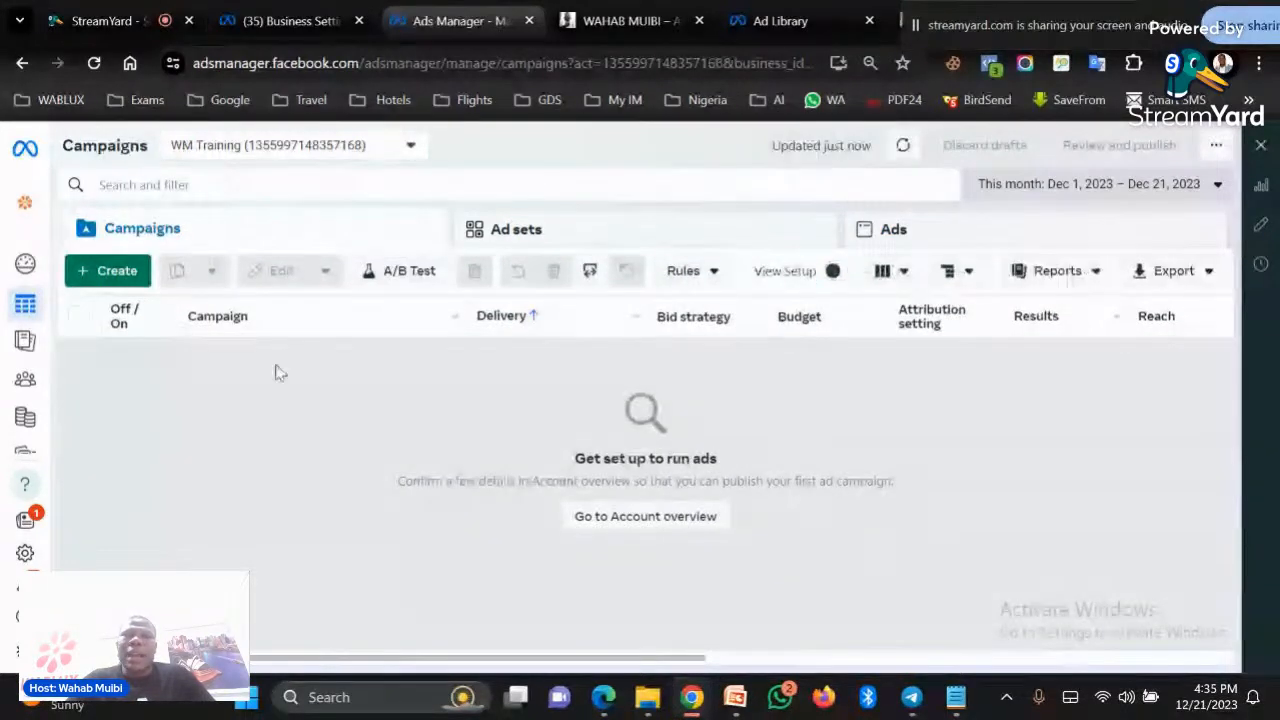
pyautogui.moveTo(66, 337)
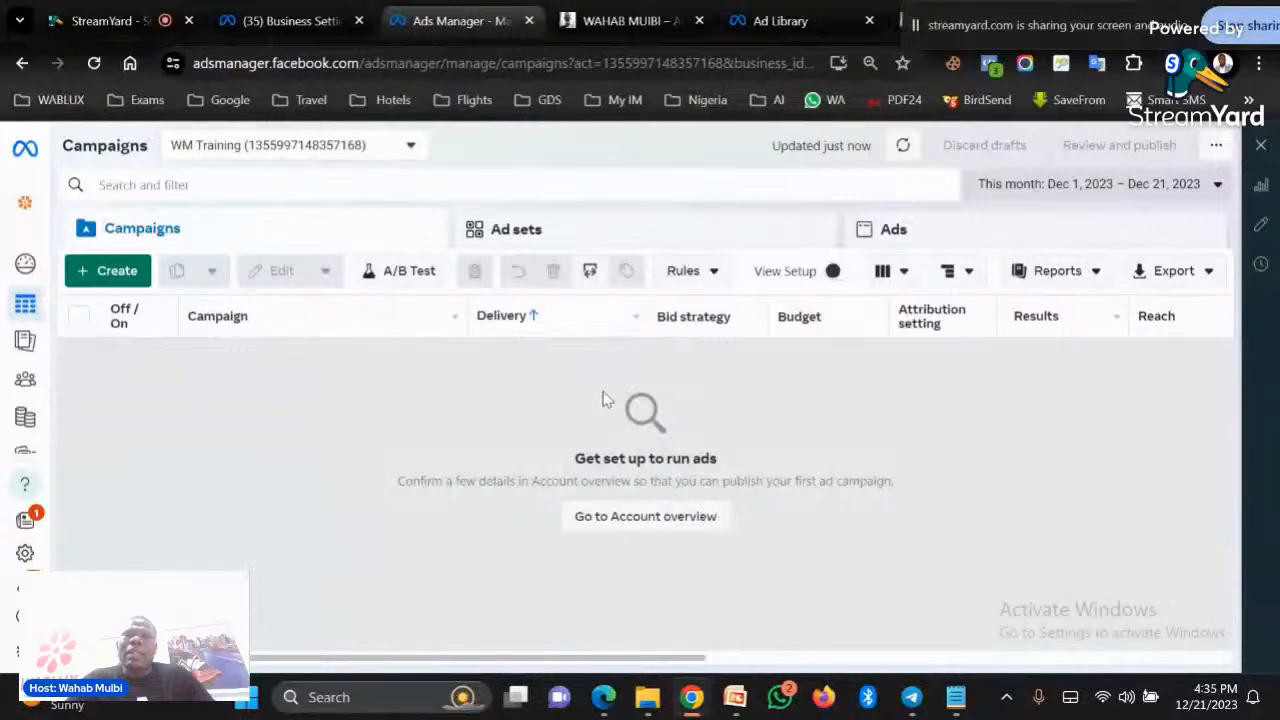
pyautogui.click(601, 244)
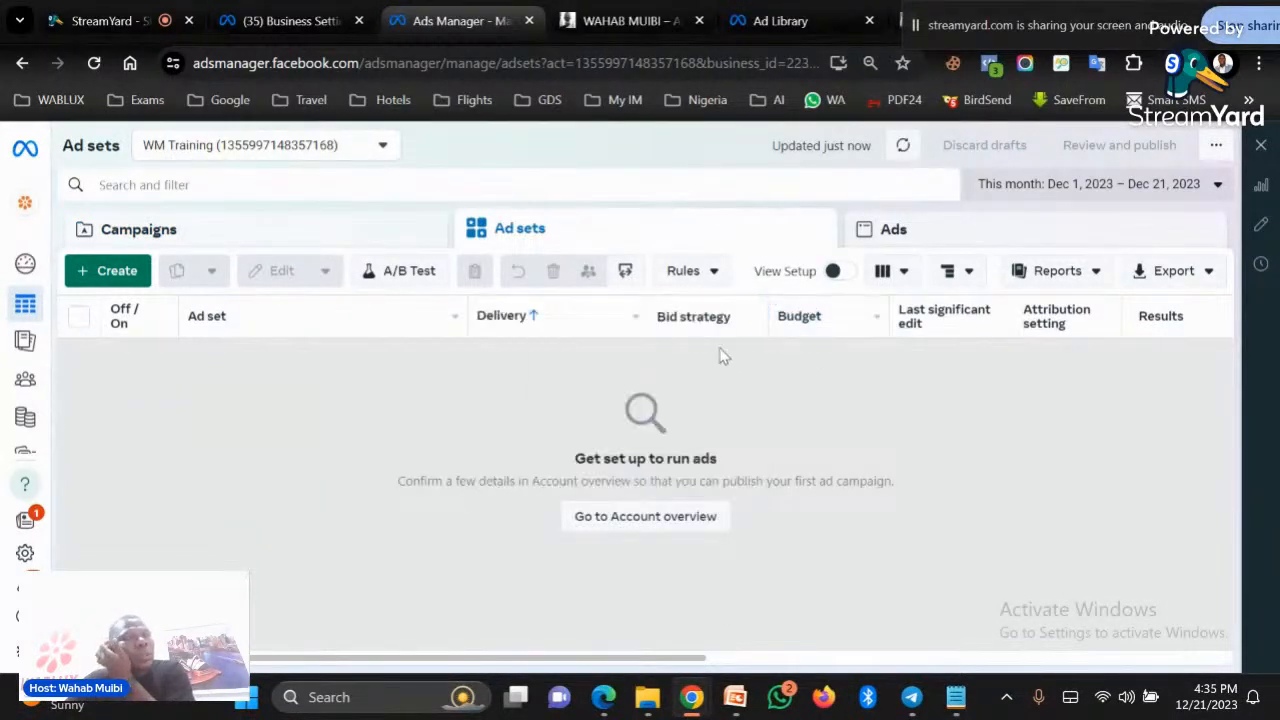
pyautogui.moveTo(30, 290)
pyautogui.click(340, 236)
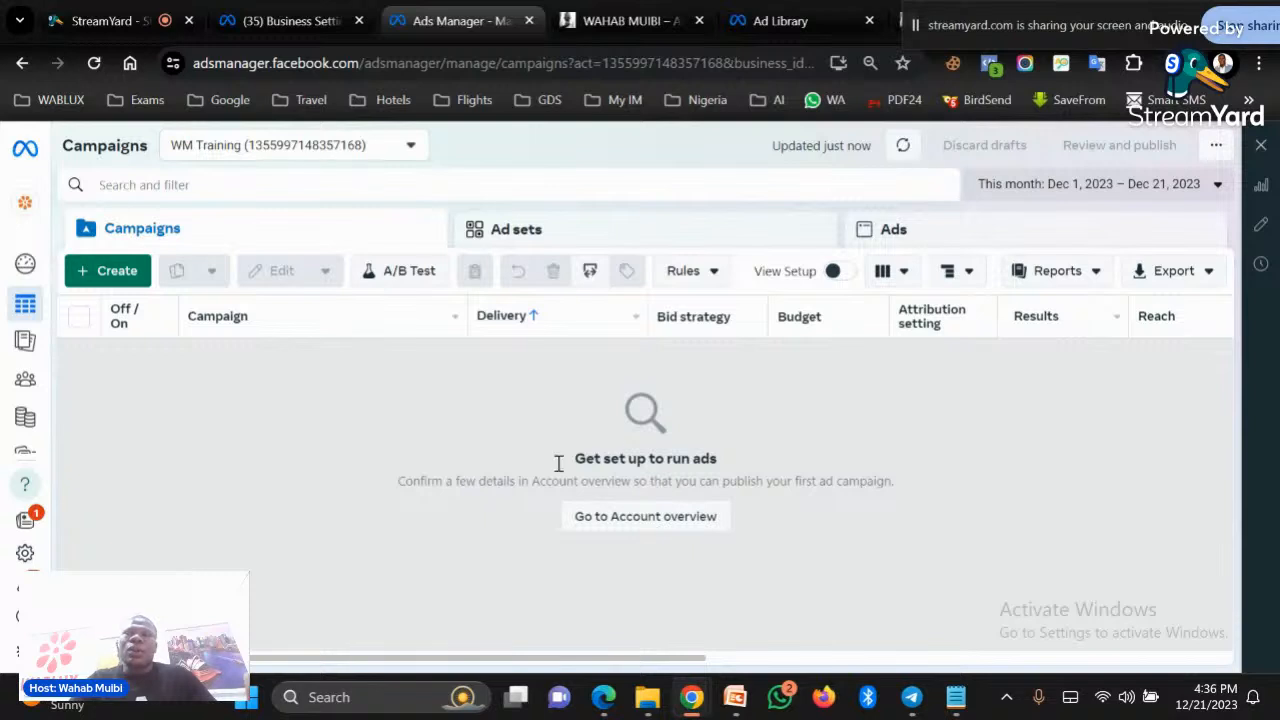
# Start a new campaign, pick the Sales objective and expand the optional campaign, ad set and ad name fields
pyautogui.moveTo(197, 352)
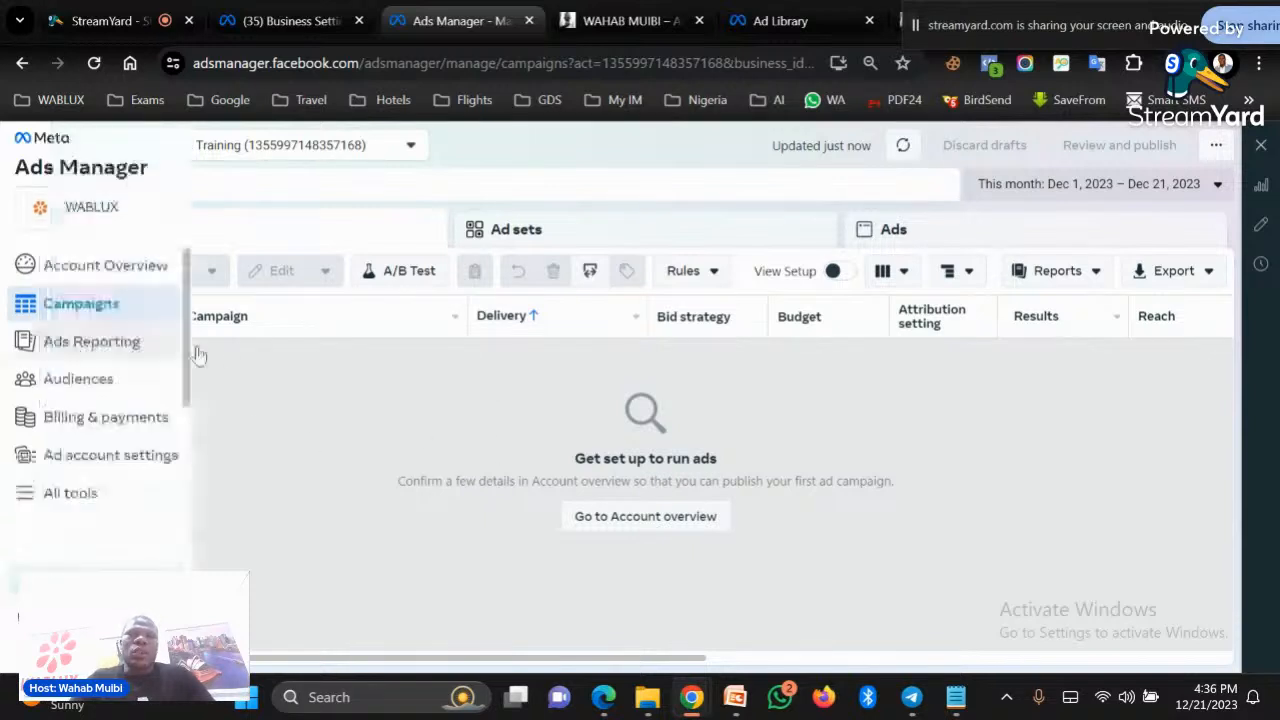
pyautogui.click(108, 271)
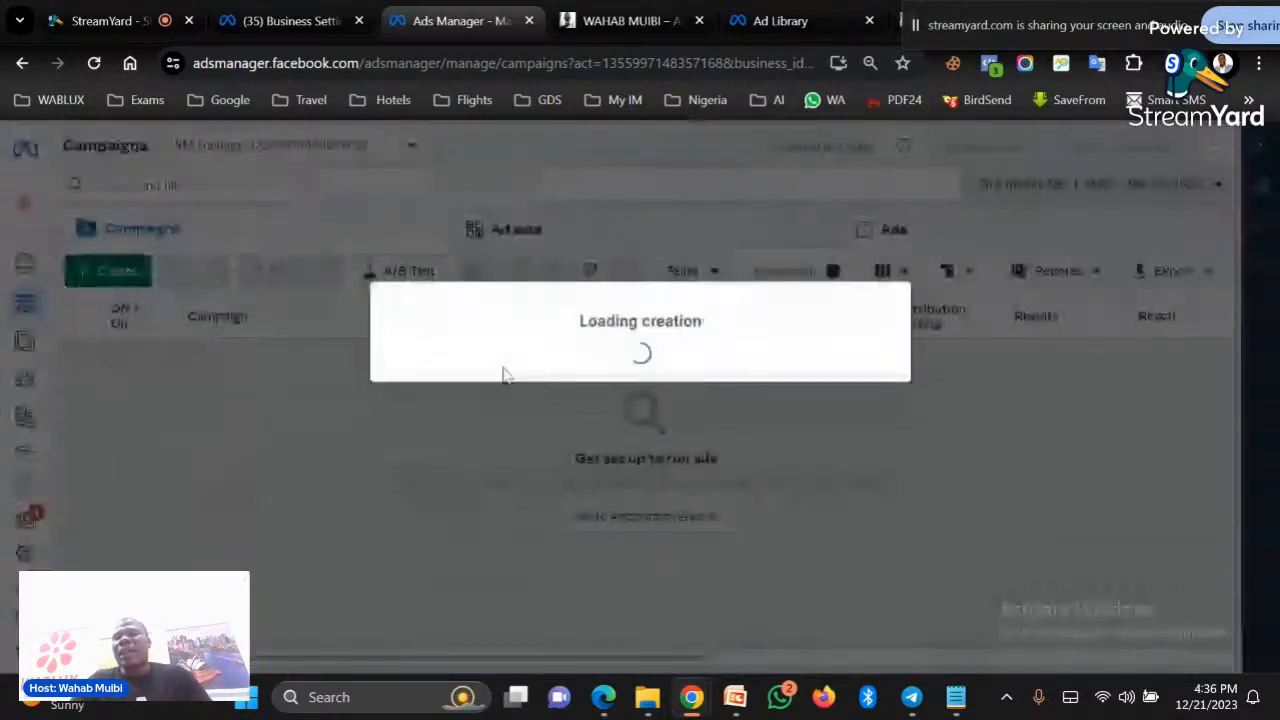
pyautogui.scroll(-1, 560, 250)
pyautogui.scroll(1, 543, 266)
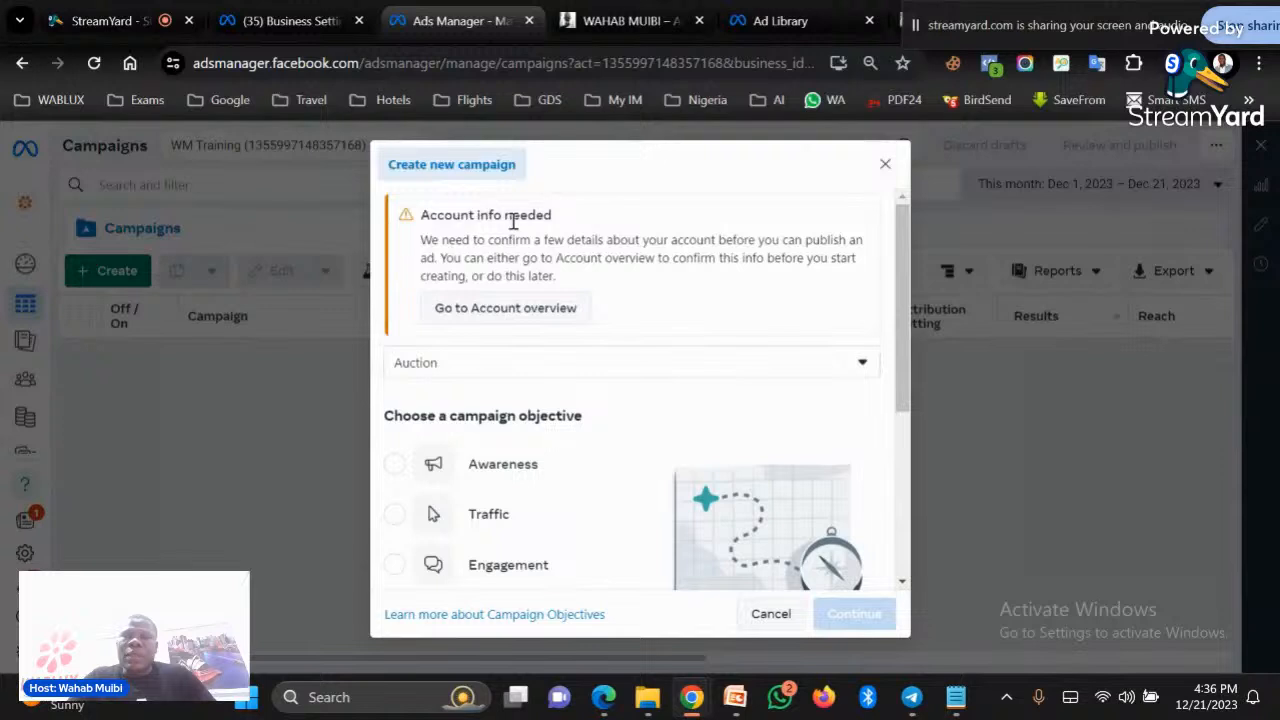
pyautogui.scroll(-3, 648, 257)
pyautogui.scroll(2, 734, 286)
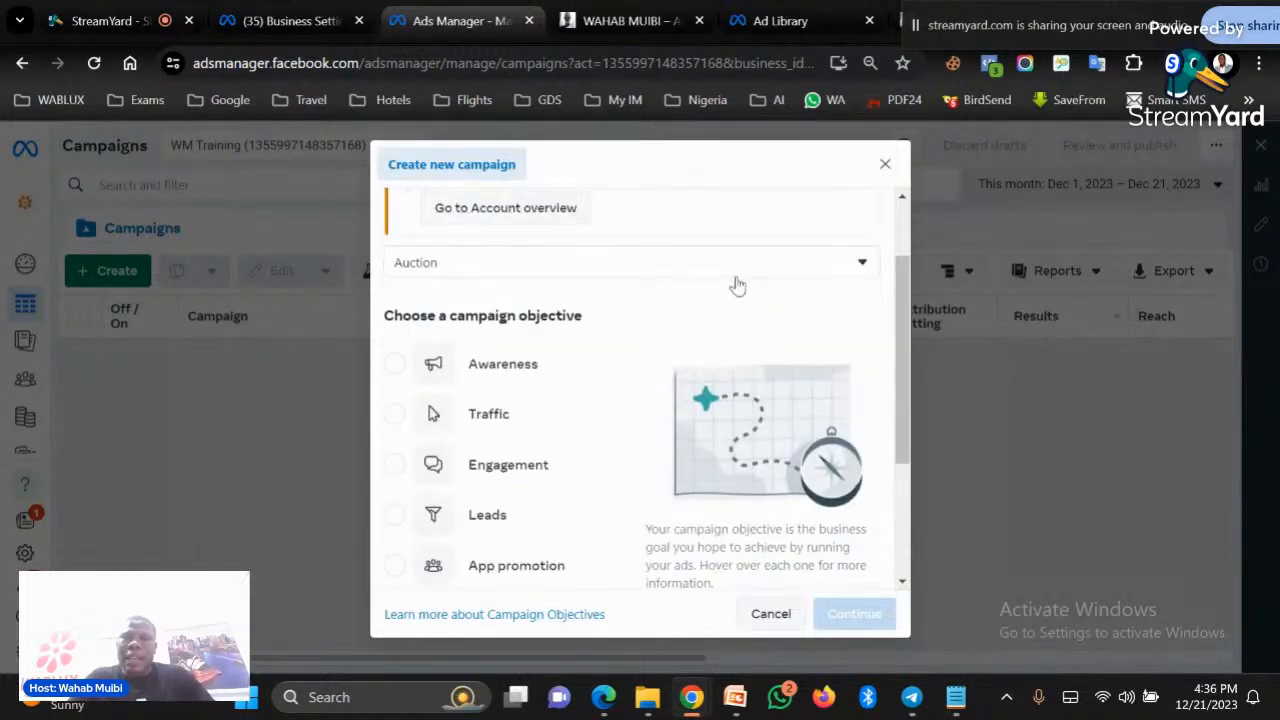
pyautogui.scroll(-2, 557, 374)
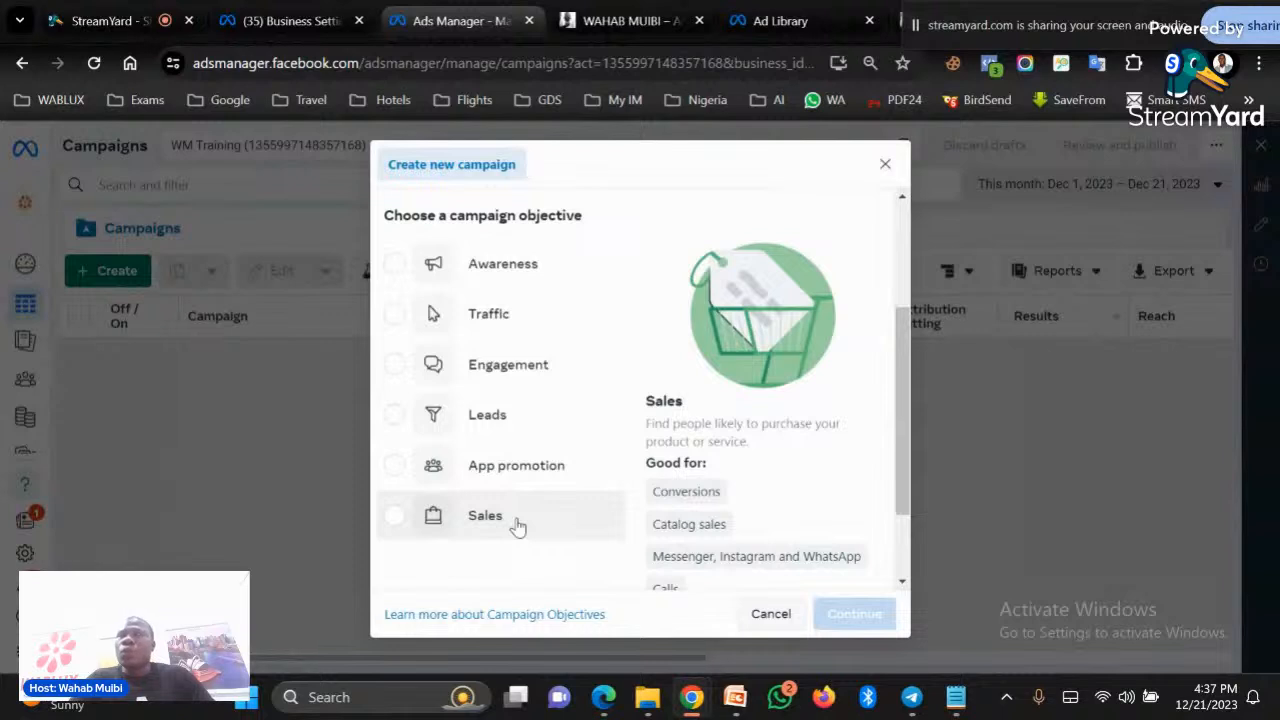
pyautogui.click(517, 525)
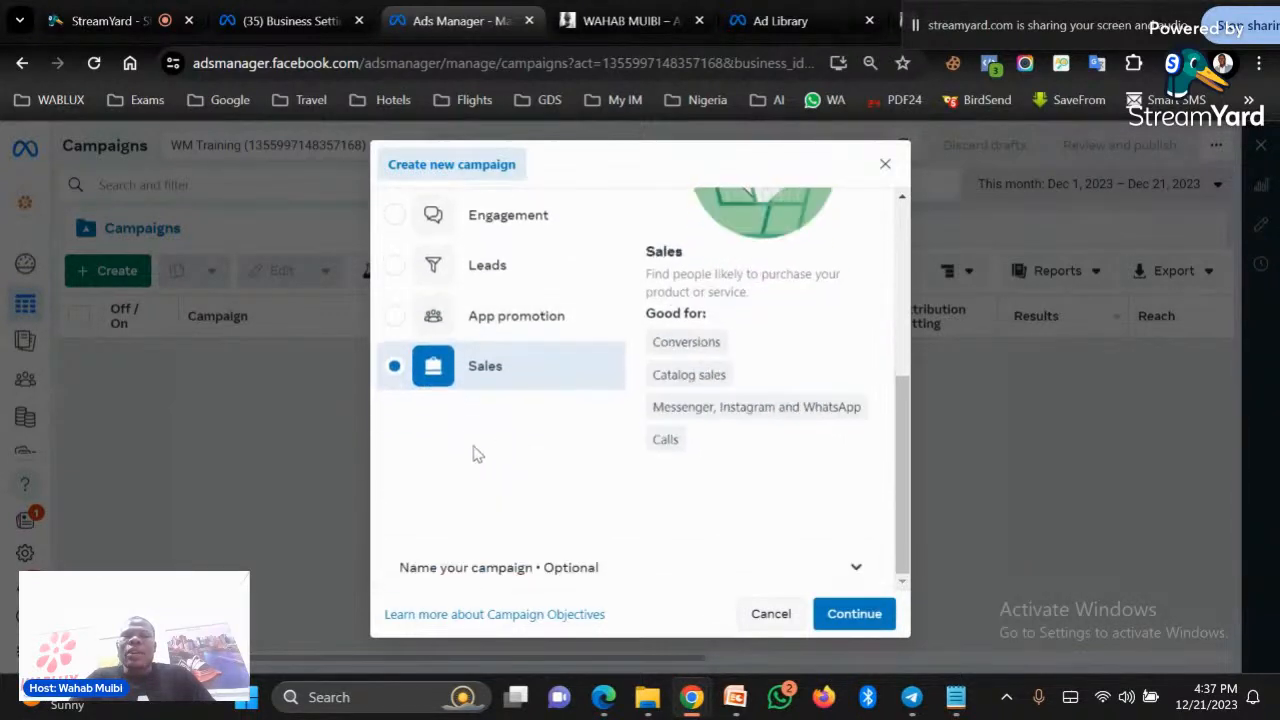
pyautogui.click(510, 566)
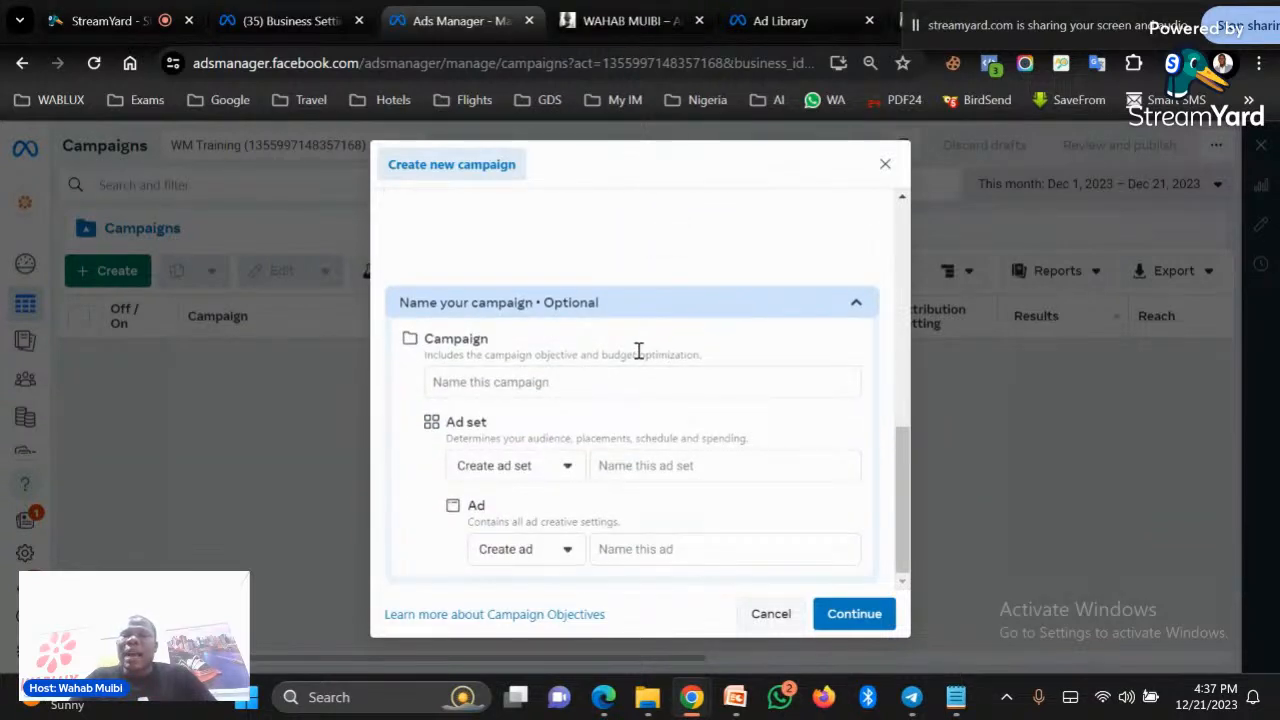
# Enter 'Fan cam for client' as the campaign name and continue to the campaign setup choice
pyautogui.click(575, 383)
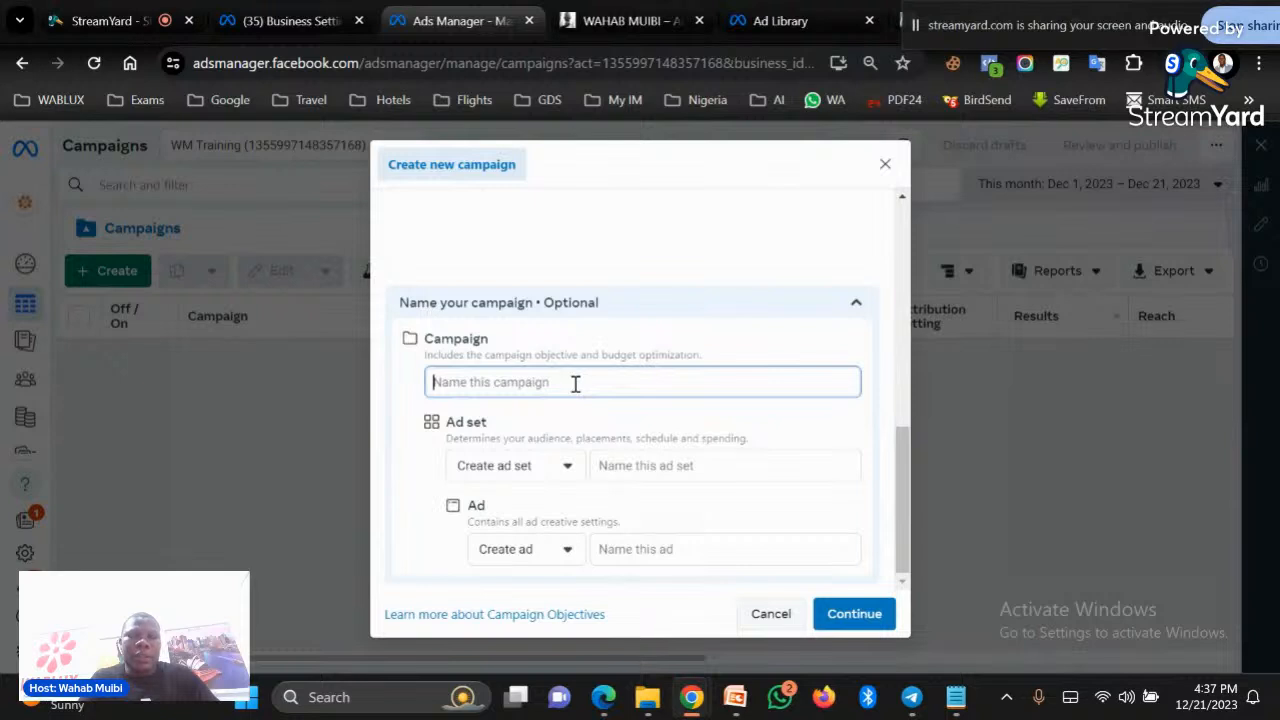
pyautogui.write('Fan')
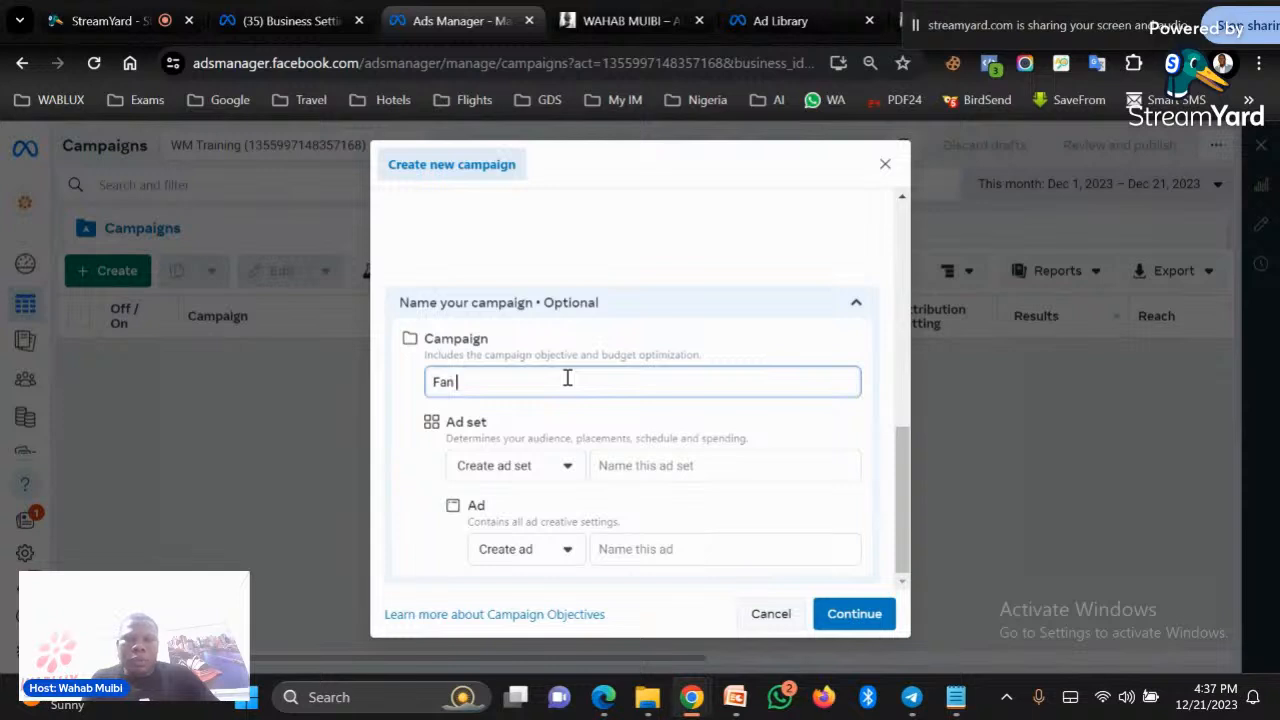
pyautogui.write('cam ')
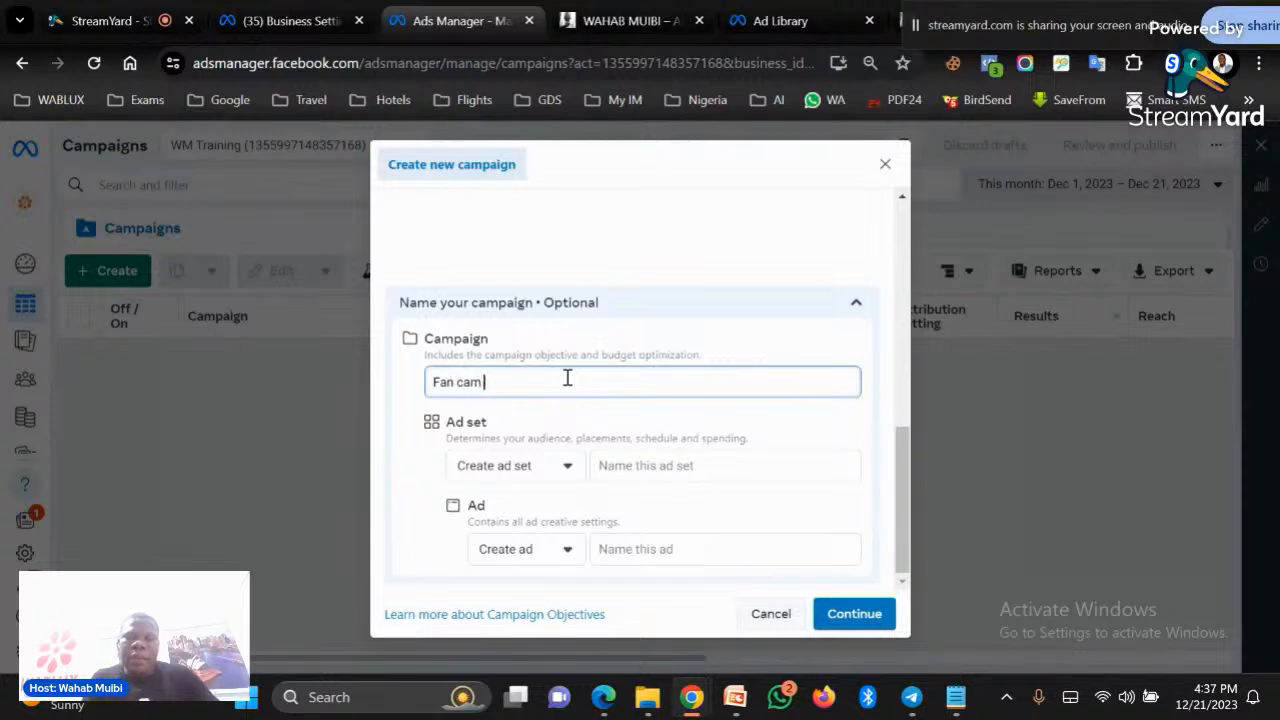
pyautogui.write('for ')
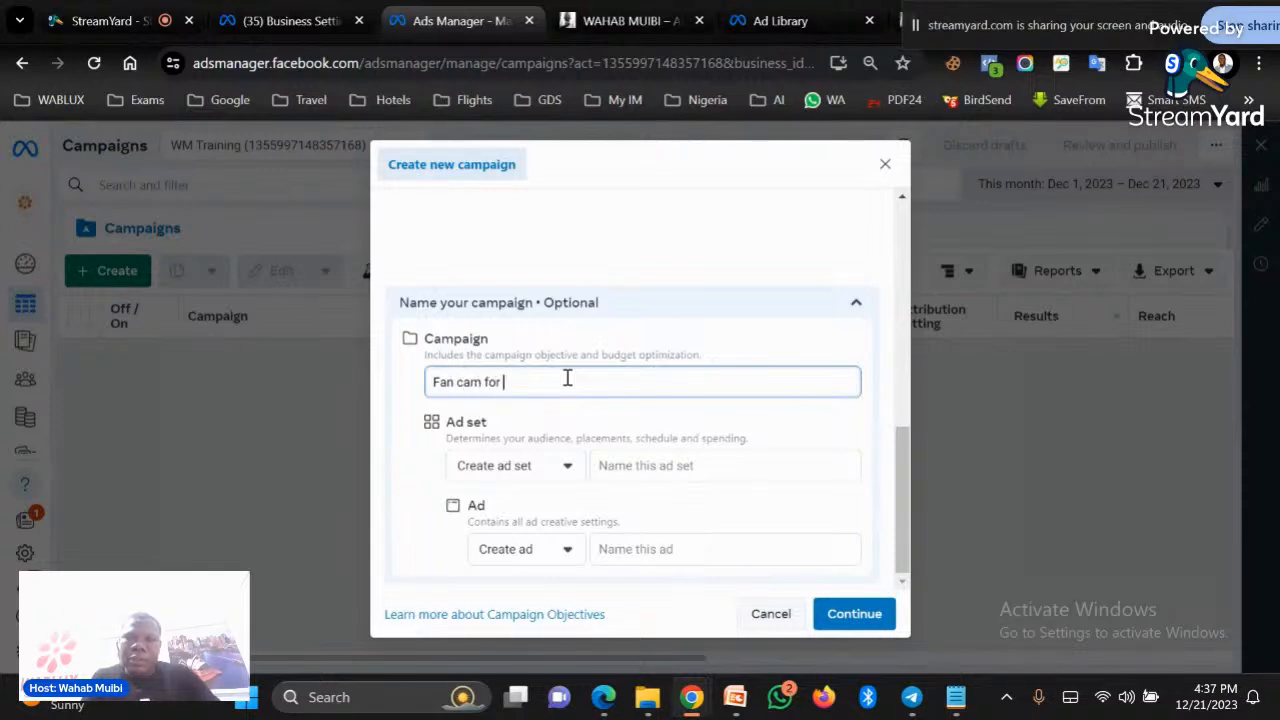
pyautogui.write('client')
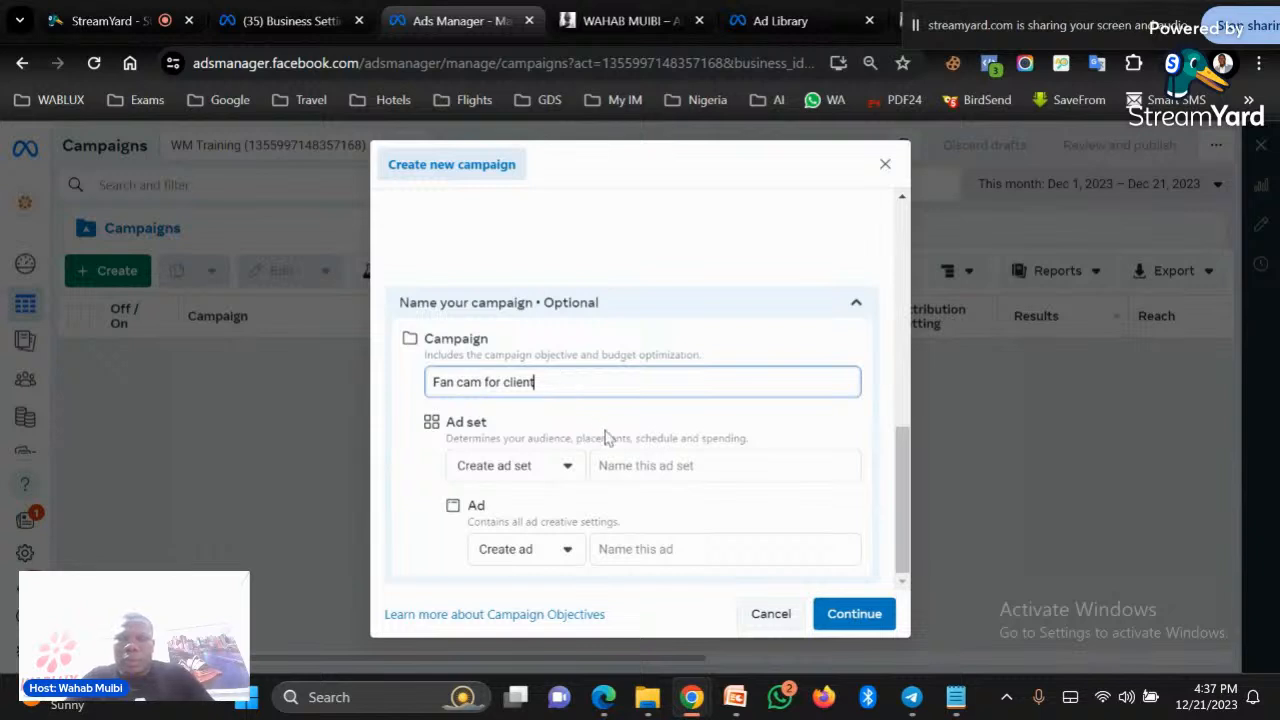
pyautogui.click(651, 466)
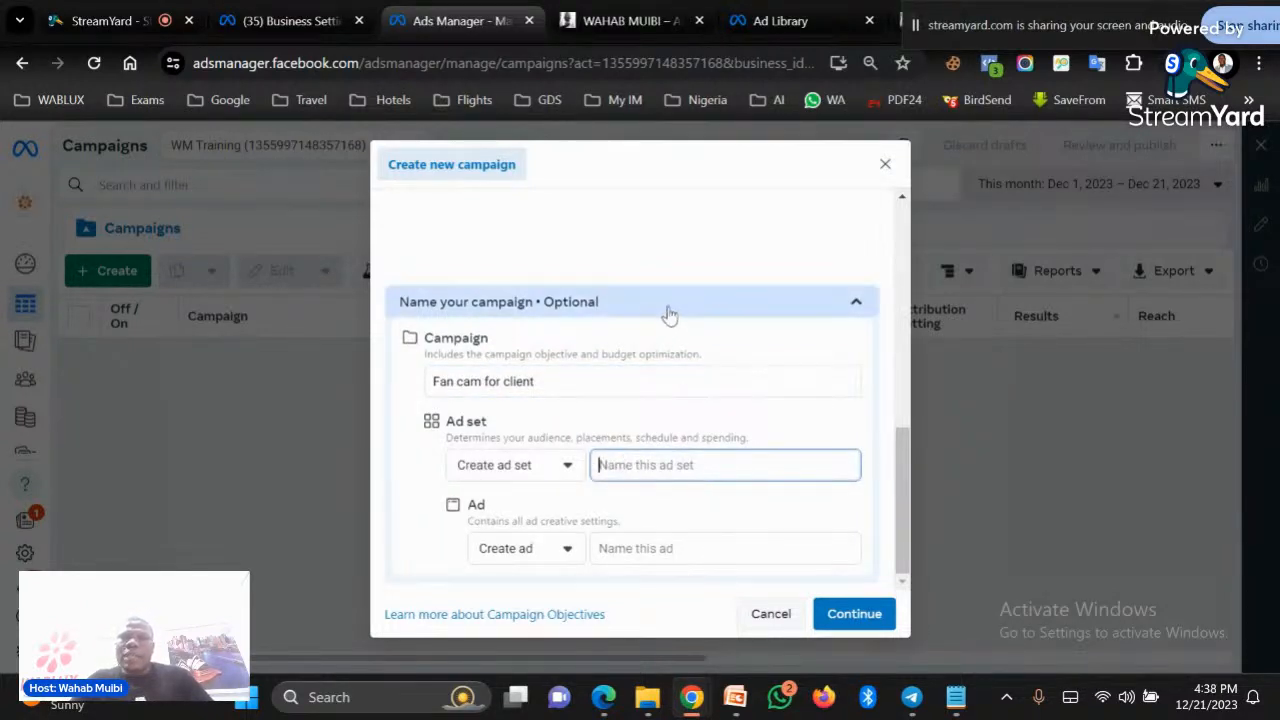
pyautogui.click(856, 618)
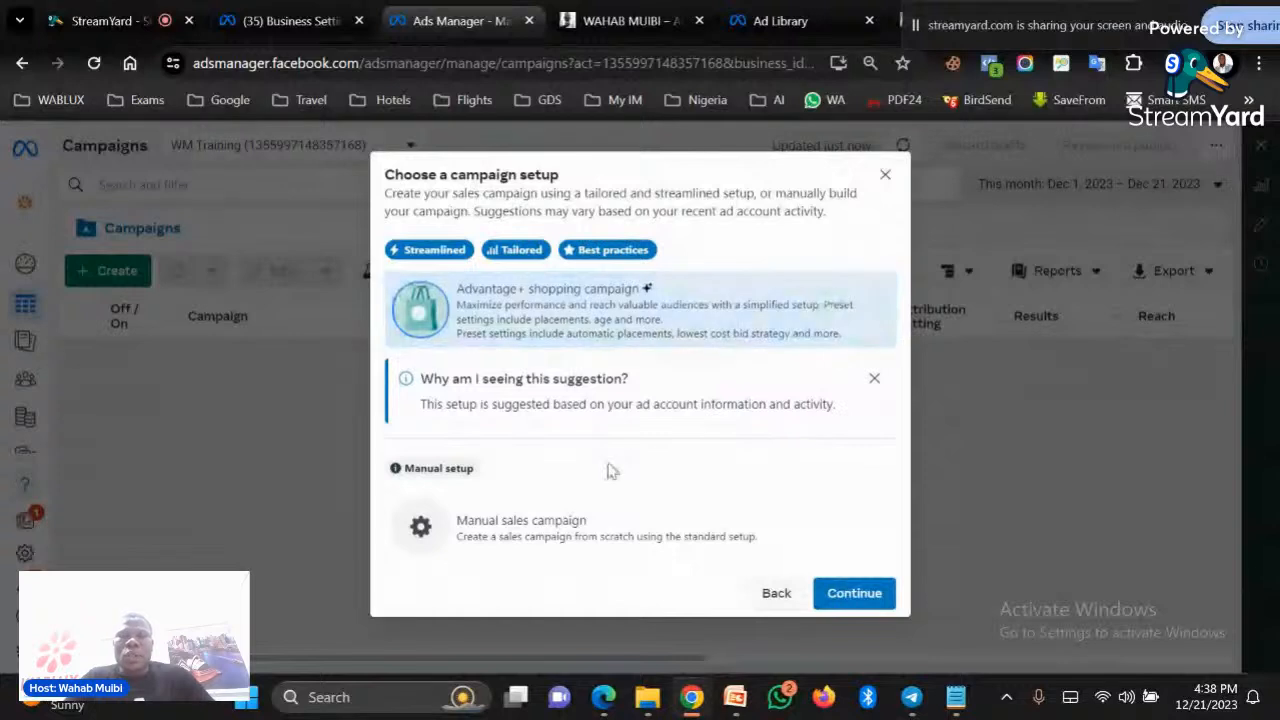
# Select the Manual sales campaign setup and continue to open the draft in the campaign editor
pyautogui.click(524, 524)
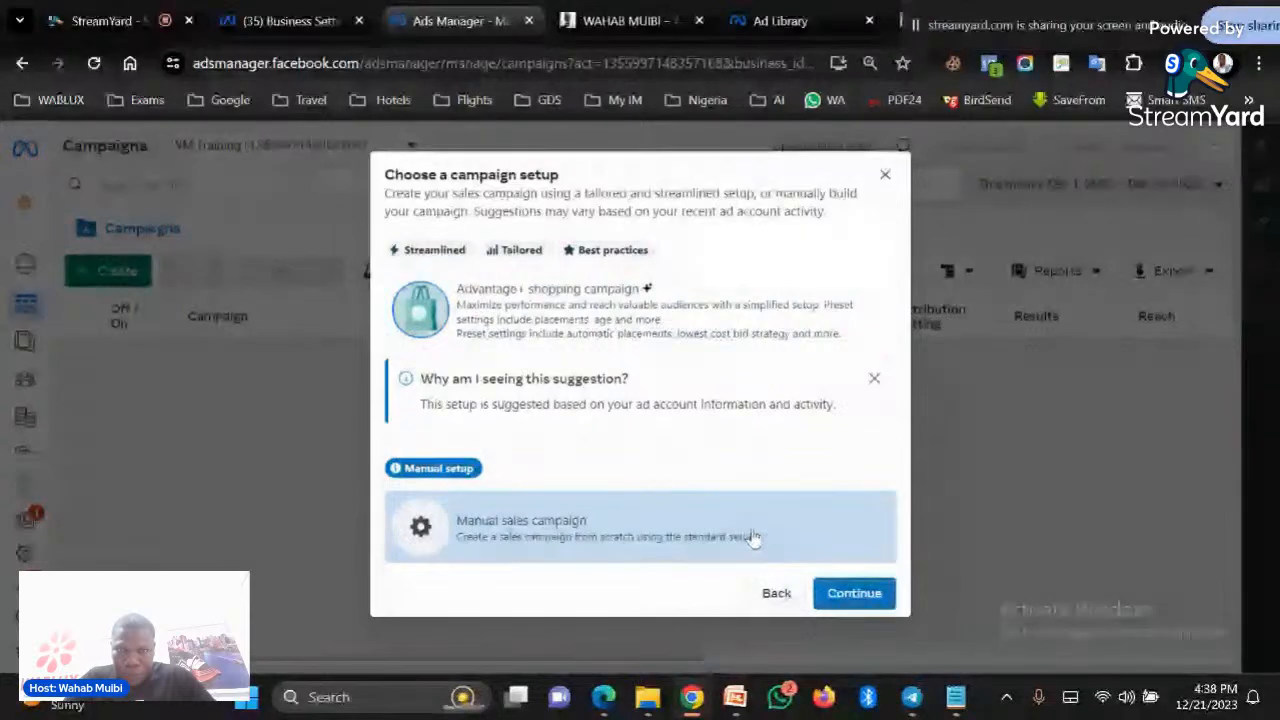
pyautogui.click(851, 597)
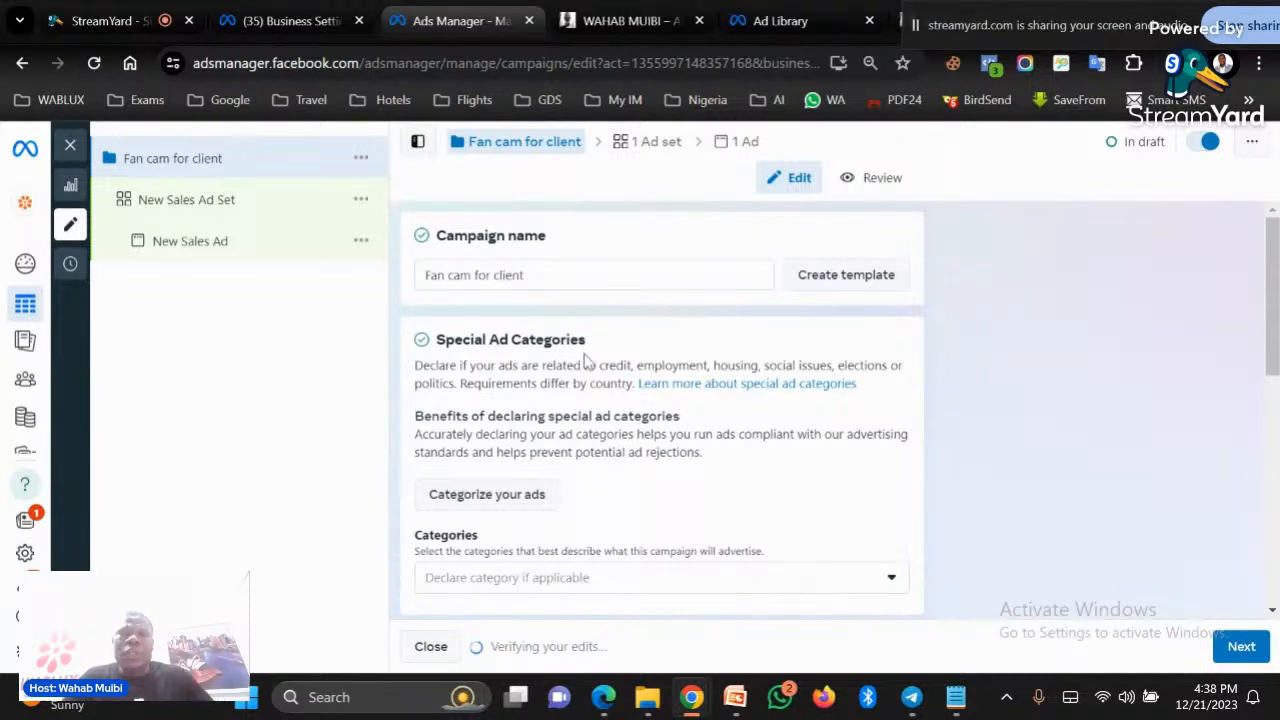
pyautogui.scroll(-8, 723, 246)
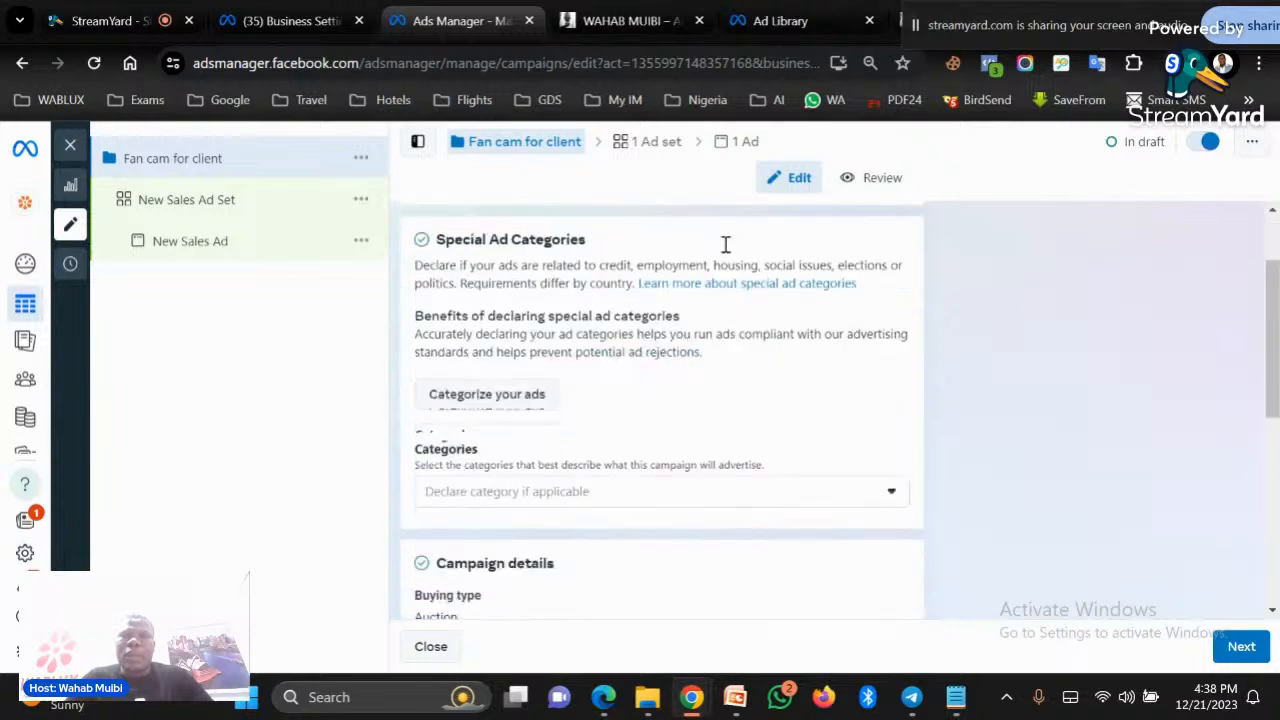
pyautogui.scroll(8, 742, 274)
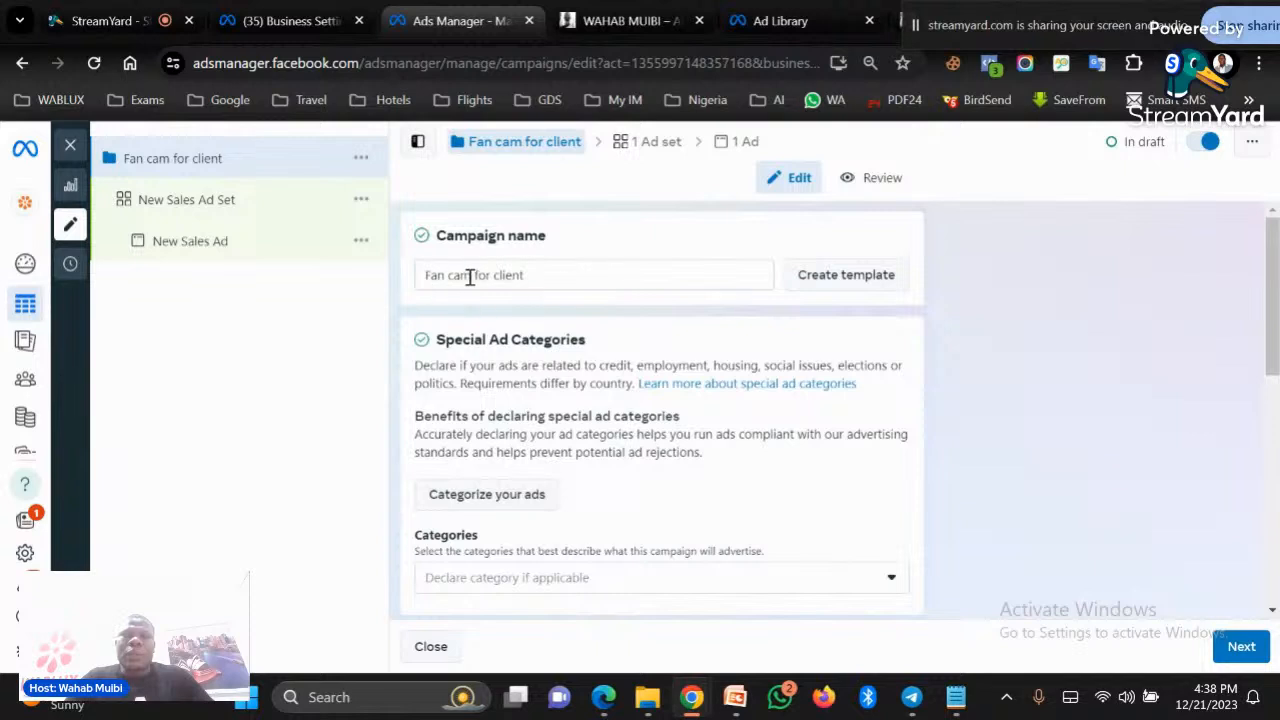
pyautogui.click(588, 272)
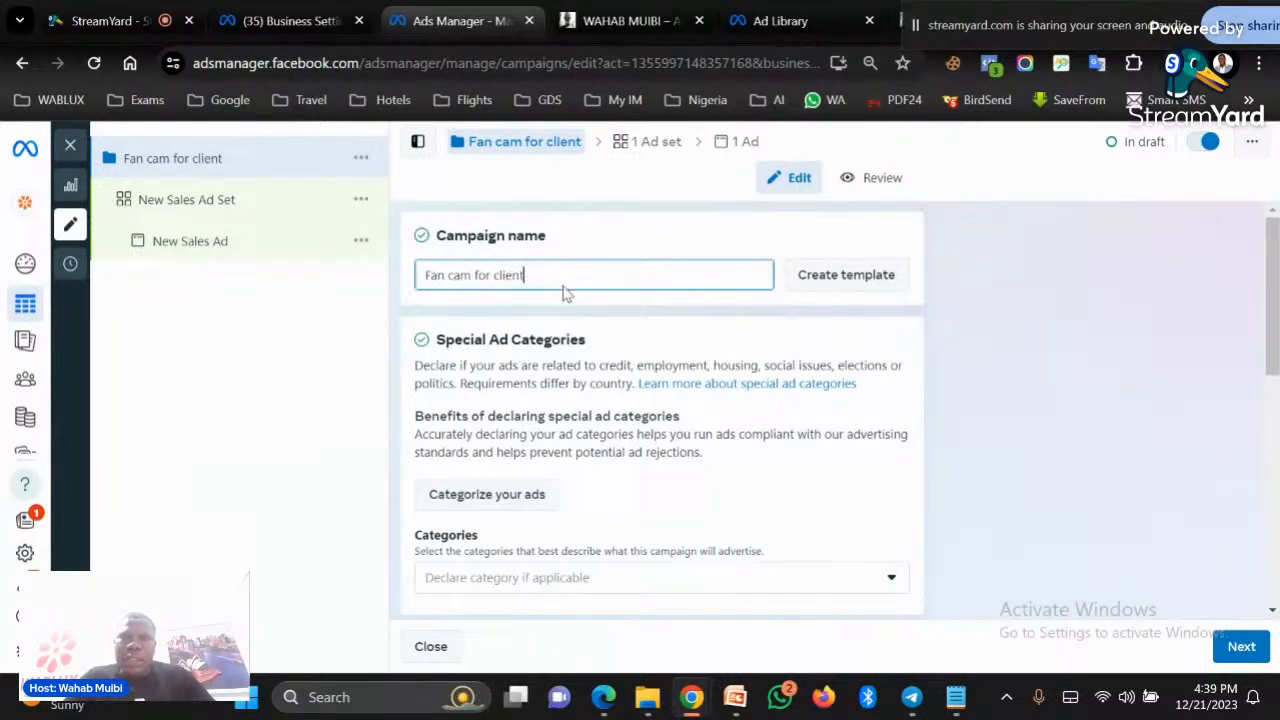
pyautogui.scroll(-1, 565, 290)
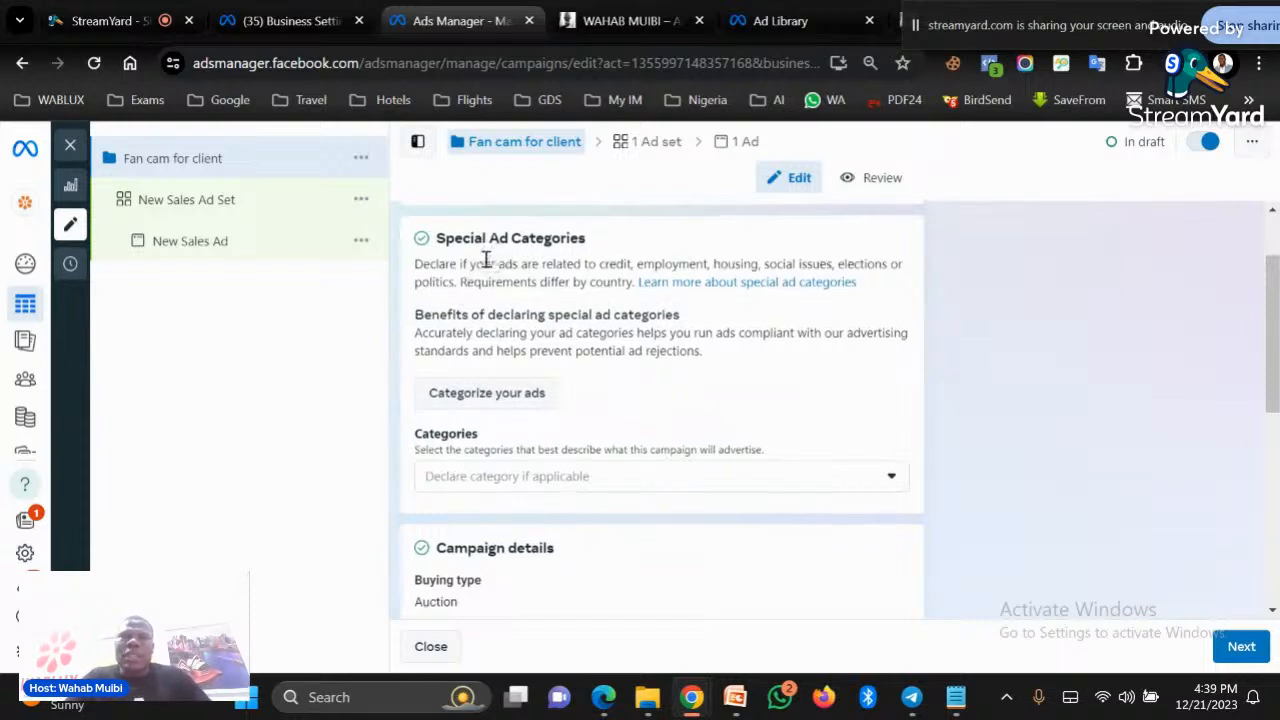
pyautogui.scroll(-2, 643, 289)
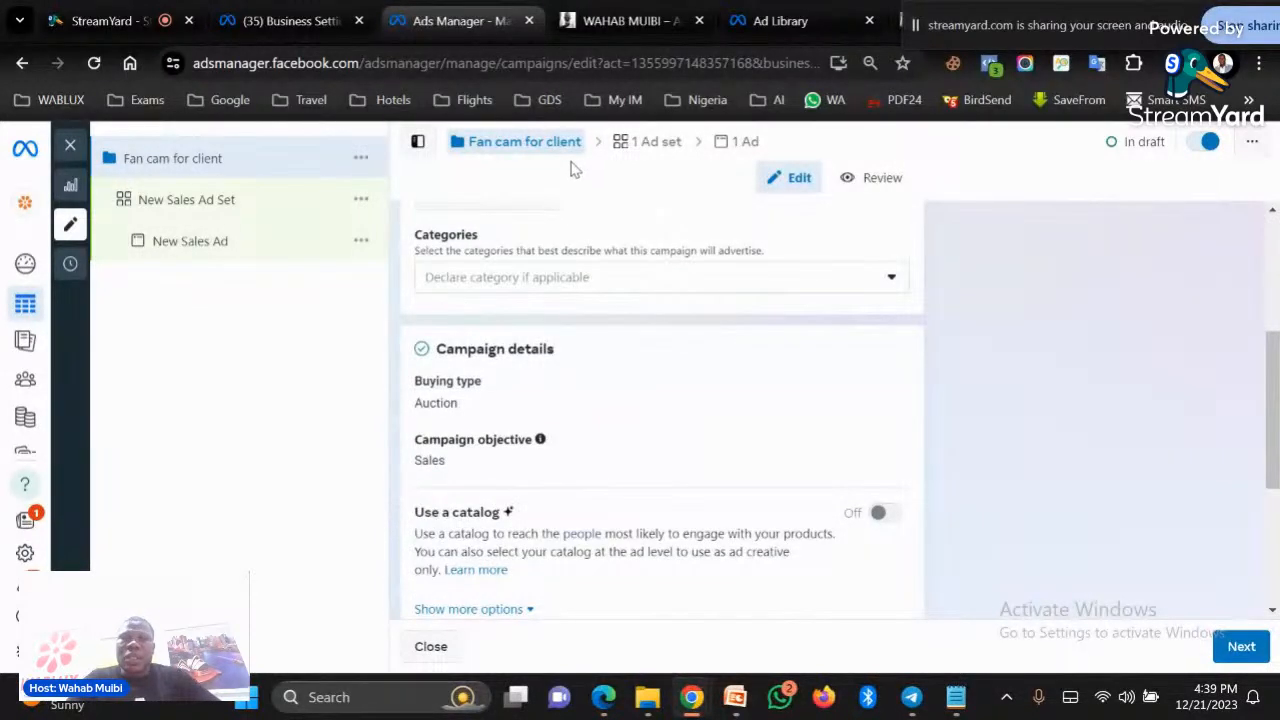
pyautogui.scroll(1, 775, 265)
pyautogui.scroll(-2, 783, 300)
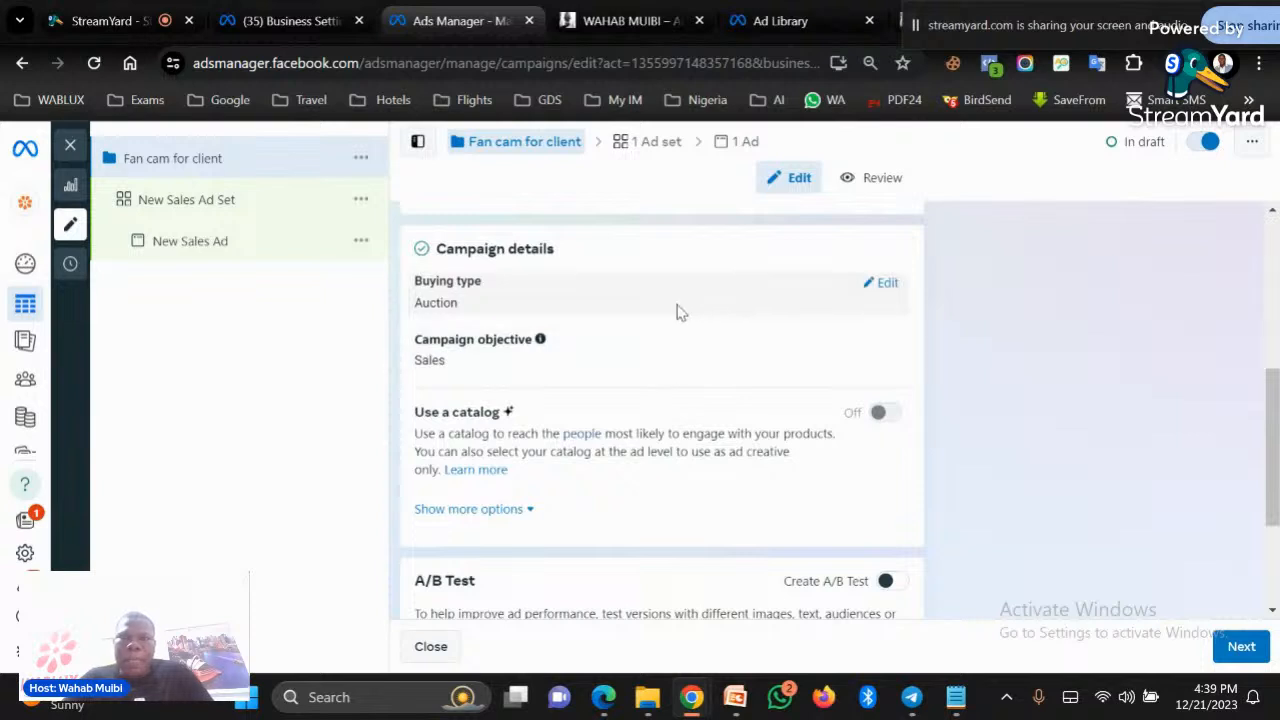
pyautogui.scroll(4, 752, 330)
pyautogui.scroll(-3, 745, 335)
pyautogui.scroll(1, 713, 343)
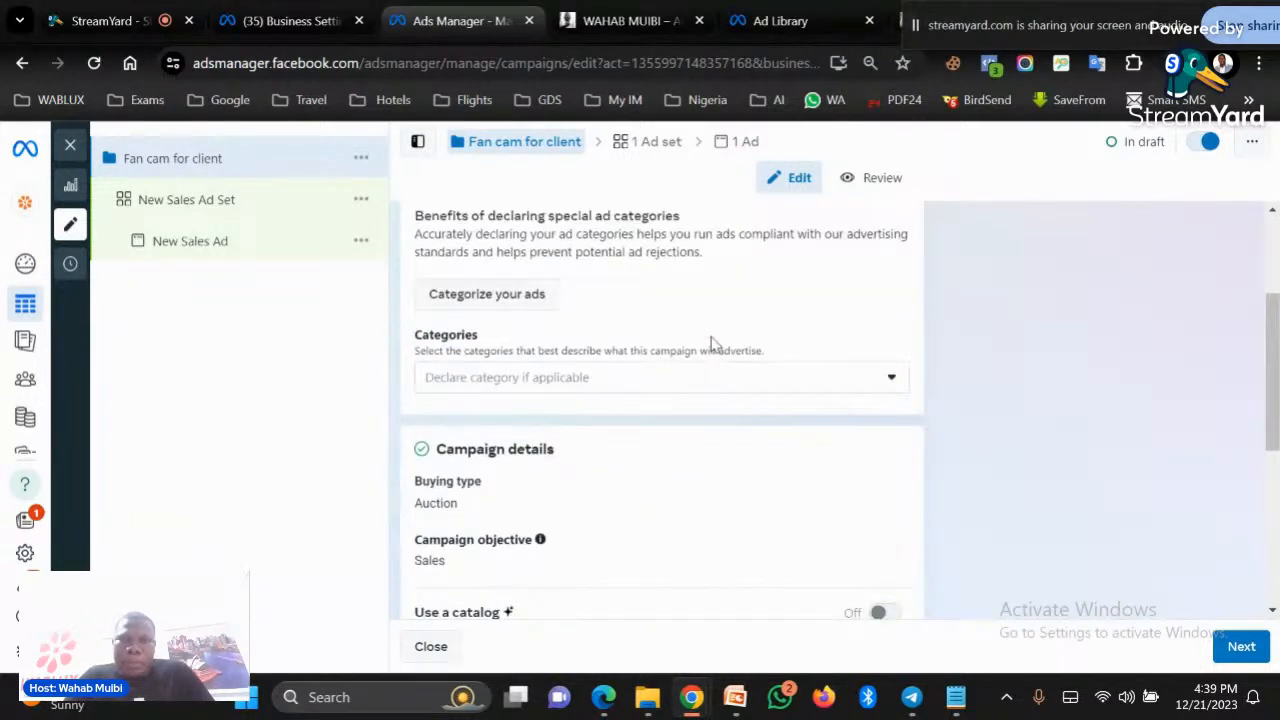
pyautogui.scroll(-2, 711, 343)
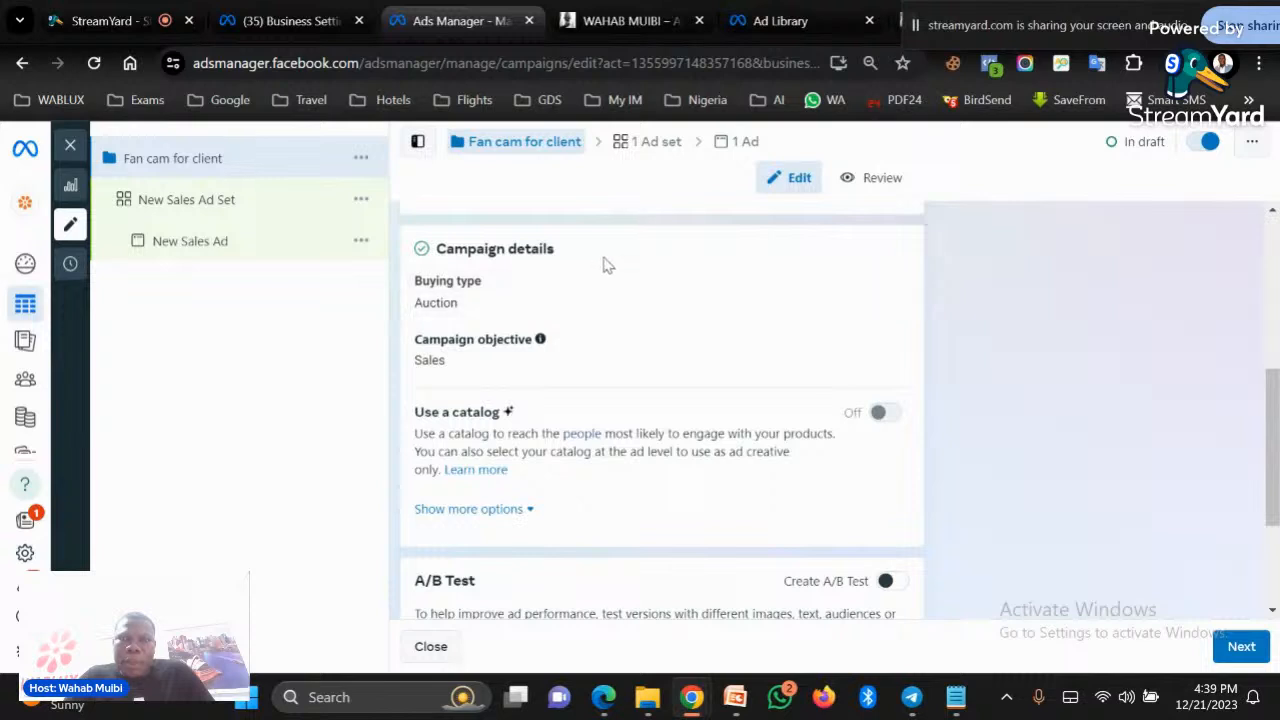
pyautogui.scroll(-1, 669, 290)
pyautogui.scroll(1, 669, 290)
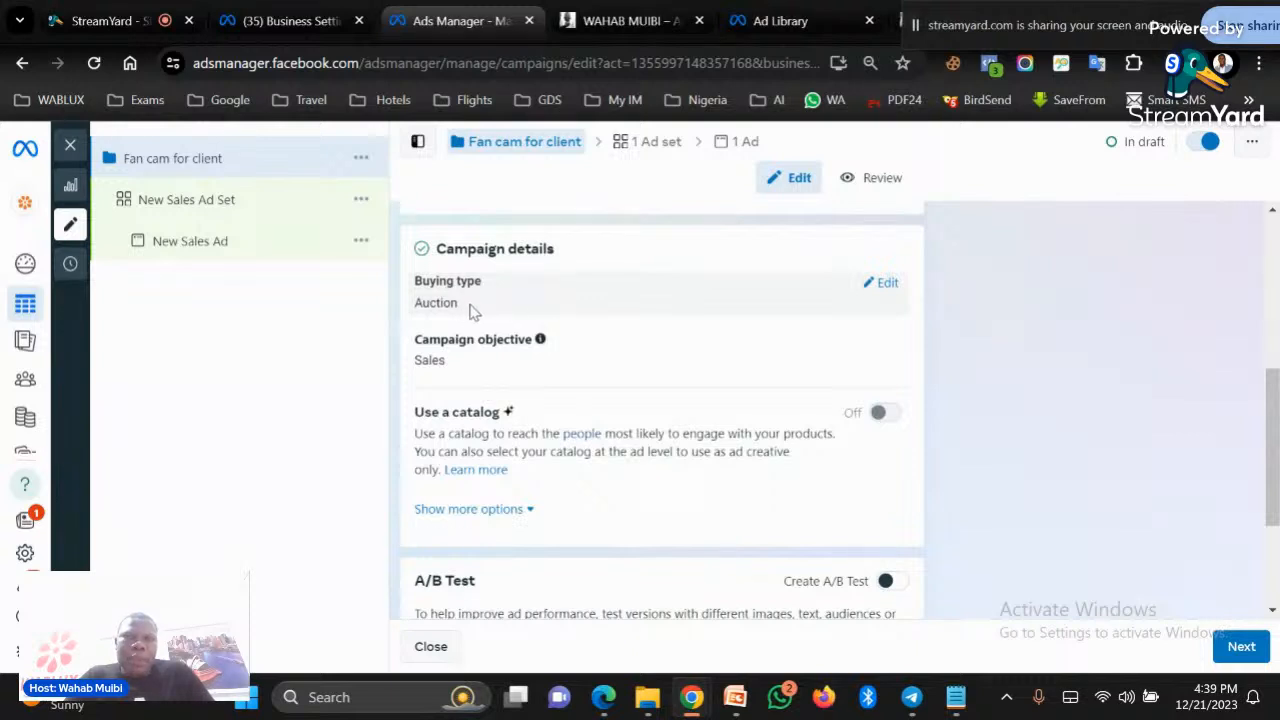
pyautogui.scroll(-1, 514, 314)
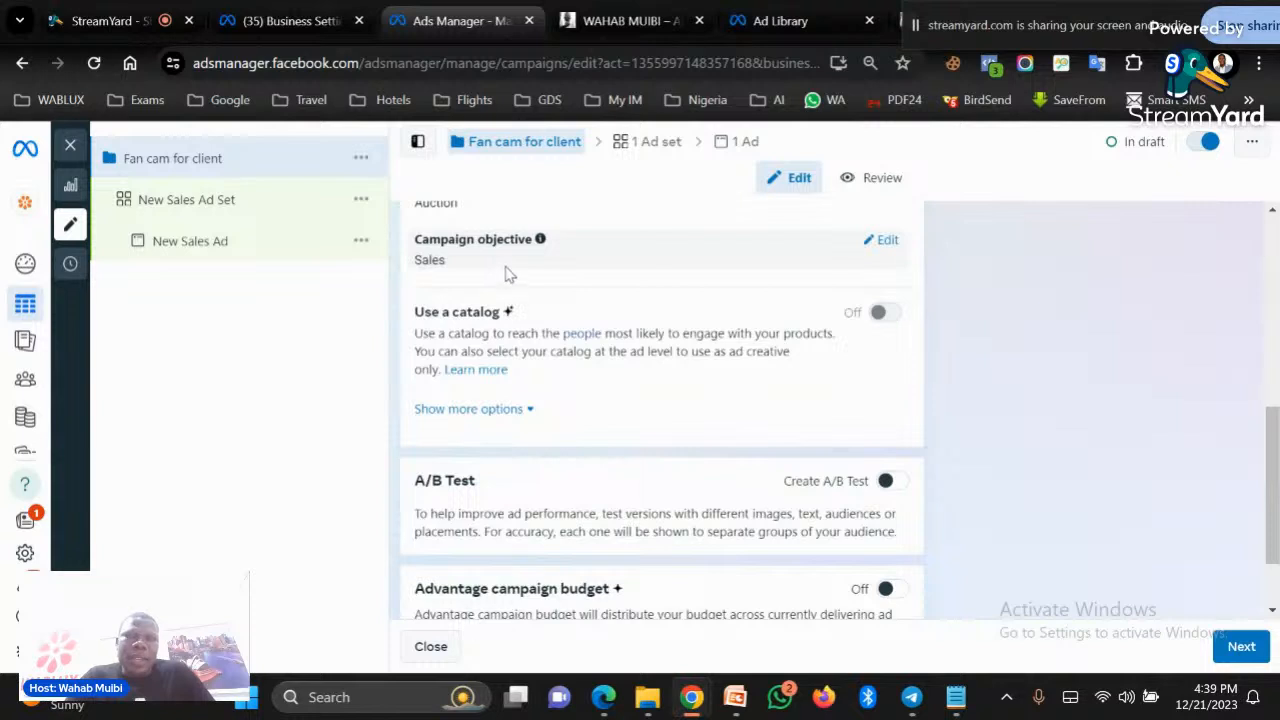
pyautogui.scroll(-1, 500, 276)
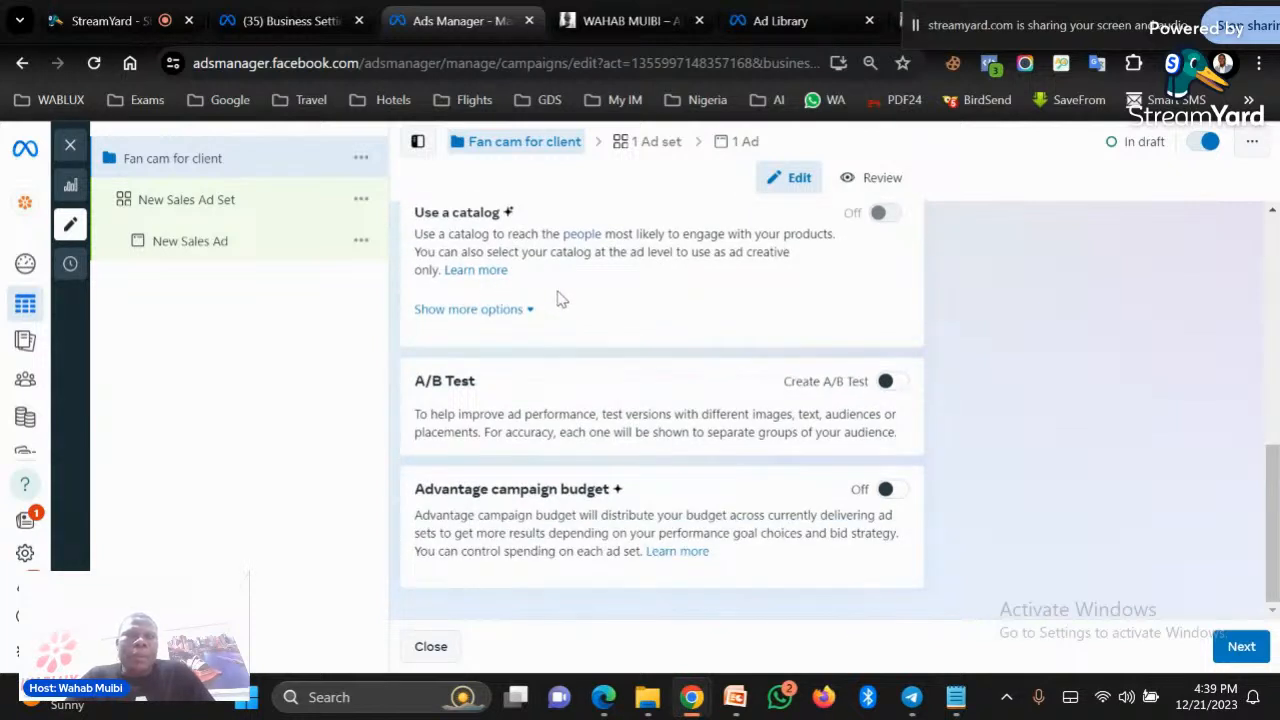
pyautogui.scroll(1, 560, 299)
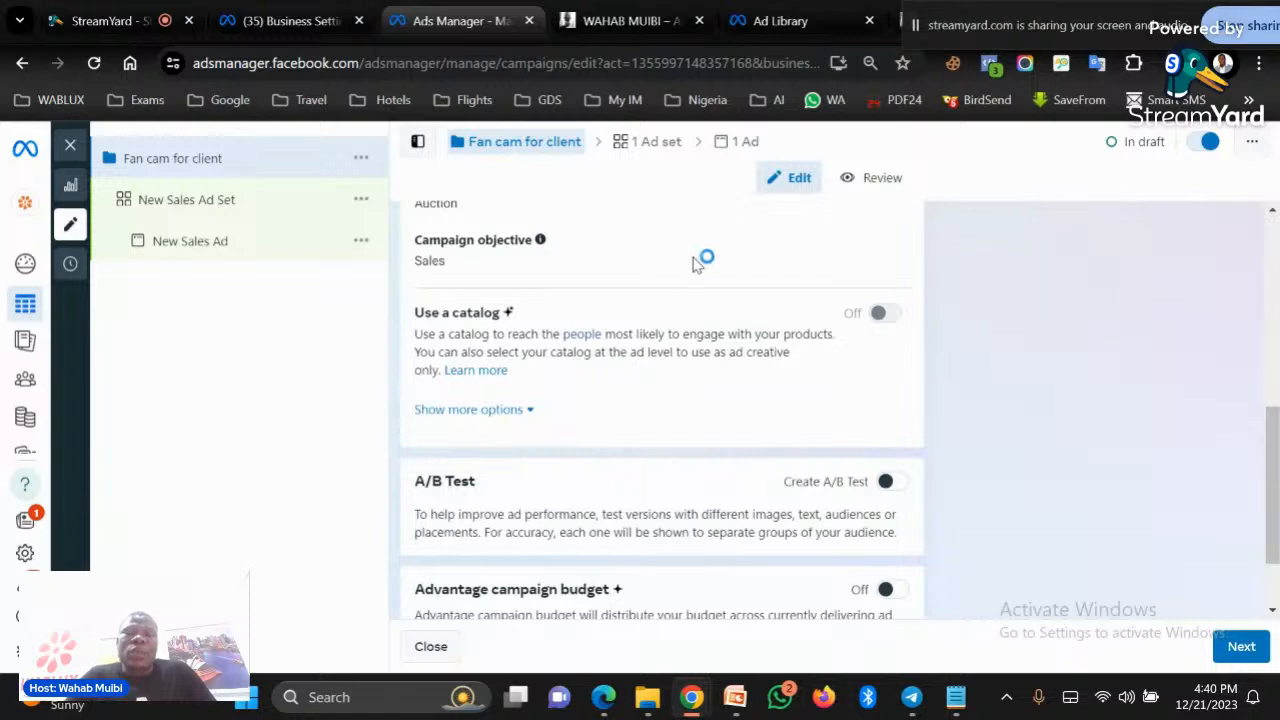
pyautogui.scroll(-1, 666, 354)
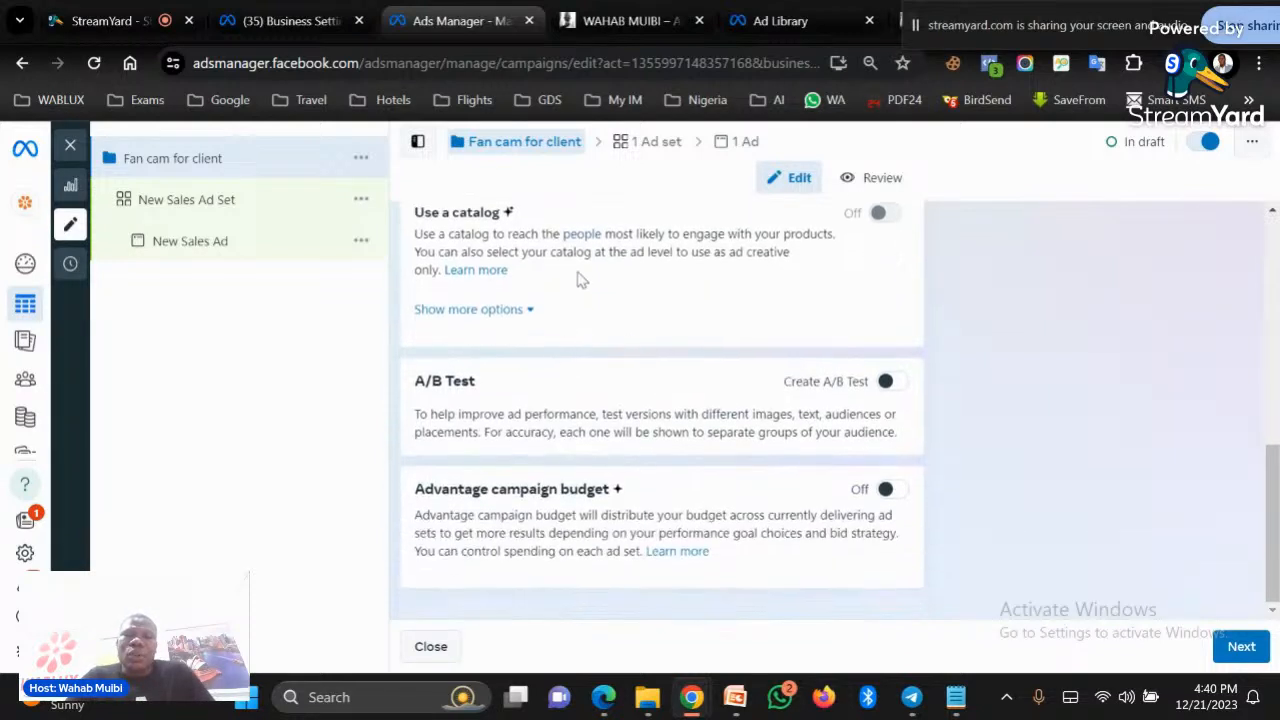
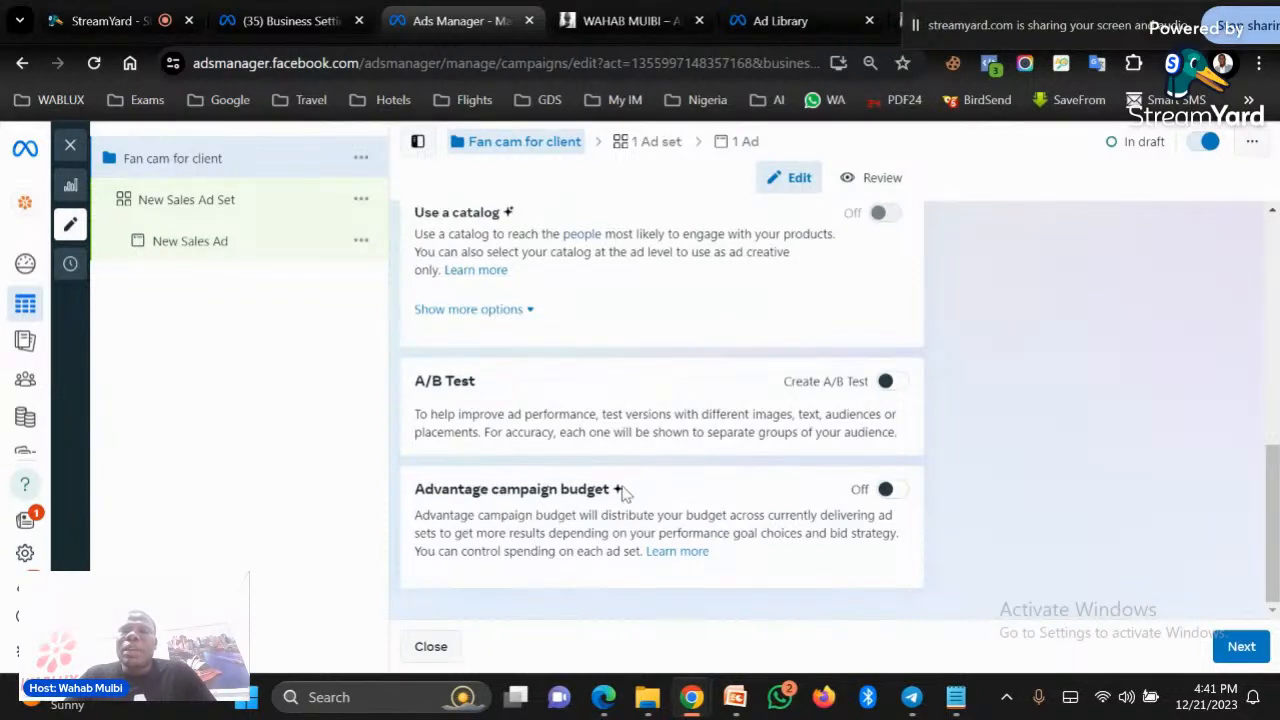
# Move from the campaign settings to the New Sales Ad Set page, with Website as conversion location
pyautogui.moveTo(617, 496)
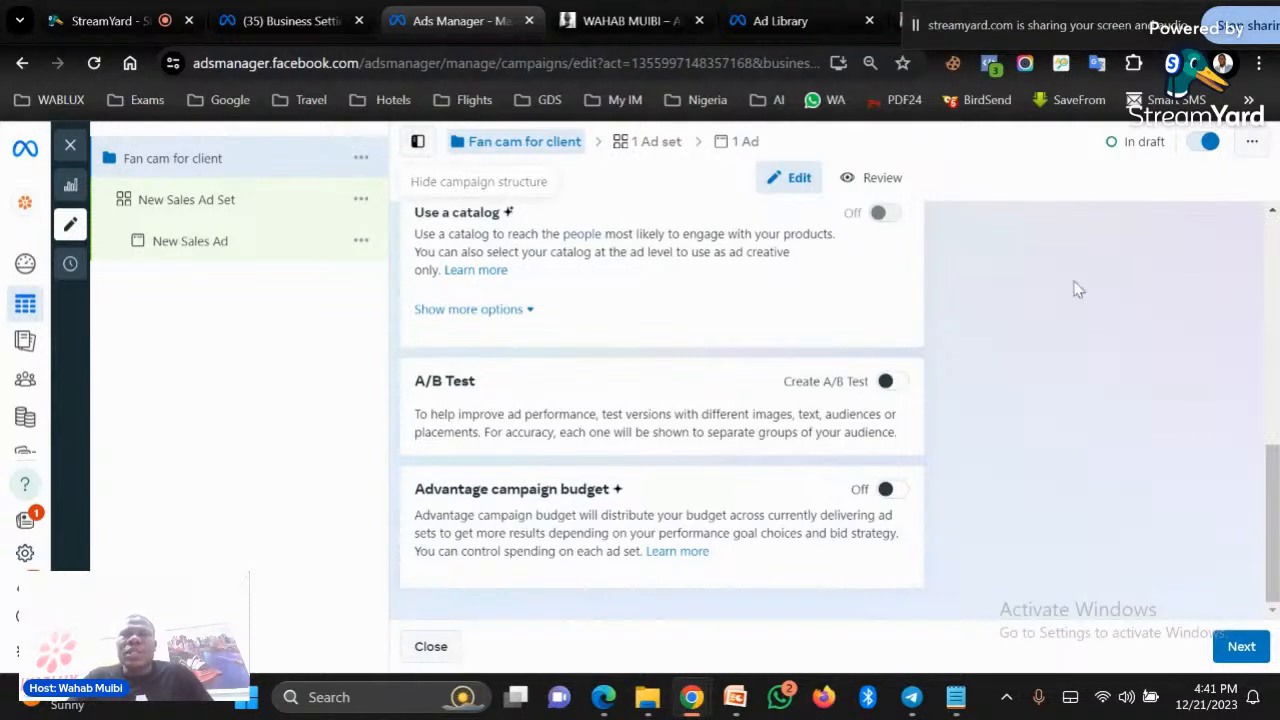
pyautogui.click(212, 198)
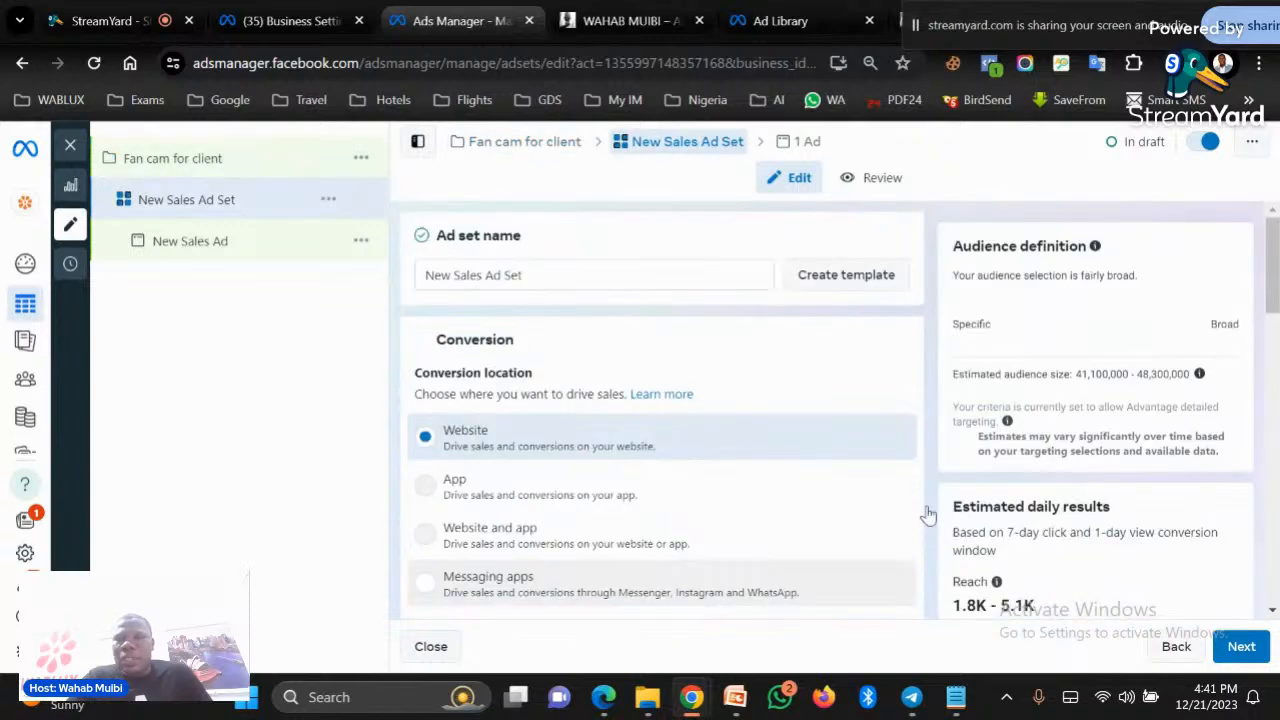
pyautogui.click(220, 160)
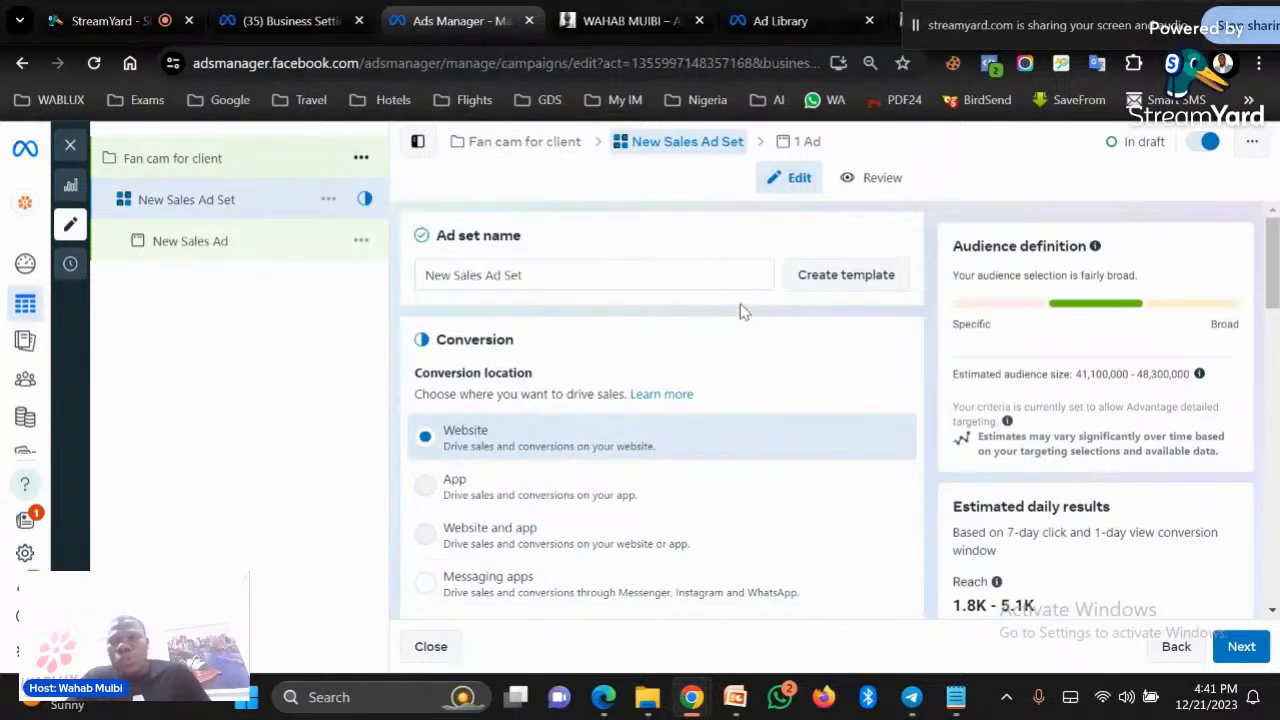
pyautogui.scroll(-6, 713, 550)
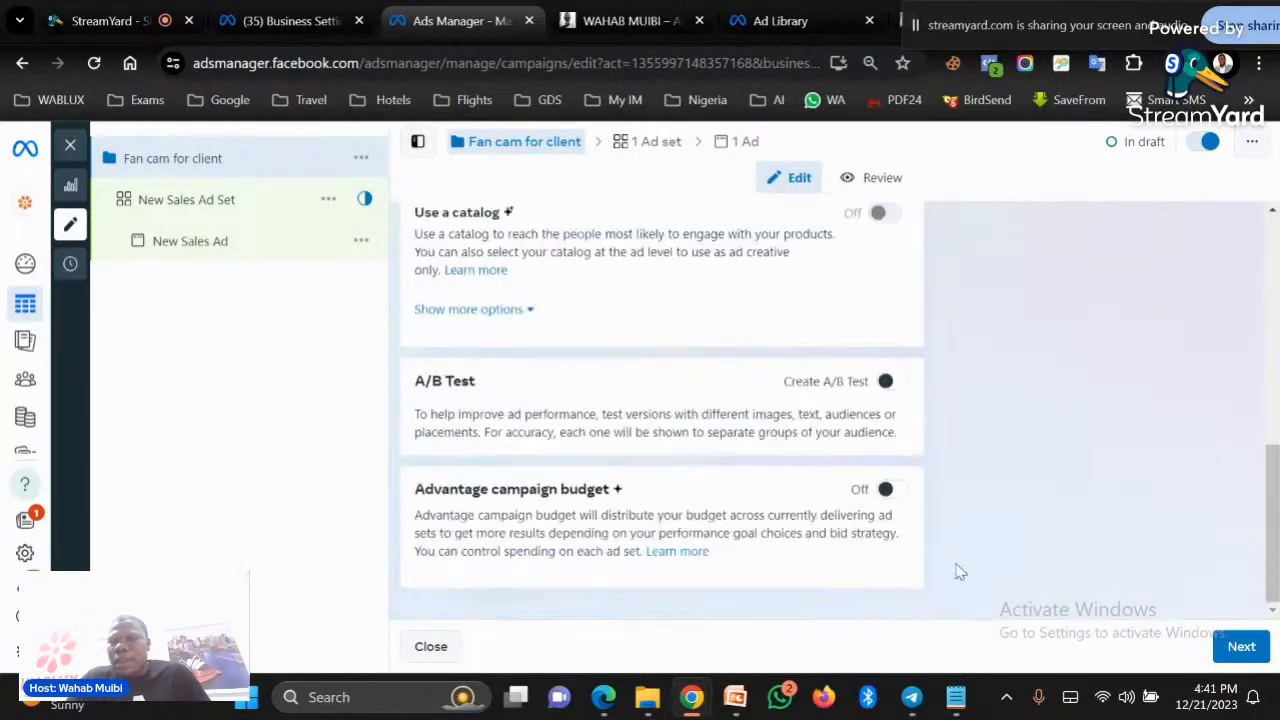
pyautogui.scroll(1, 700, 370)
pyautogui.scroll(1, 700, 370)
pyautogui.click(1232, 646)
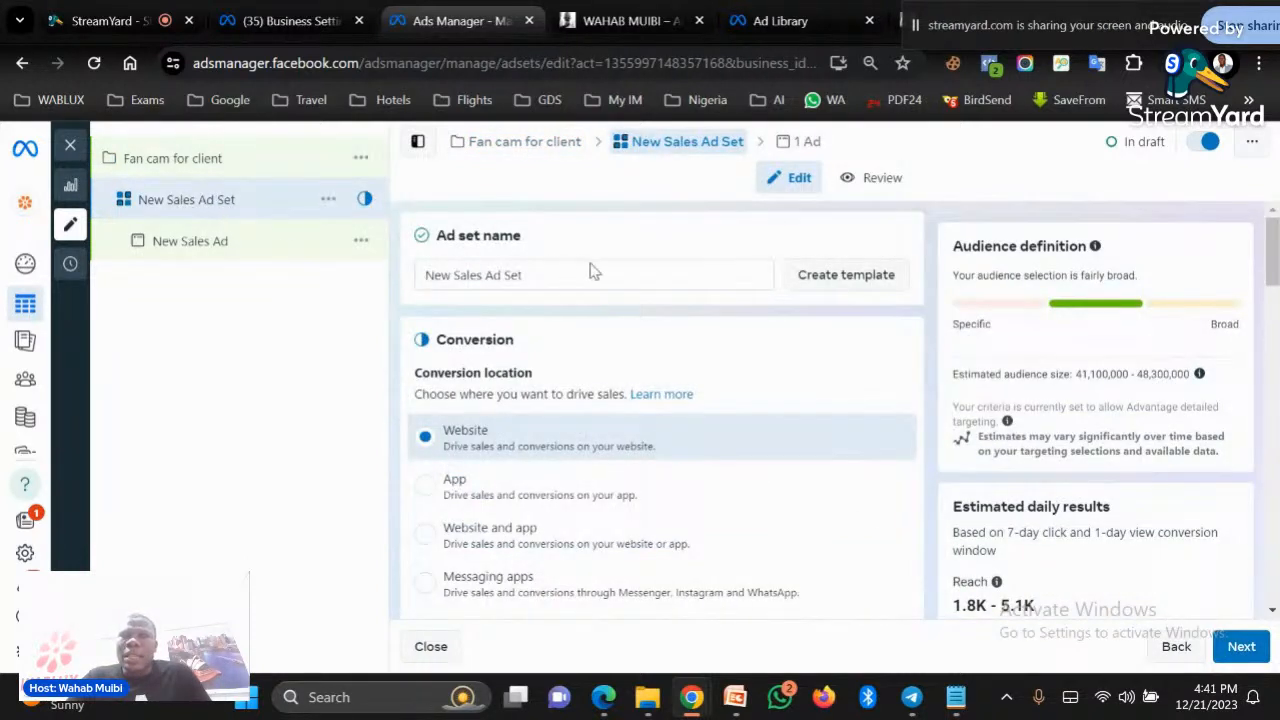
# Replace the existing ad set name with 'adset 01'
pyautogui.click(546, 280)
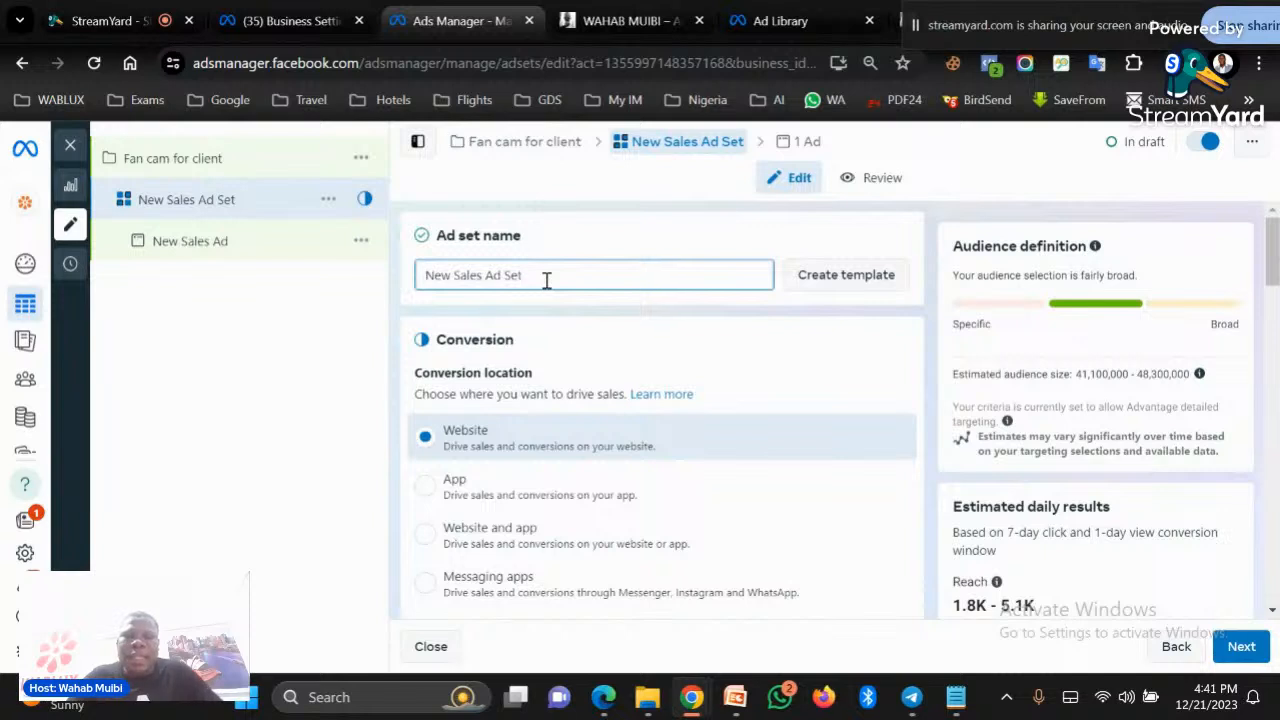
pyautogui.hotkey('ctrl', 'a')
pyautogui.write('adset U')
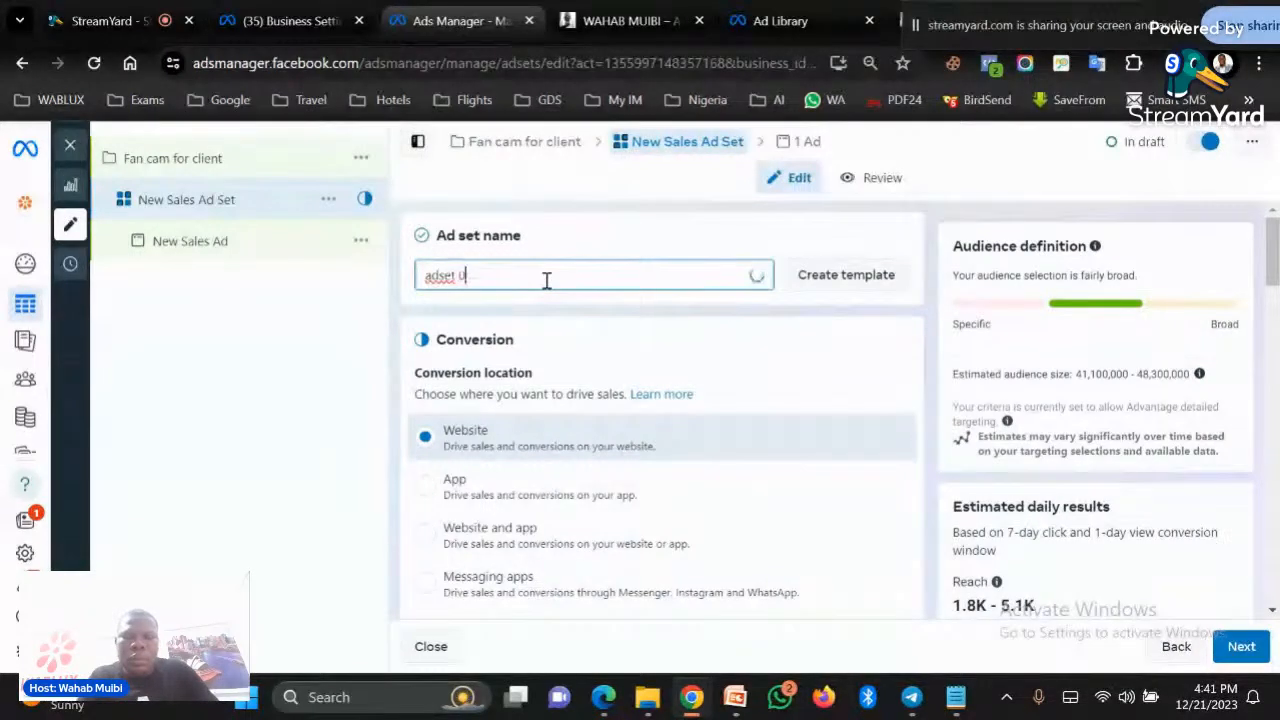
pyautogui.write('1')
pyautogui.scroll(-2, 700, 440)
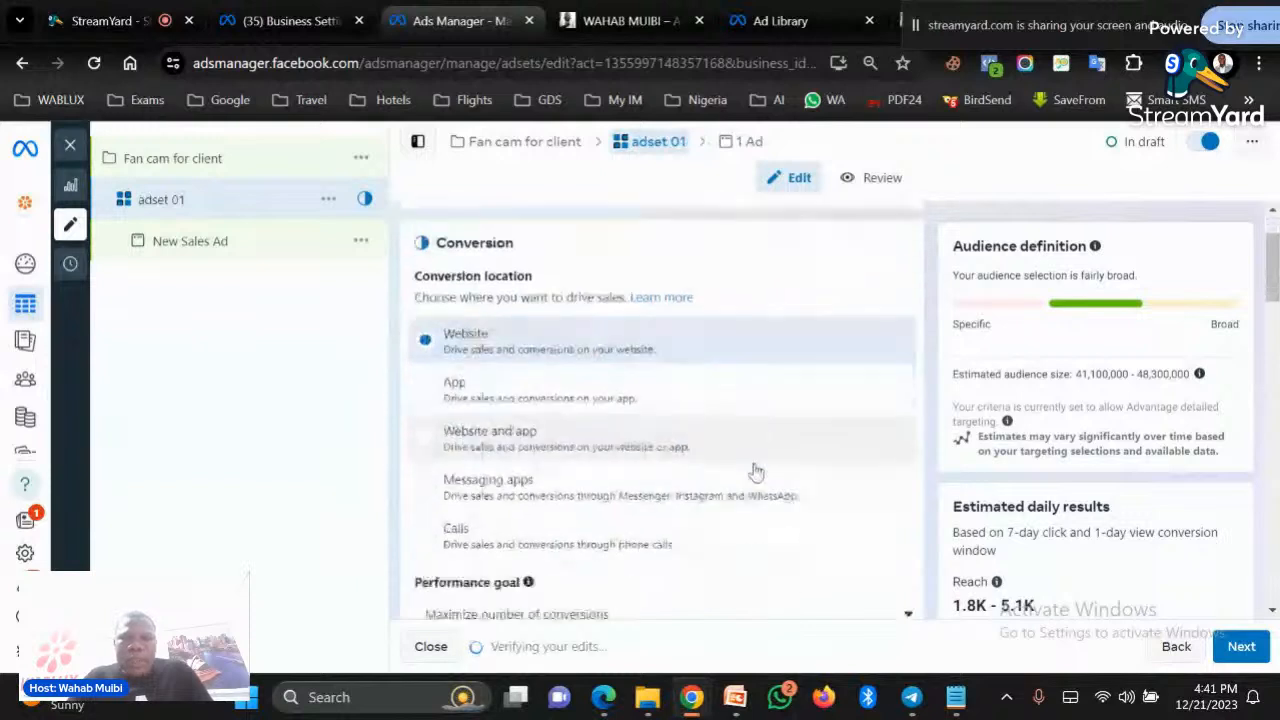
pyautogui.scroll(1, 612, 402)
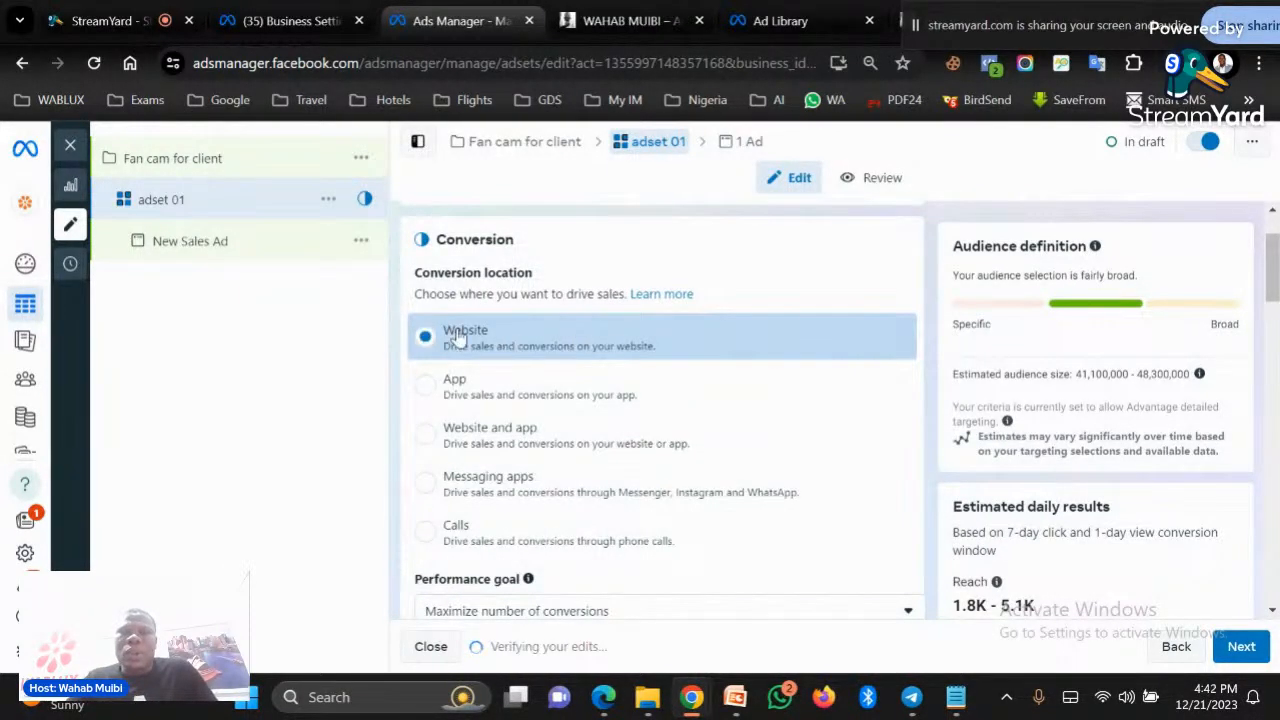
pyautogui.scroll(-3, 660, 370)
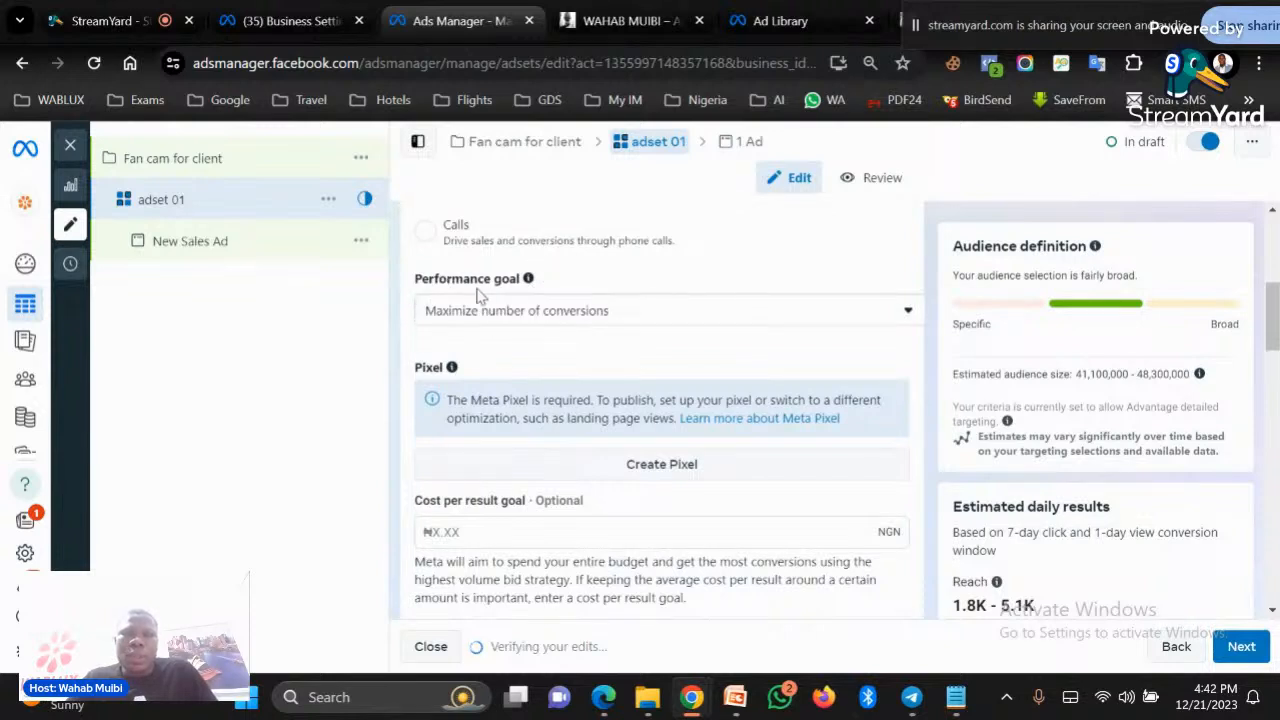
pyautogui.click(537, 312)
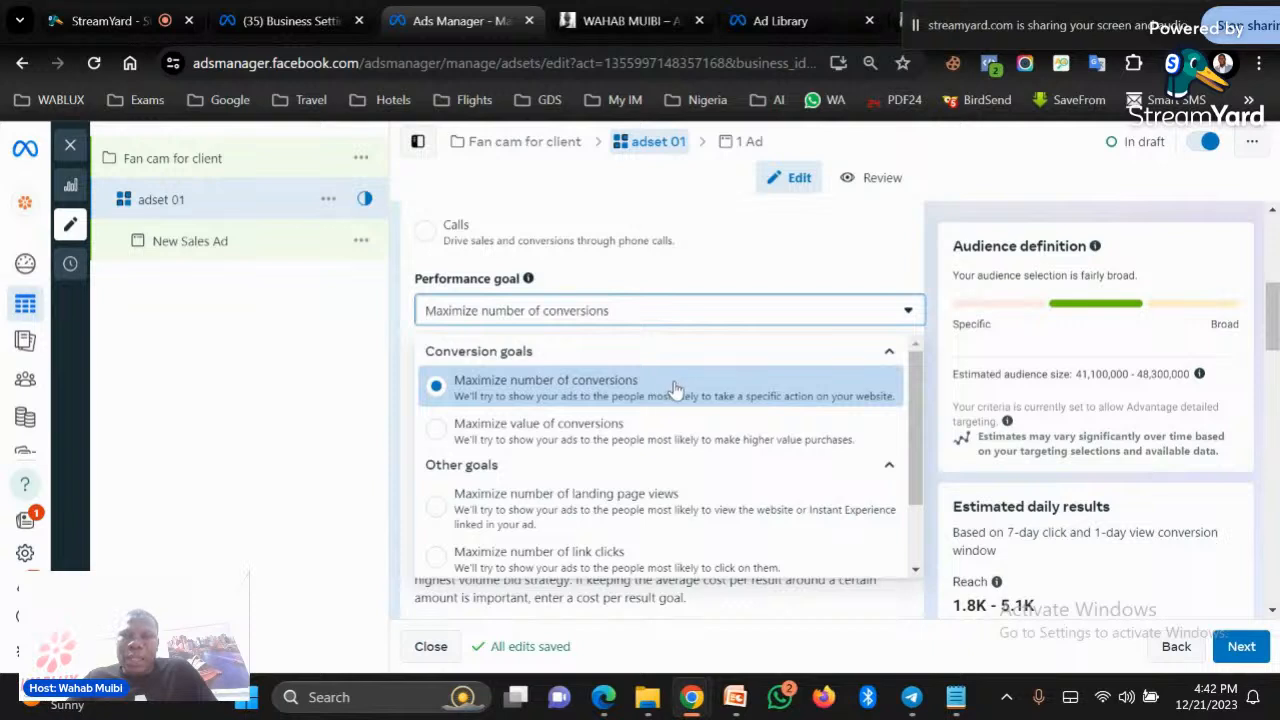
pyautogui.click(620, 382)
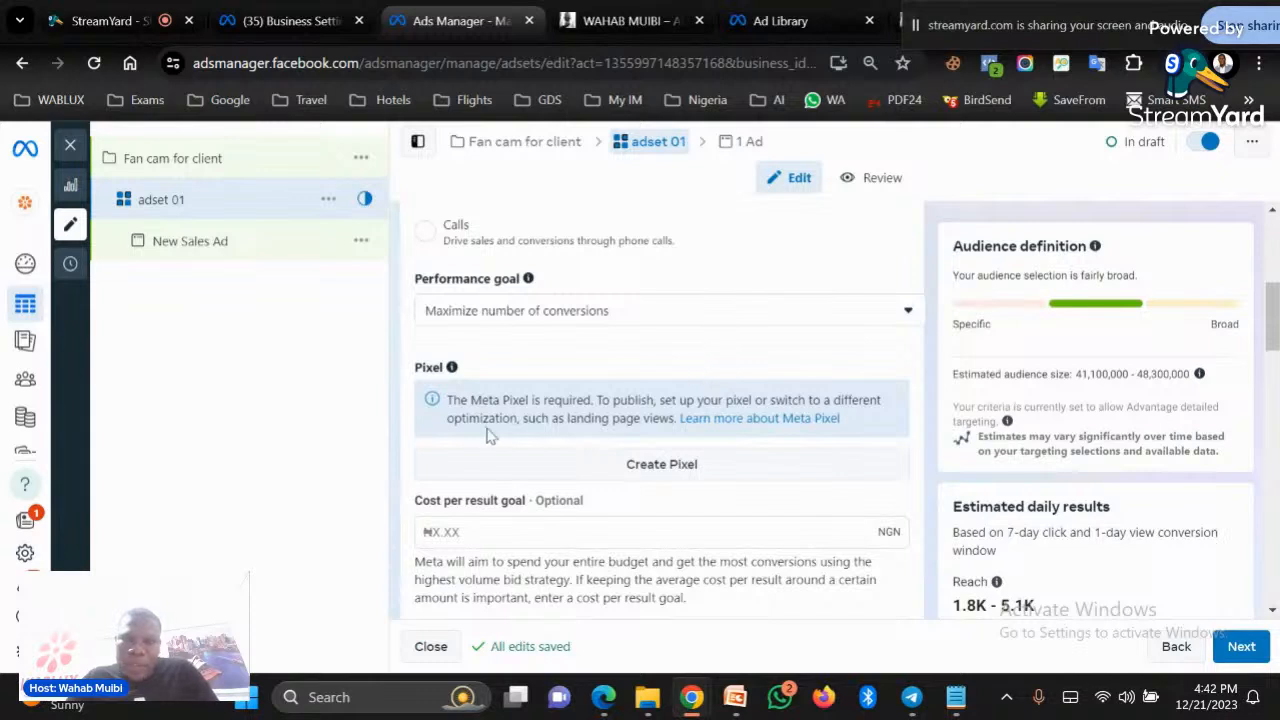
pyautogui.scroll(-1, 497, 463)
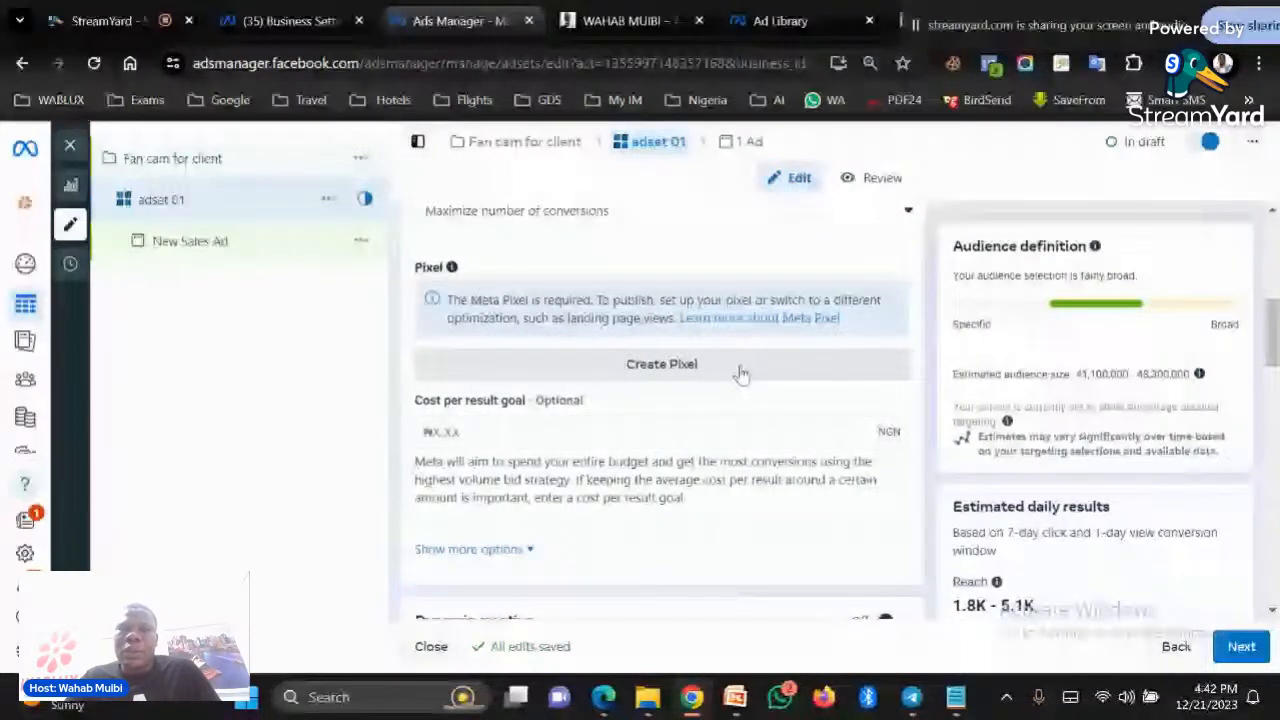
pyautogui.click(676, 370)
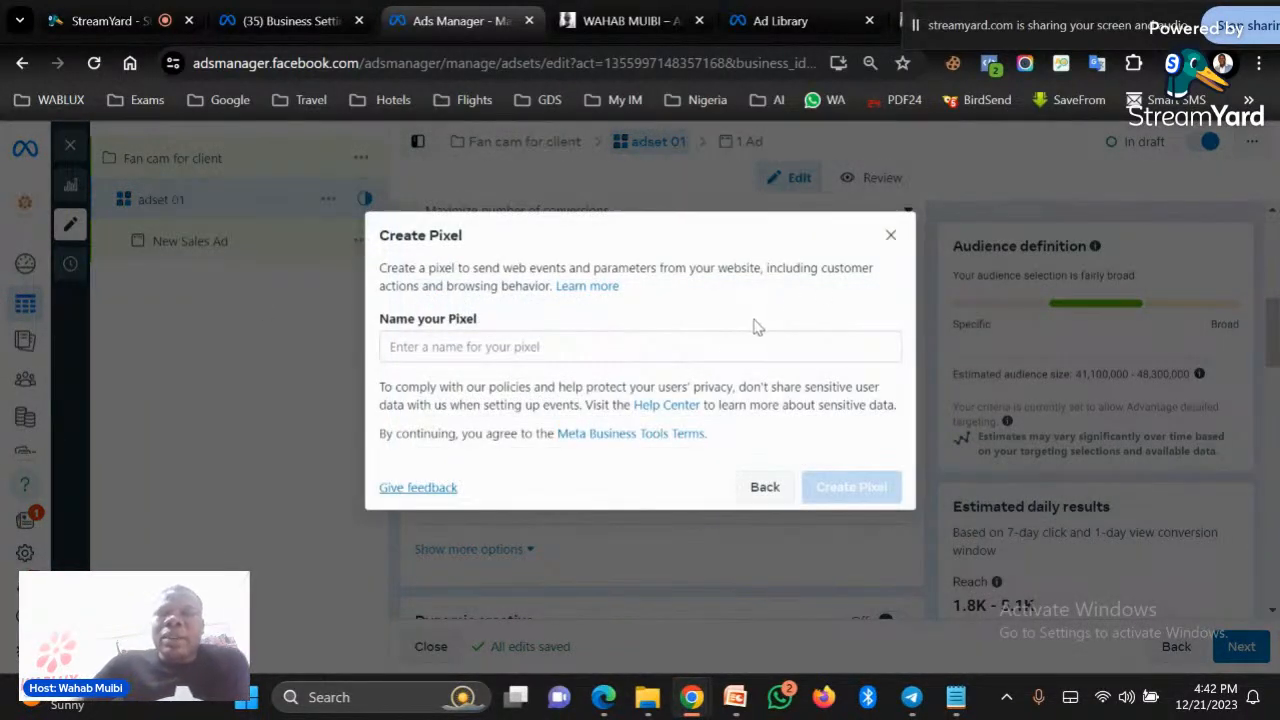
pyautogui.click(763, 486)
pyautogui.scroll(-1, 648, 280)
pyautogui.scroll(2, 646, 229)
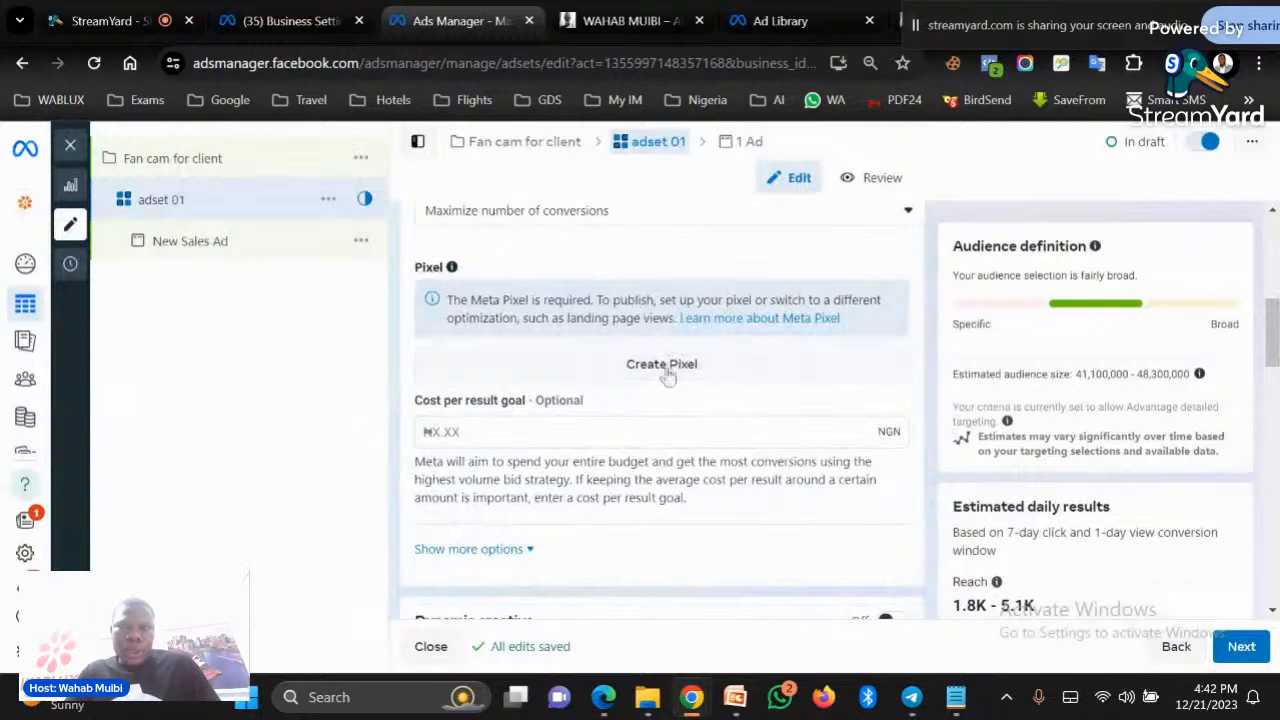
# Enter 2000 NGN as the daily budget under Budget & schedule
pyautogui.scroll(-3, 670, 340)
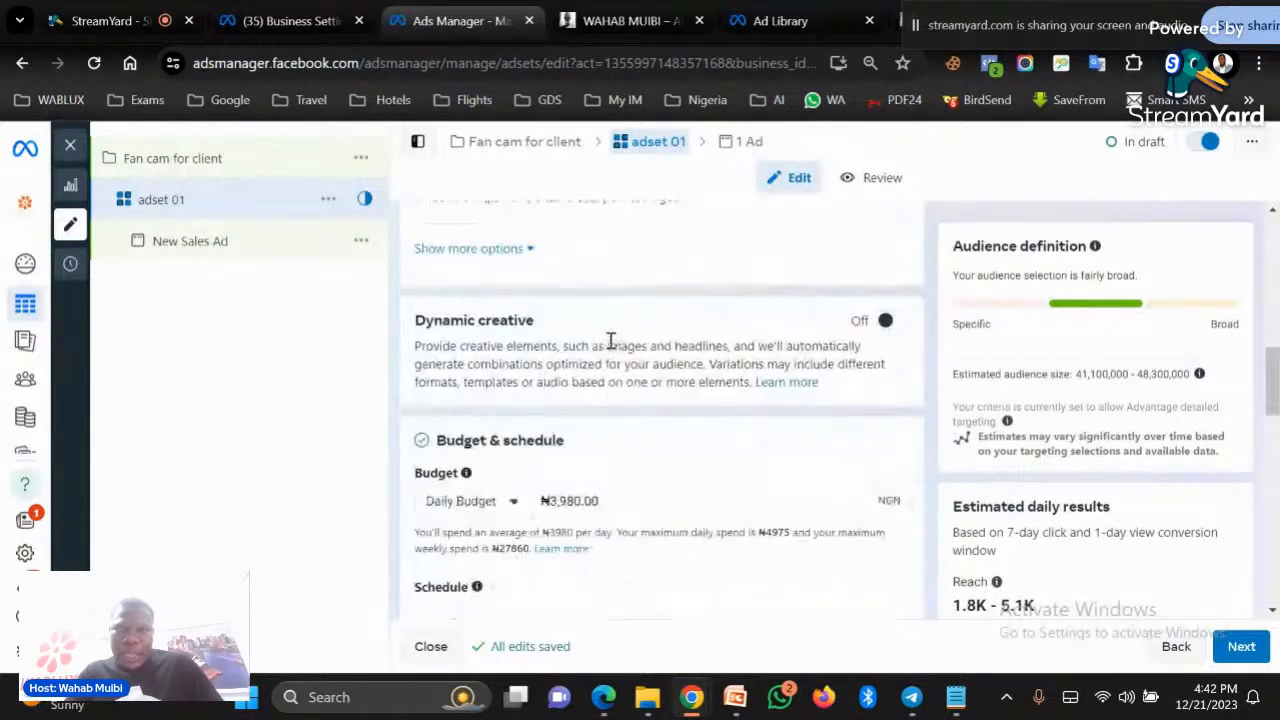
pyautogui.scroll(2, 606, 340)
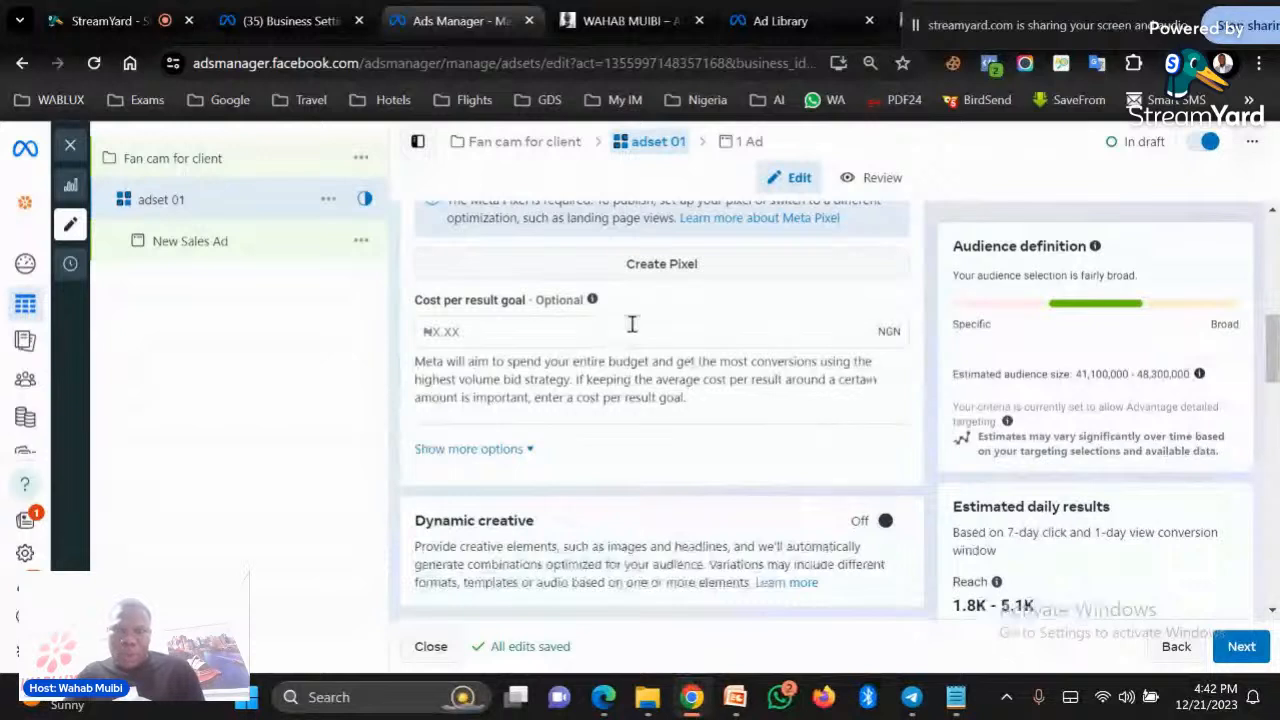
pyautogui.scroll(-1, 634, 330)
pyautogui.scroll(-2, 590, 353)
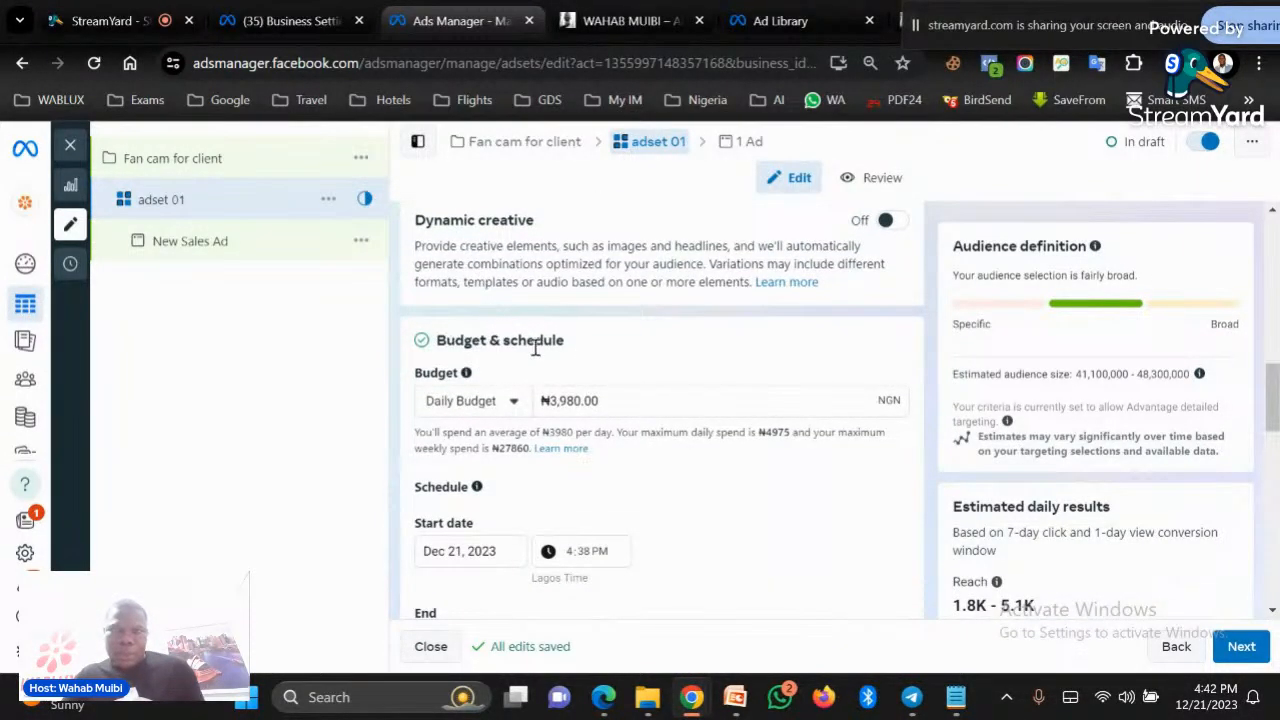
pyautogui.scroll(-1, 632, 368)
pyautogui.click(643, 305)
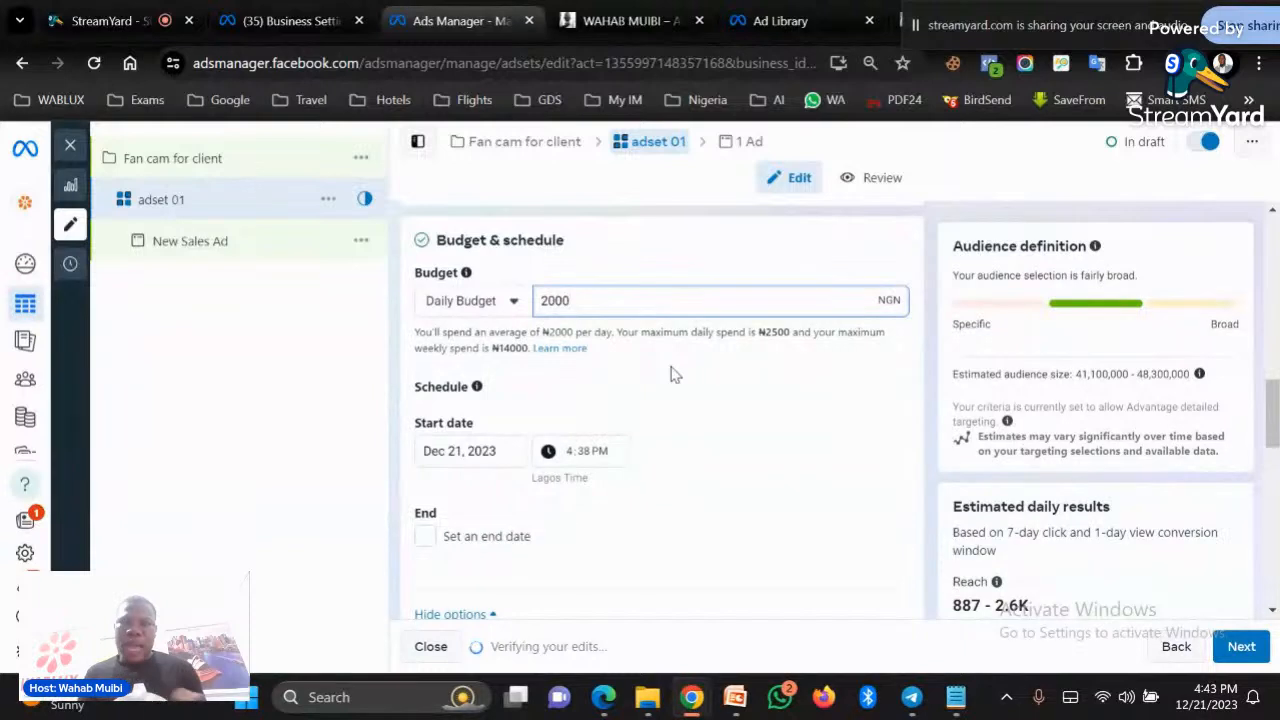
pyautogui.scroll(-5, 823, 257)
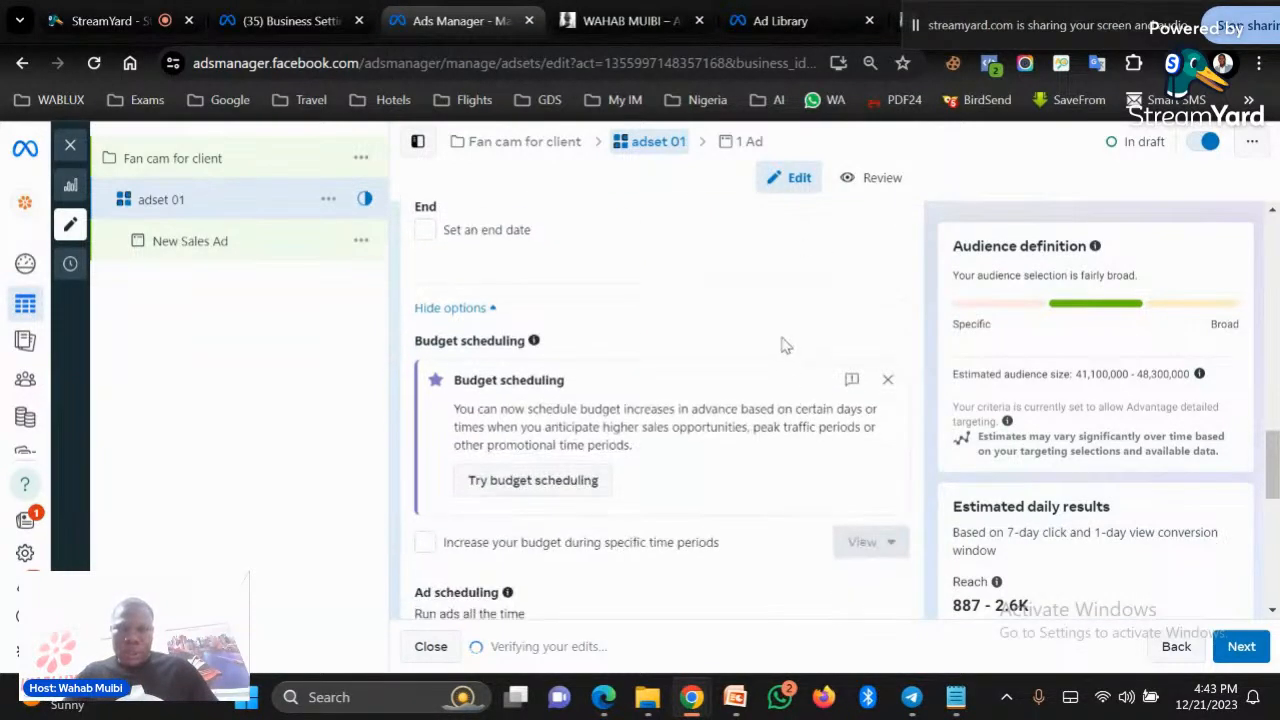
pyautogui.scroll(4, 569, 297)
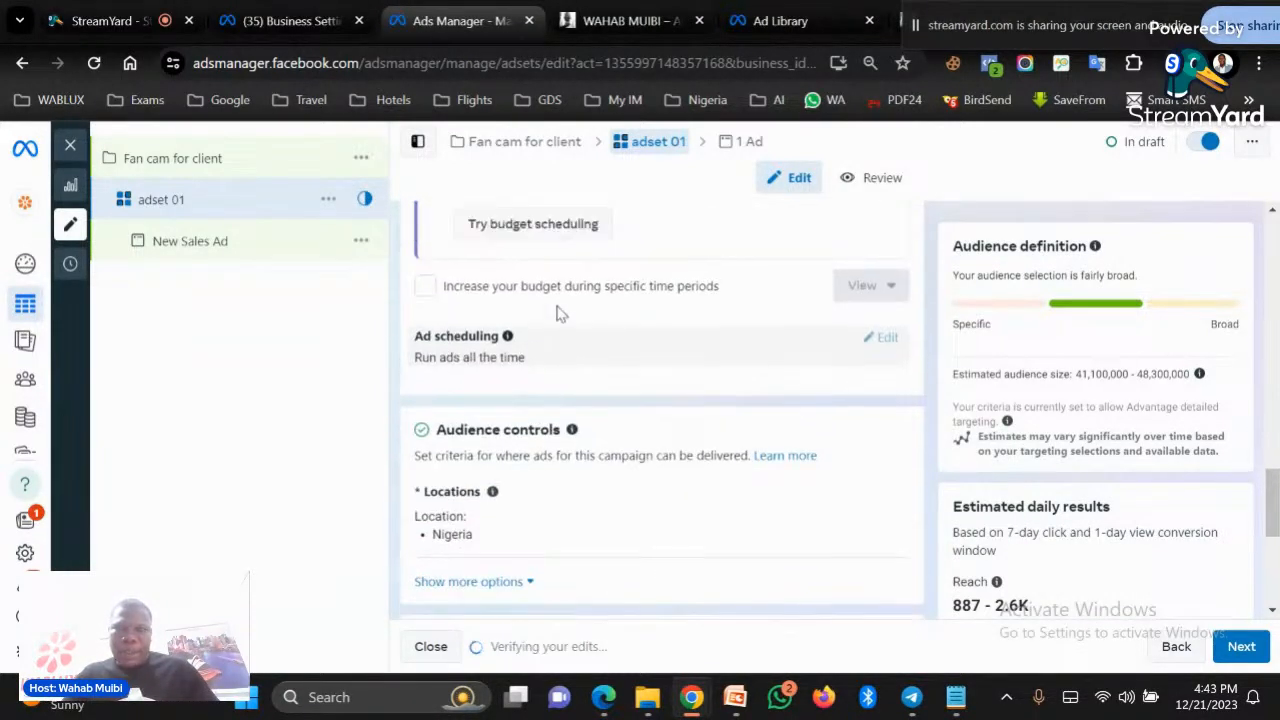
pyautogui.scroll(-5, 584, 444)
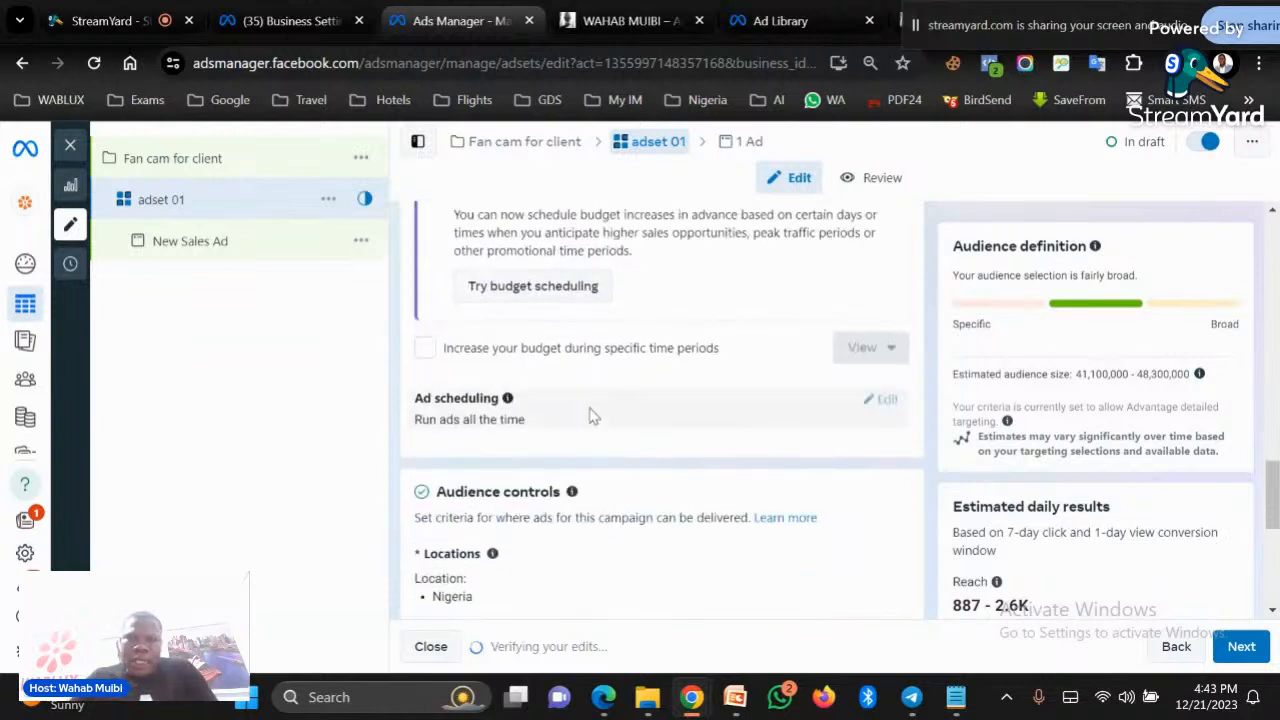
pyautogui.scroll(-1, 567, 316)
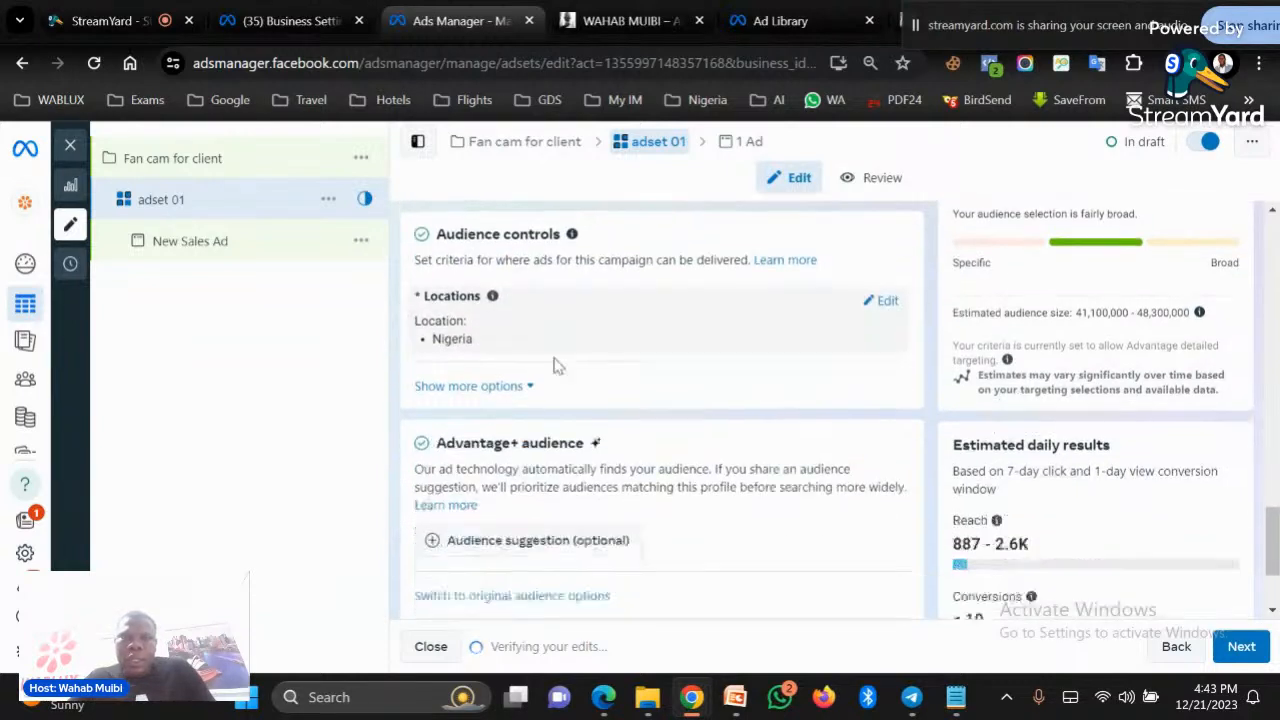
pyautogui.scroll(1, 674, 294)
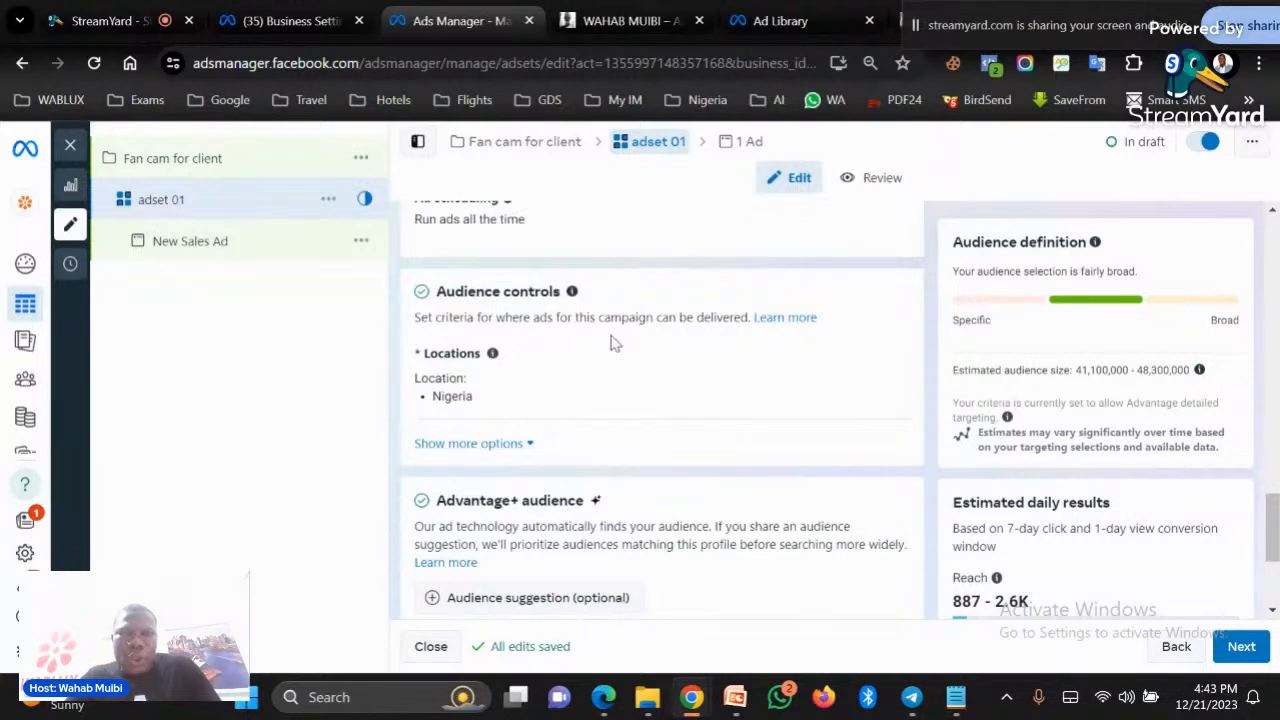
pyautogui.scroll(-1, 523, 366)
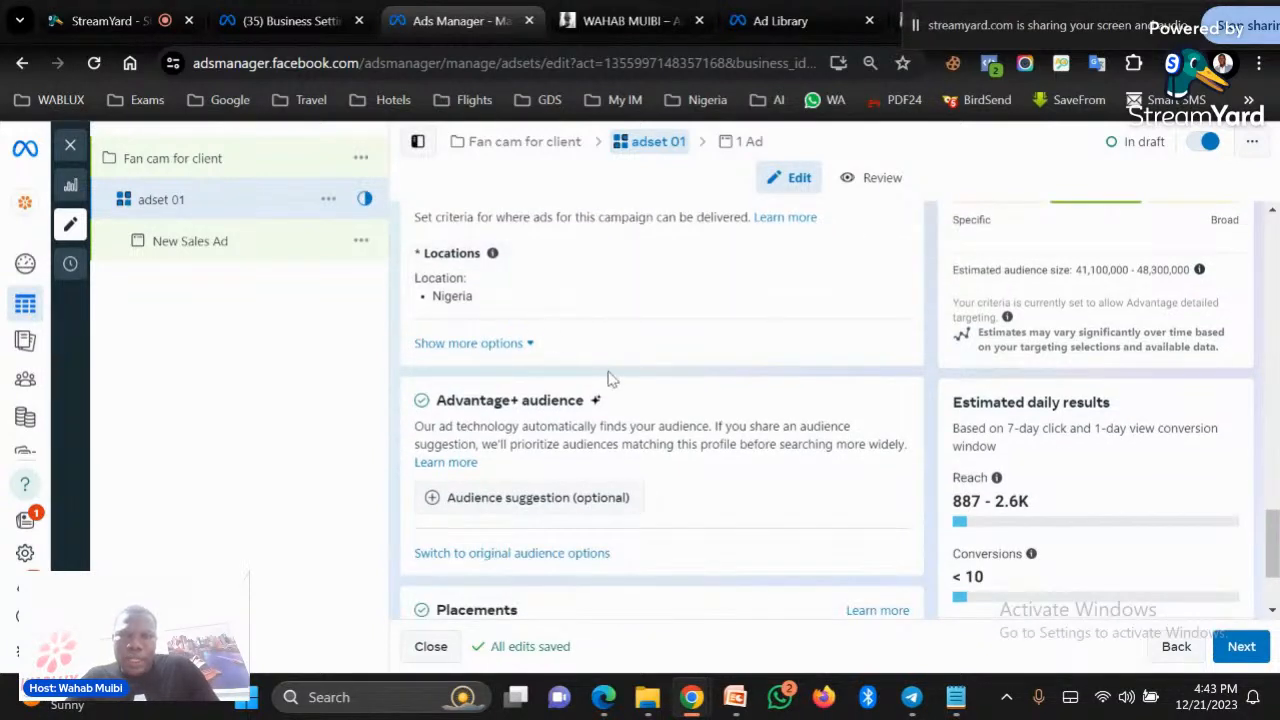
pyautogui.scroll(-1, 590, 365)
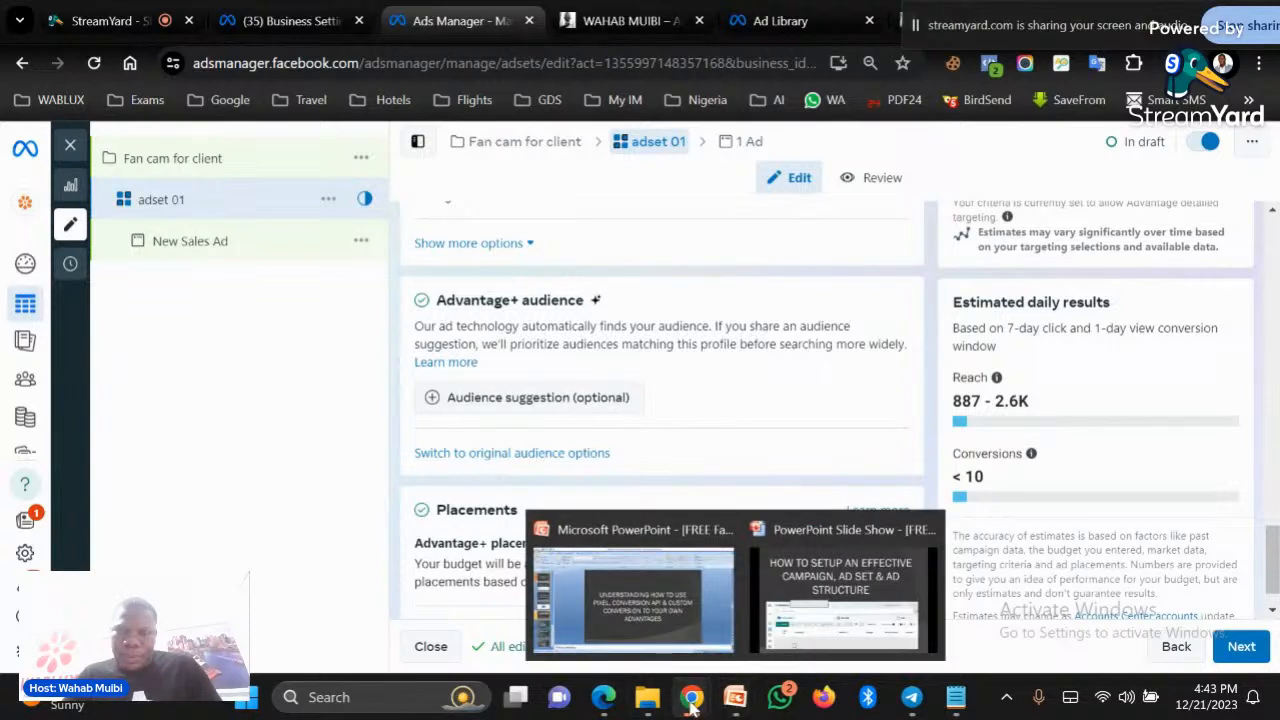
pyautogui.moveTo(691, 705)
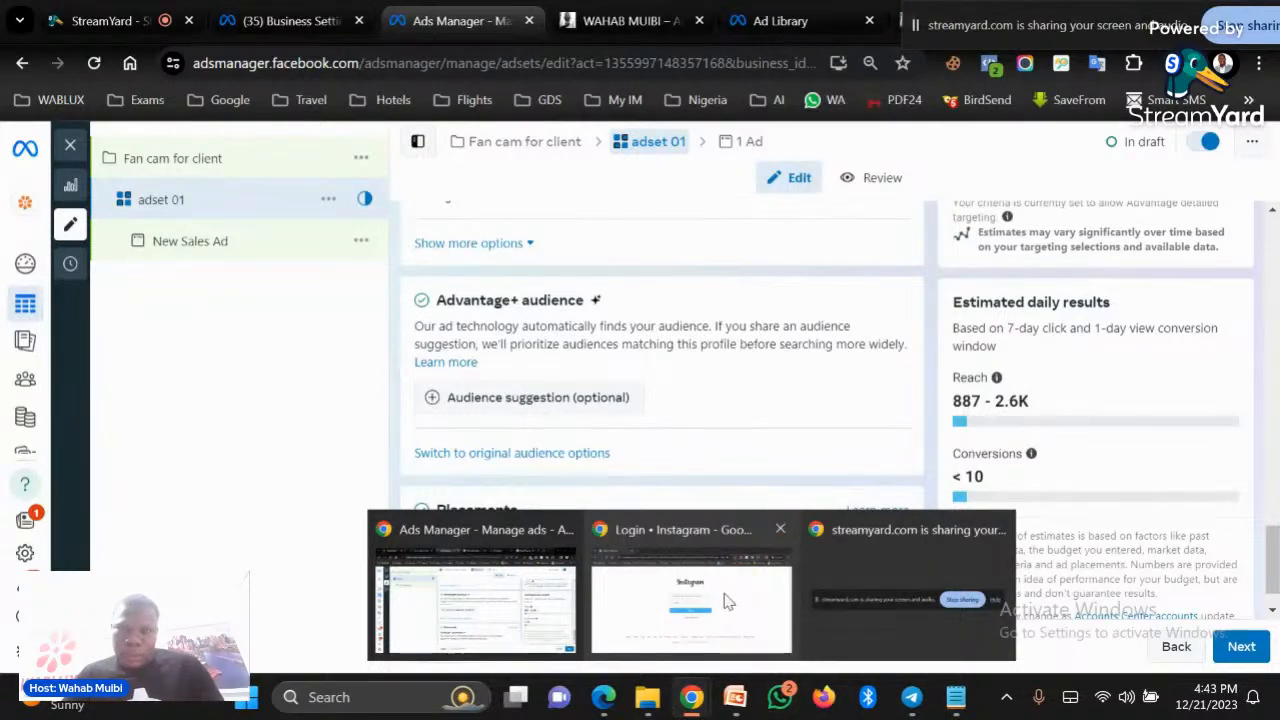
pyautogui.moveTo(730, 596)
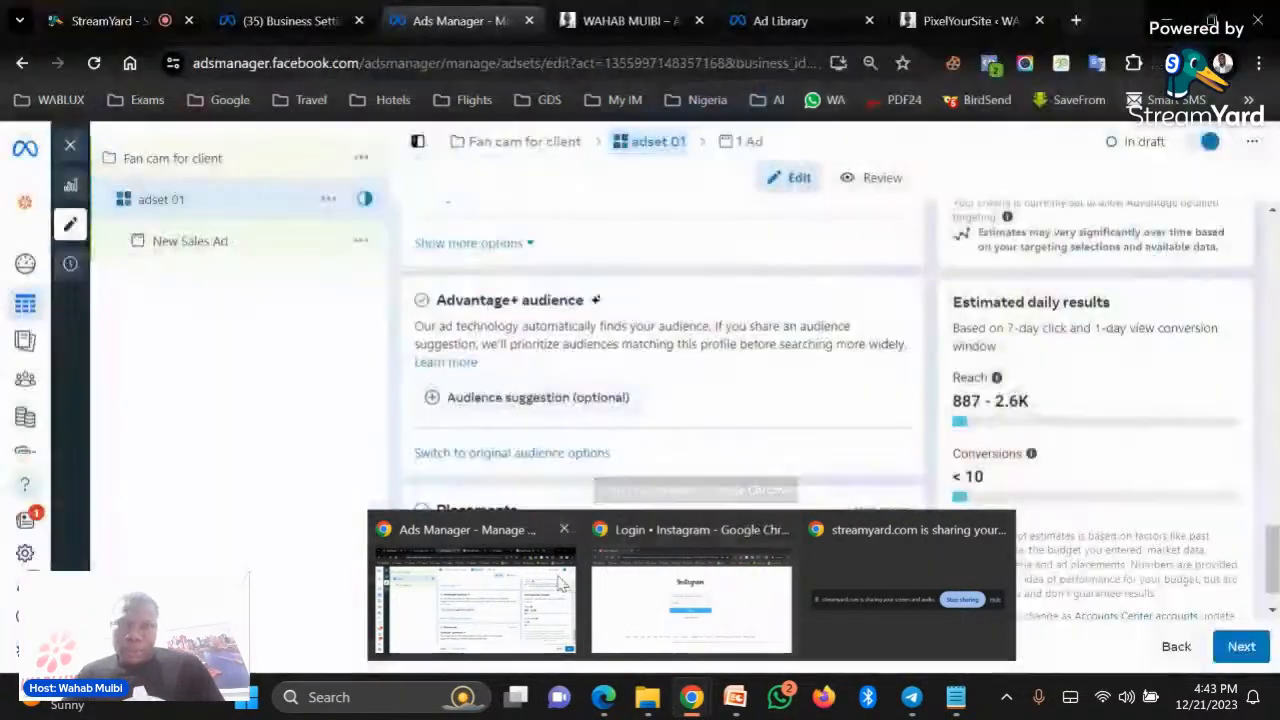
pyautogui.click(545, 584)
pyautogui.click(130, 14)
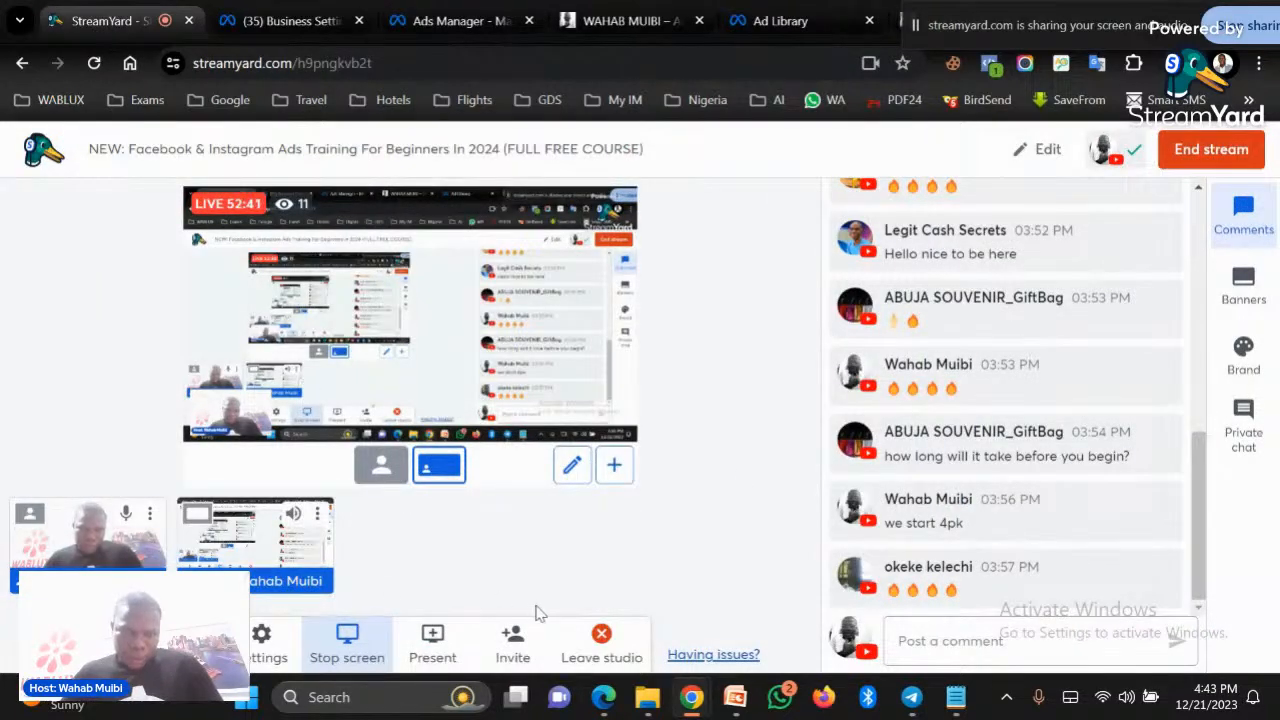
pyautogui.click(600, 633)
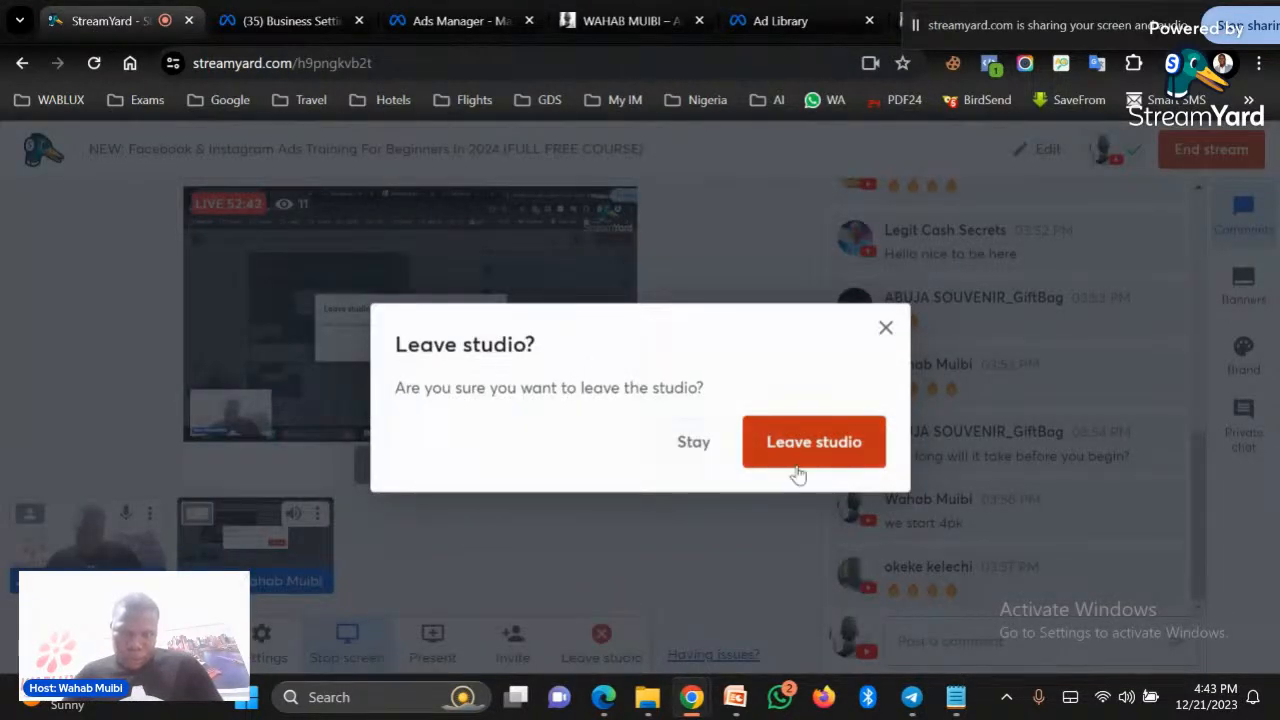
pyautogui.click(885, 331)
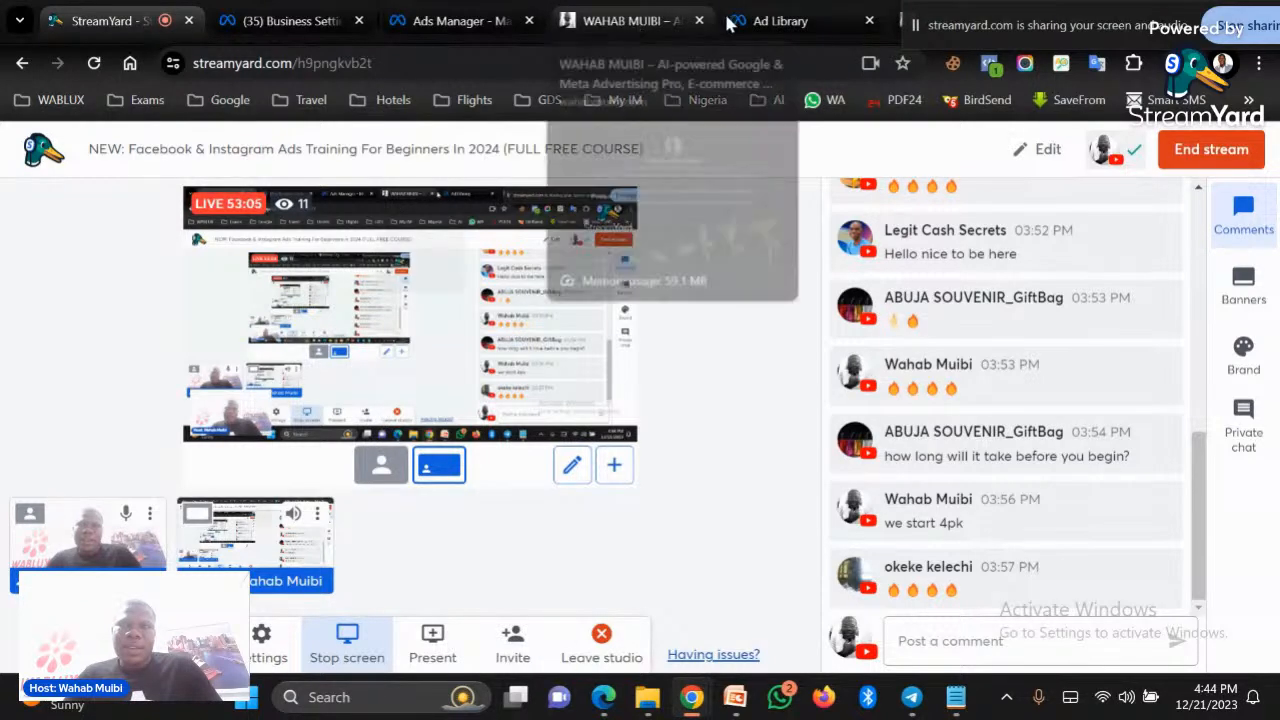
pyautogui.click(445, 12)
pyautogui.scroll(-1, 534, 377)
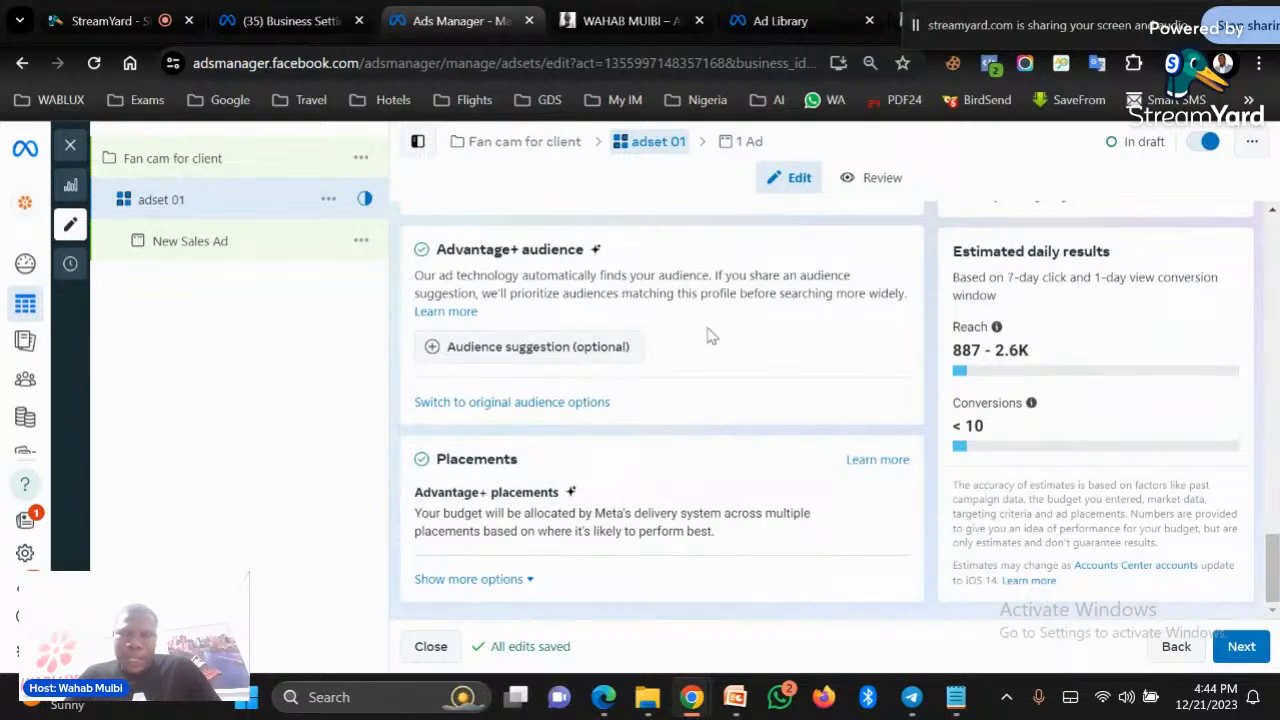
# Dismiss the original audience options prompt, keeping Advantage+ audience, and reach the placements section
pyautogui.scroll(4, 707, 337)
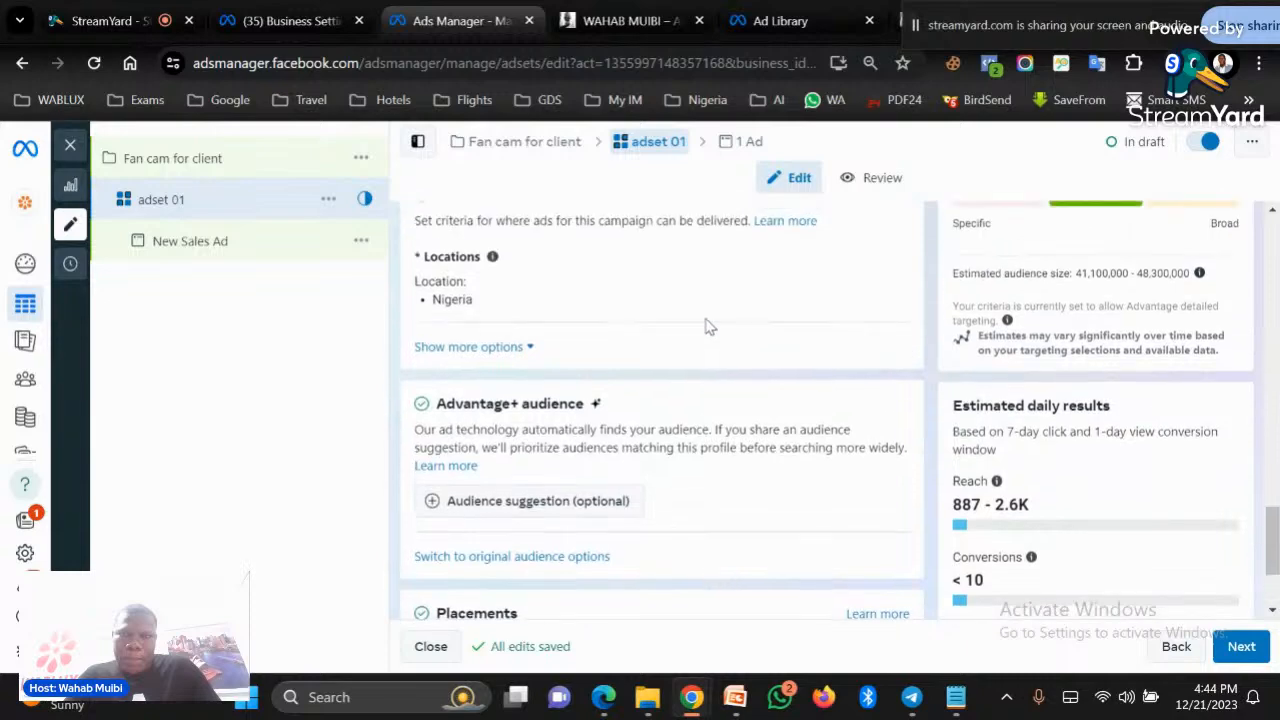
pyautogui.scroll(-2, 650, 320)
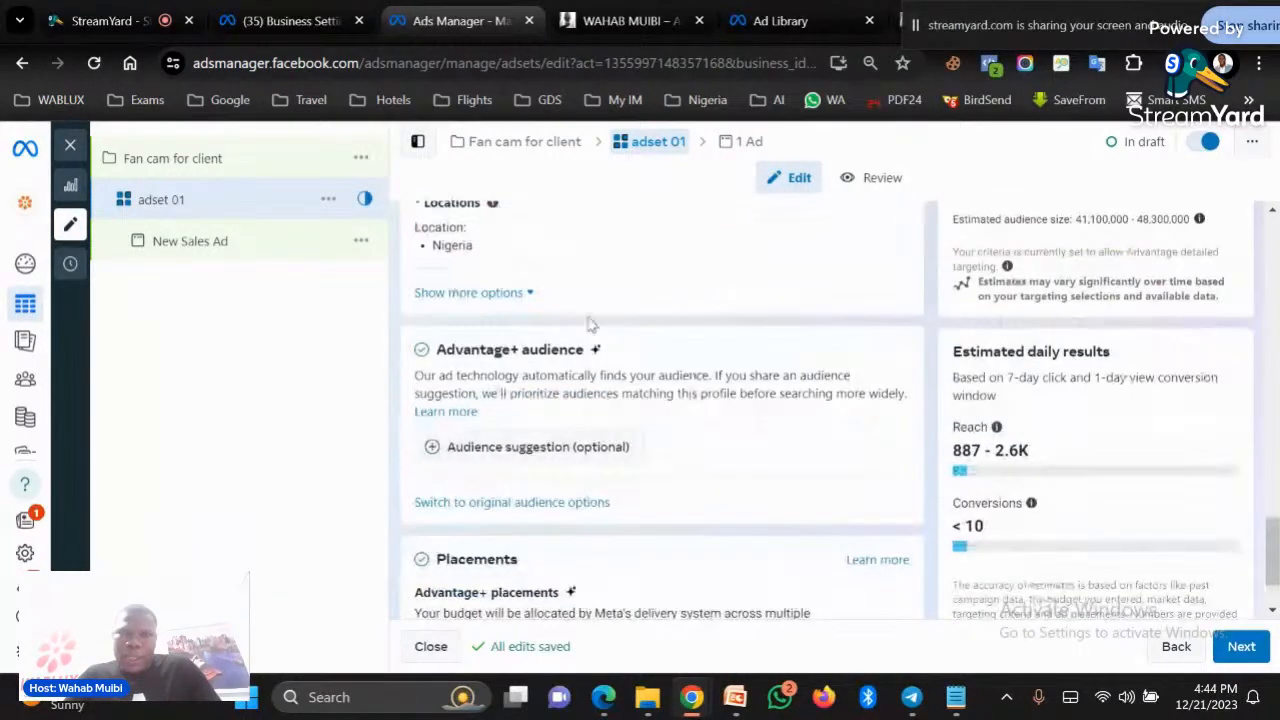
pyautogui.scroll(-2, 560, 310)
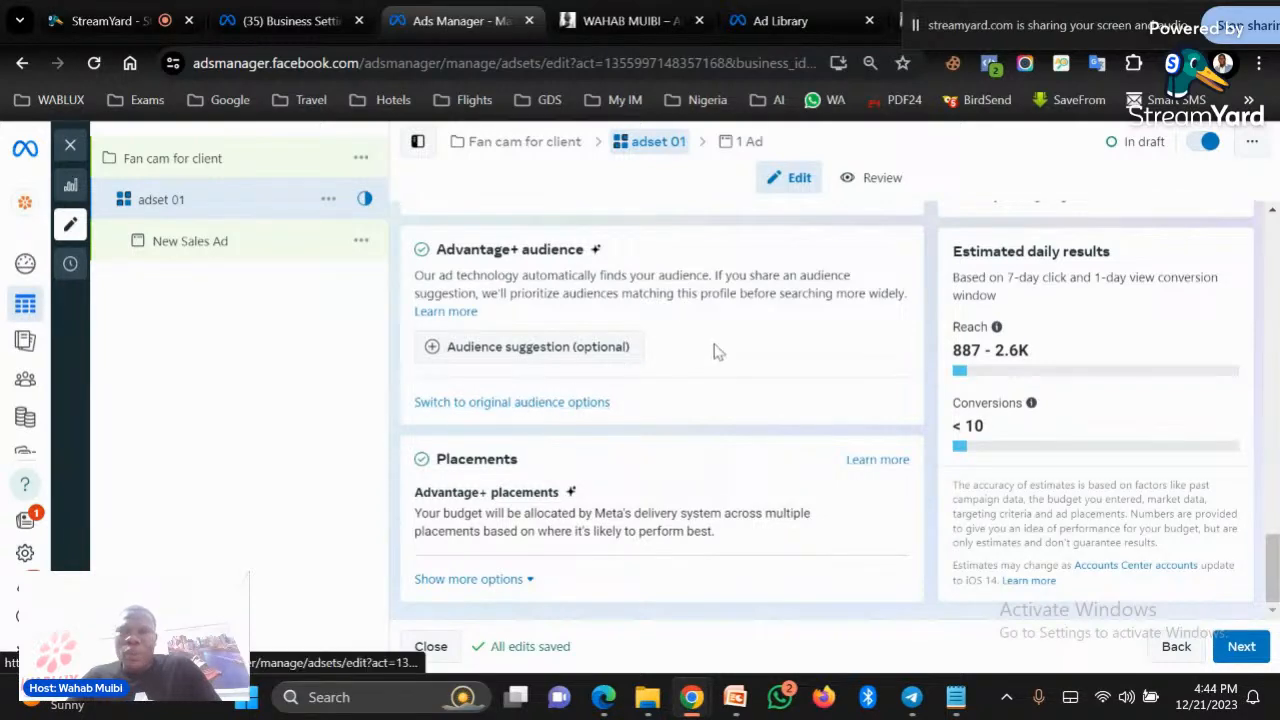
pyautogui.click(508, 403)
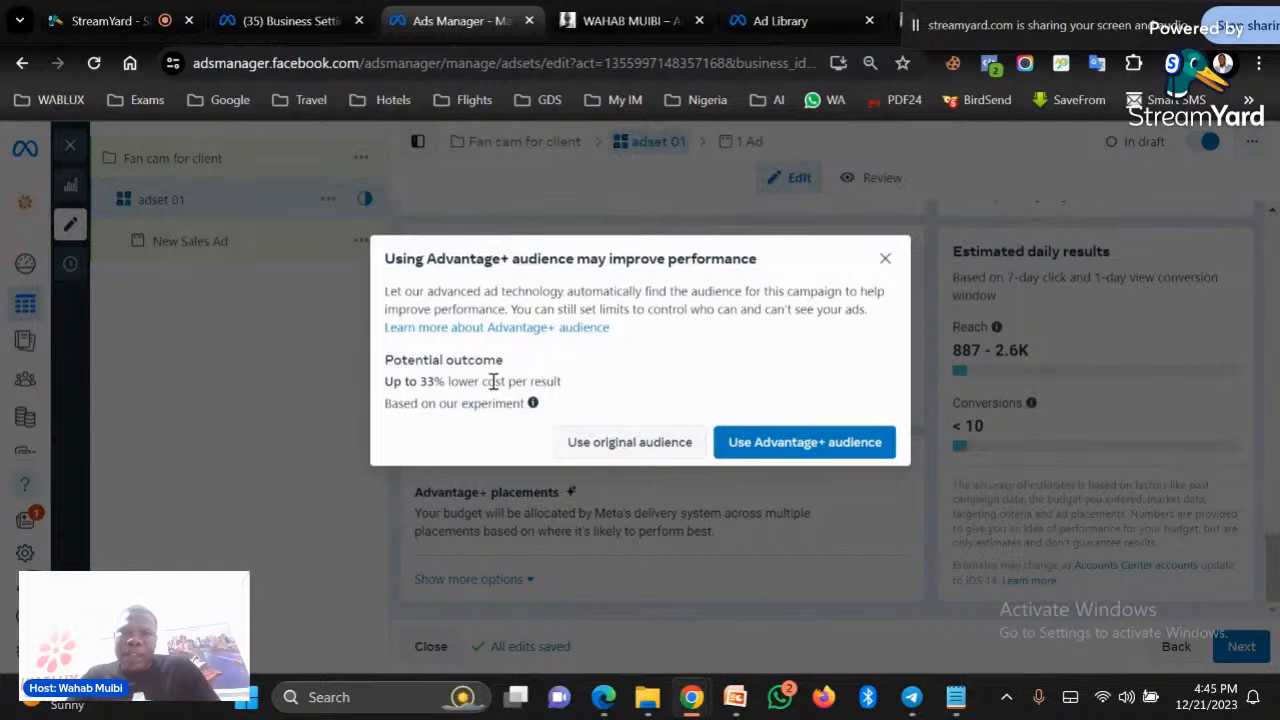
pyautogui.click(883, 258)
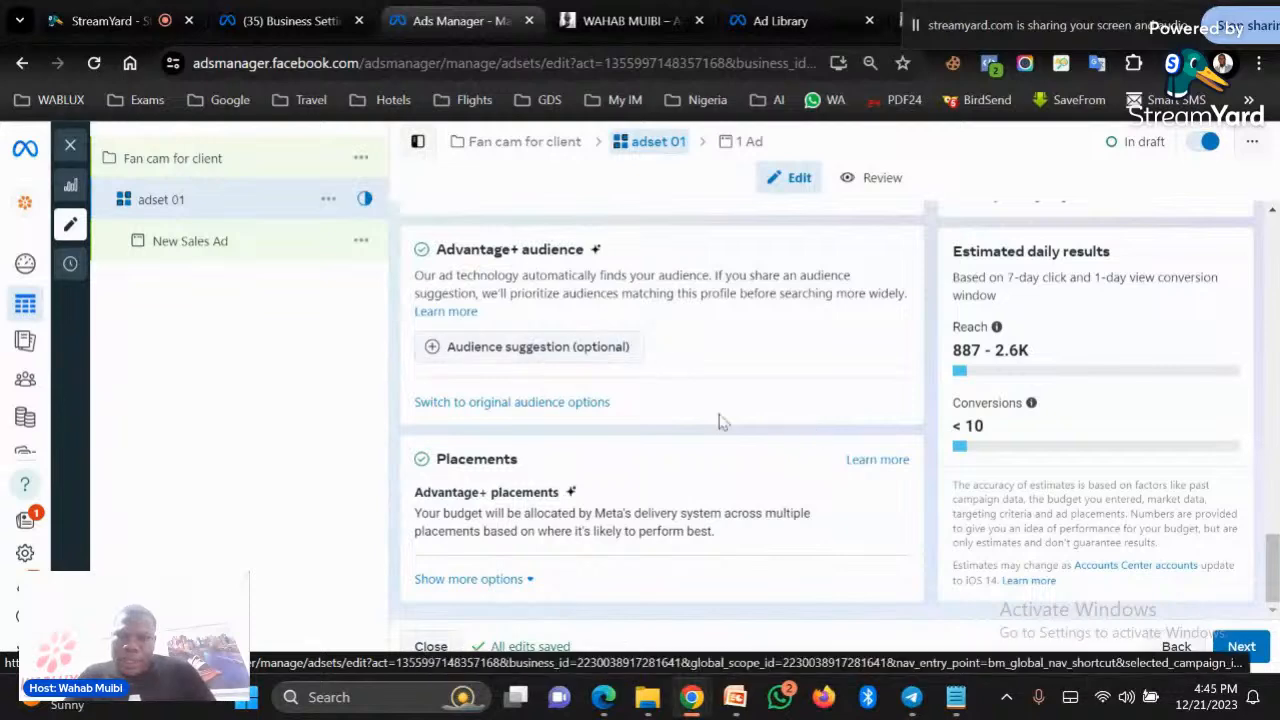
pyautogui.moveTo(514, 502)
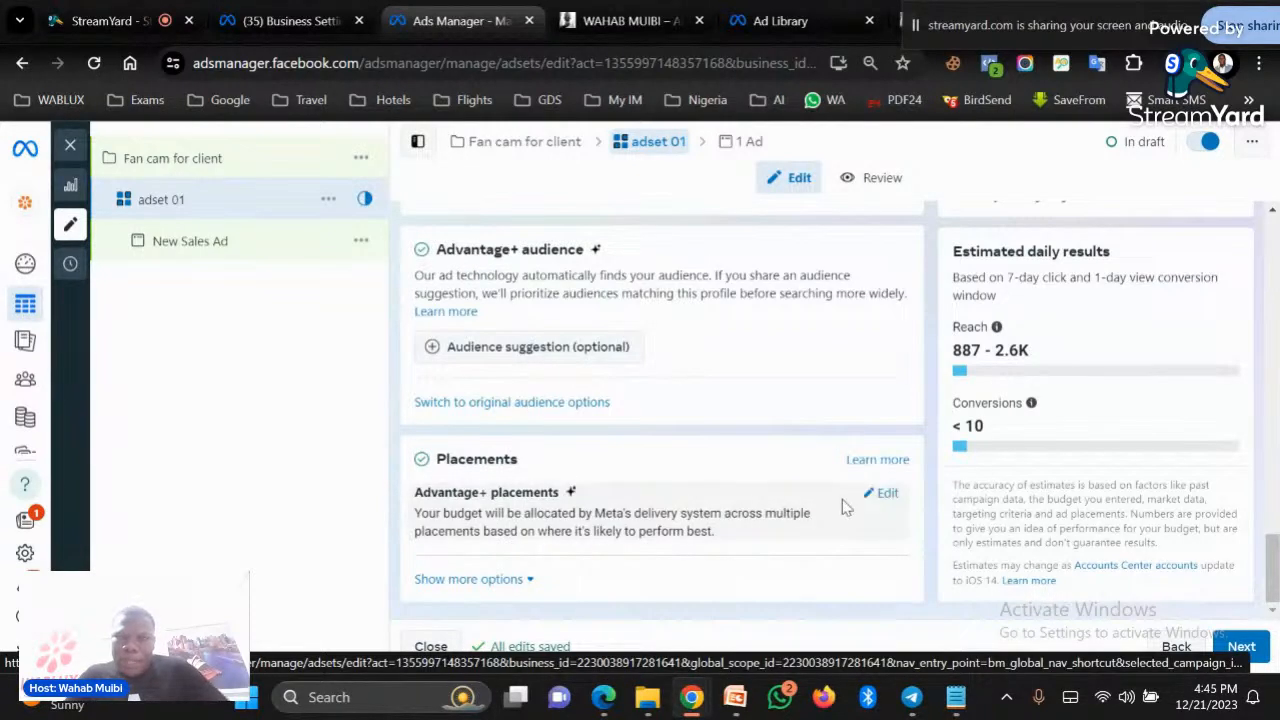
# Switch the ad set from Advantage+ placements to Manual placements
pyautogui.click(886, 493)
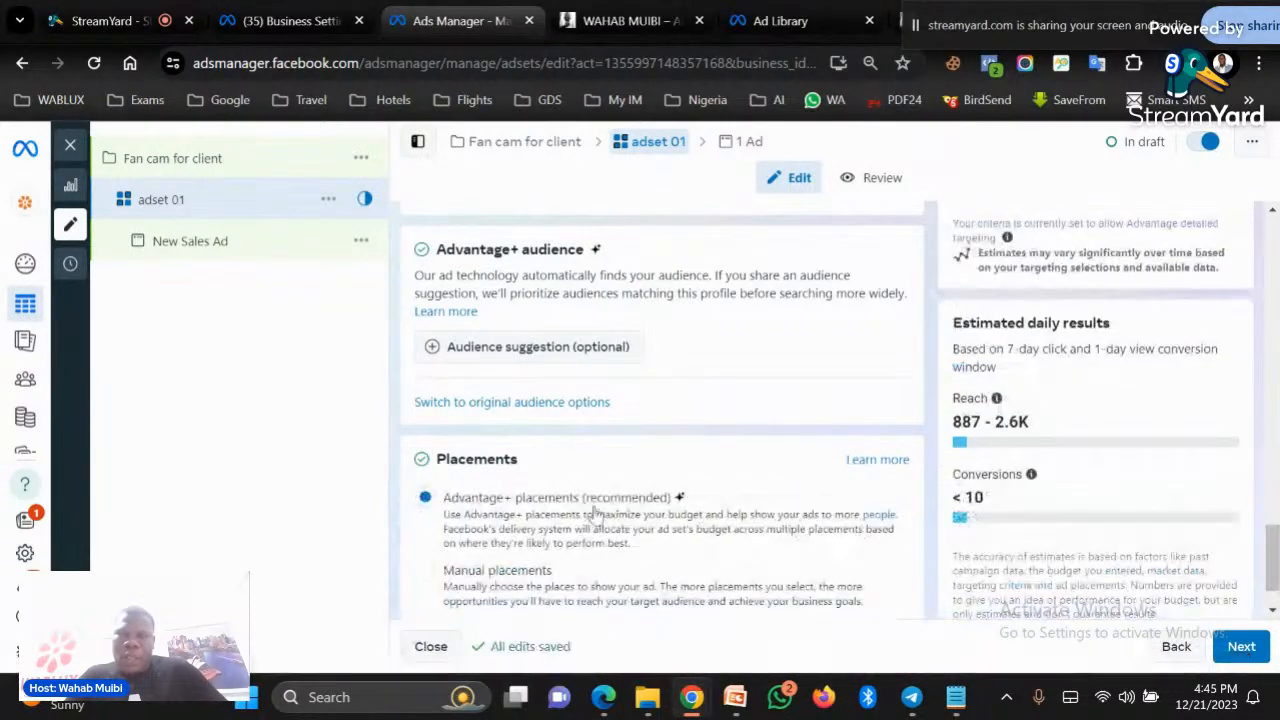
pyautogui.scroll(-1, 531, 507)
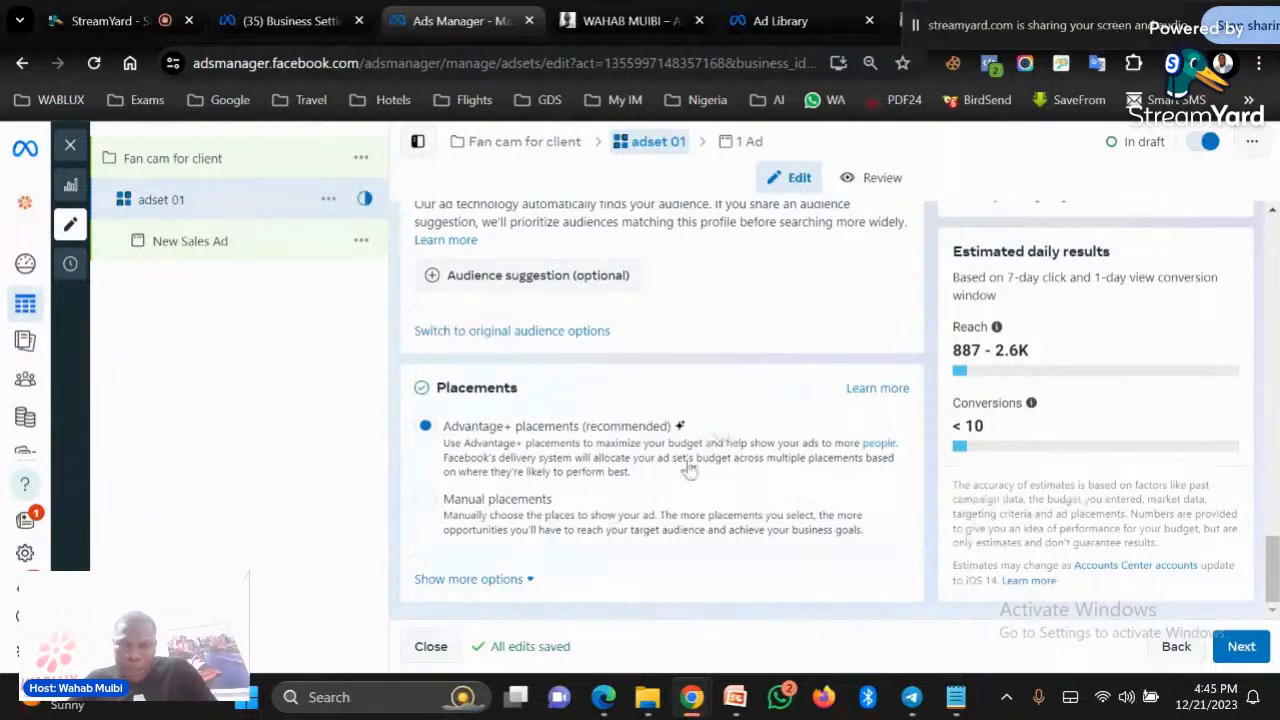
pyautogui.click(455, 505)
pyautogui.scroll(-4, 455, 513)
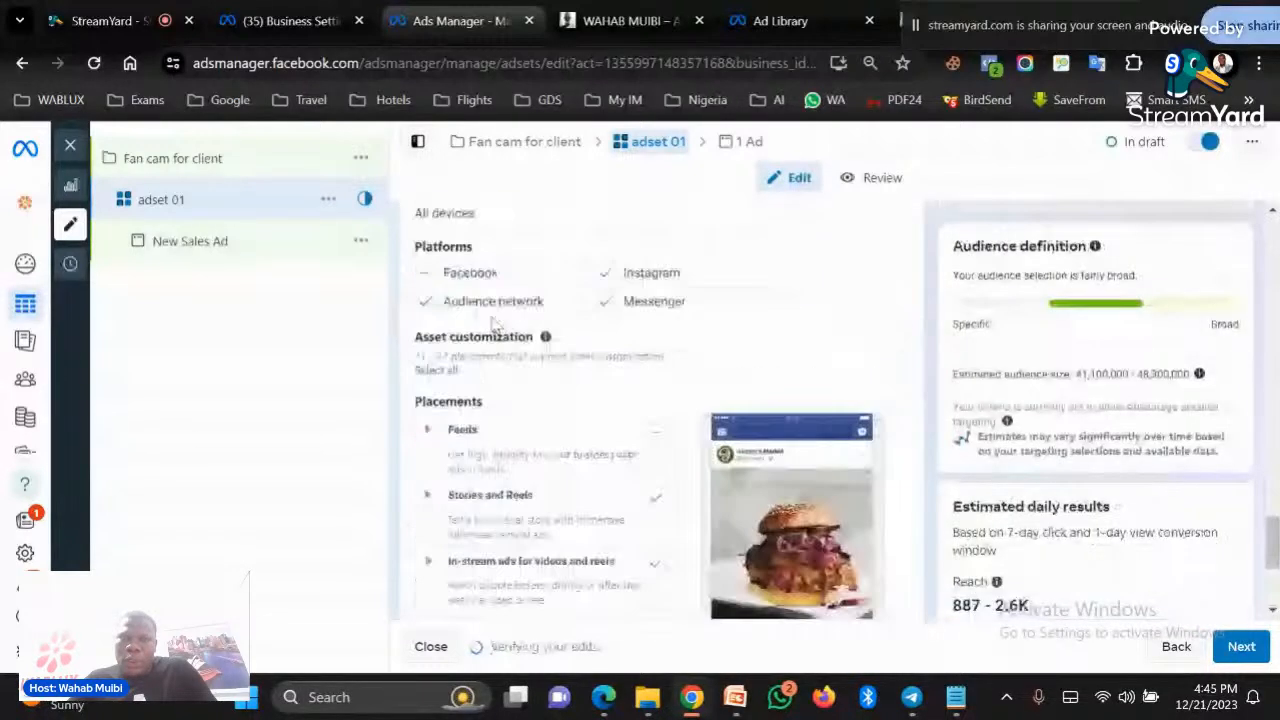
pyautogui.scroll(4, 492, 320)
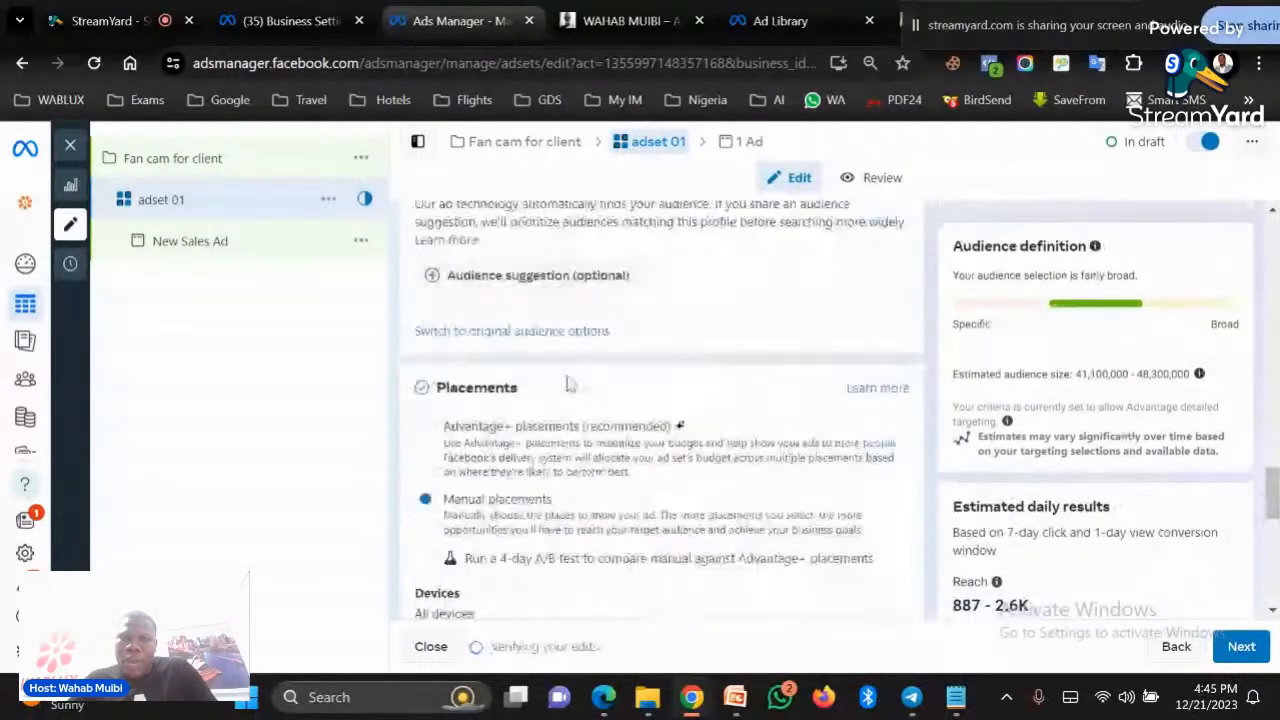
pyautogui.scroll(-3, 560, 378)
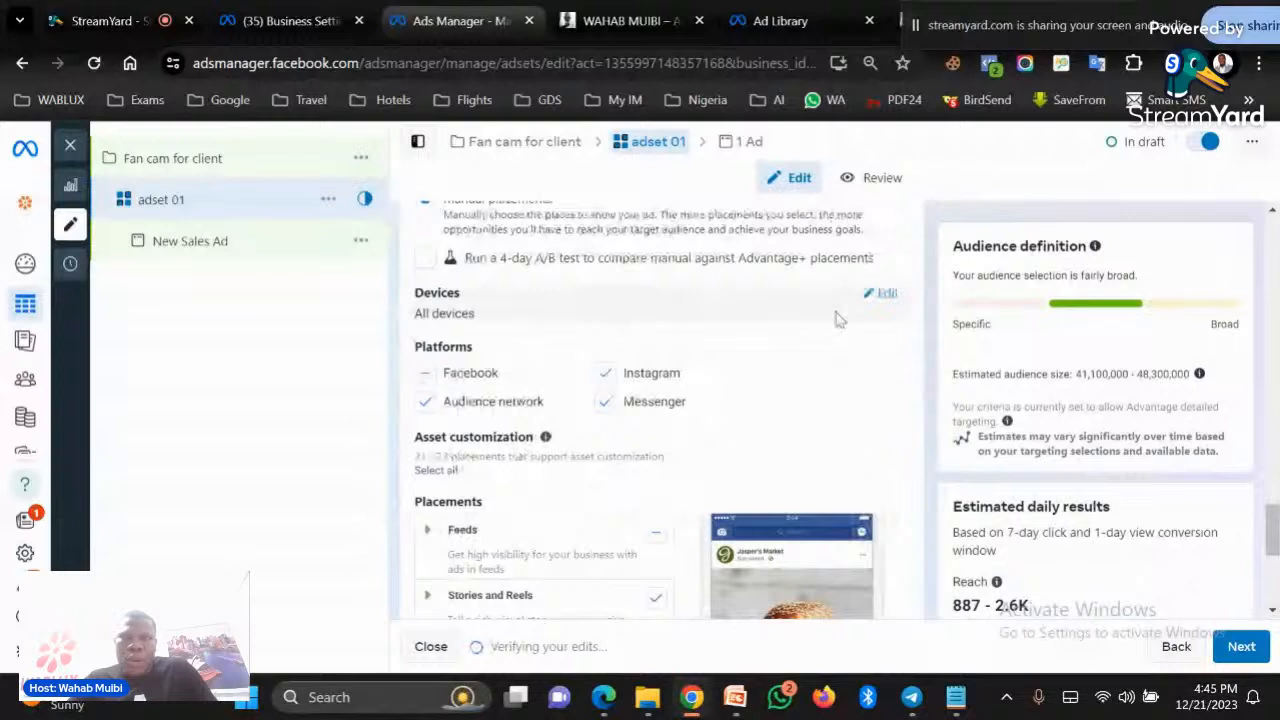
# Restrict the placement devices to Mobile only by deselecting Desktop
pyautogui.click(882, 293)
pyautogui.click(530, 322)
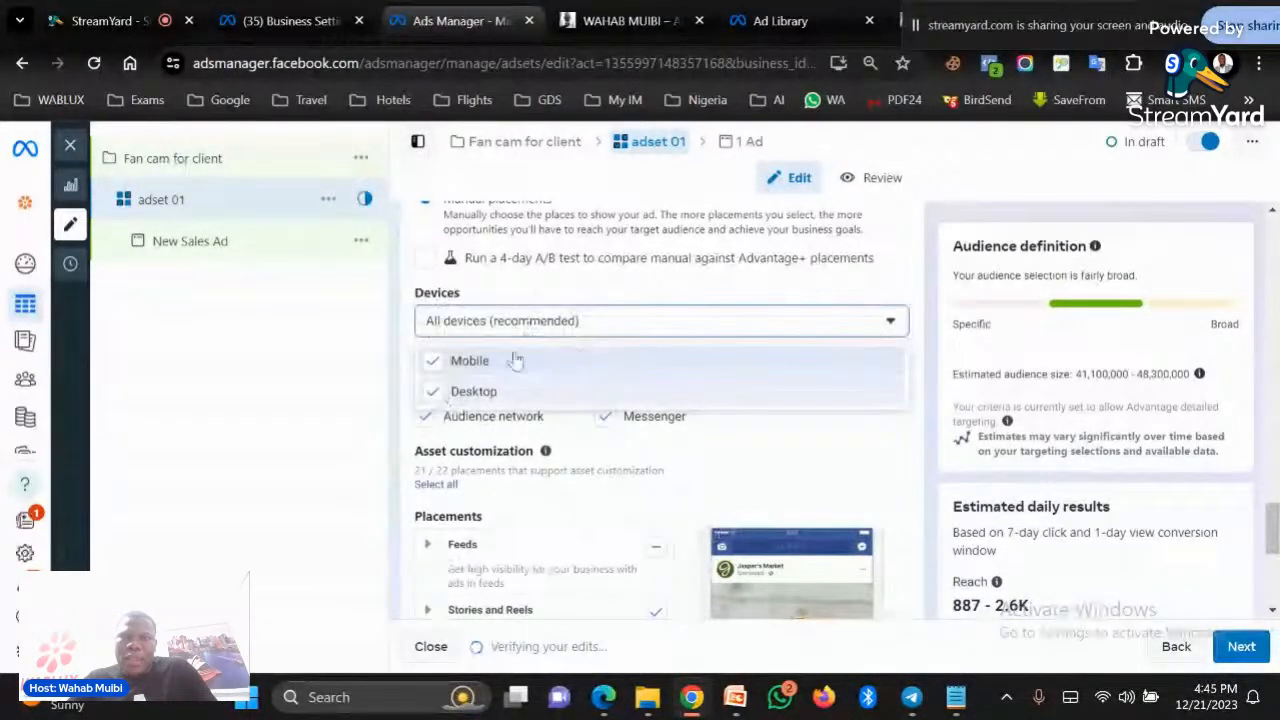
pyautogui.click(433, 393)
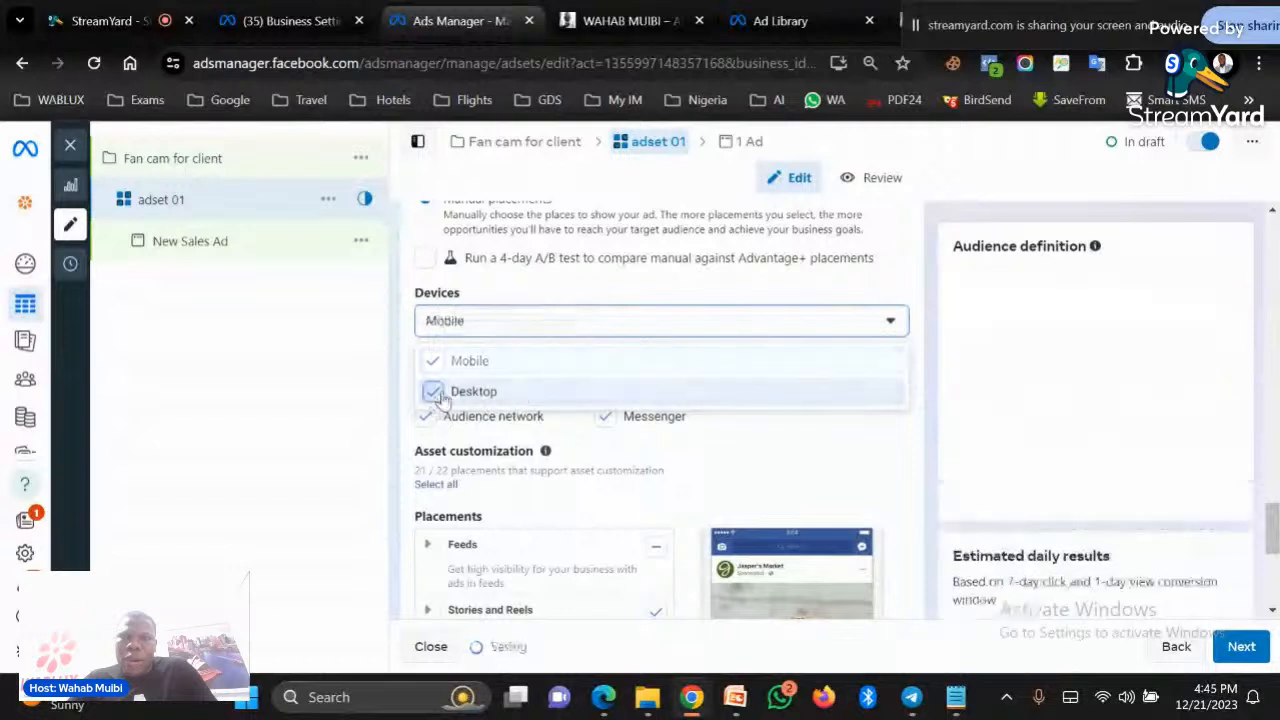
pyautogui.click(703, 313)
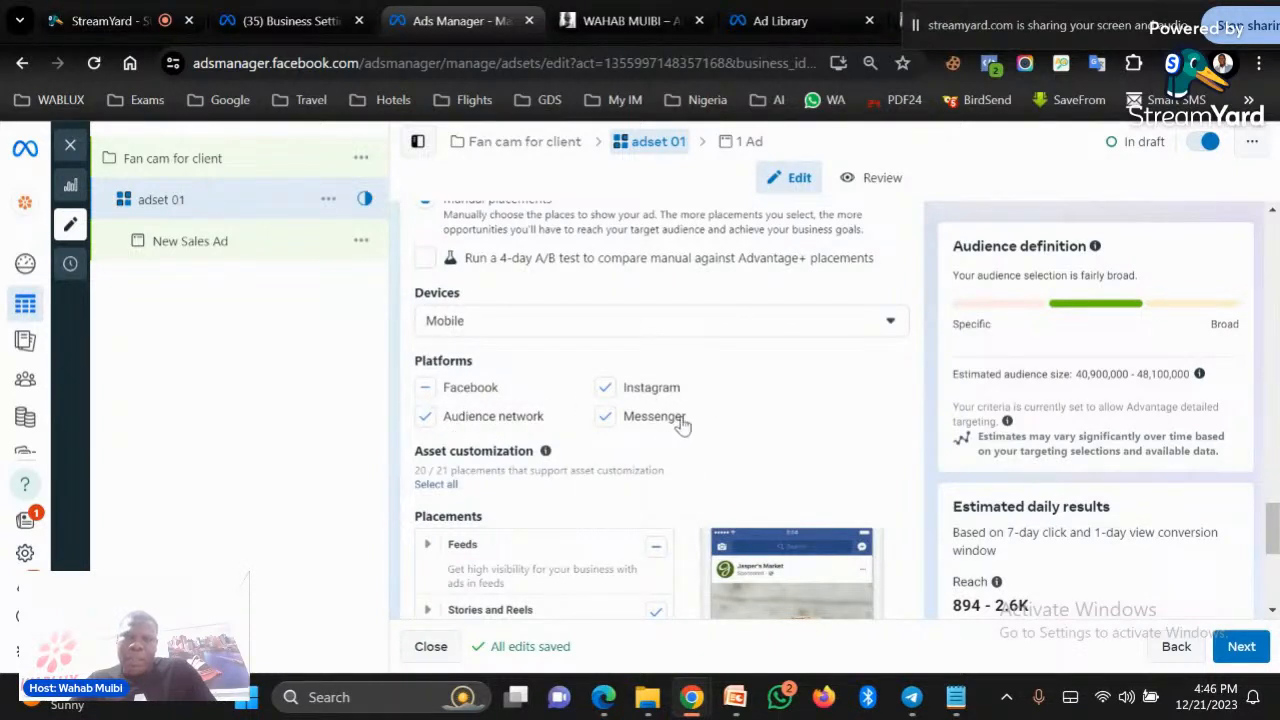
# Remove Messenger and Audience Network from the placement platforms
pyautogui.scroll(-1, 700, 390)
pyautogui.scroll(1, 725, 316)
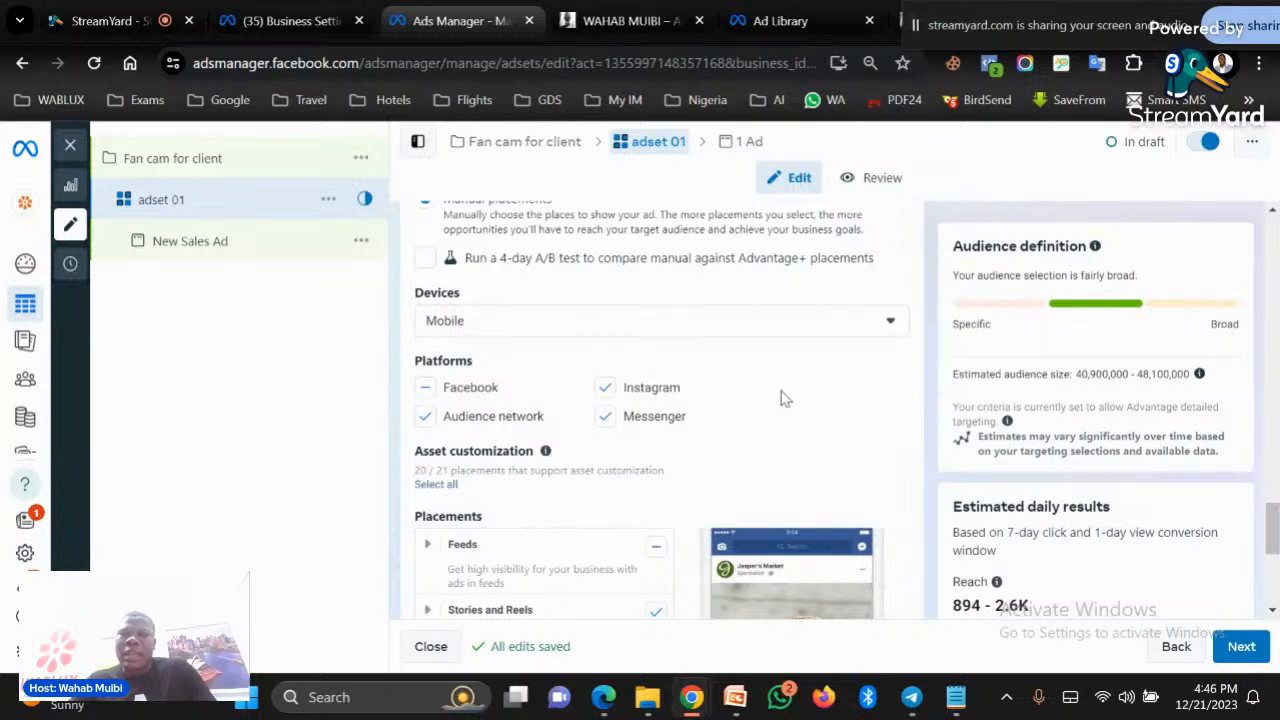
pyautogui.click(607, 418)
pyautogui.click(425, 416)
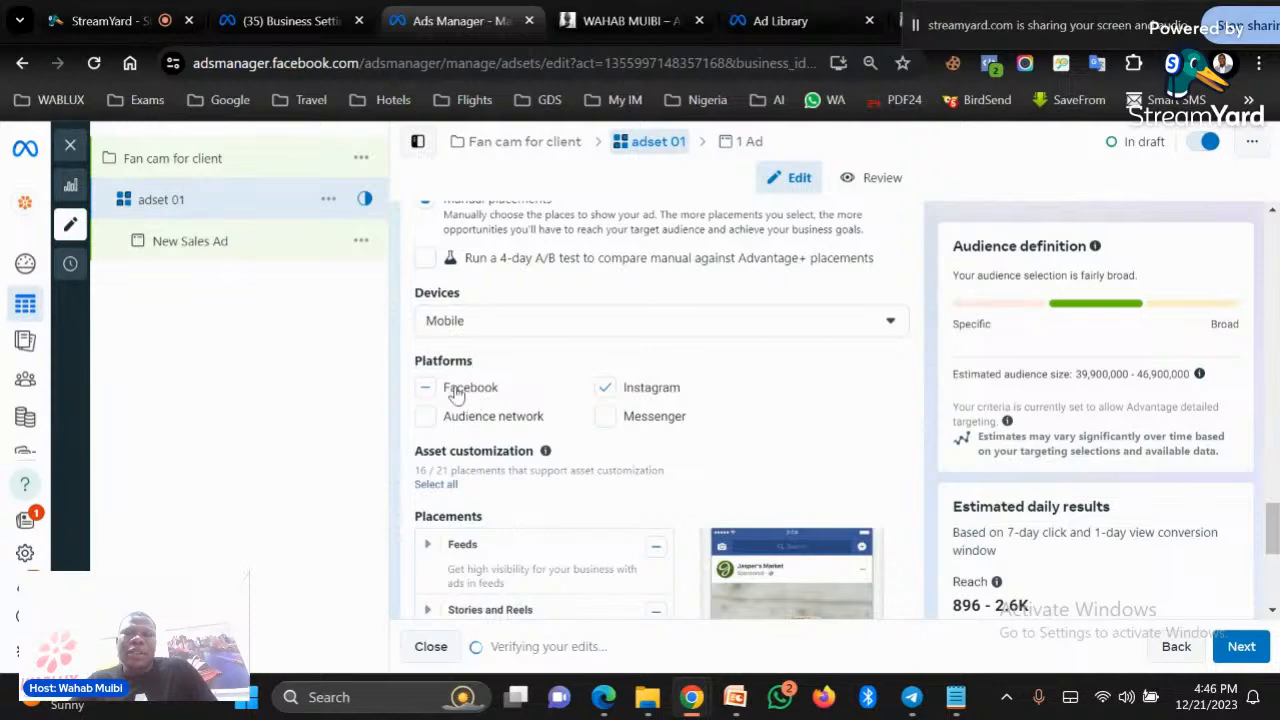
# Include all Feeds placements, then proceed to the New Sales Ad settings
pyautogui.scroll(-3, 537, 400)
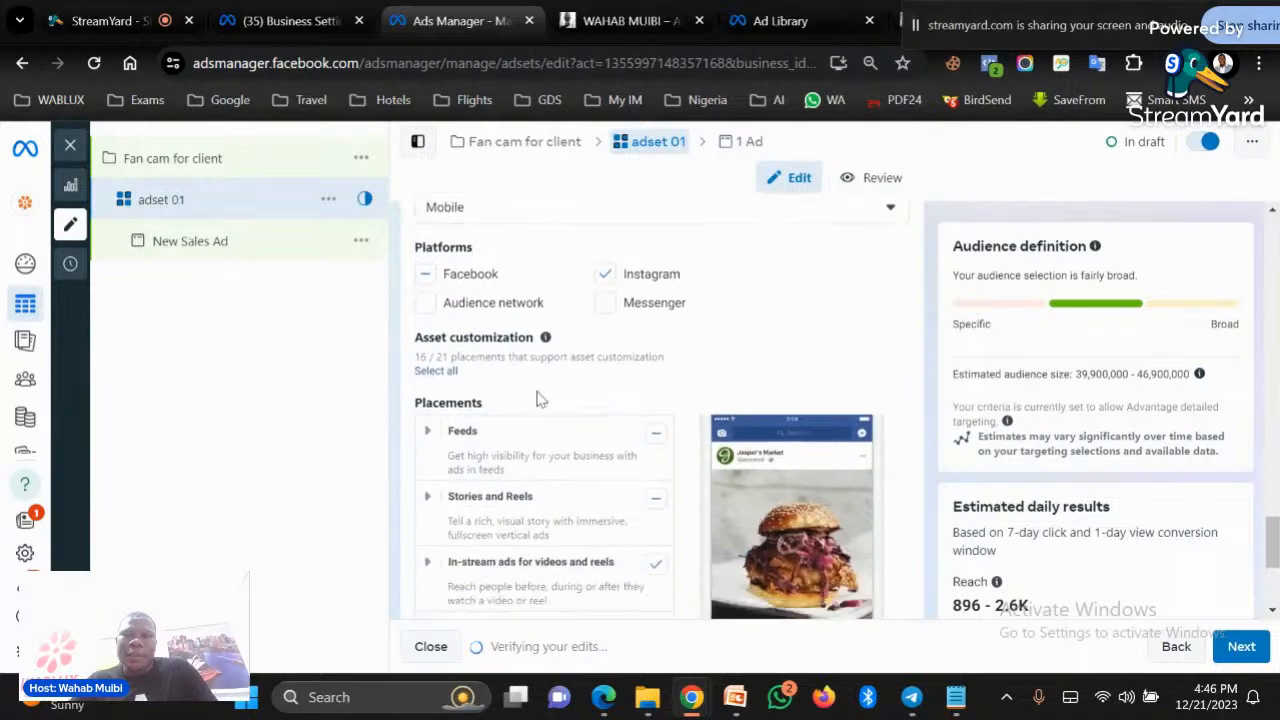
pyautogui.scroll(3, 479, 348)
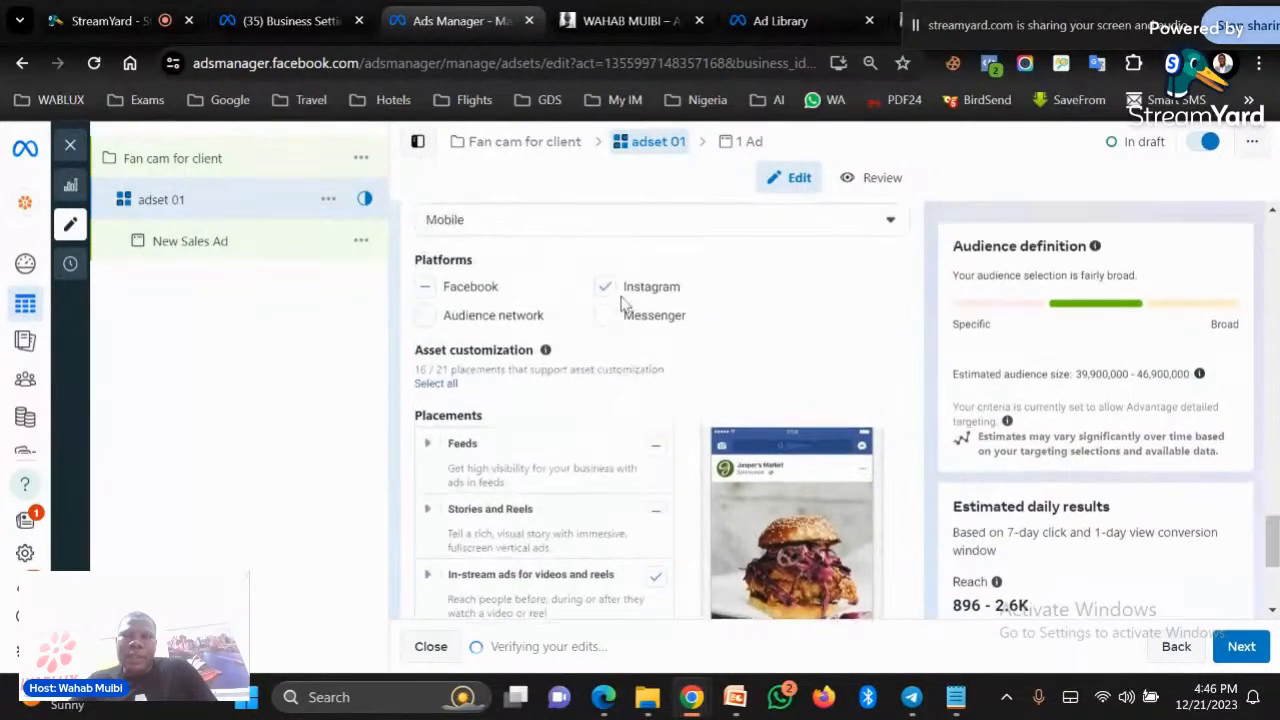
pyautogui.scroll(-1, 475, 385)
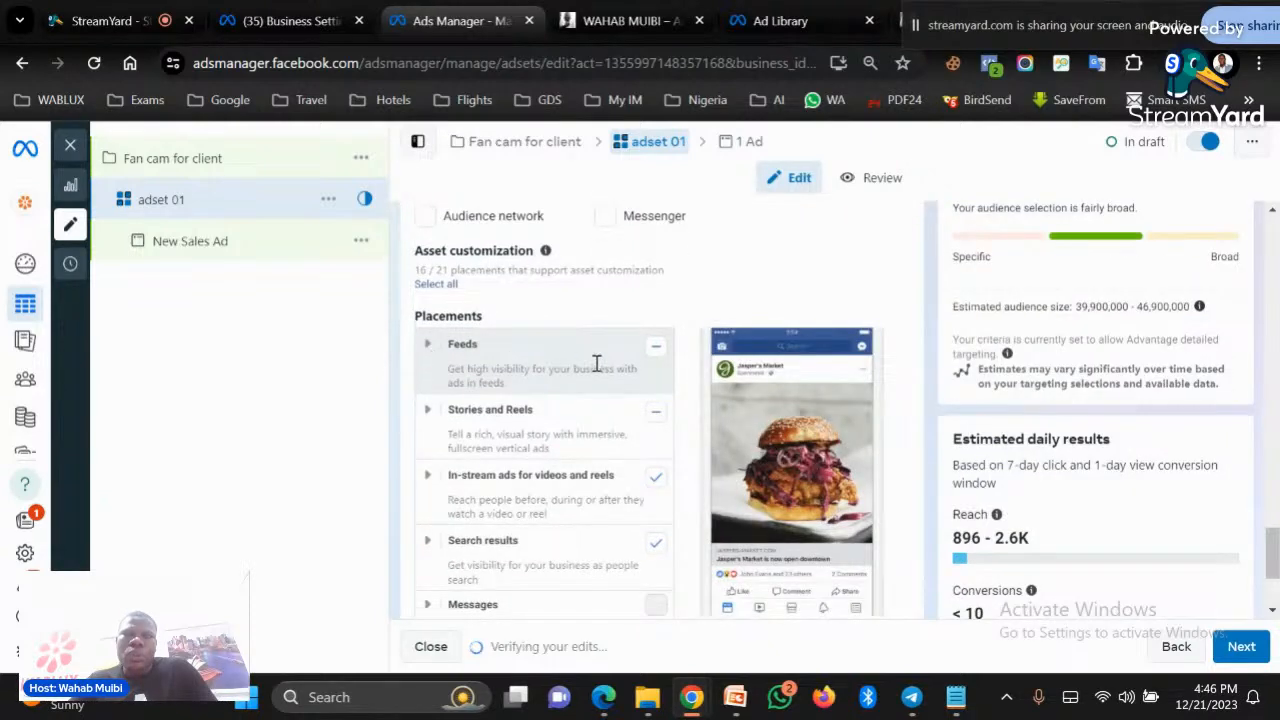
pyautogui.click(655, 346)
pyautogui.scroll(-2, 644, 398)
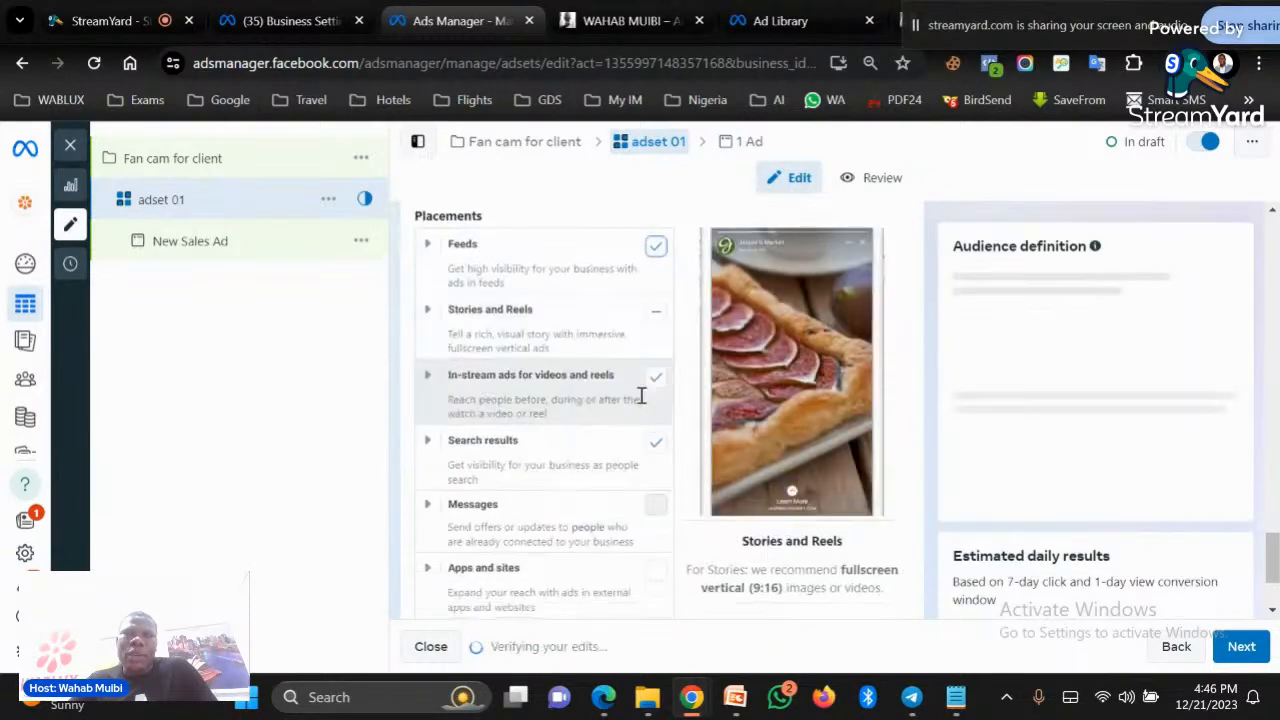
pyautogui.scroll(2, 643, 308)
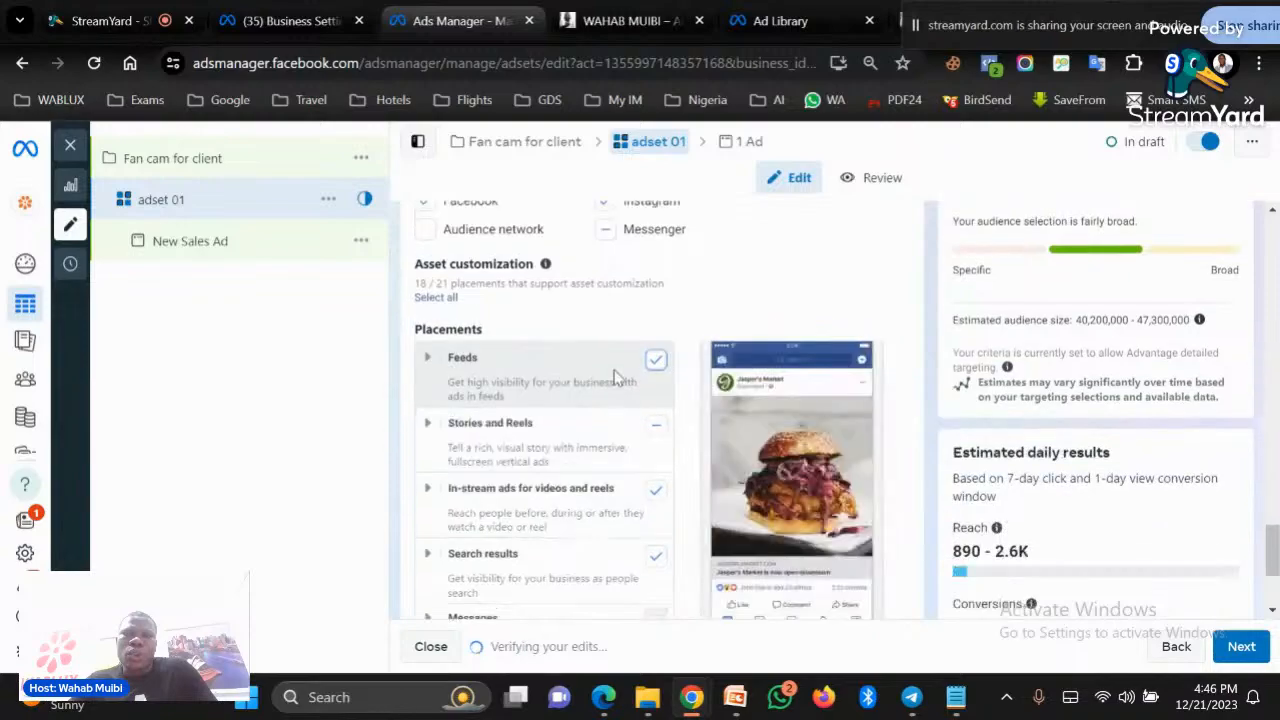
pyautogui.scroll(2, 623, 380)
pyautogui.scroll(-2, 503, 429)
pyautogui.scroll(-3, 525, 333)
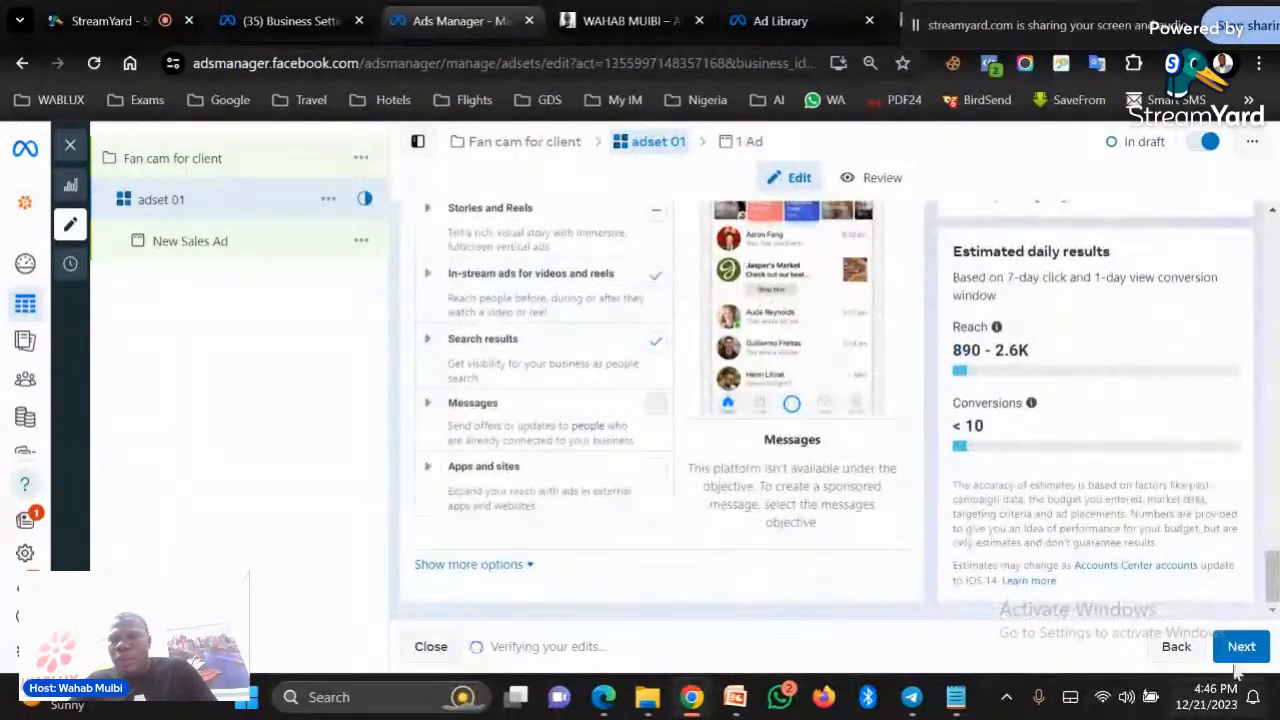
pyautogui.click(262, 250)
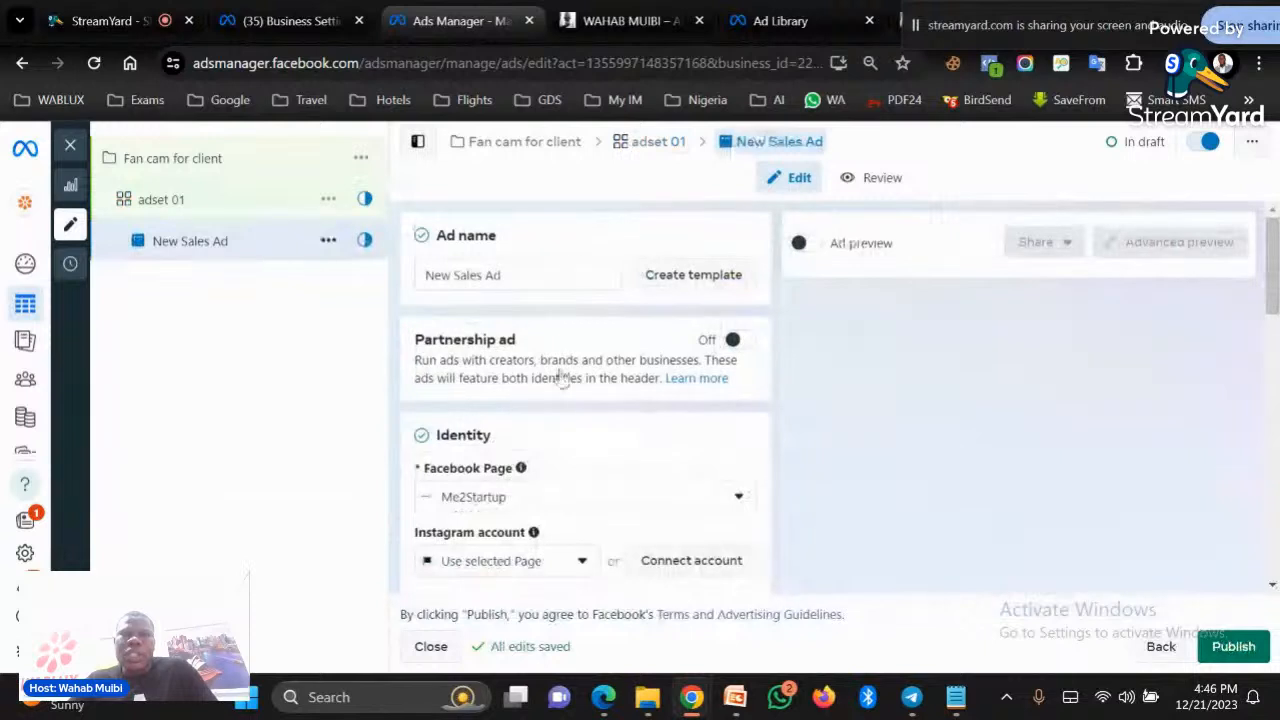
# Append ' 01' to the ad name so it reads 'New Sales Ad 01'
pyautogui.scroll(-1, 560, 420)
pyautogui.scroll(1, 566, 355)
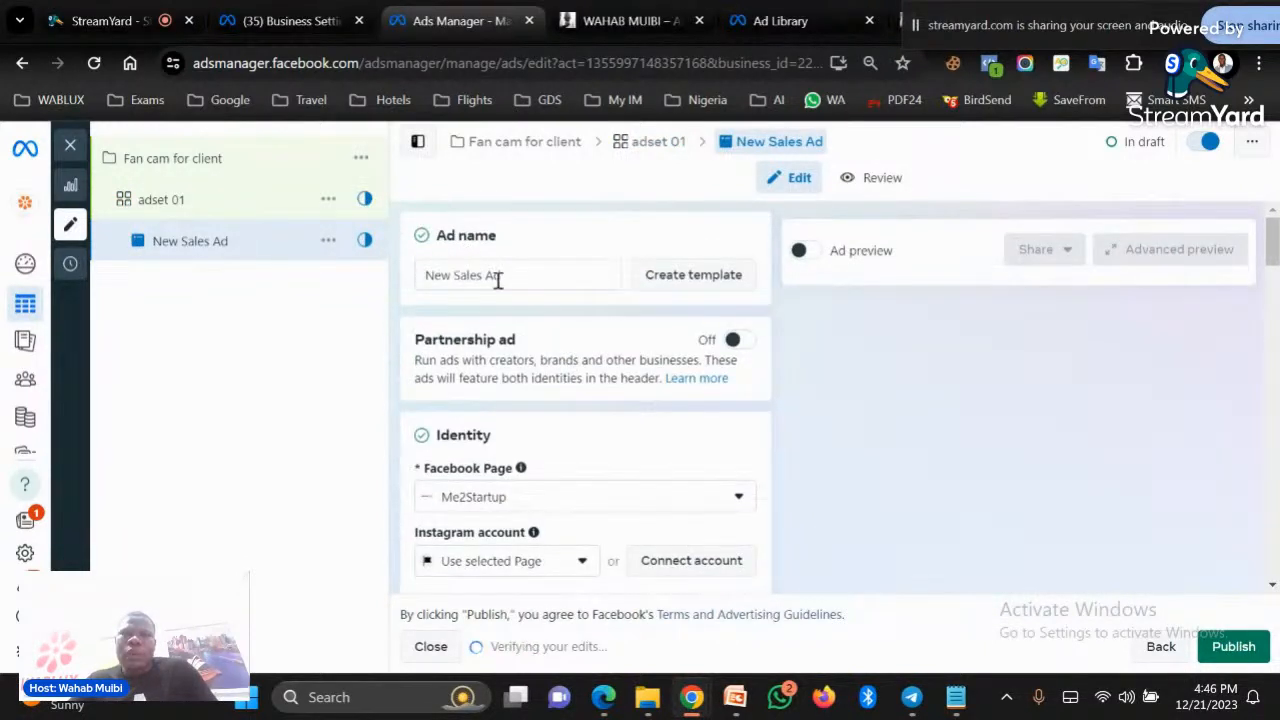
pyautogui.click(529, 274)
pyautogui.write('(')
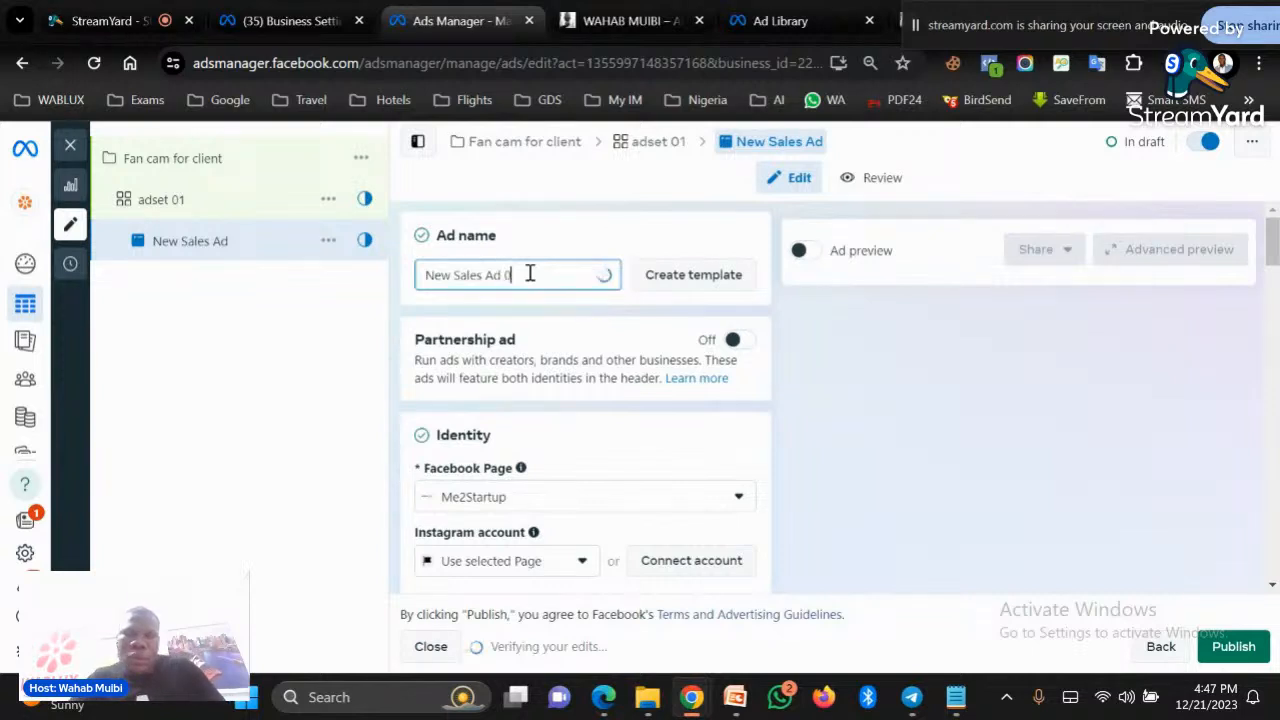
pyautogui.write('1')
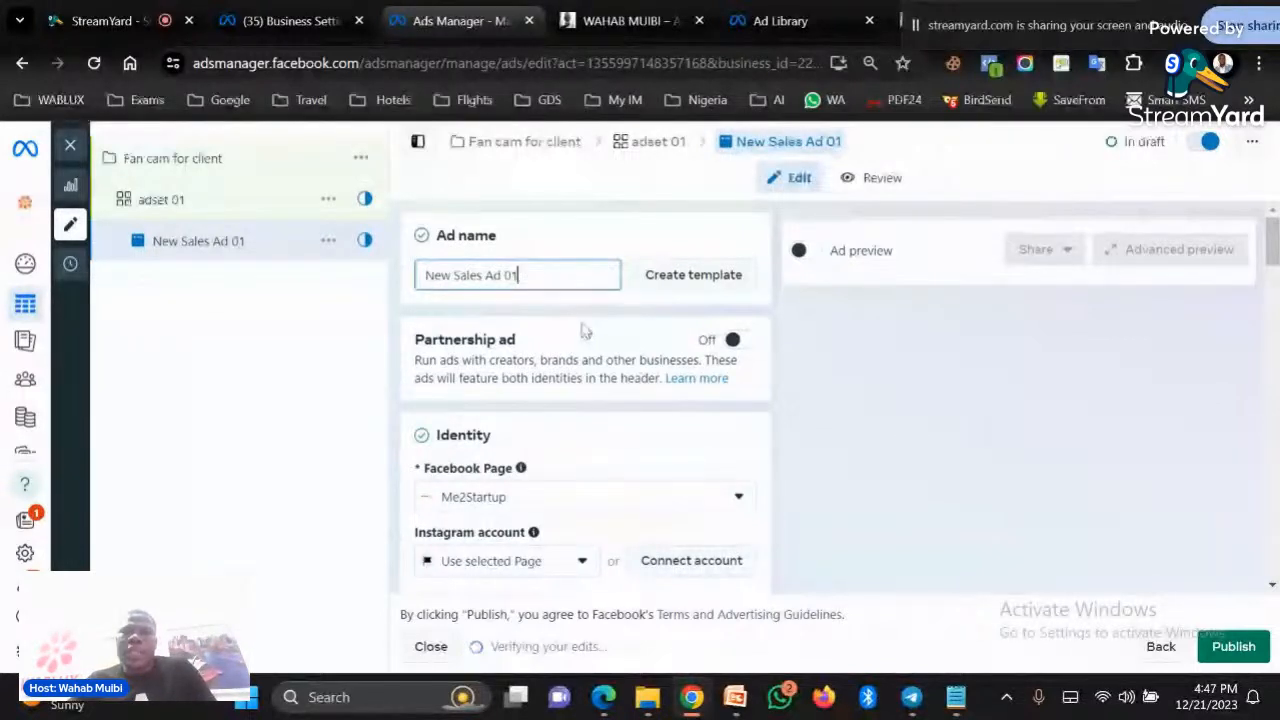
pyautogui.scroll(-2, 590, 330)
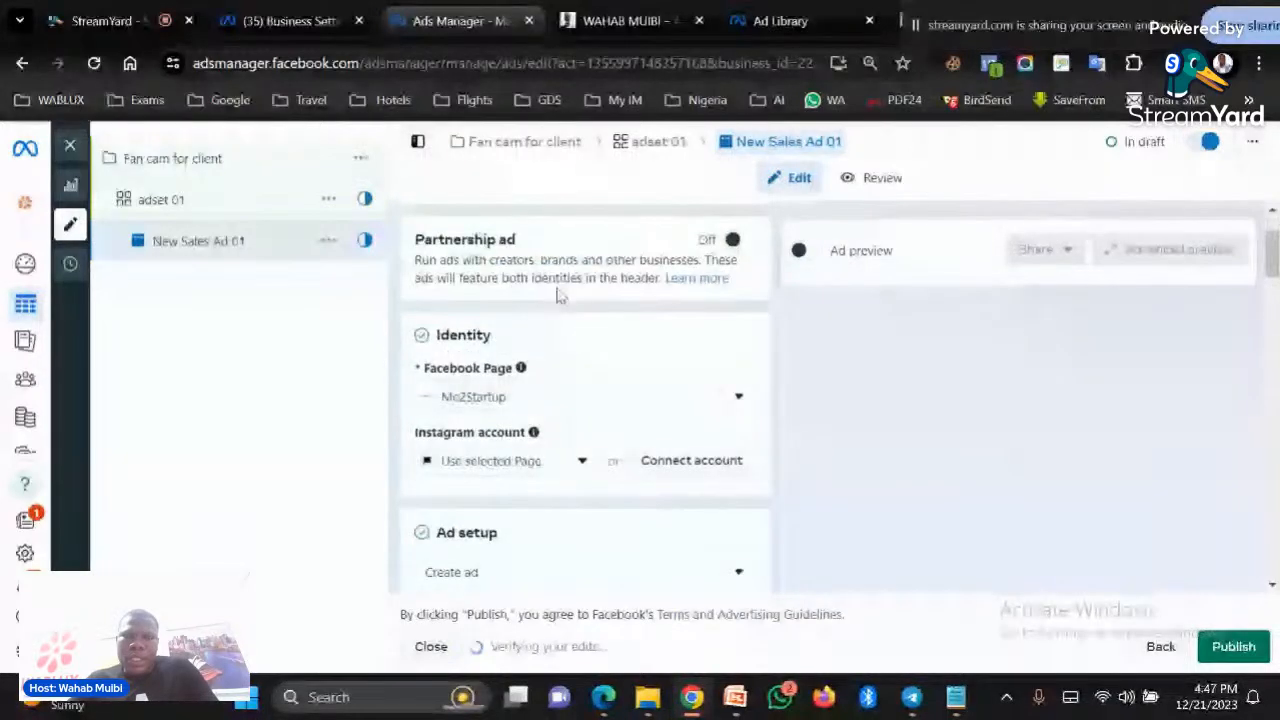
pyautogui.scroll(1, 558, 292)
pyautogui.scroll(-1, 549, 335)
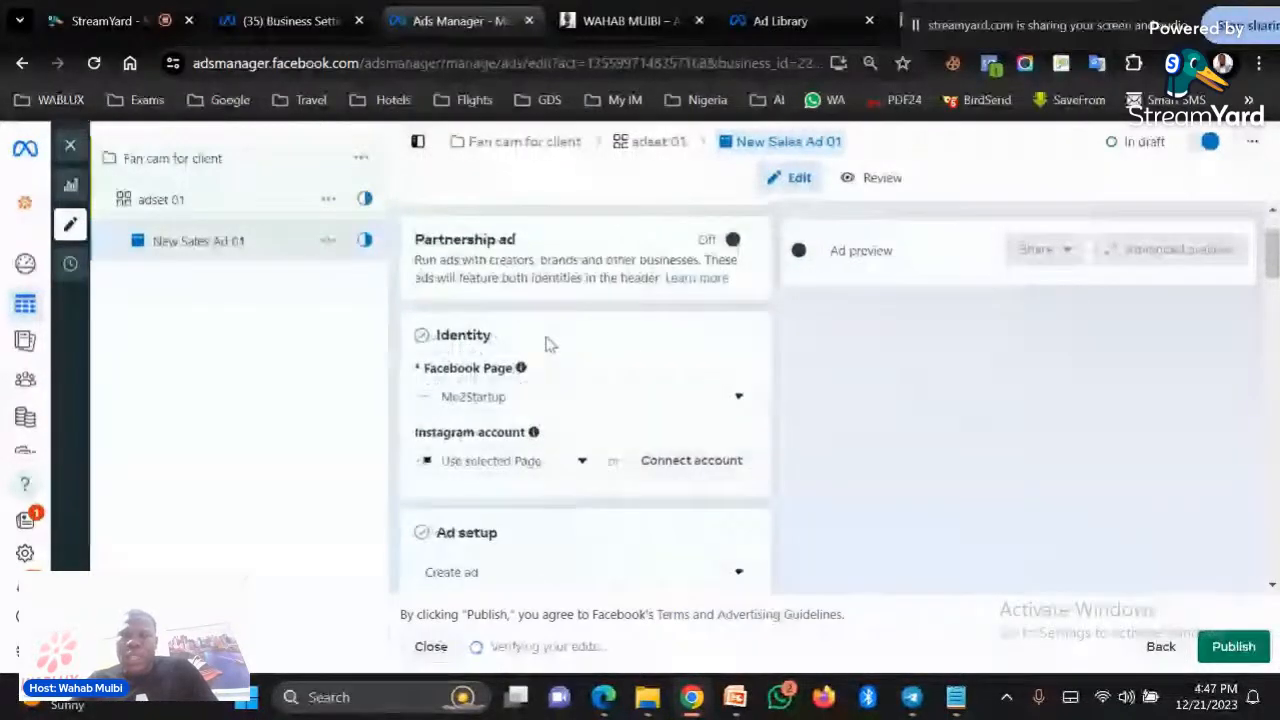
pyautogui.scroll(-1, 548, 344)
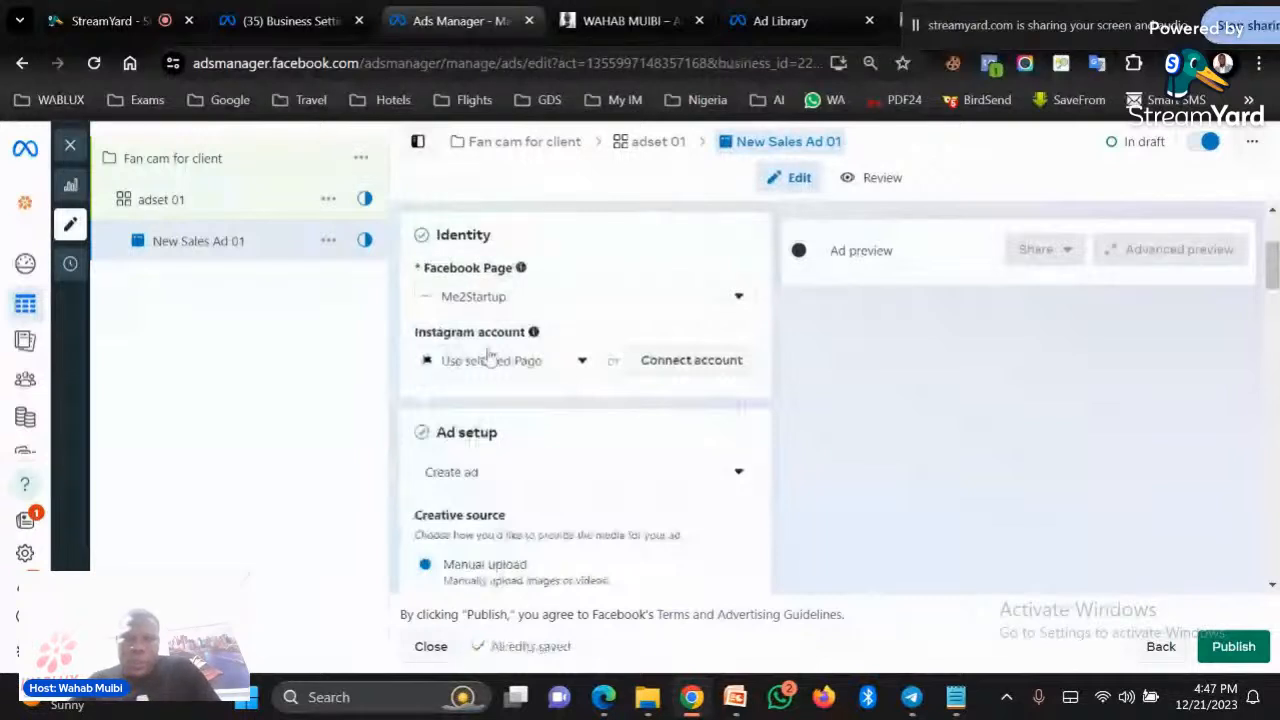
pyautogui.scroll(2, 563, 248)
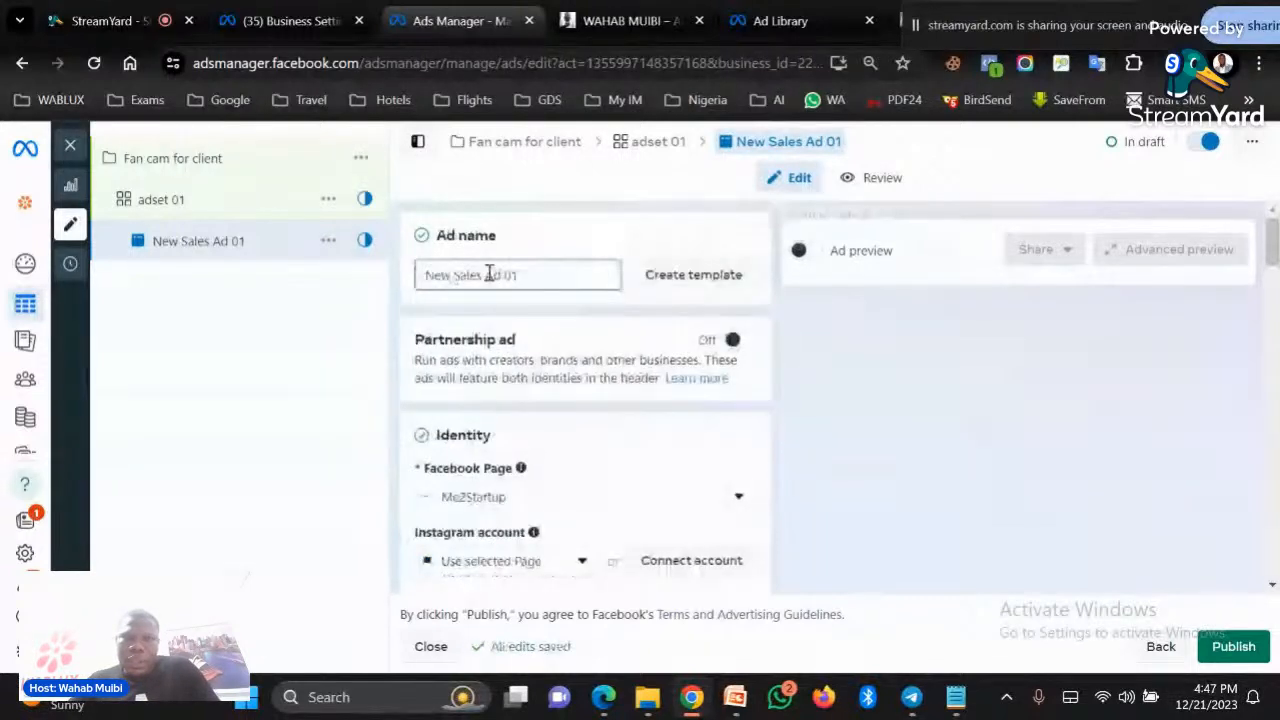
pyautogui.scroll(-1, 495, 290)
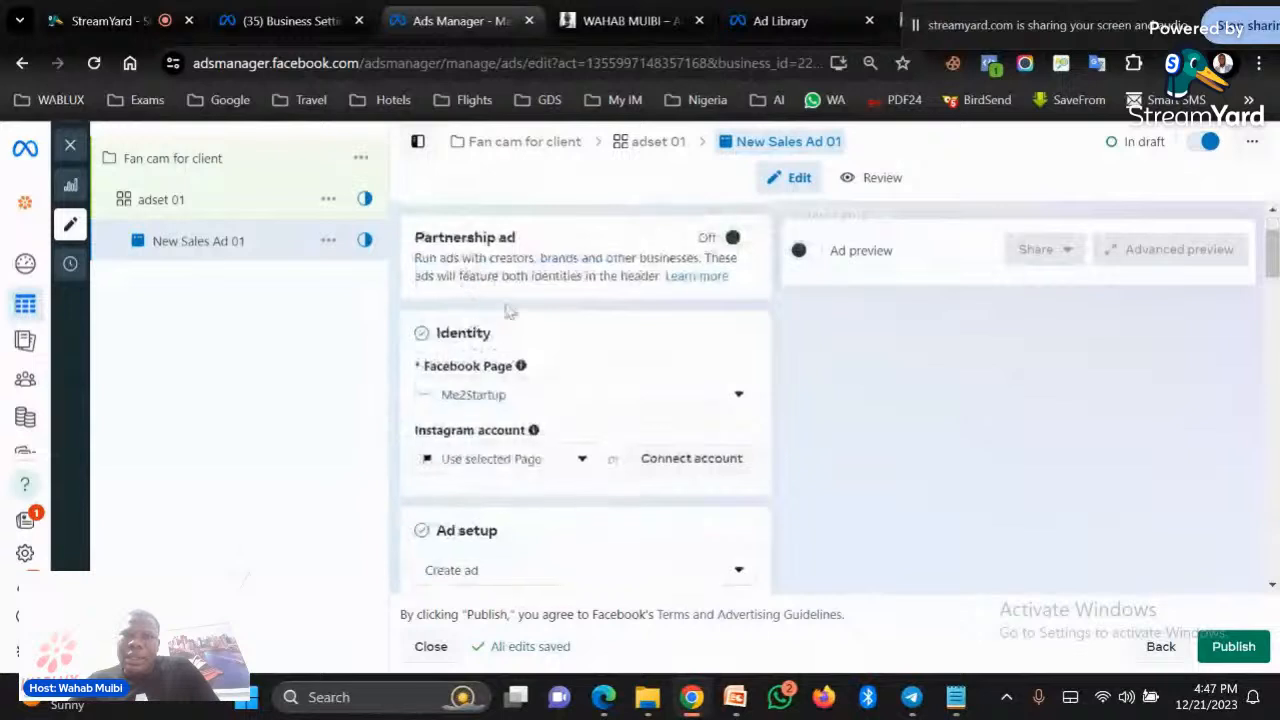
pyautogui.scroll(-1, 510, 340)
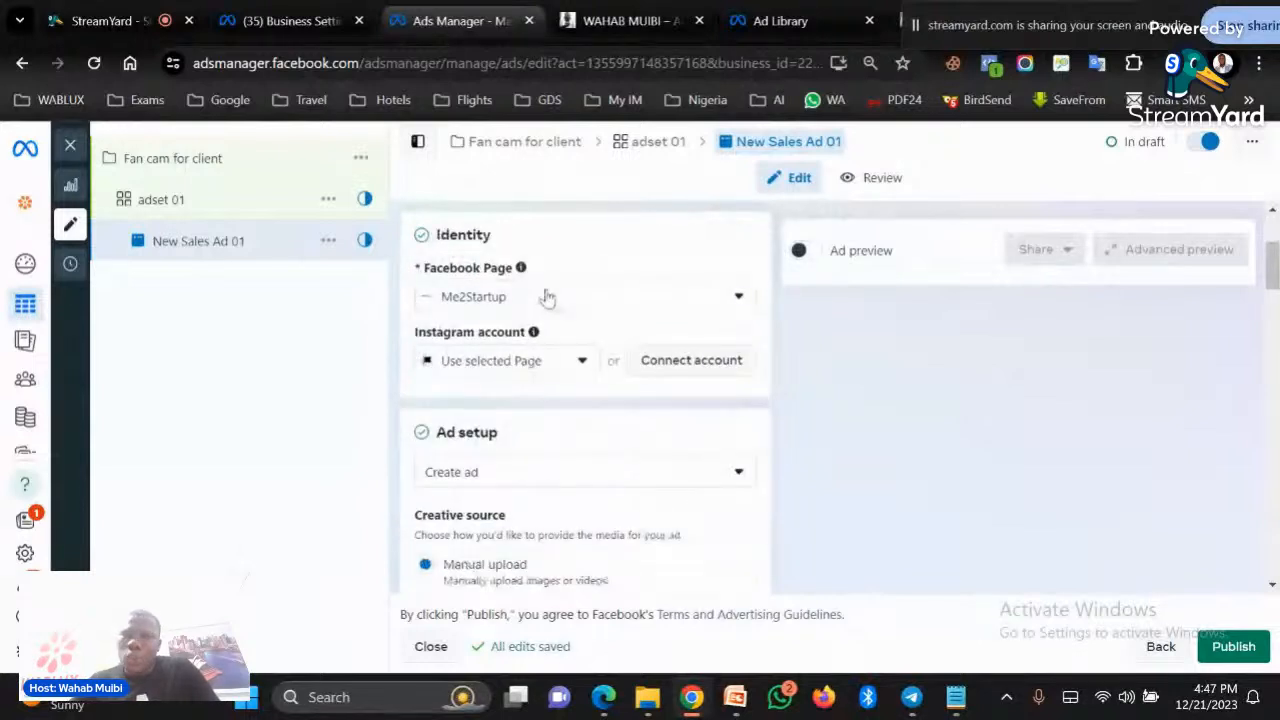
# Choose WABLUX as the ad's Facebook Page and Instagram identity
pyautogui.click(547, 297)
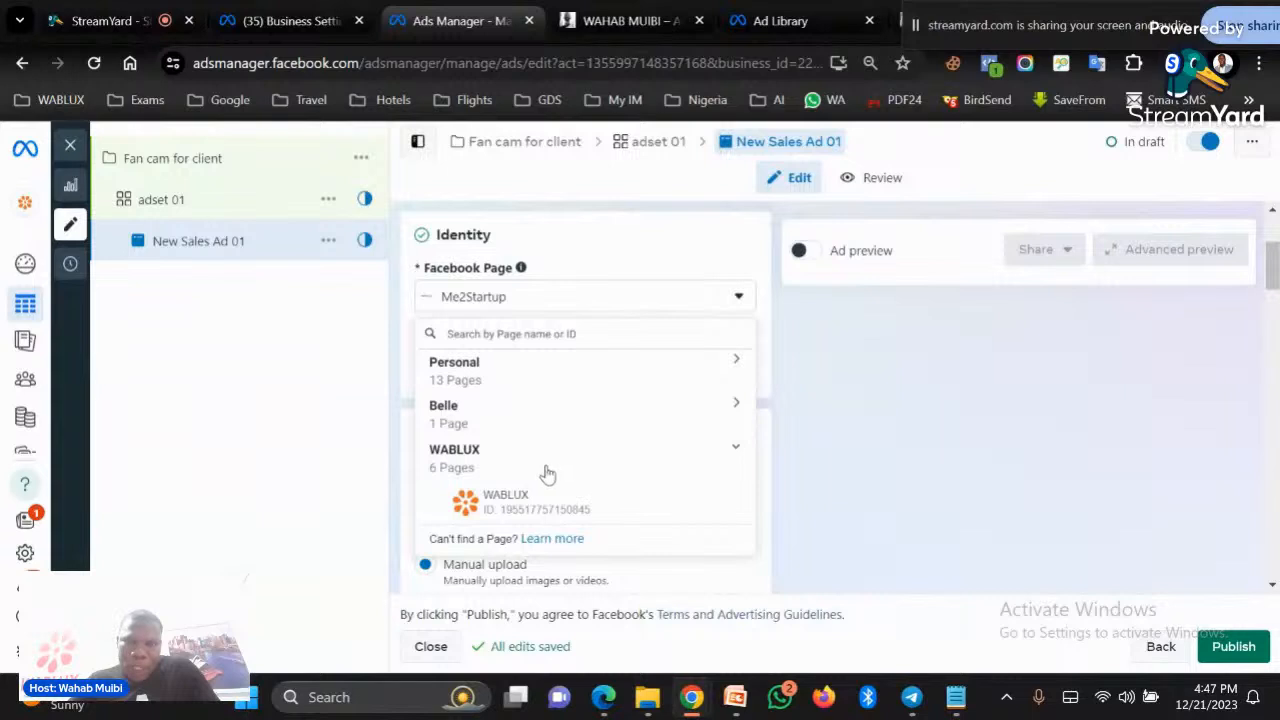
pyautogui.click(485, 498)
pyautogui.click(530, 296)
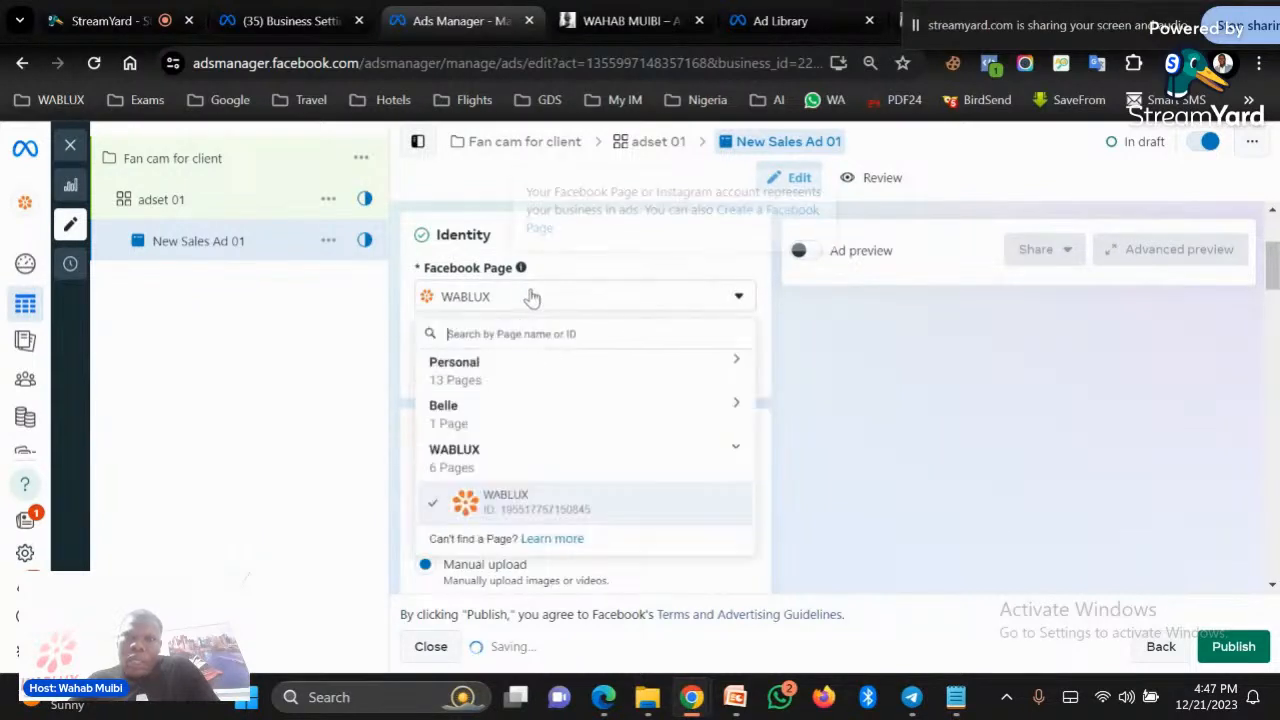
pyautogui.click(531, 296)
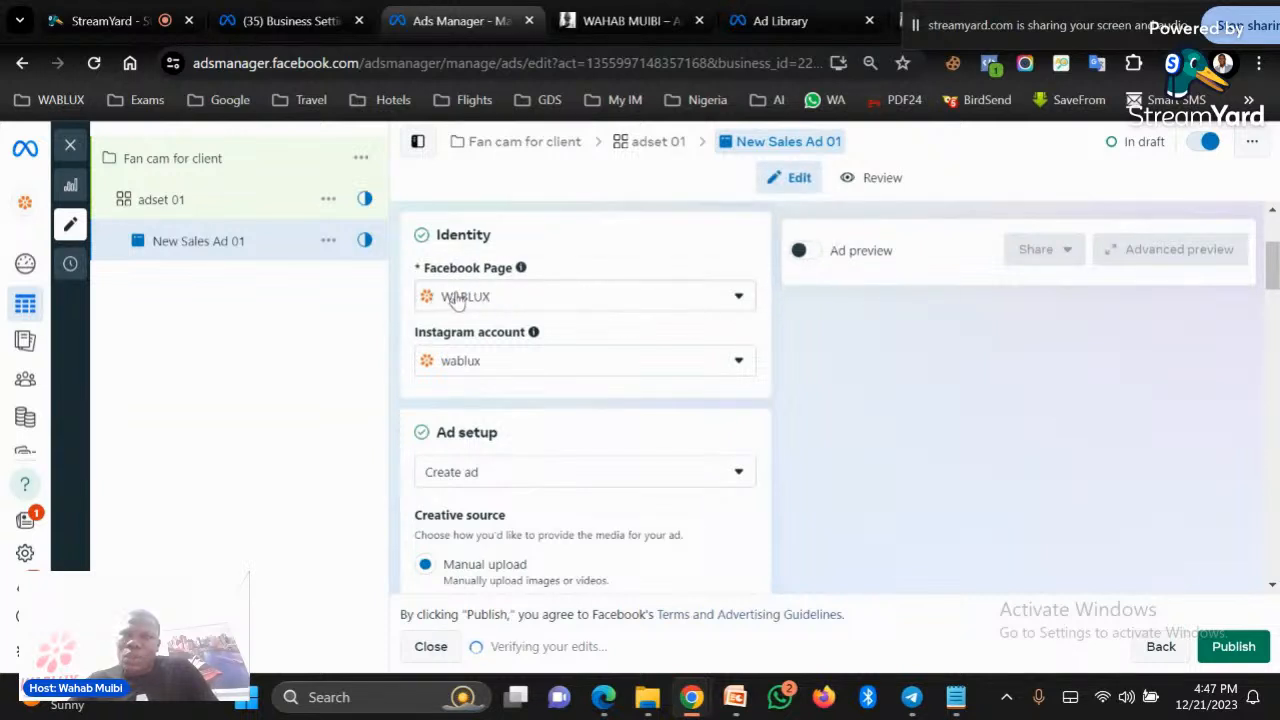
# Untick Multi-advertiser ads, keeping Single image or video as the format
pyautogui.scroll(-2, 455, 362)
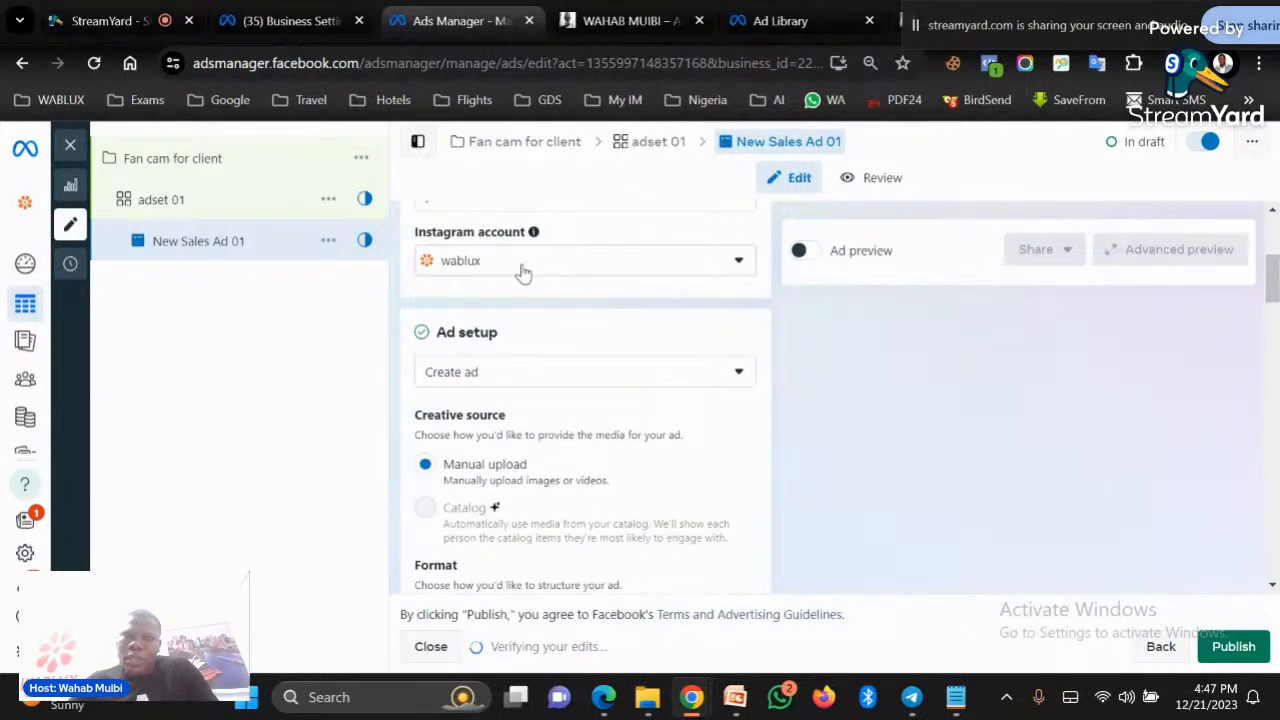
pyautogui.scroll(-2, 550, 315)
pyautogui.scroll(2, 580, 292)
pyautogui.scroll(-2, 589, 309)
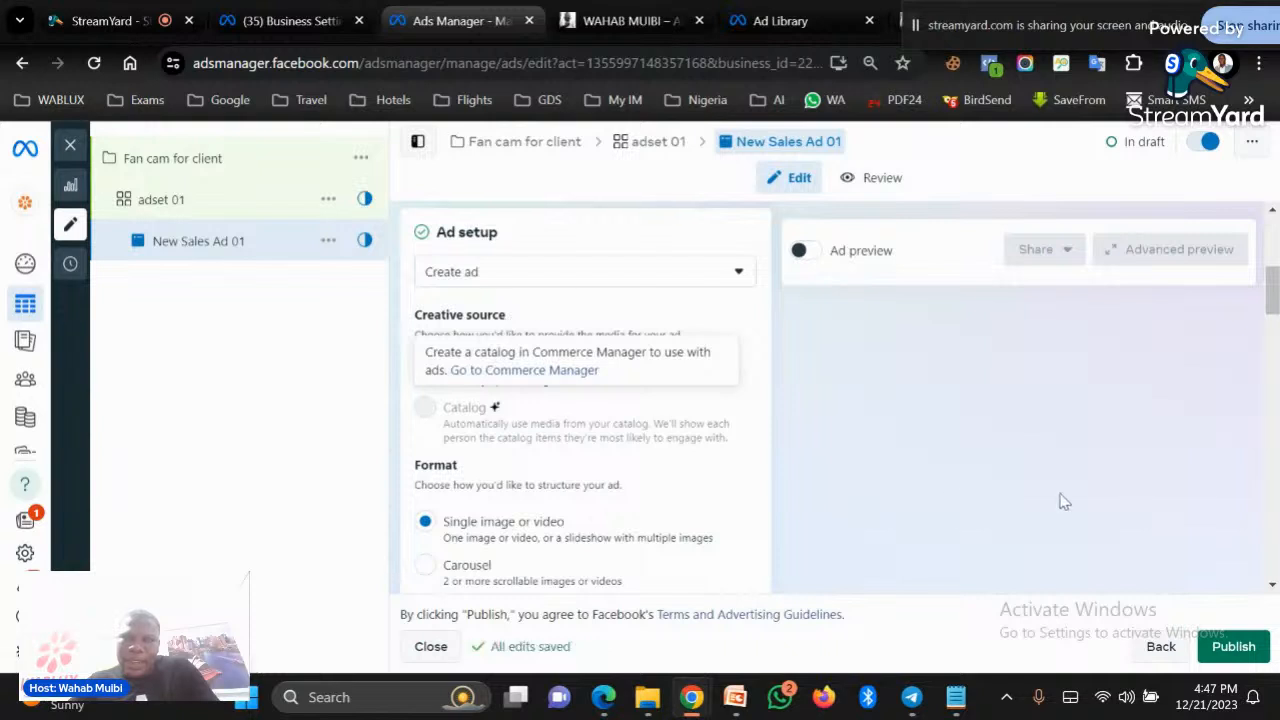
pyautogui.scroll(-4, 514, 460)
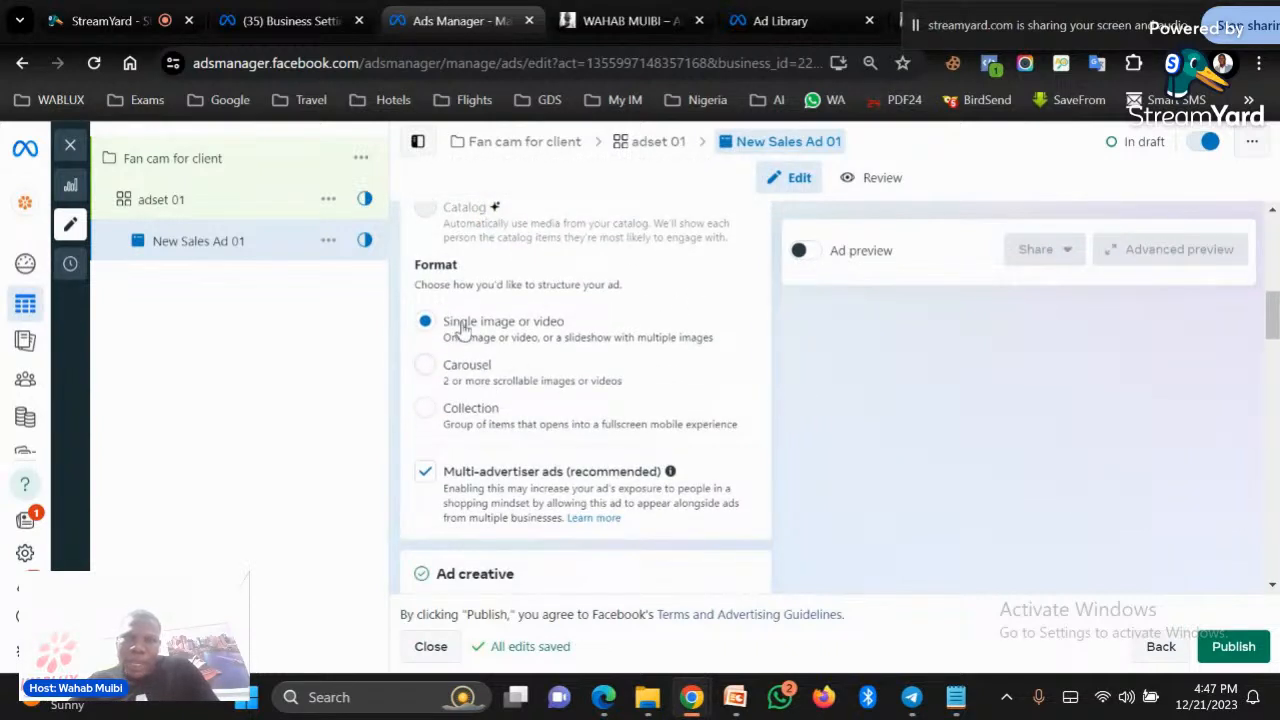
pyautogui.scroll(-1, 530, 395)
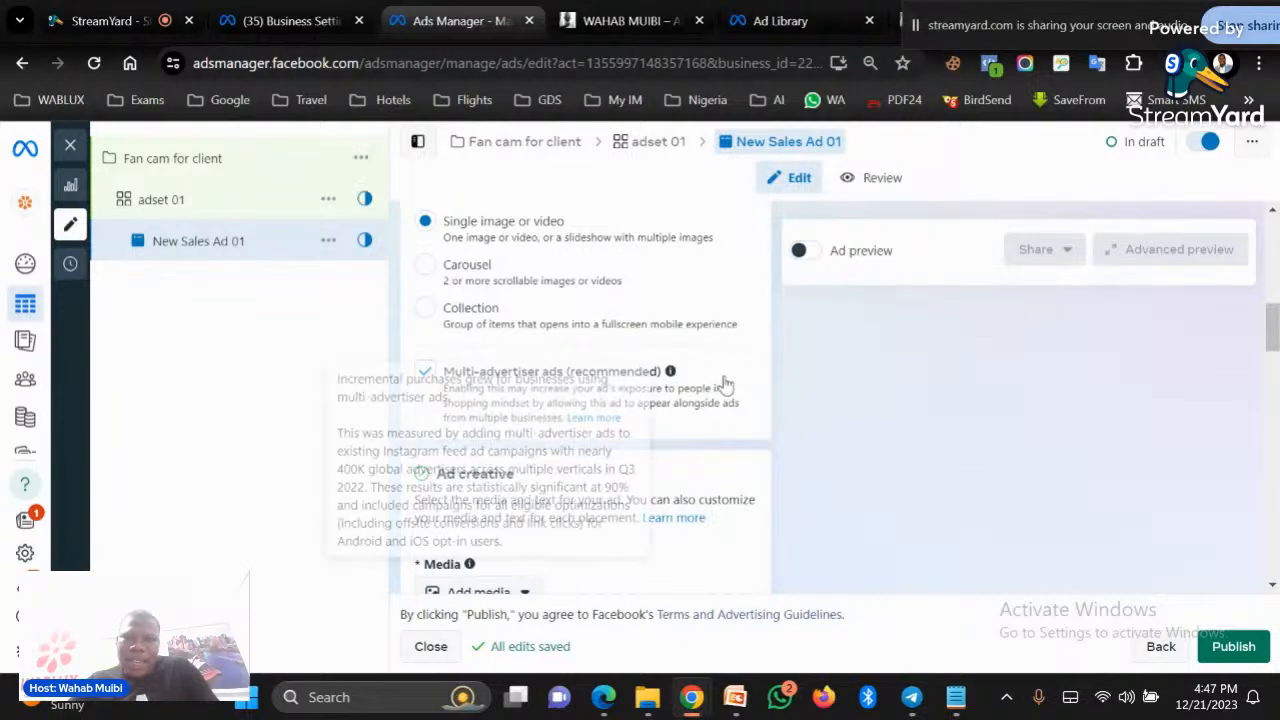
pyautogui.click(425, 371)
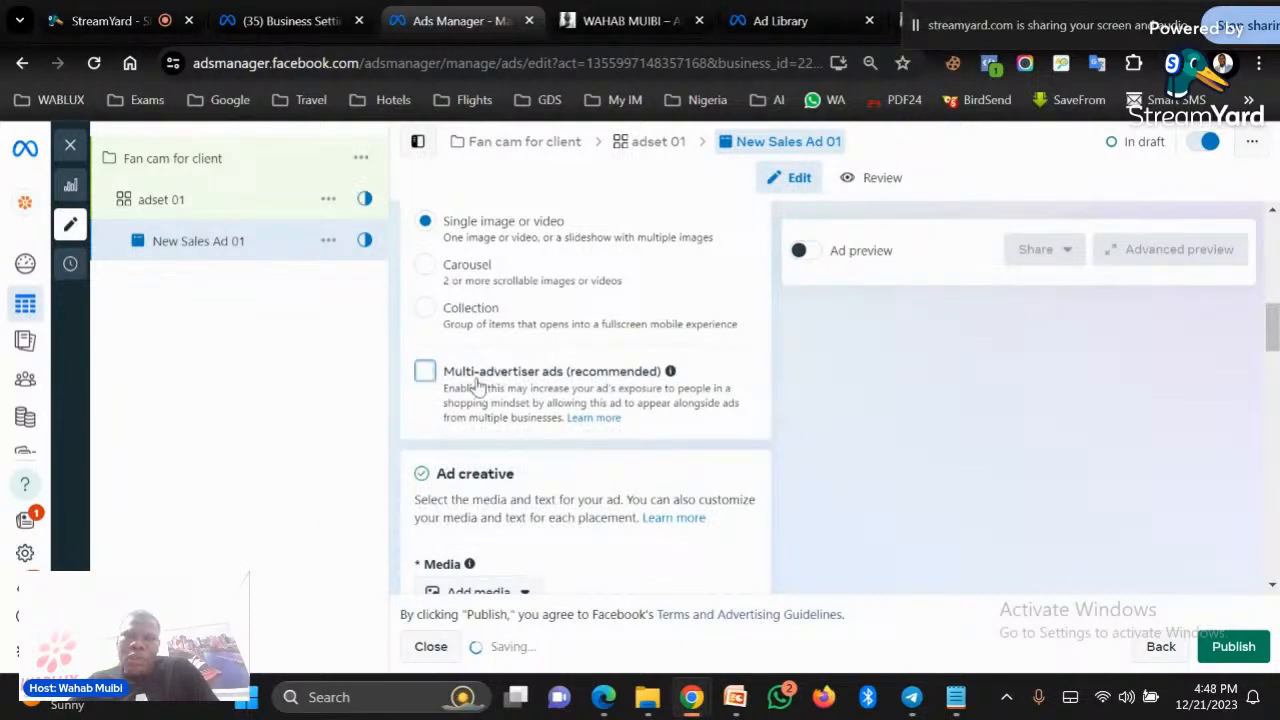
pyautogui.scroll(-1, 497, 382)
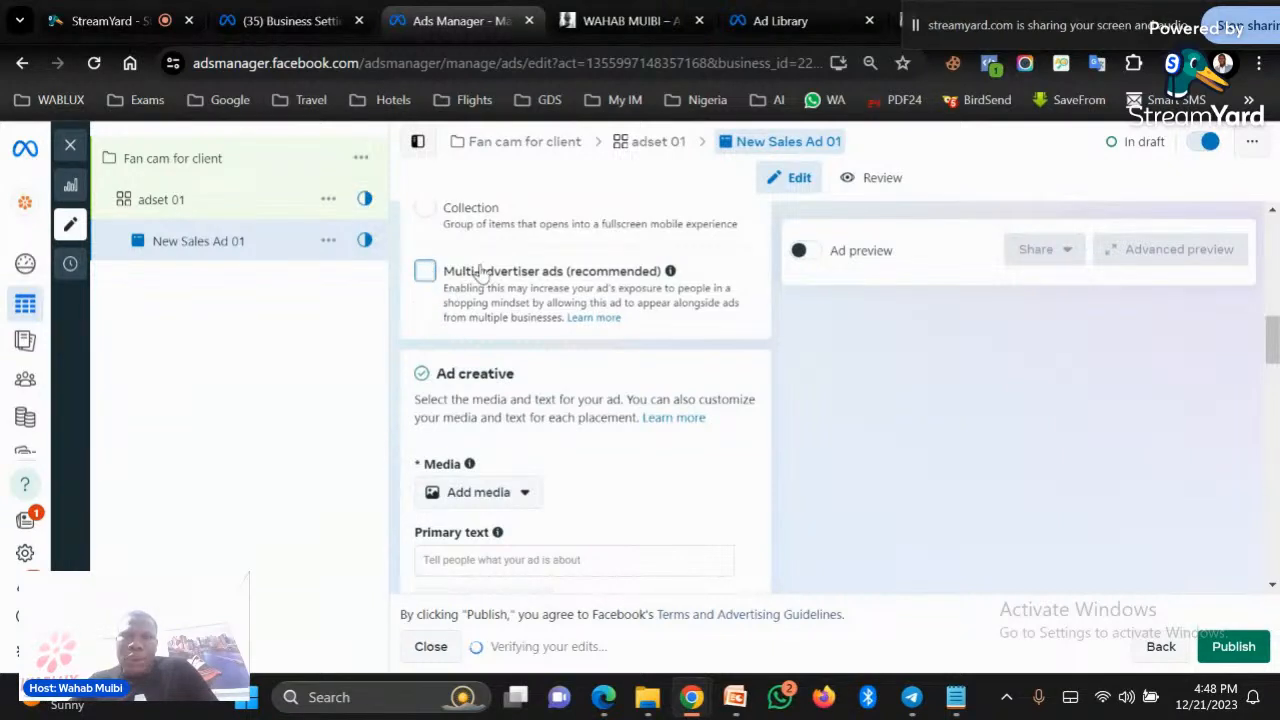
pyautogui.scroll(-2, 489, 366)
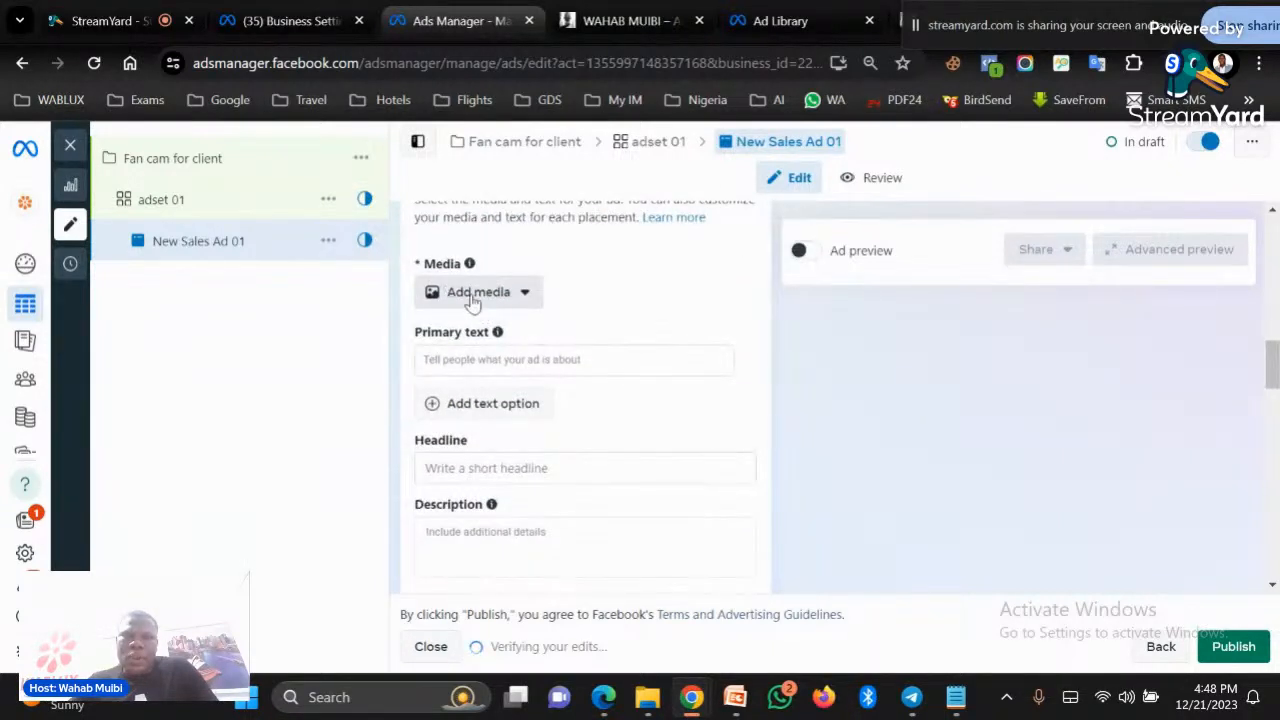
# Add an image from Business images, picking the smiling man beside a fan
pyautogui.click(470, 293)
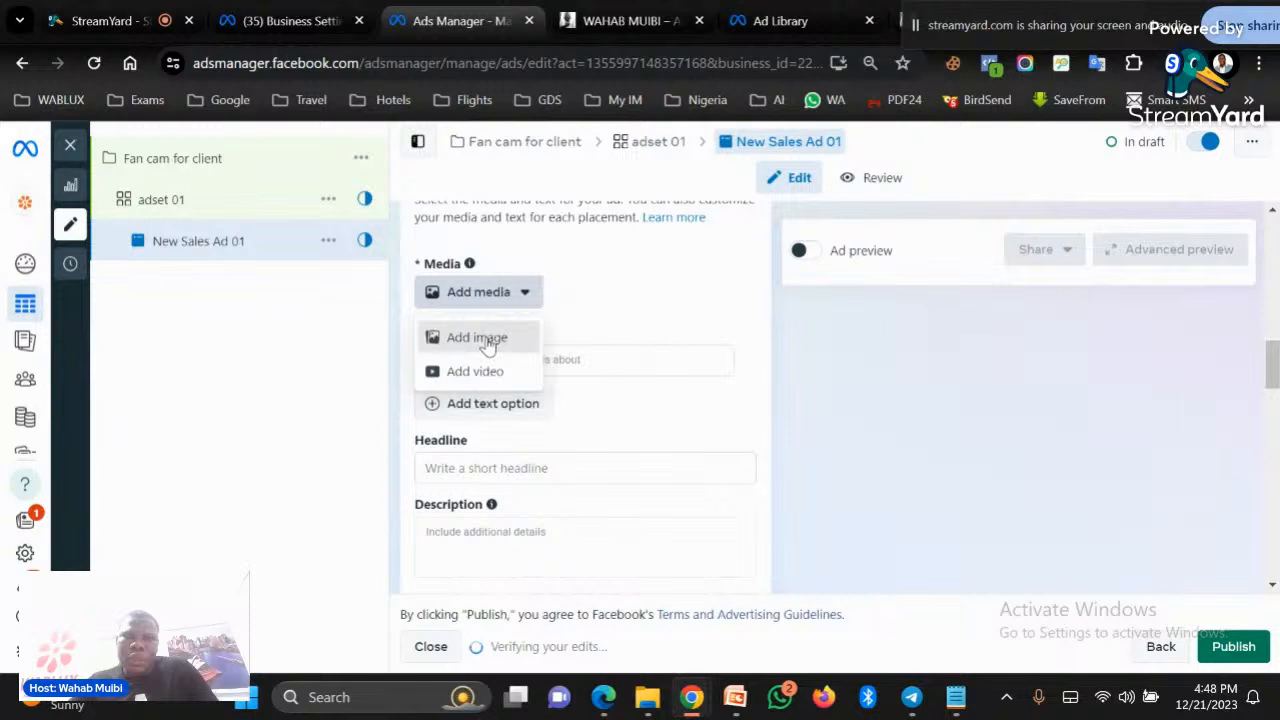
pyautogui.click(486, 341)
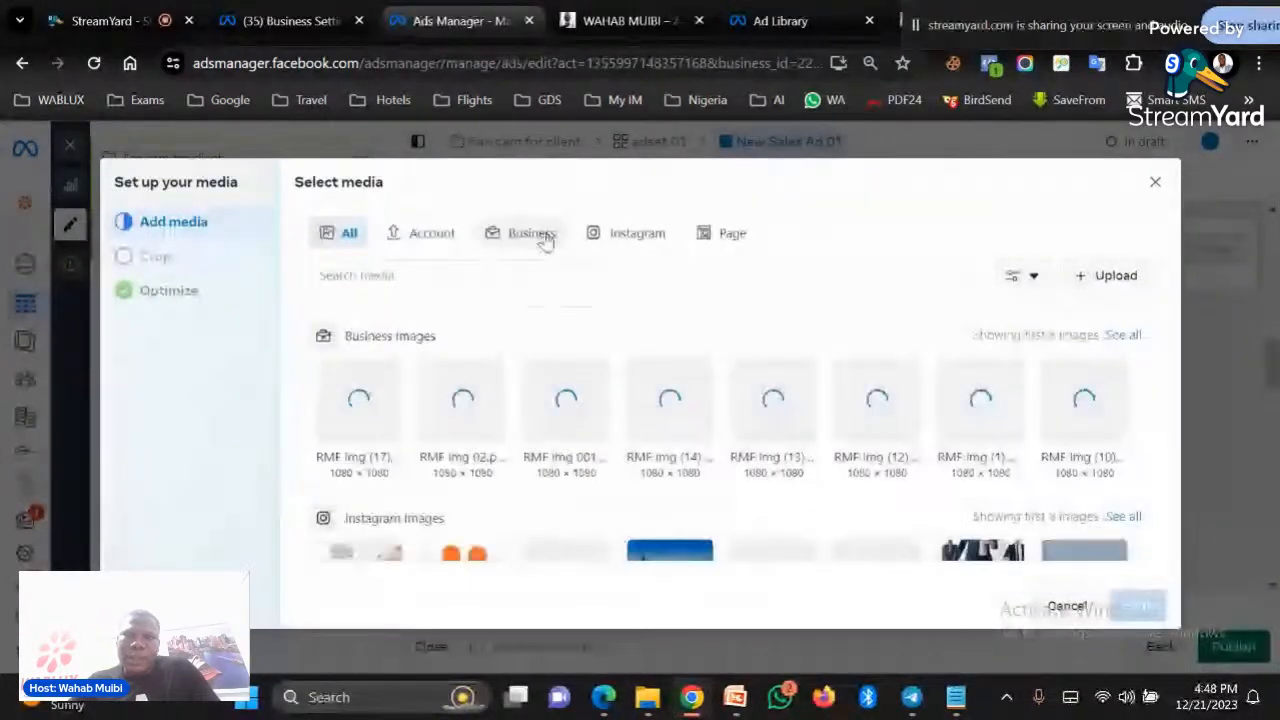
pyautogui.click(370, 400)
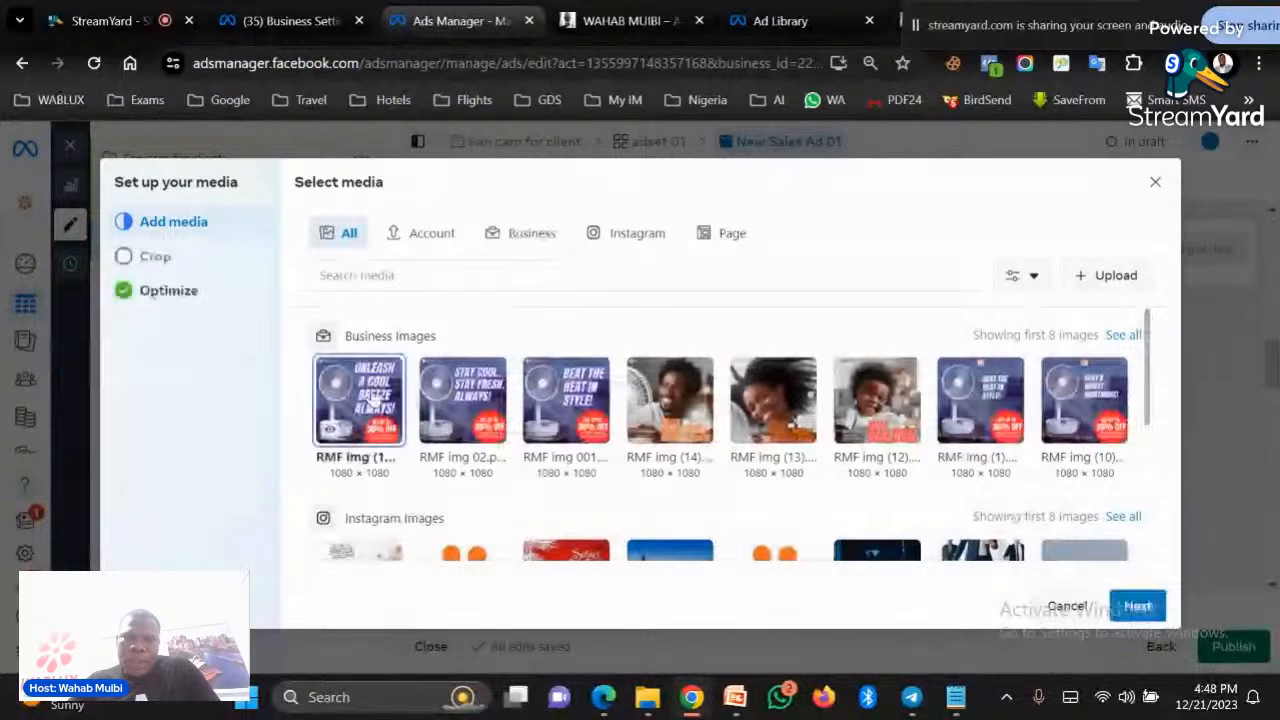
pyautogui.click(655, 420)
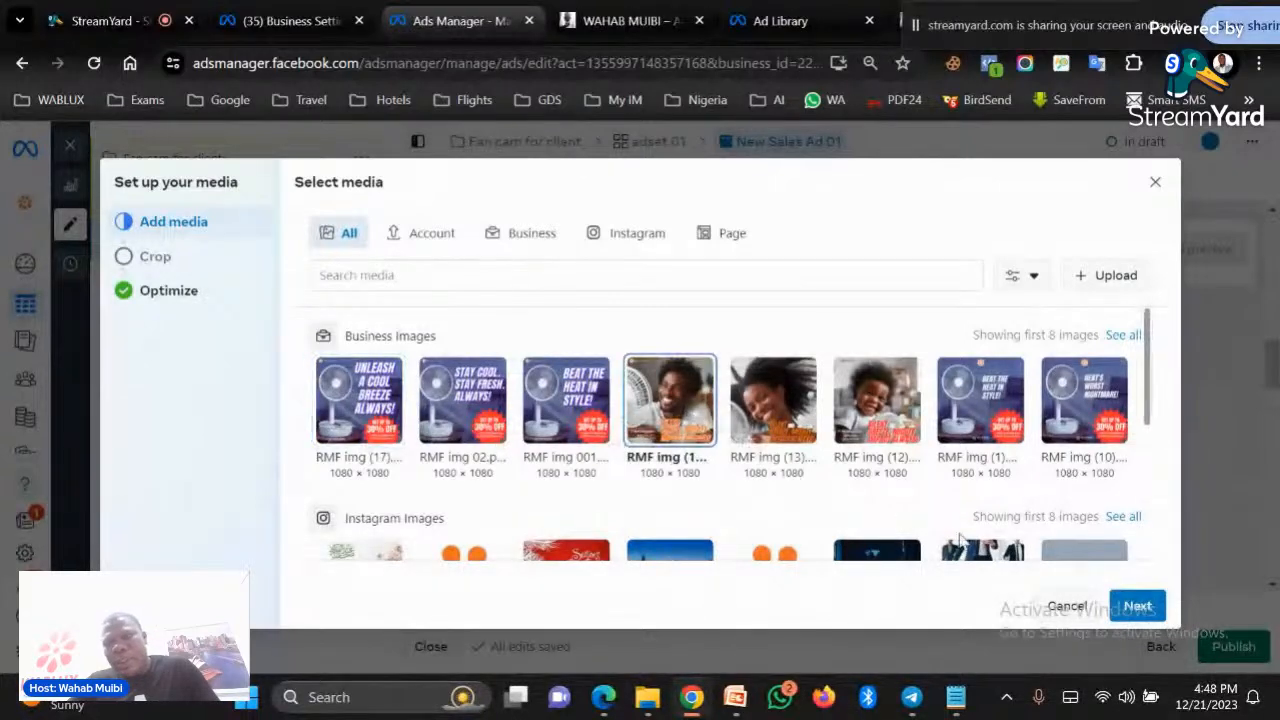
# Keep the original crops and continue through to the creative optimization step
pyautogui.click(1137, 606)
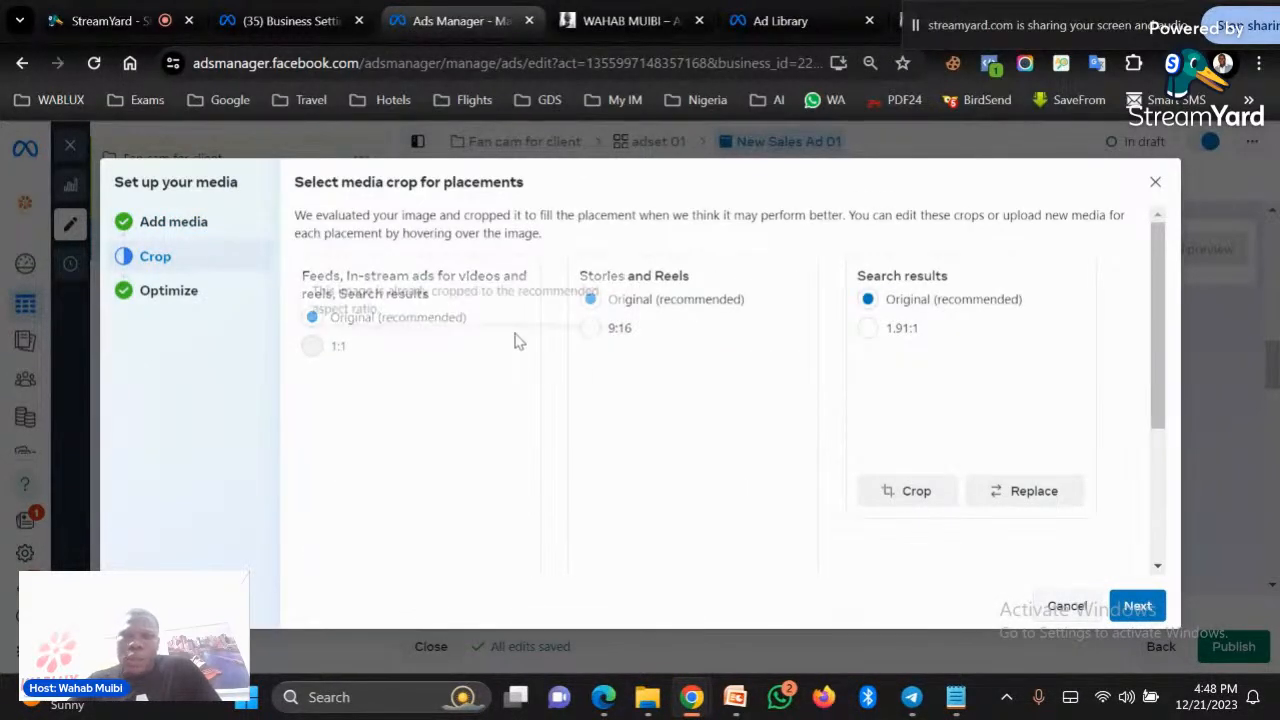
pyautogui.scroll(-2, 622, 364)
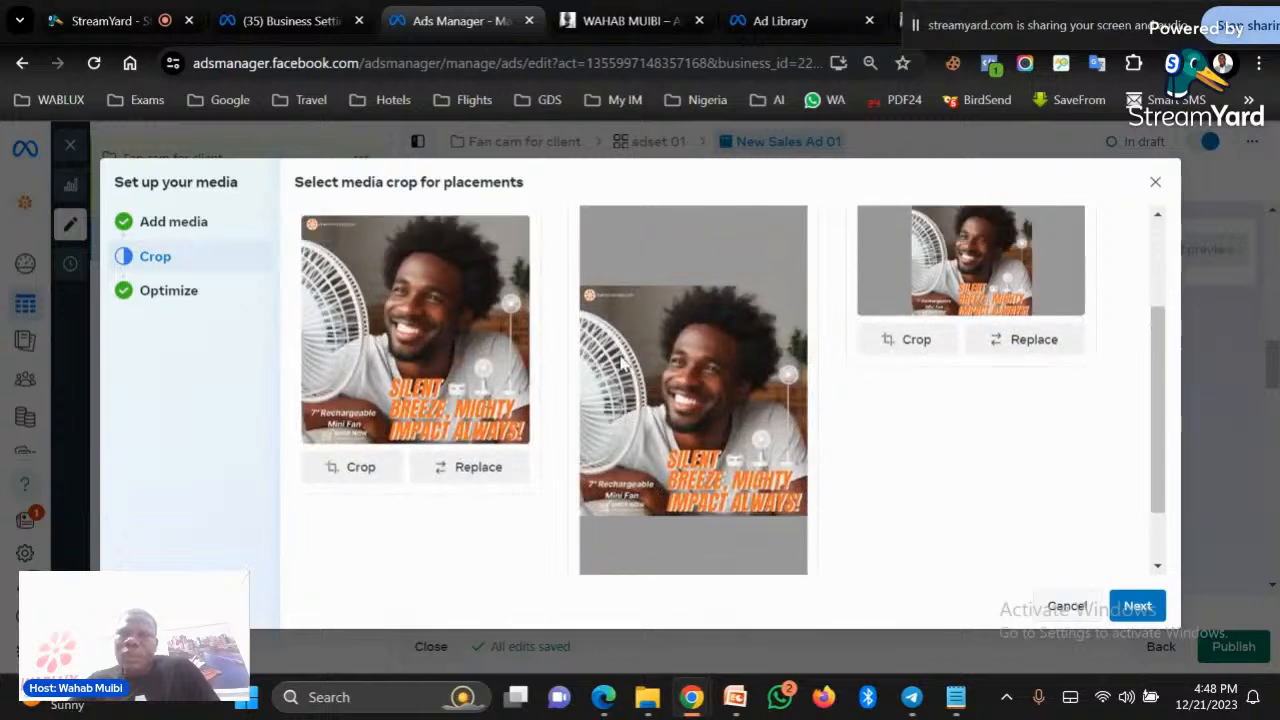
pyautogui.scroll(1, 622, 364)
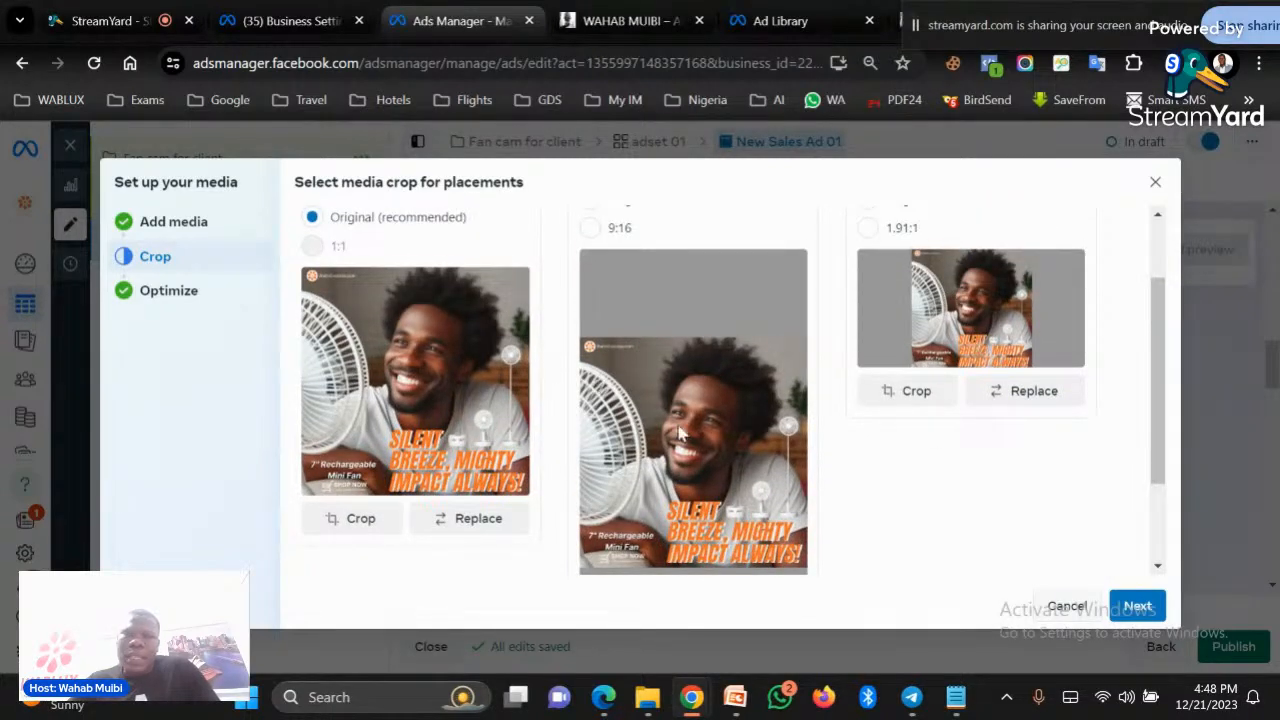
pyautogui.scroll(-1, 940, 491)
pyautogui.click(1138, 606)
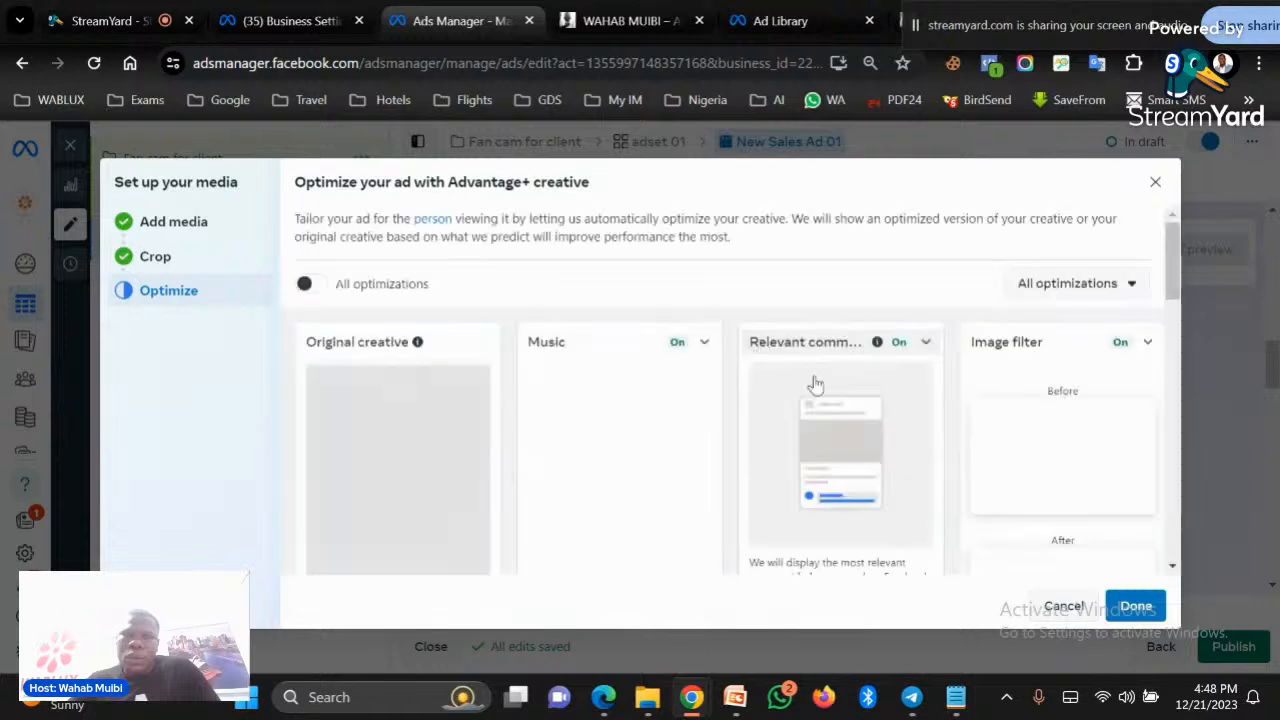
pyautogui.scroll(-1, 1140, 572)
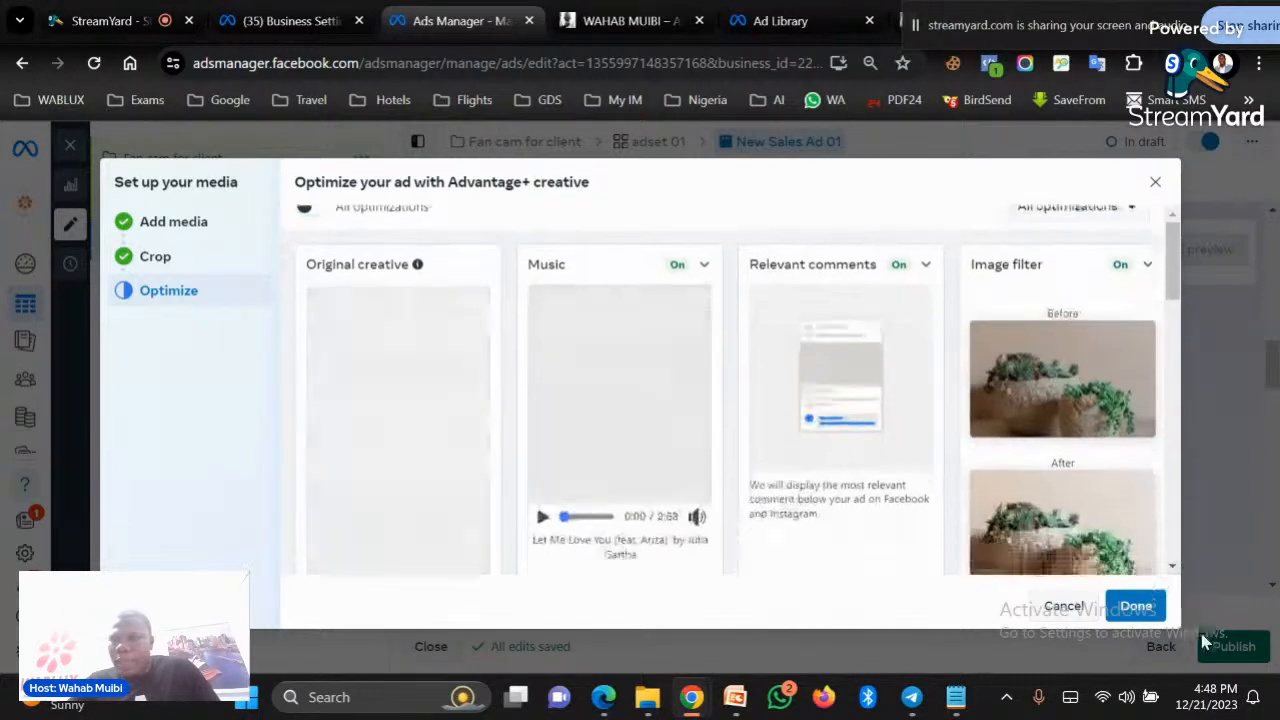
pyautogui.scroll(1, 1151, 614)
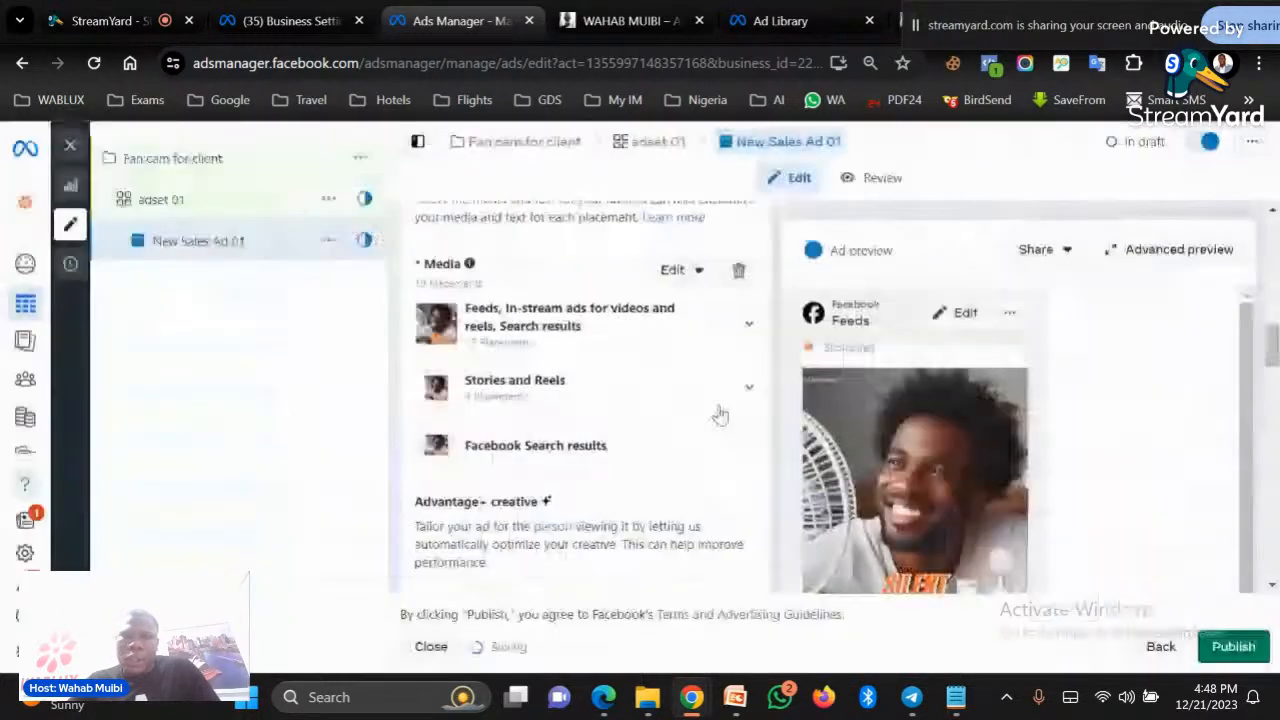
pyautogui.scroll(-1, 567, 440)
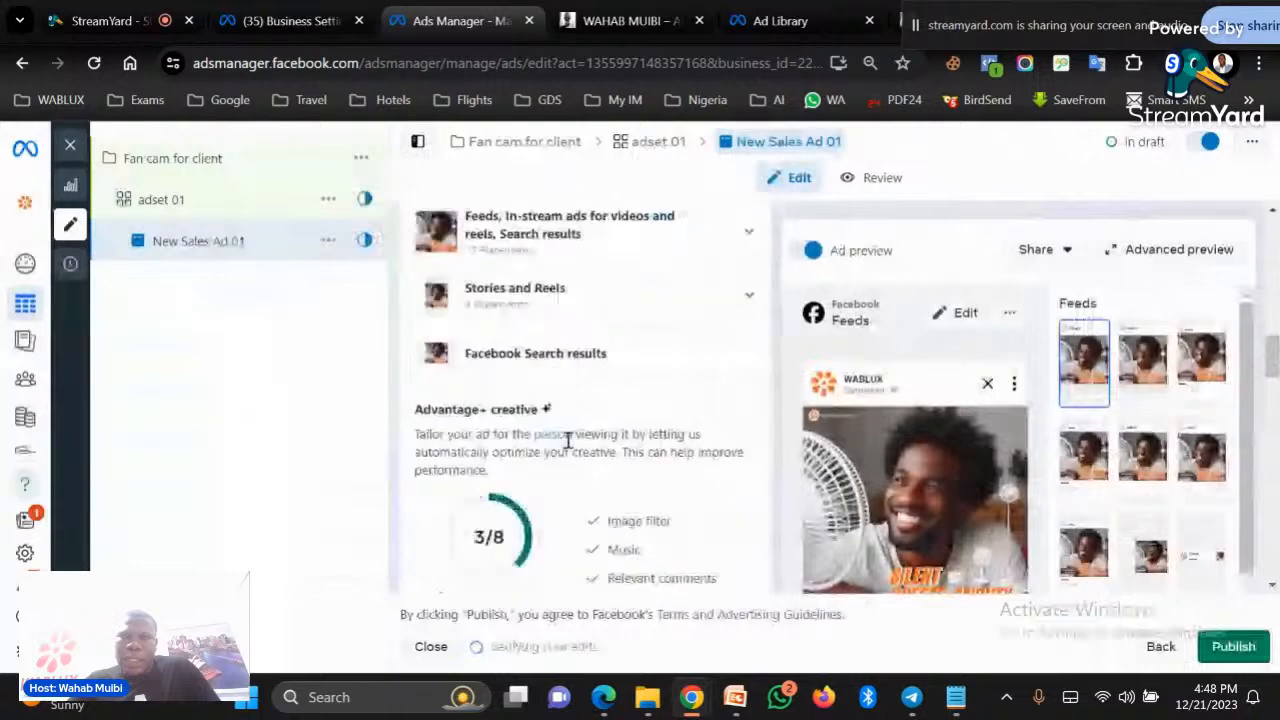
pyautogui.scroll(-2, 530, 420)
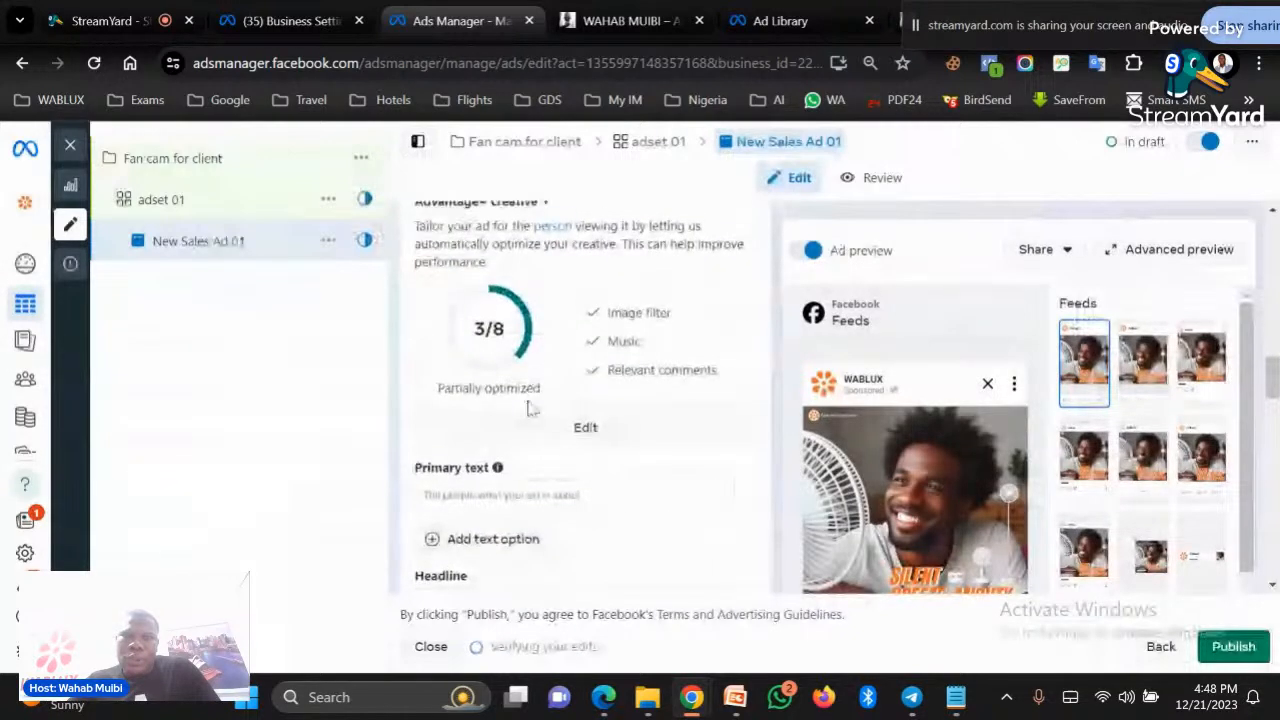
# Enter the placeholder primary text 'hook head;line' followed by blank lines
pyautogui.scroll(-2, 515, 402)
pyautogui.click(470, 296)
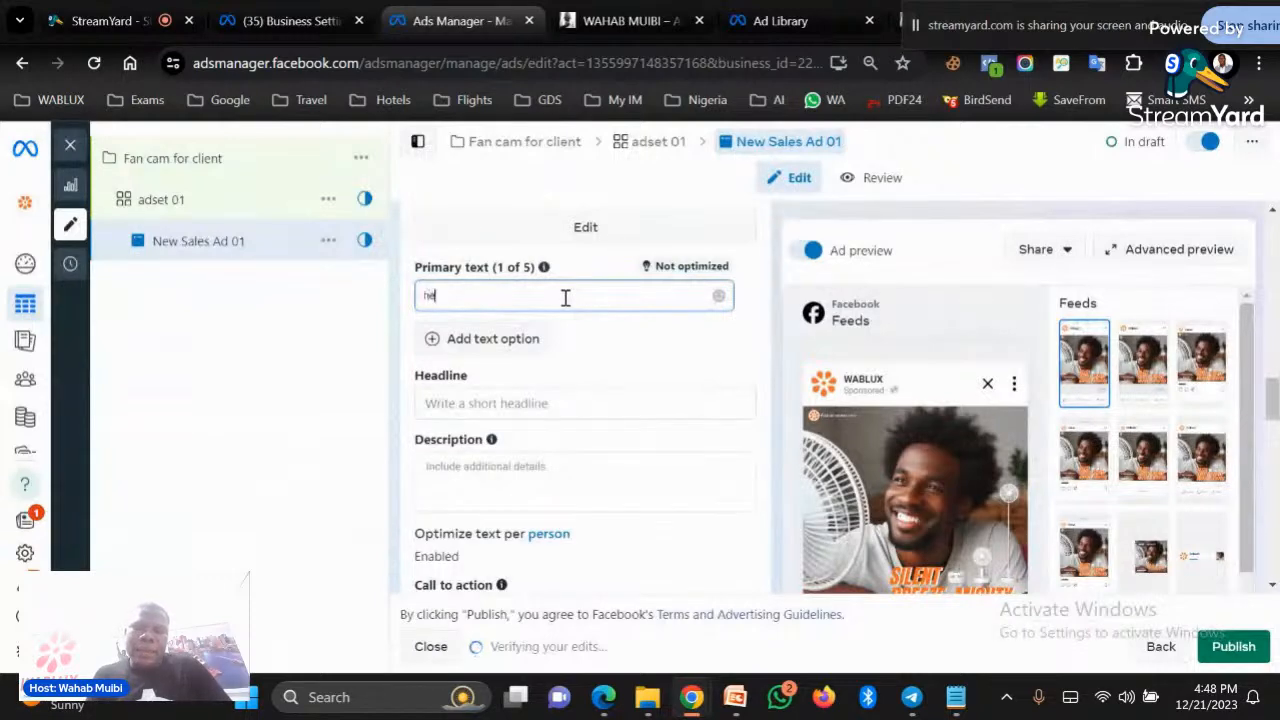
pyautogui.write('hea')
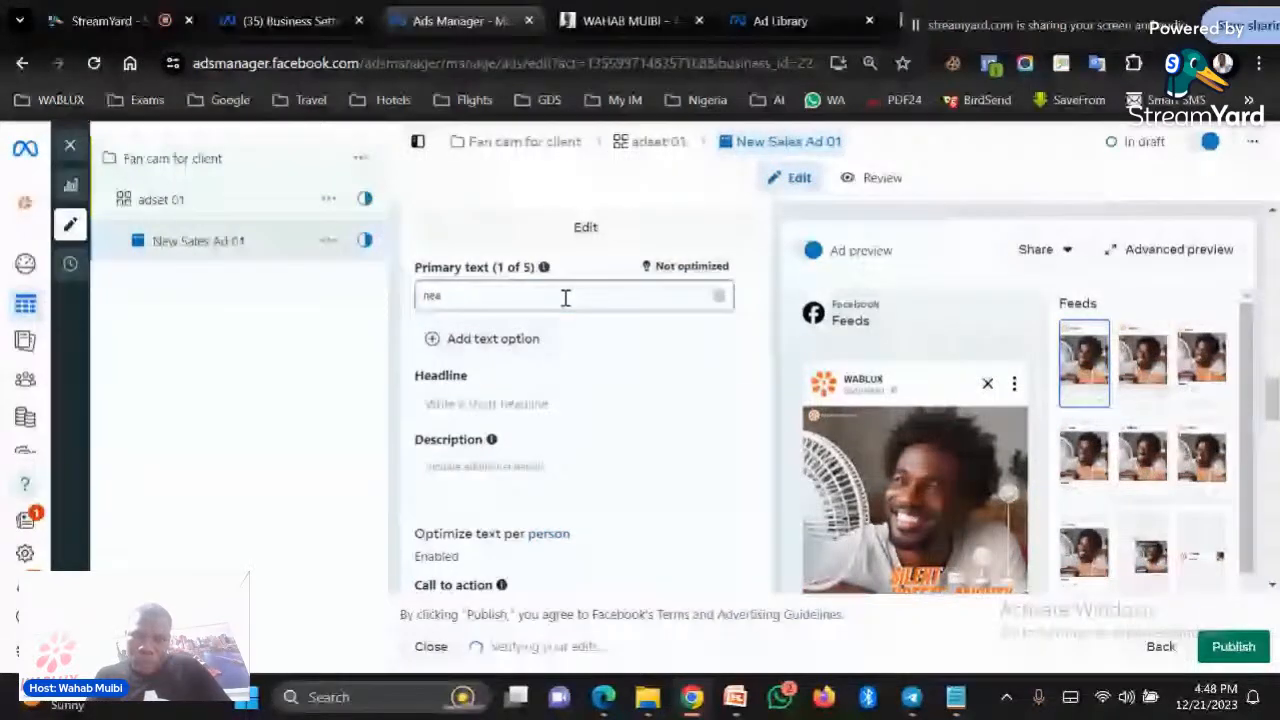
pyautogui.press('BackSpace')
pyautogui.press('BackSpace')
pyautogui.press('BackSpace')
pyautogui.write('hook')
pyautogui.write(' g')
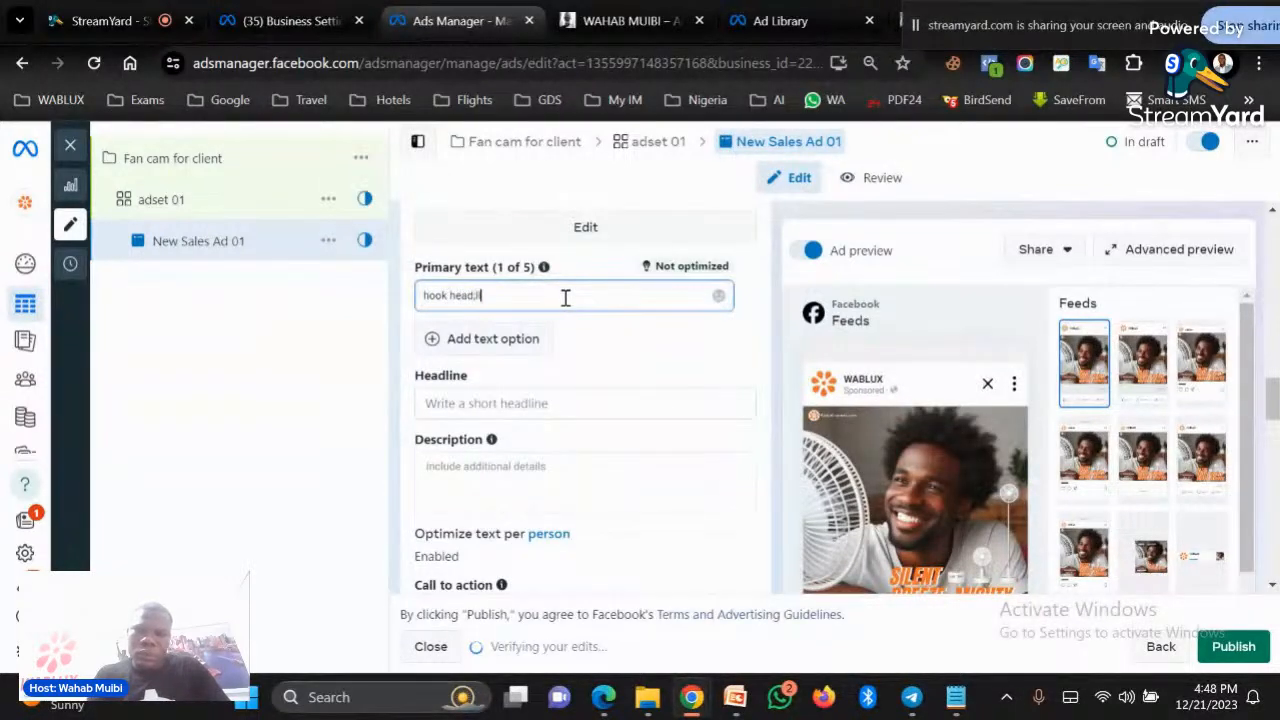
pyautogui.write('ead;lline')
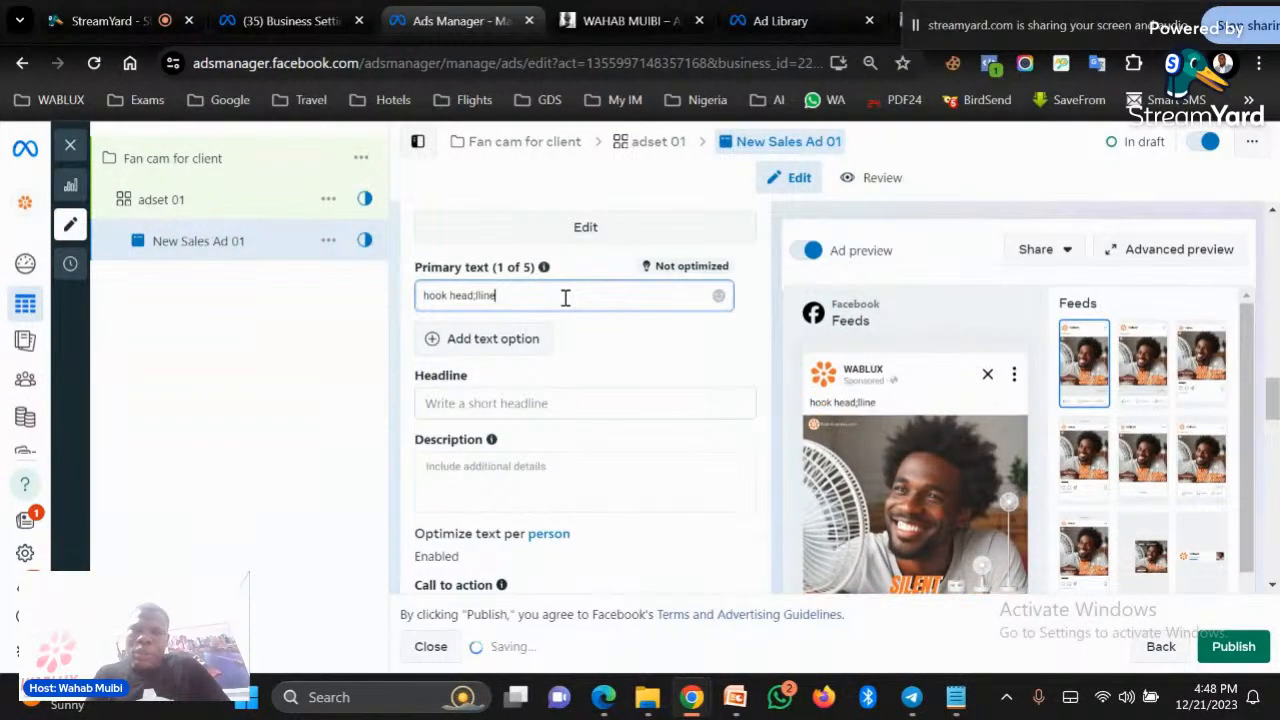
pyautogui.press('Return')
pyautogui.press('Return')
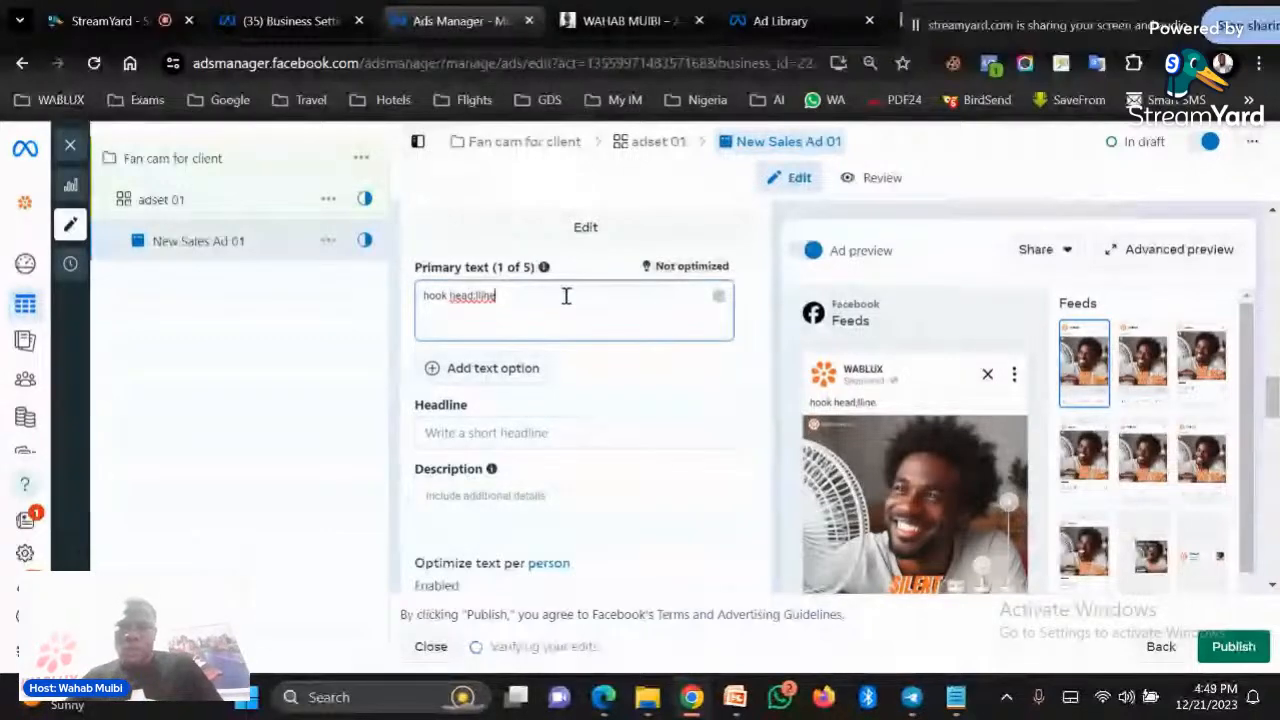
pyautogui.scroll(-1, 548, 480)
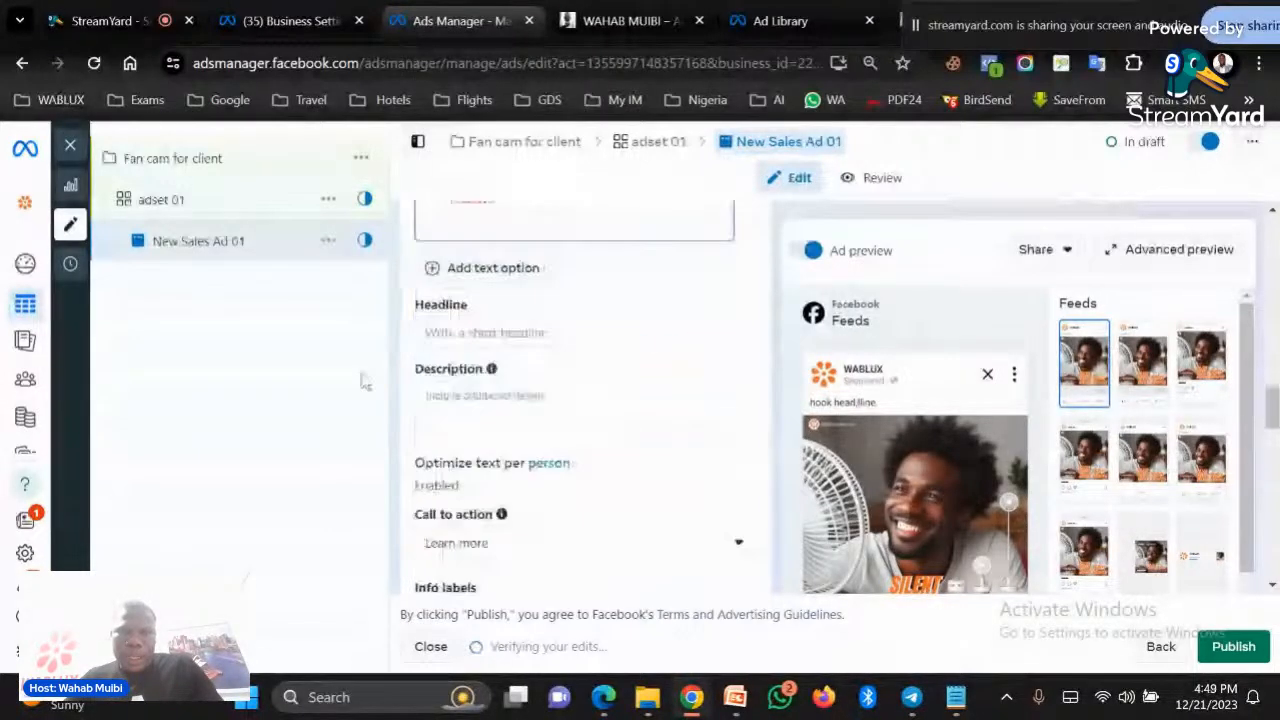
# Enter 'get 30% off' as the ad headline and 'free delivery' as its description
pyautogui.click(485, 332)
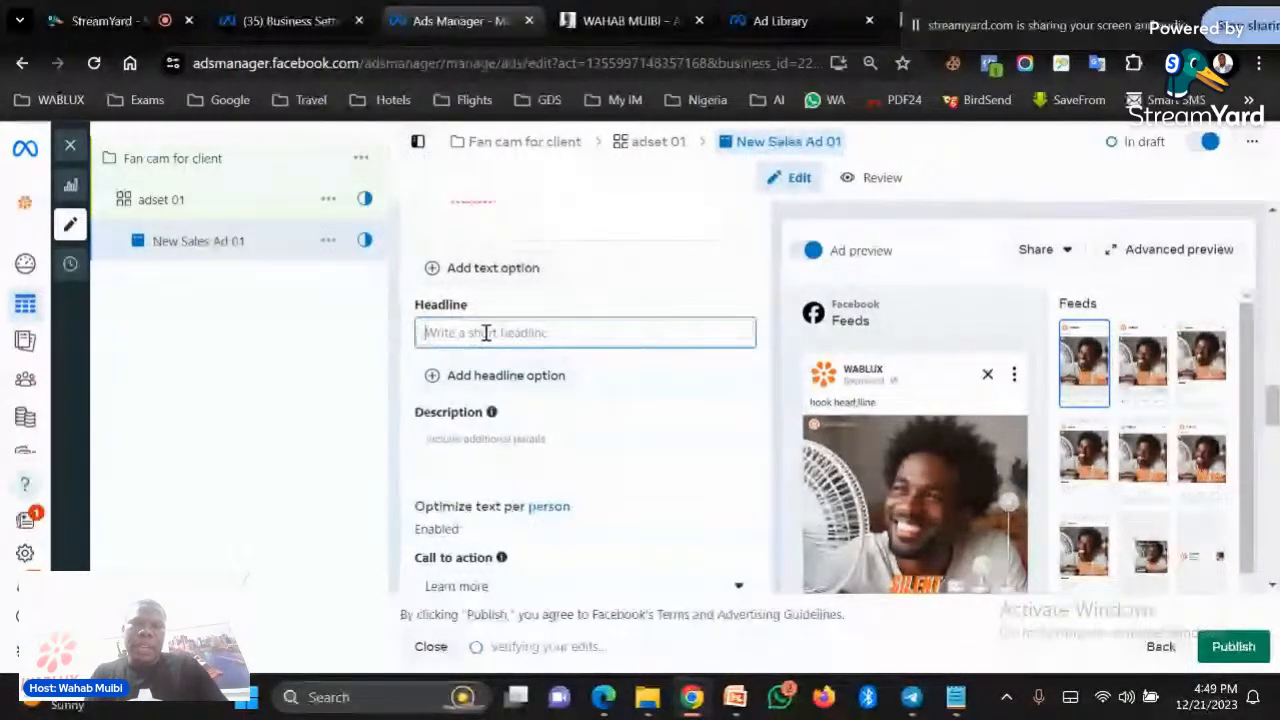
pyautogui.write('ge')
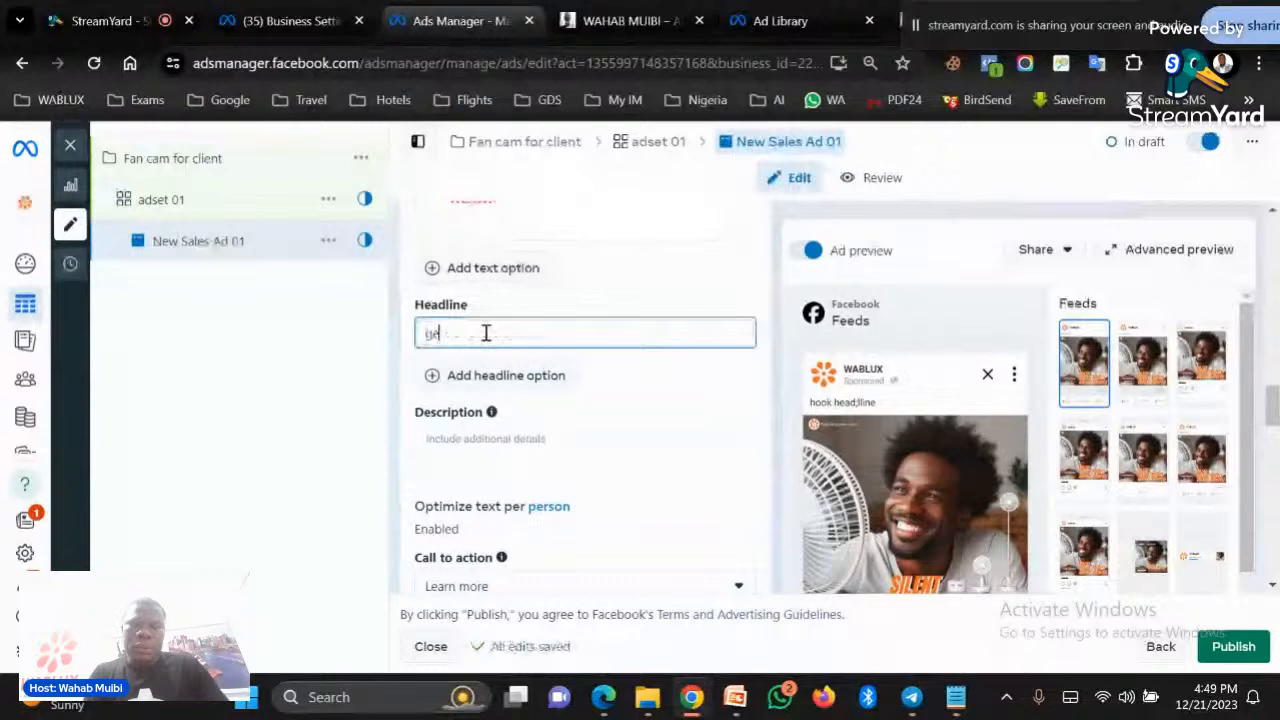
pyautogui.write('t 30')
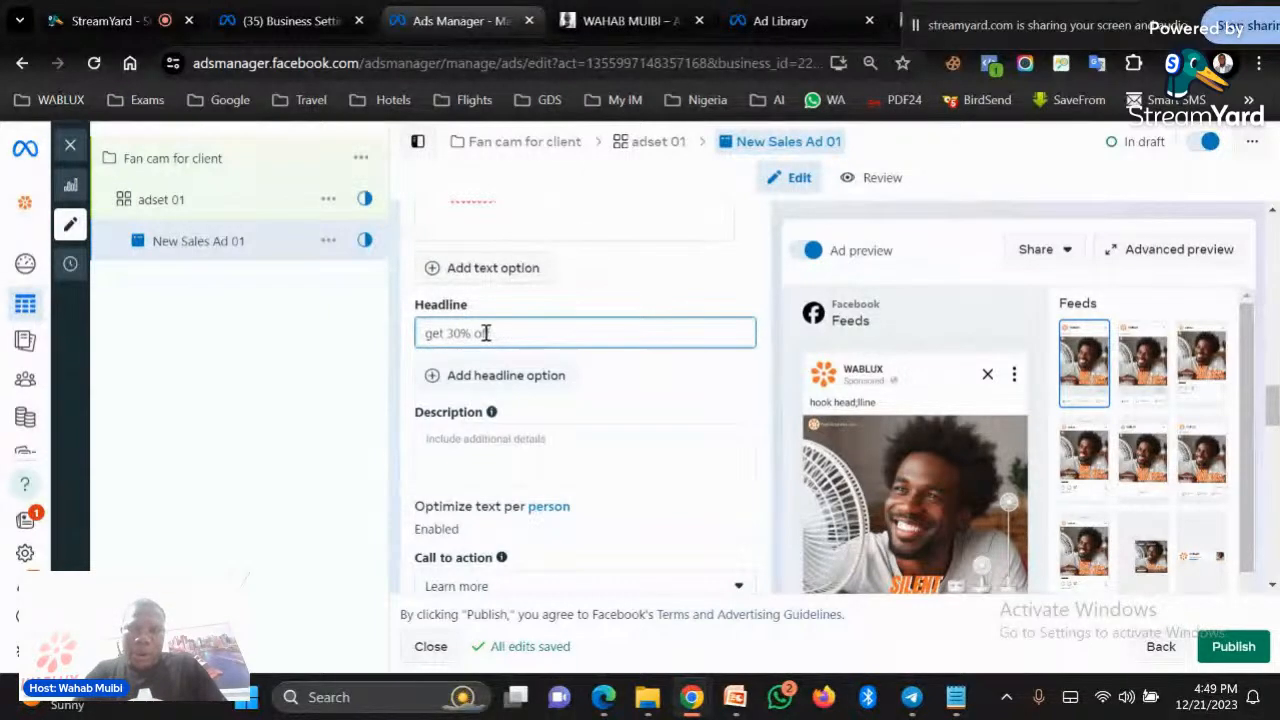
pyautogui.scroll(-1, 505, 430)
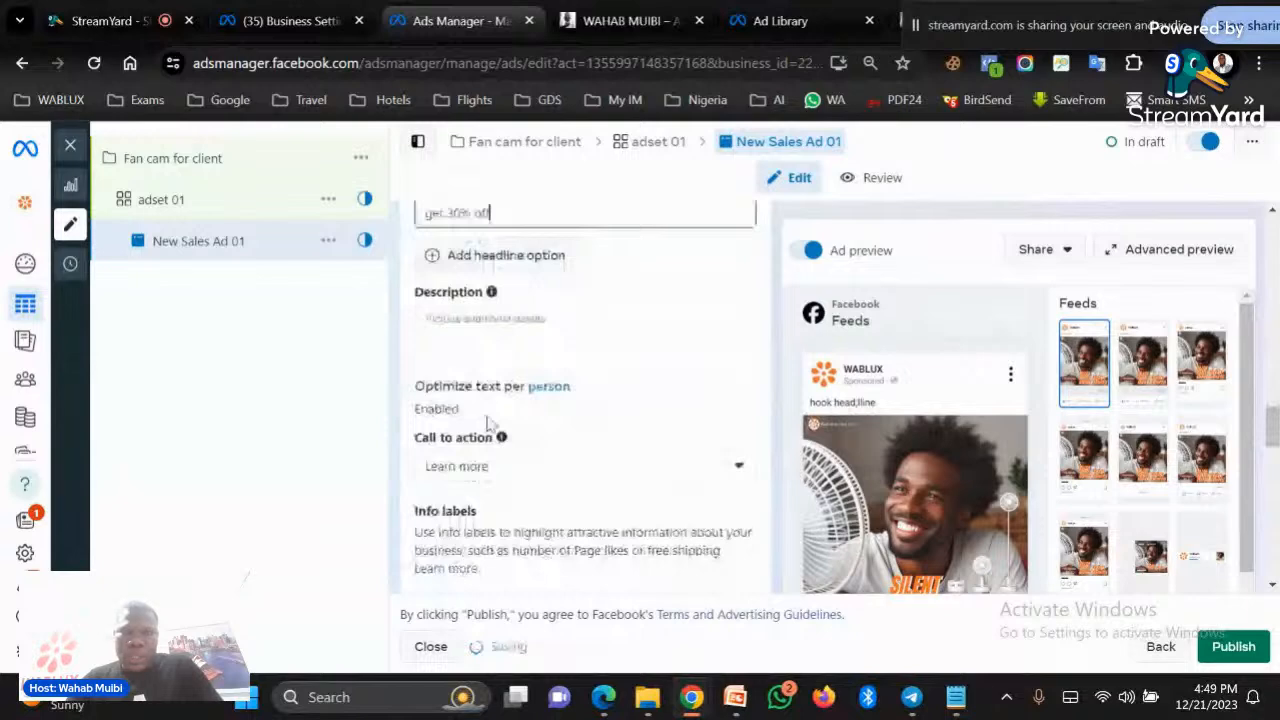
pyautogui.scroll(1, 488, 300)
pyautogui.click(481, 335)
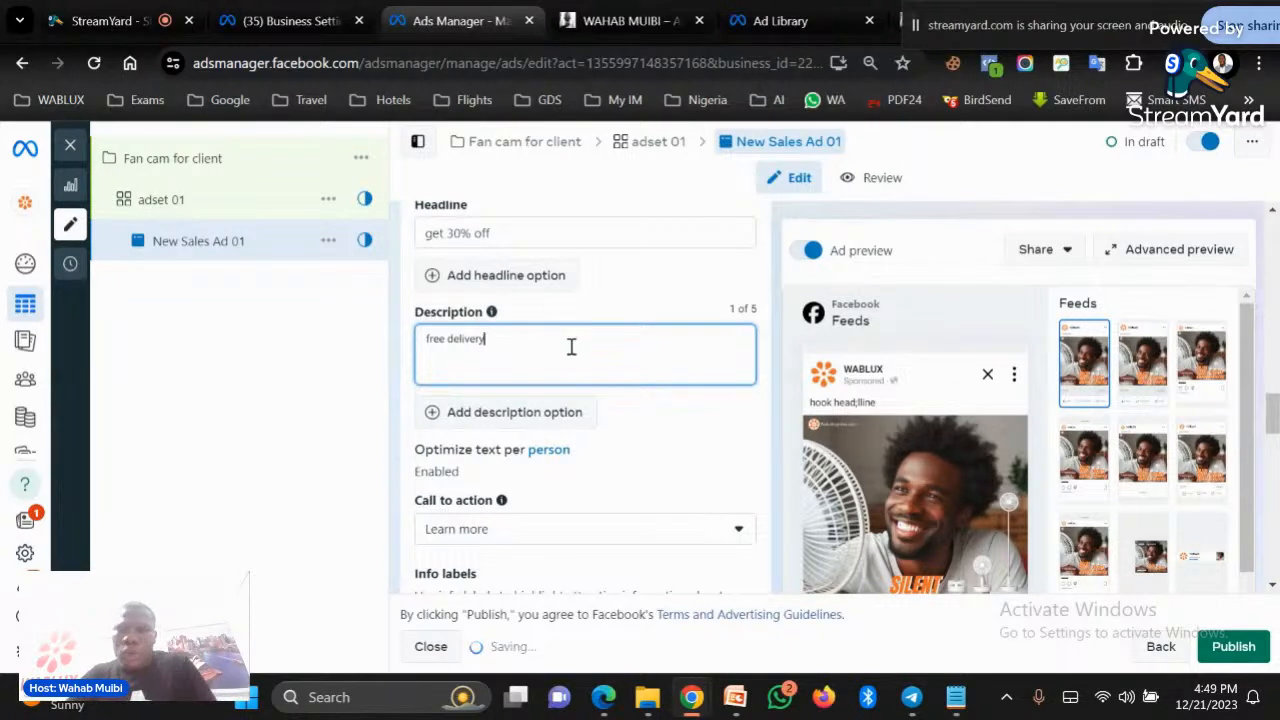
pyautogui.scroll(-3, 571, 337)
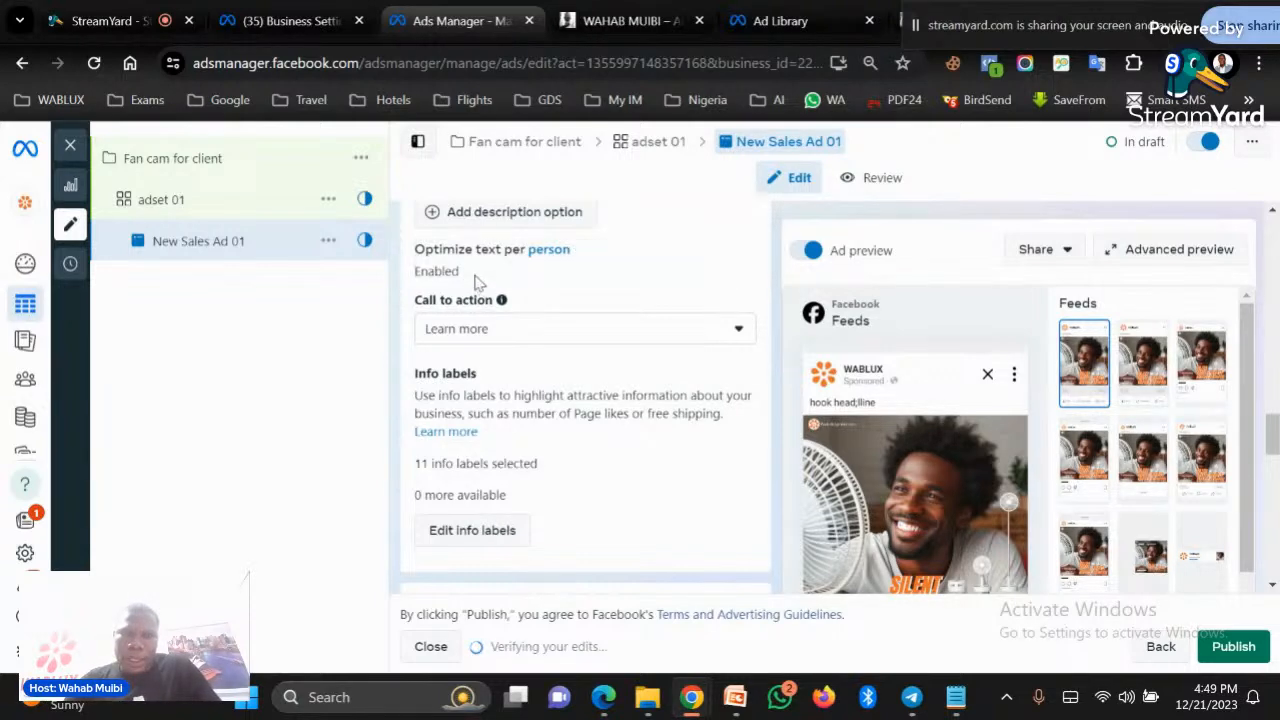
# Replace the Learn more call to action with Shop now, then scroll to Destination
pyautogui.click(488, 337)
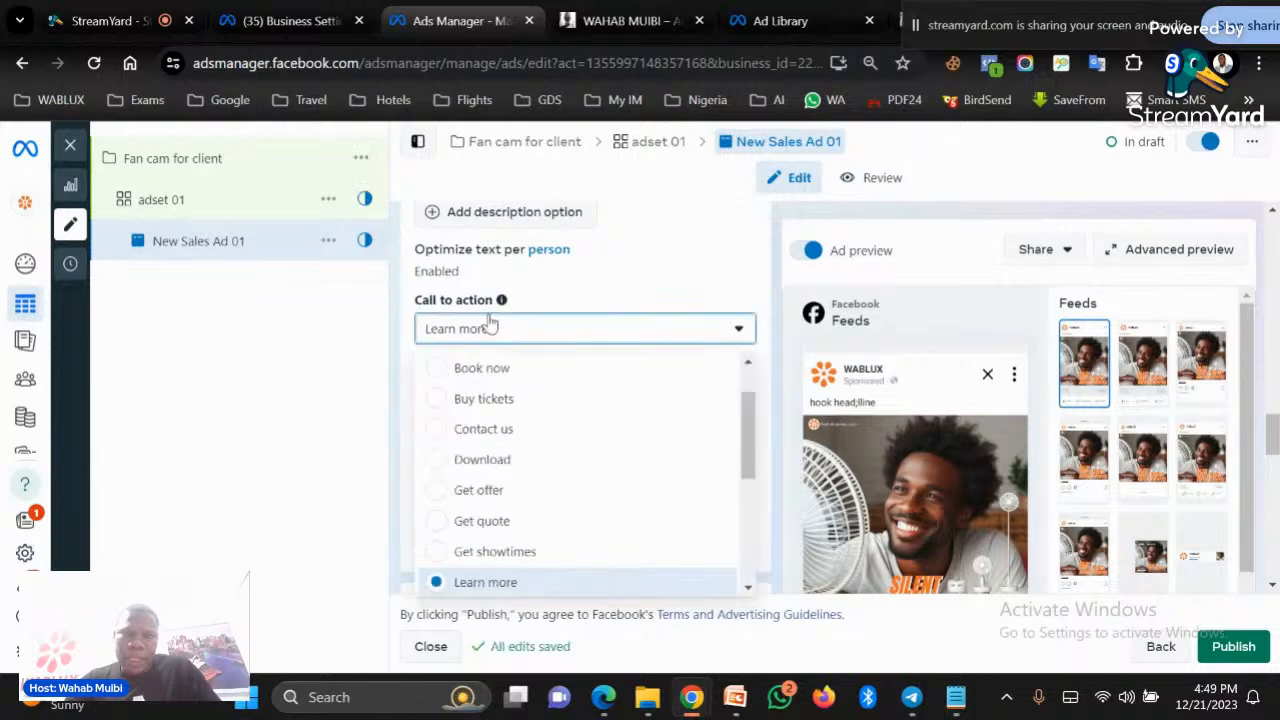
pyautogui.scroll(-3, 505, 555)
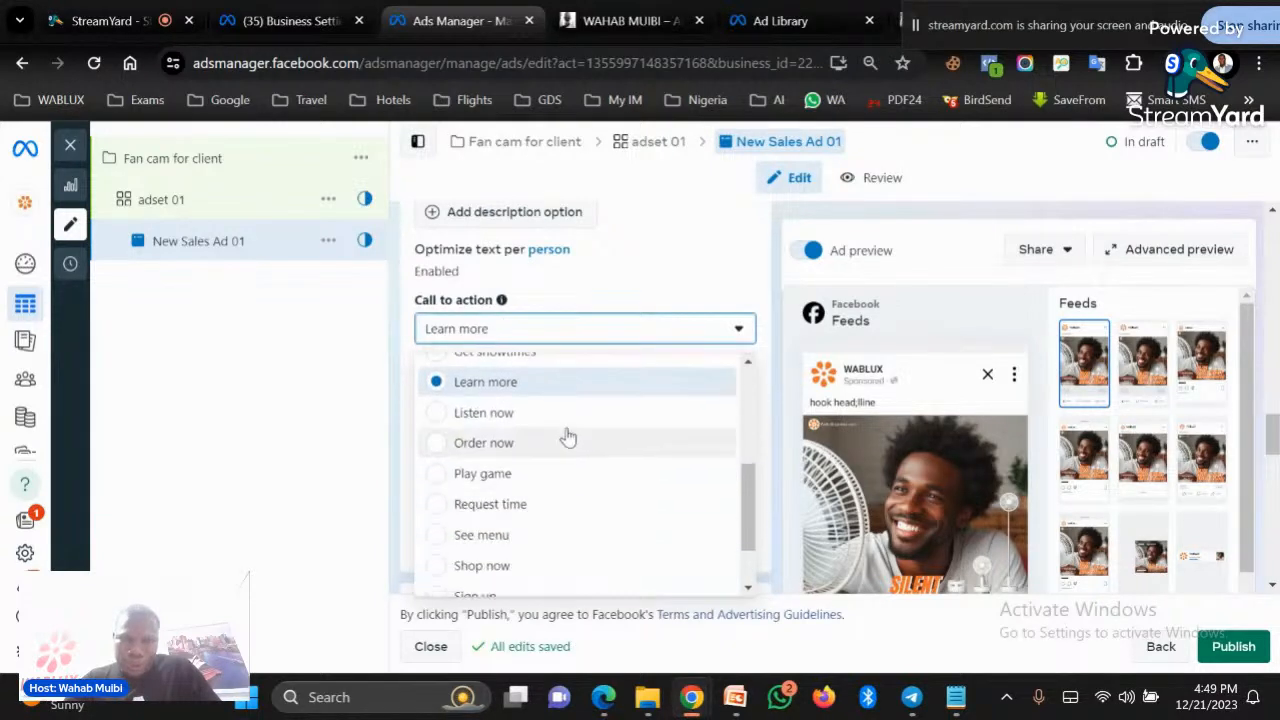
pyautogui.scroll(-1, 523, 508)
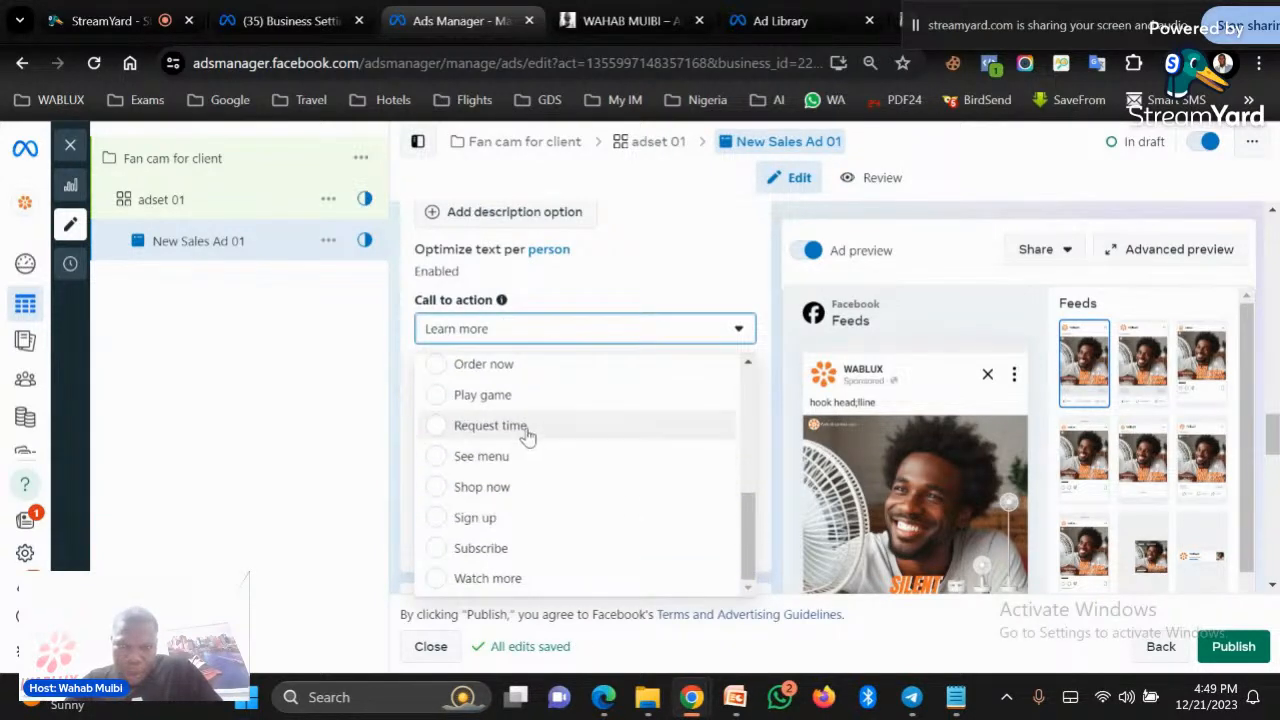
pyautogui.click(519, 487)
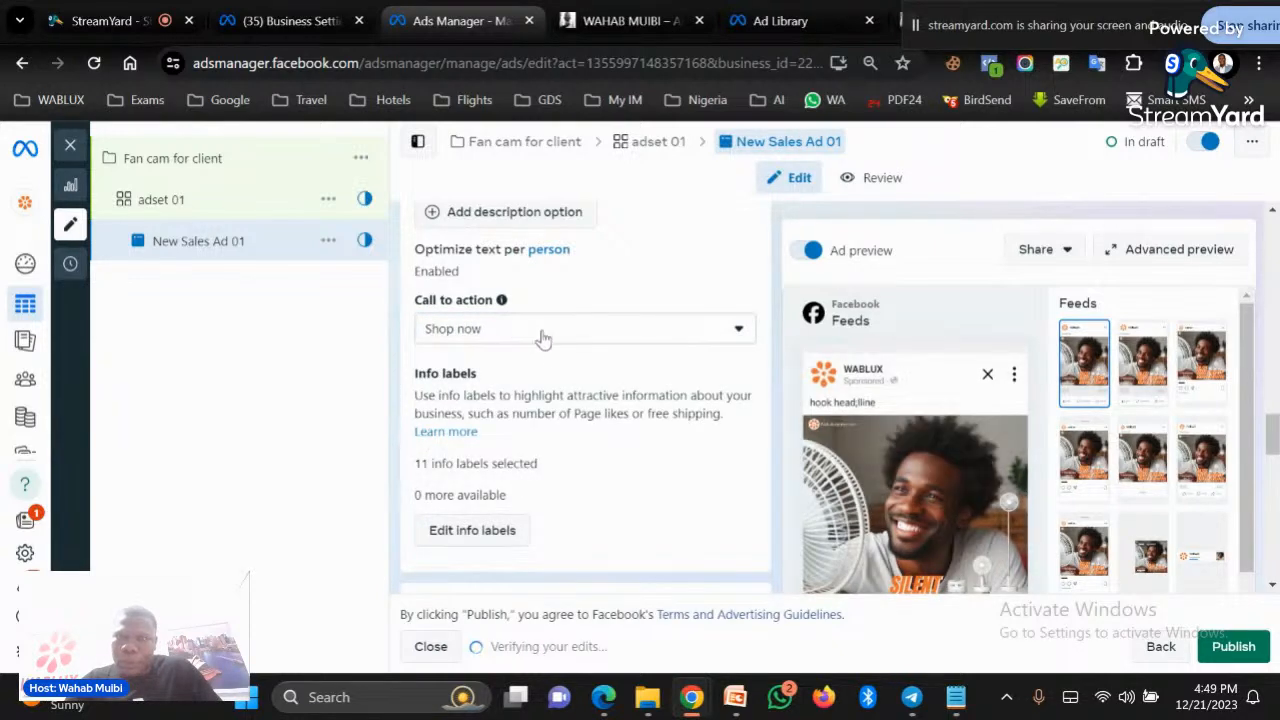
pyautogui.scroll(-2, 550, 420)
pyautogui.scroll(2, 560, 434)
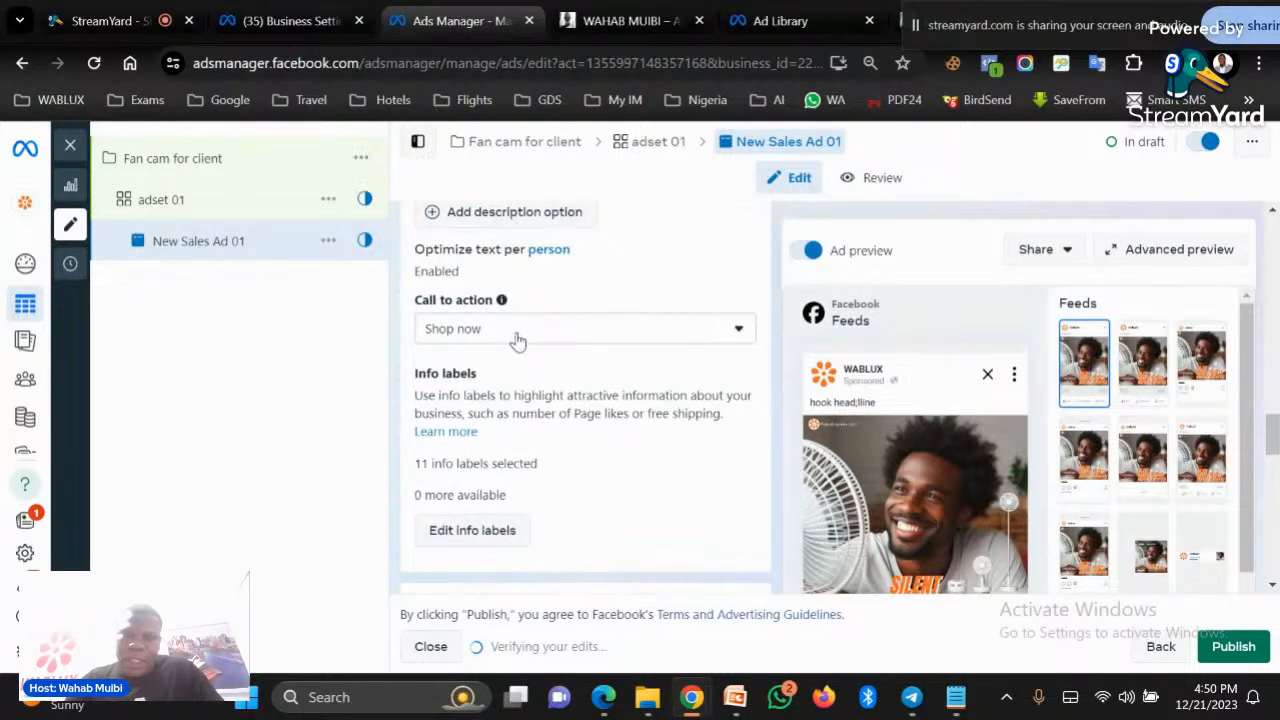
pyautogui.scroll(-3, 518, 340)
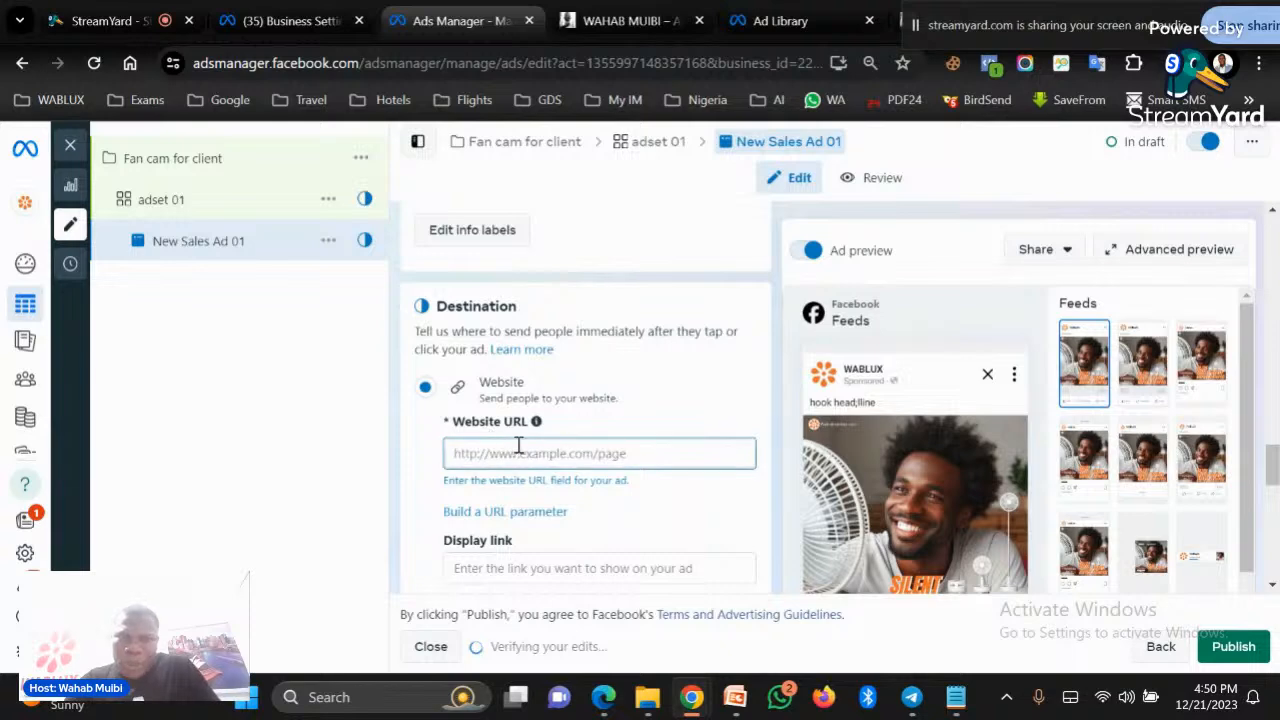
# Enter the business's website domain as the Website URL and as the display link
pyautogui.scroll(-1, 516, 450)
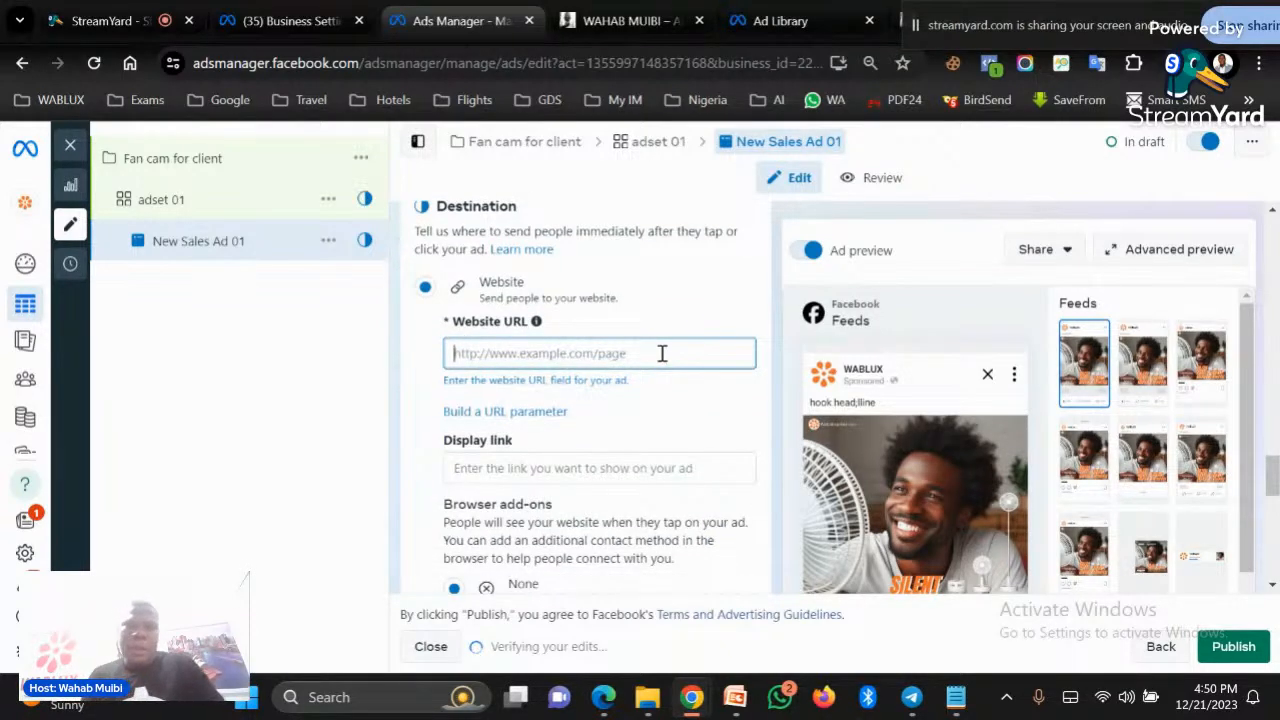
pyautogui.write('wah')
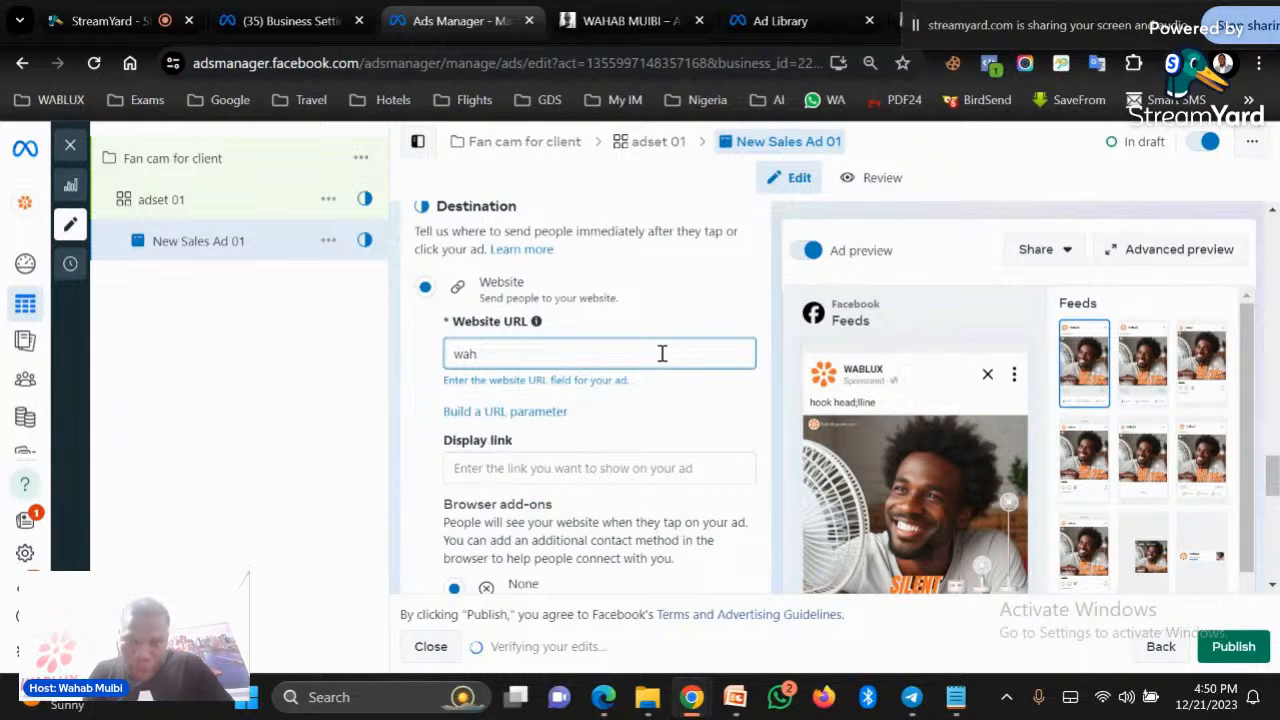
pyautogui.write('ab')
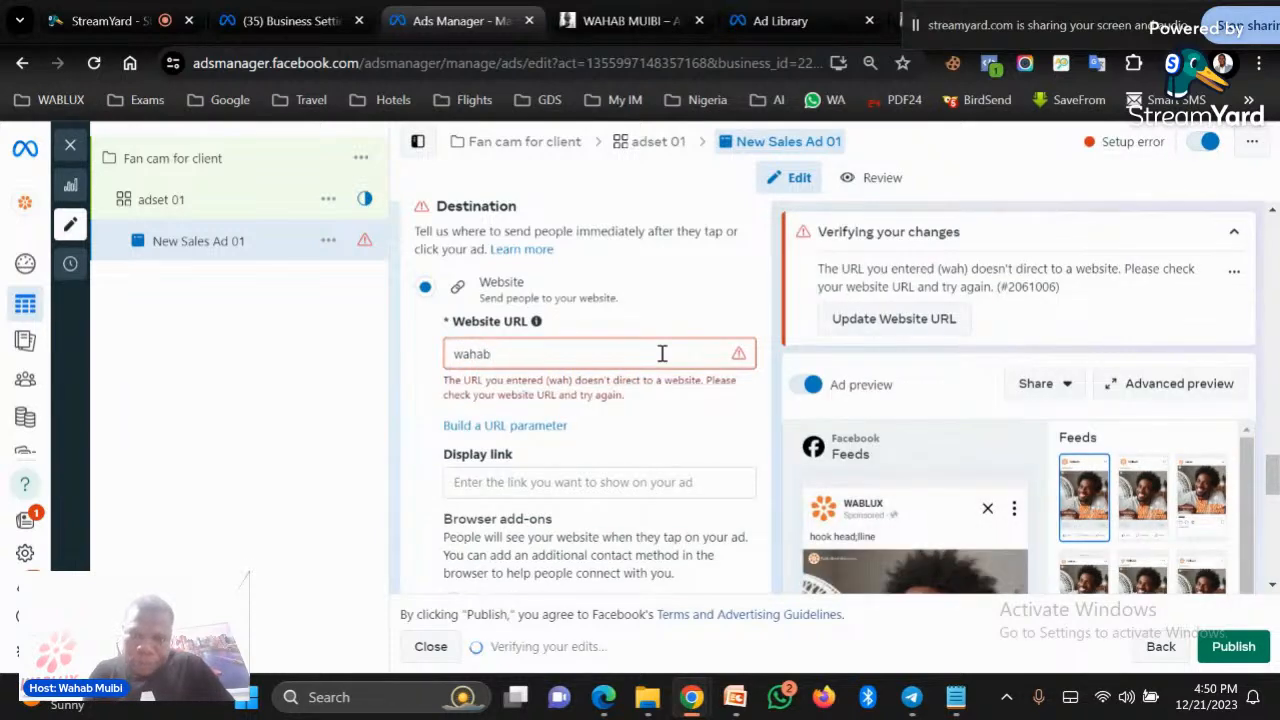
pyautogui.write('muibi.com')
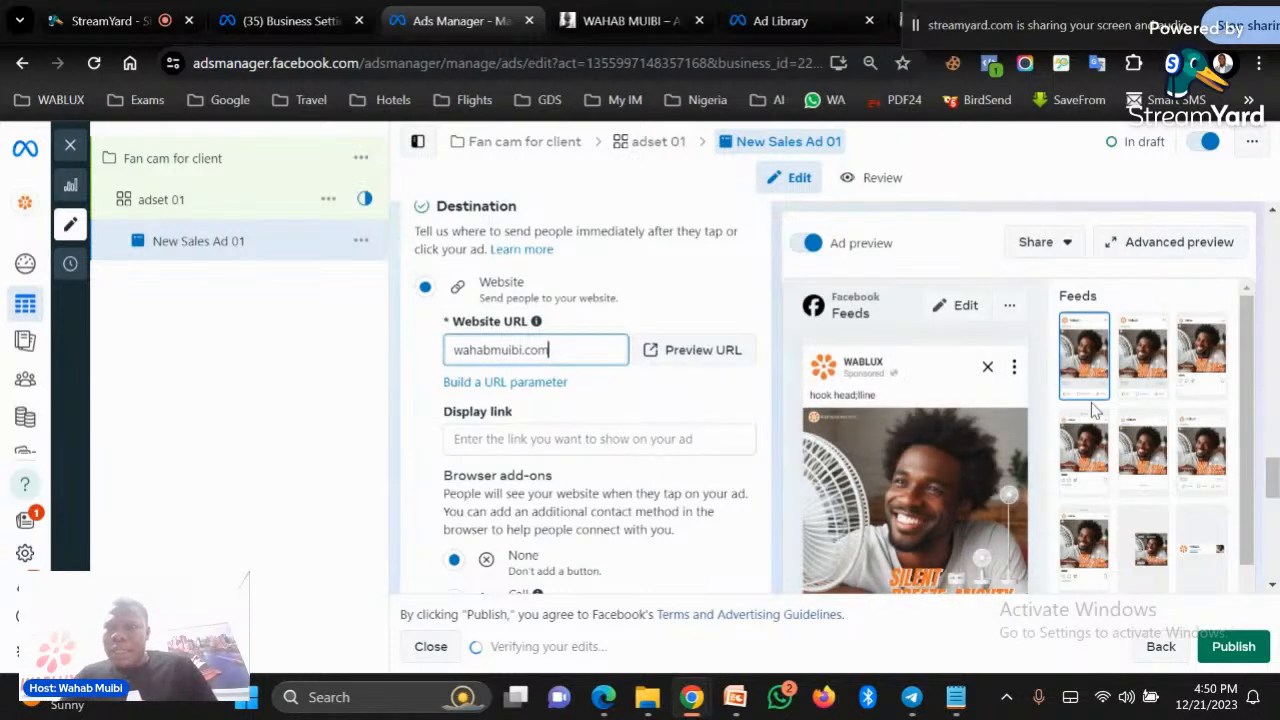
pyautogui.scroll(-2, 1093, 410)
pyautogui.scroll(-1, 905, 420)
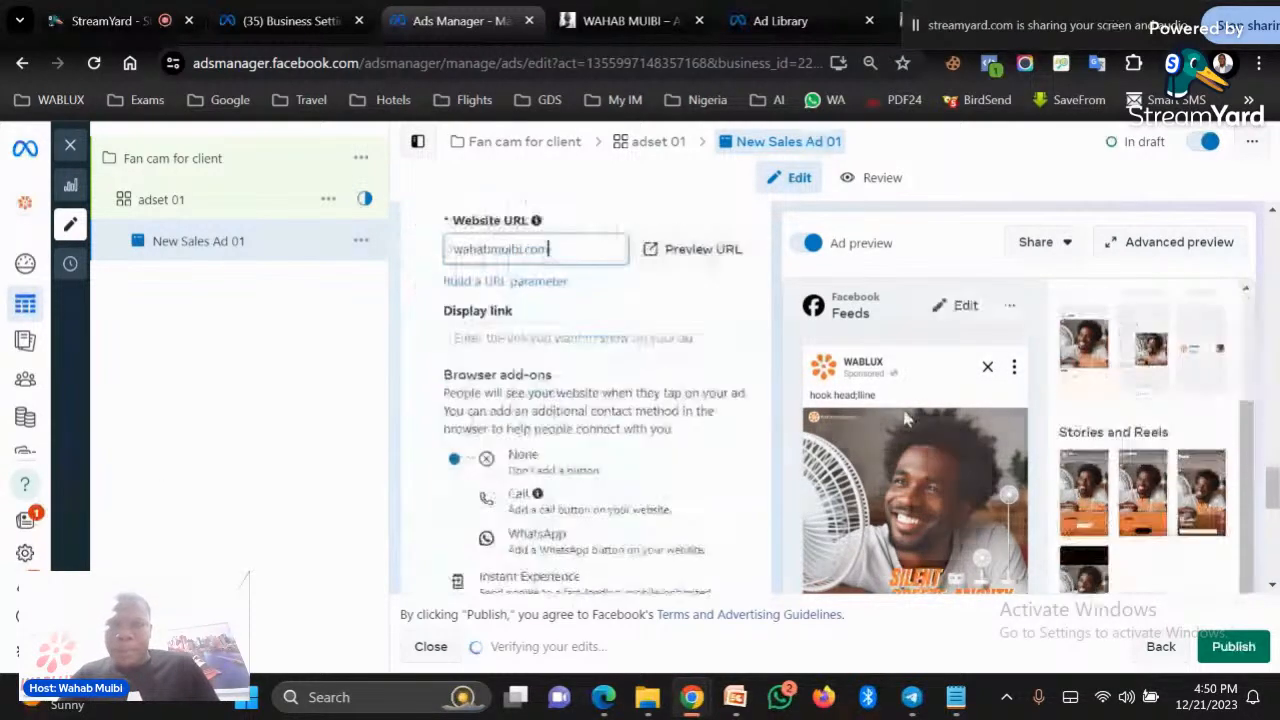
pyautogui.click(528, 441)
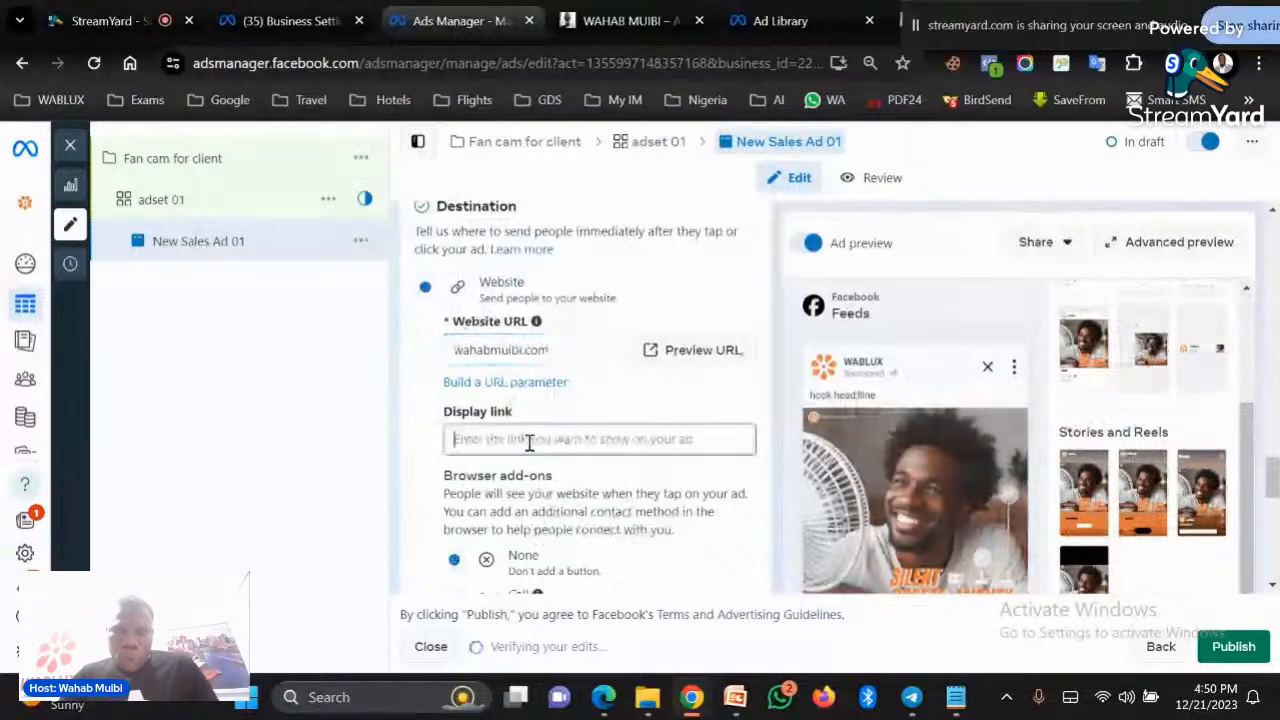
pyautogui.write('wahab')
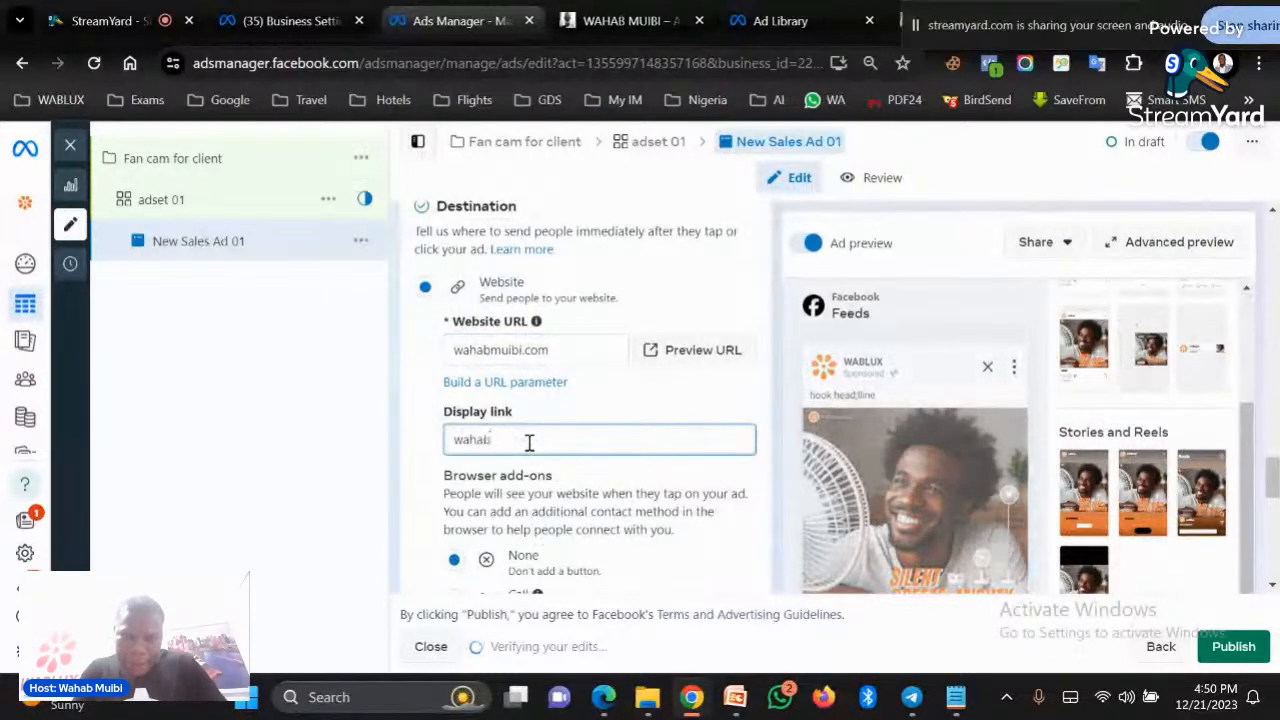
pyautogui.write('muibi.com')
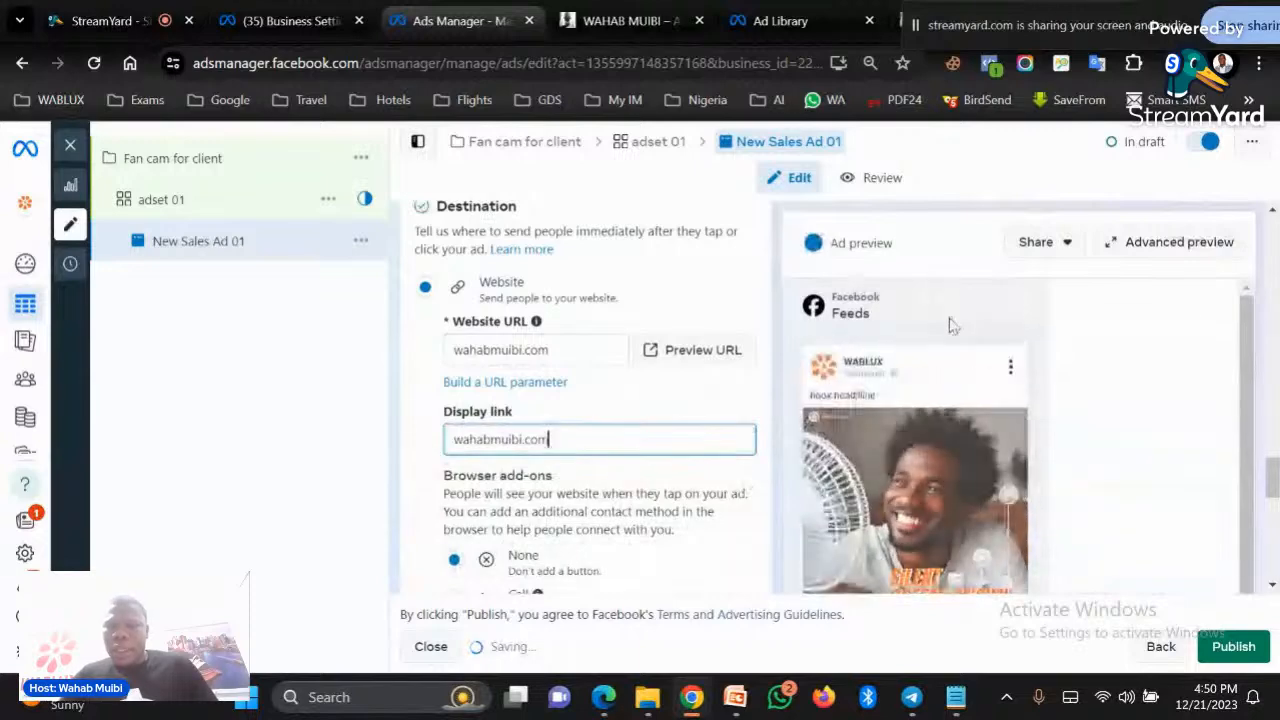
pyautogui.click(1134, 243)
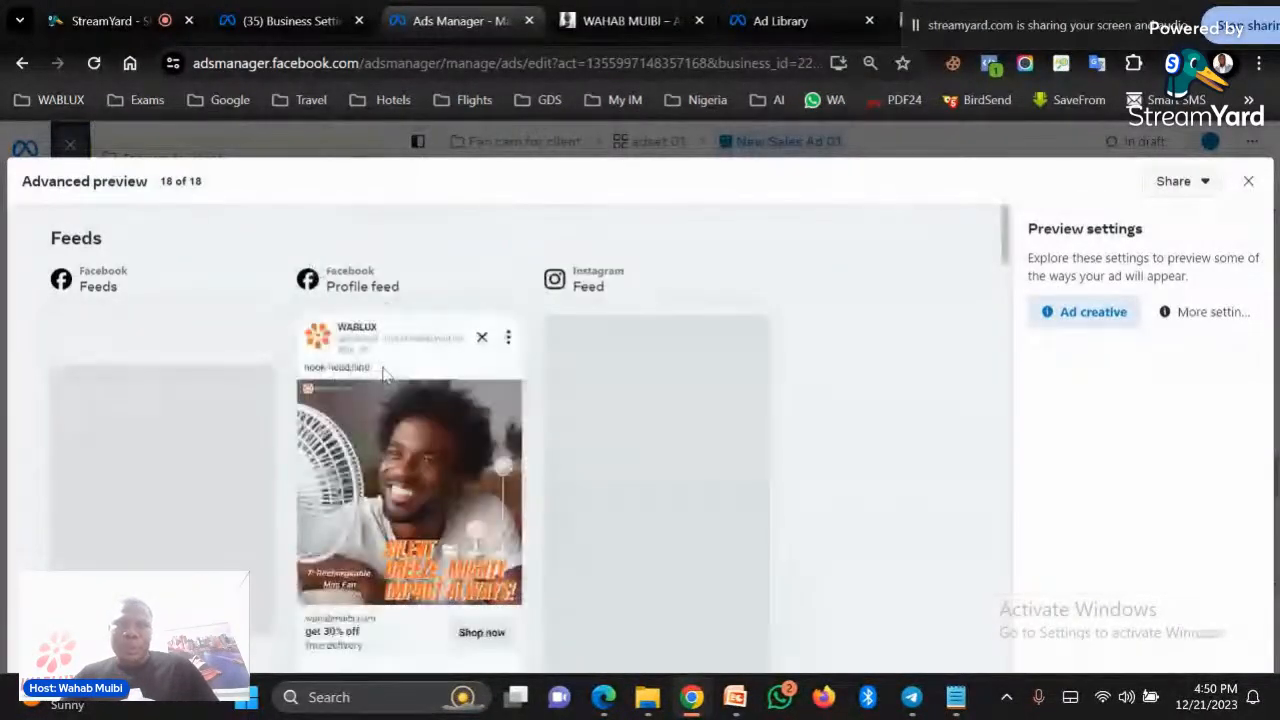
pyautogui.scroll(-2, 423, 397)
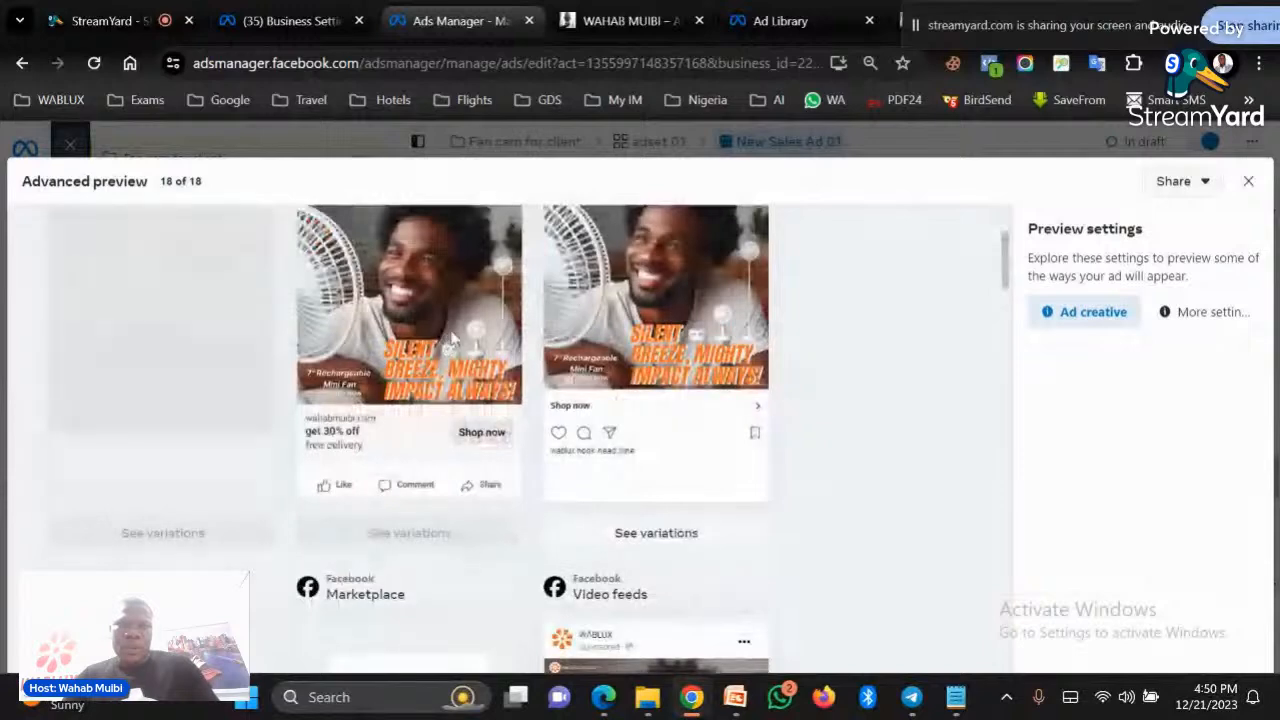
pyautogui.scroll(2, 430, 380)
pyautogui.scroll(-1, 420, 380)
pyautogui.scroll(1, 420, 380)
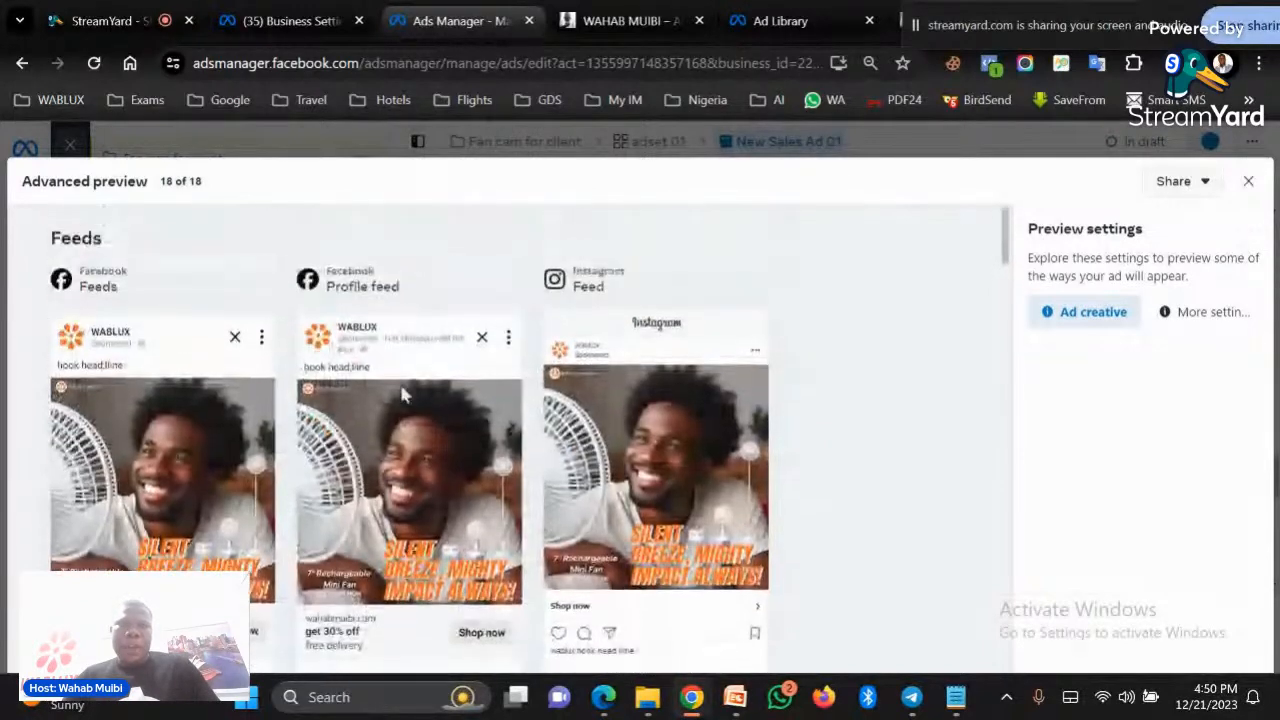
pyautogui.scroll(-1, 707, 512)
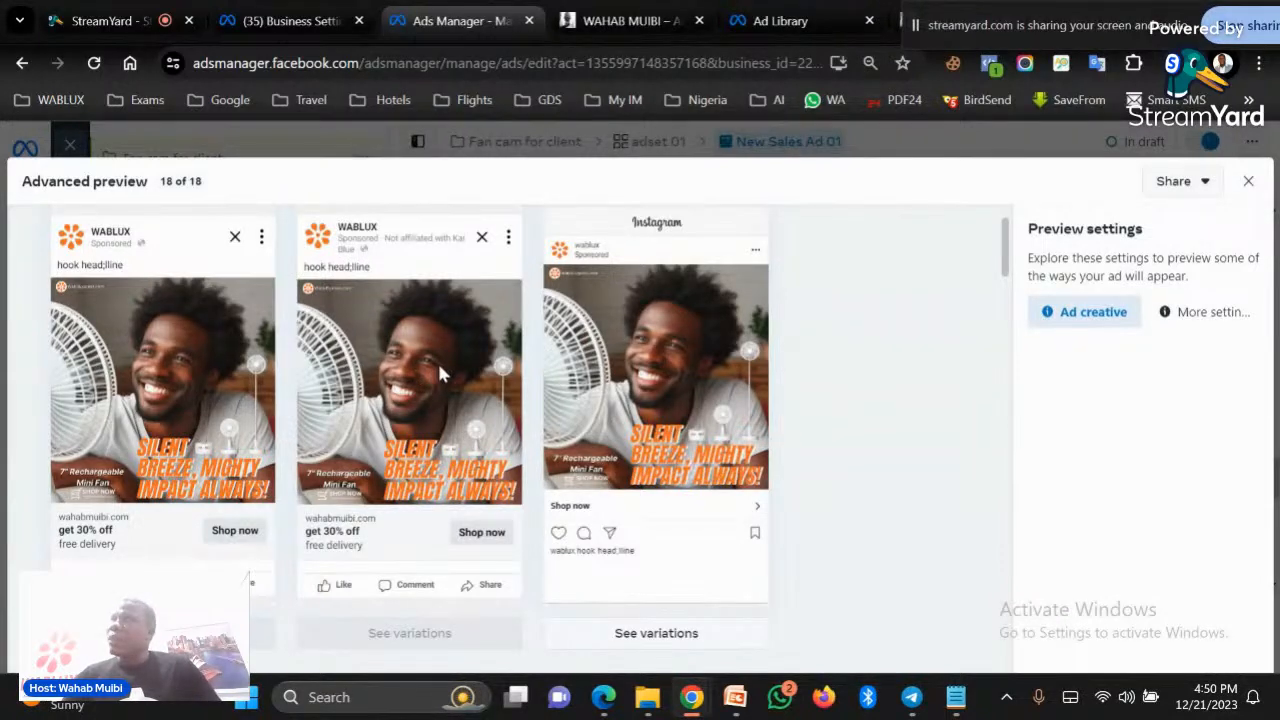
pyautogui.scroll(-1, 438, 362)
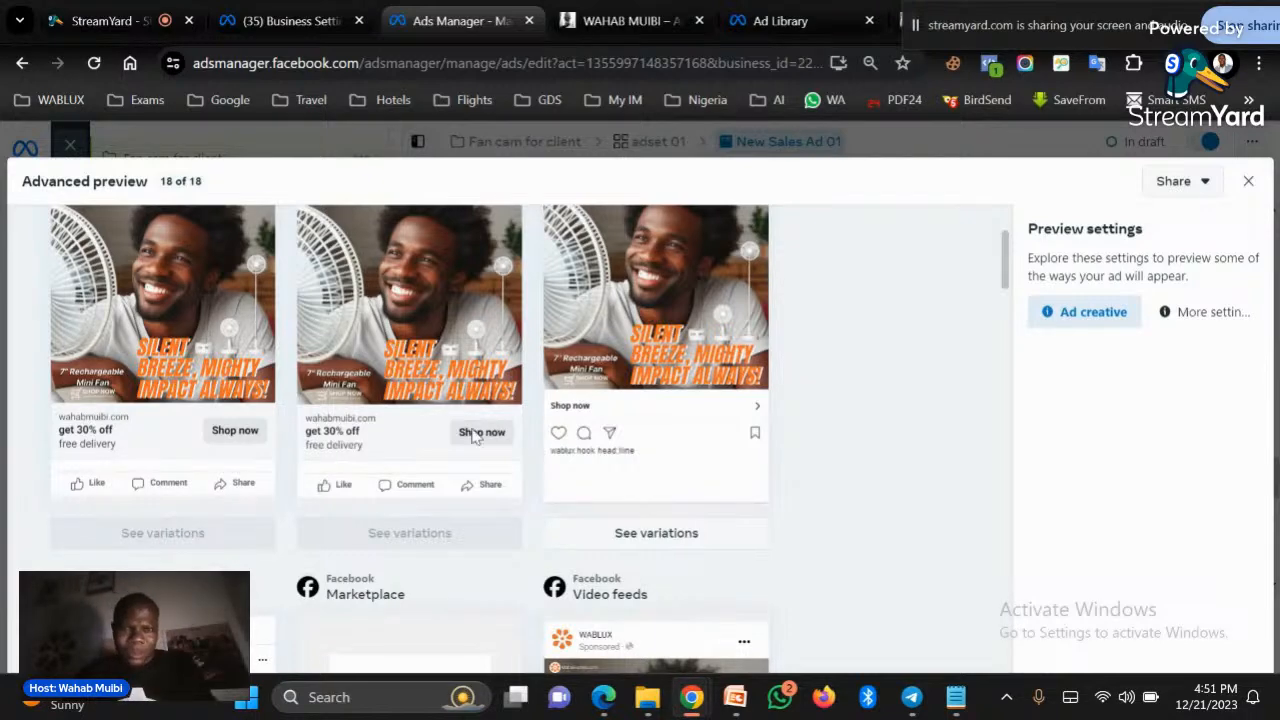
pyautogui.scroll(-2, 395, 416)
pyautogui.scroll(1, 395, 416)
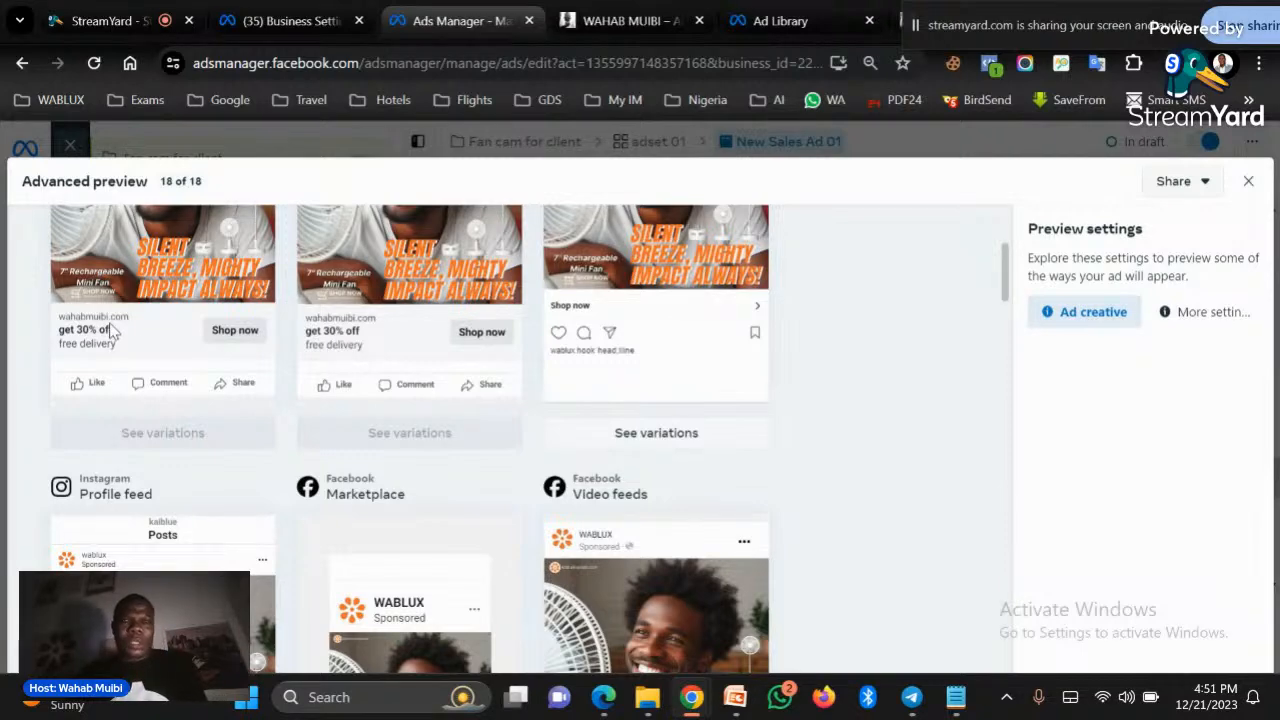
pyautogui.scroll(3, 598, 296)
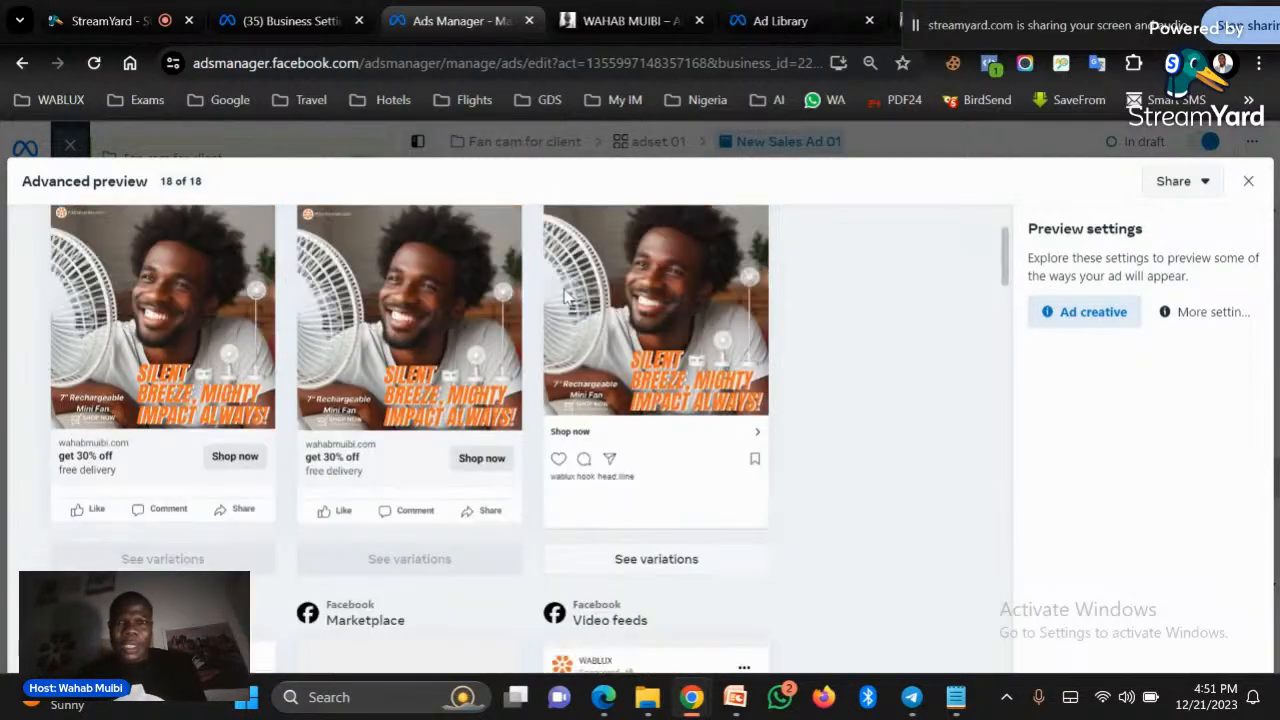
pyautogui.click(1248, 181)
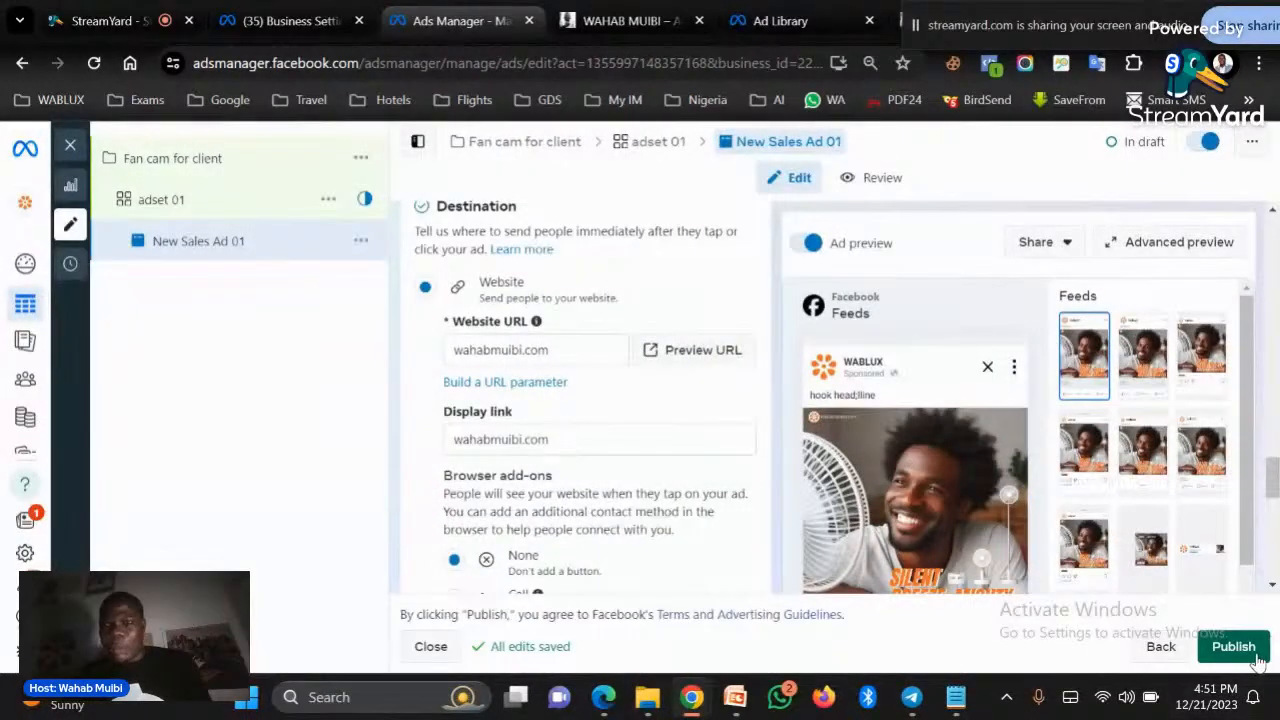
# Bring up the Alt+Tab window switcher from Meta Ads Manager
pyautogui.moveTo(960, 697)
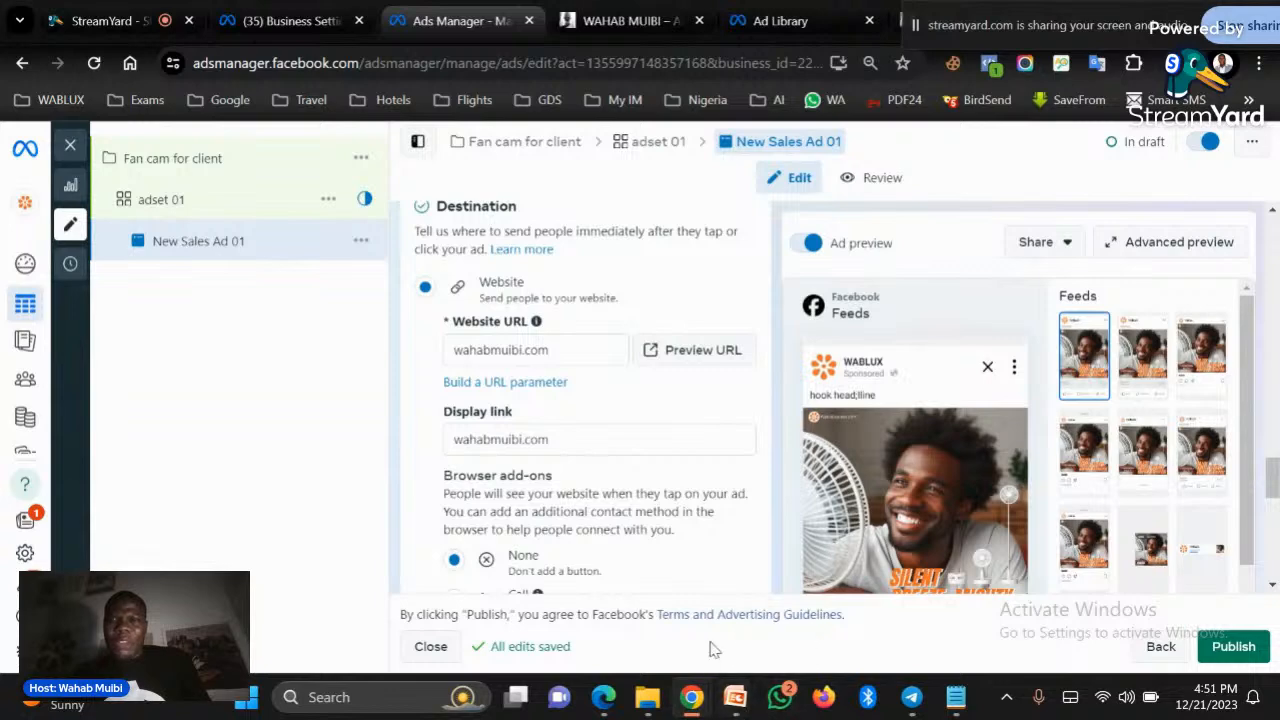
pyautogui.moveTo(733, 705)
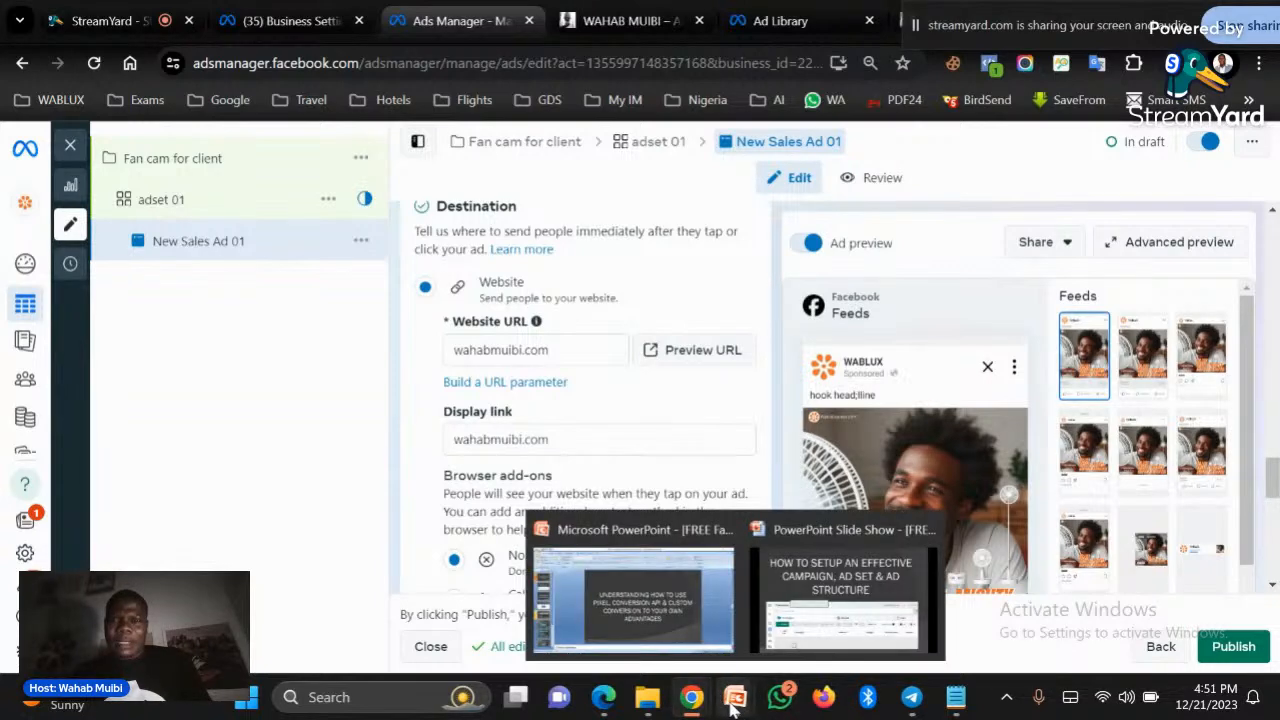
pyautogui.hotkey('alt', 'Tab')
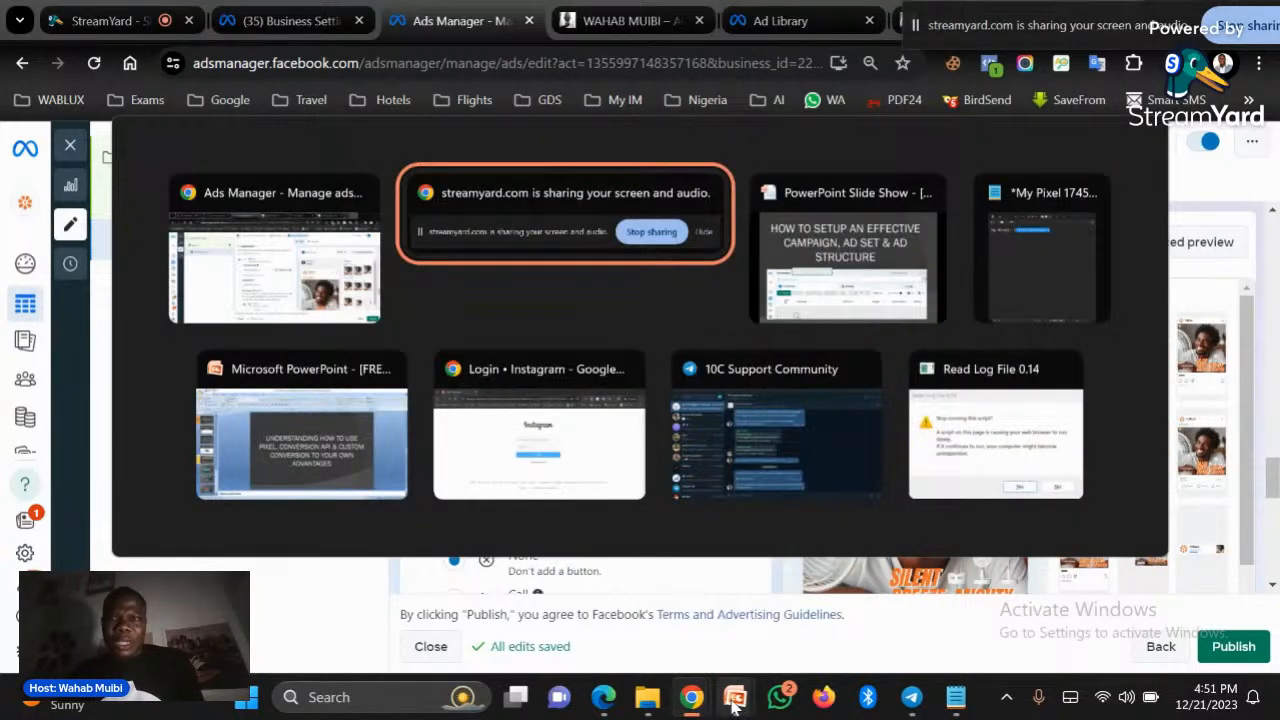
# Switch to the PowerPoint slide show window and advance two slides
pyautogui.hotkey('alt', 'Tab')
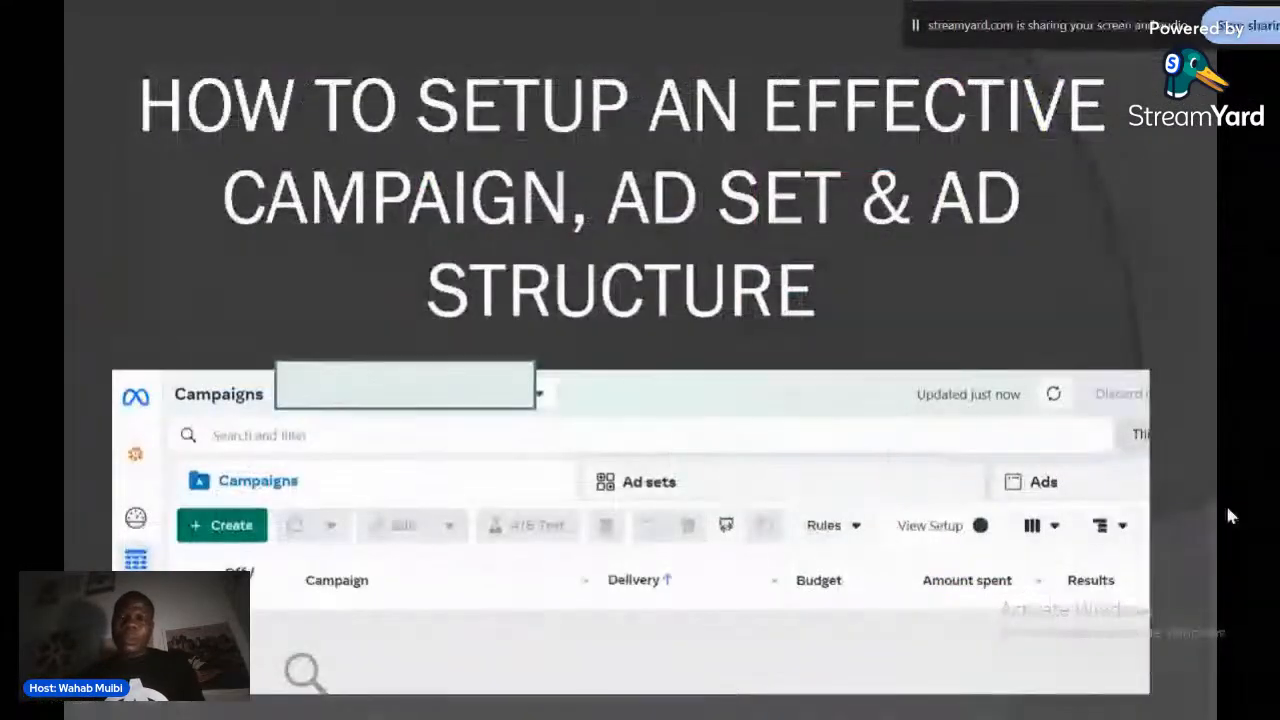
pyautogui.press('Right')
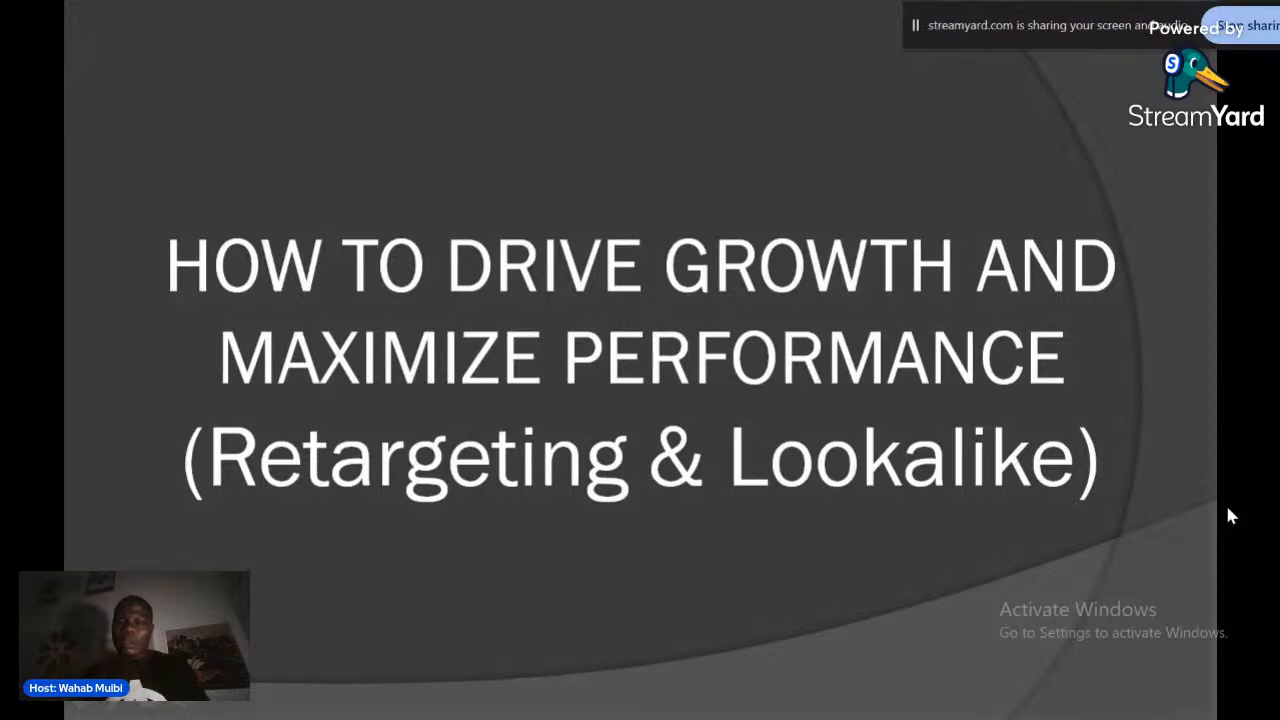
pyautogui.press('Right')
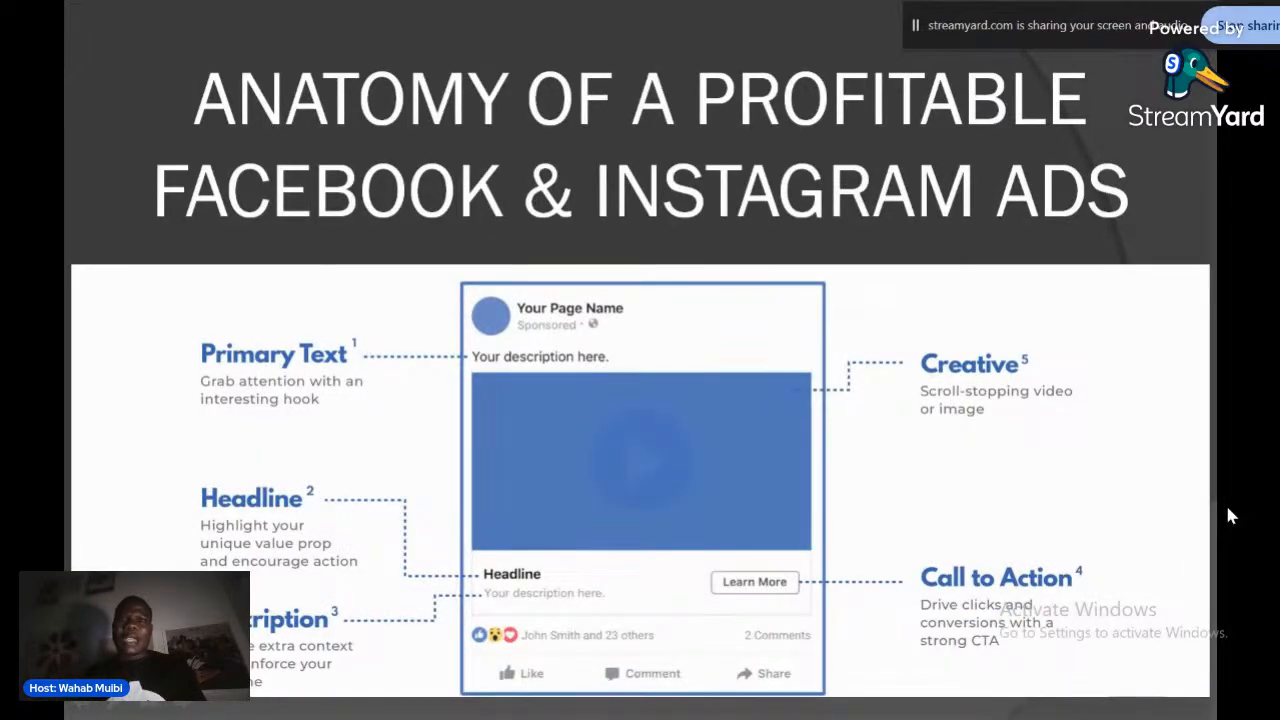